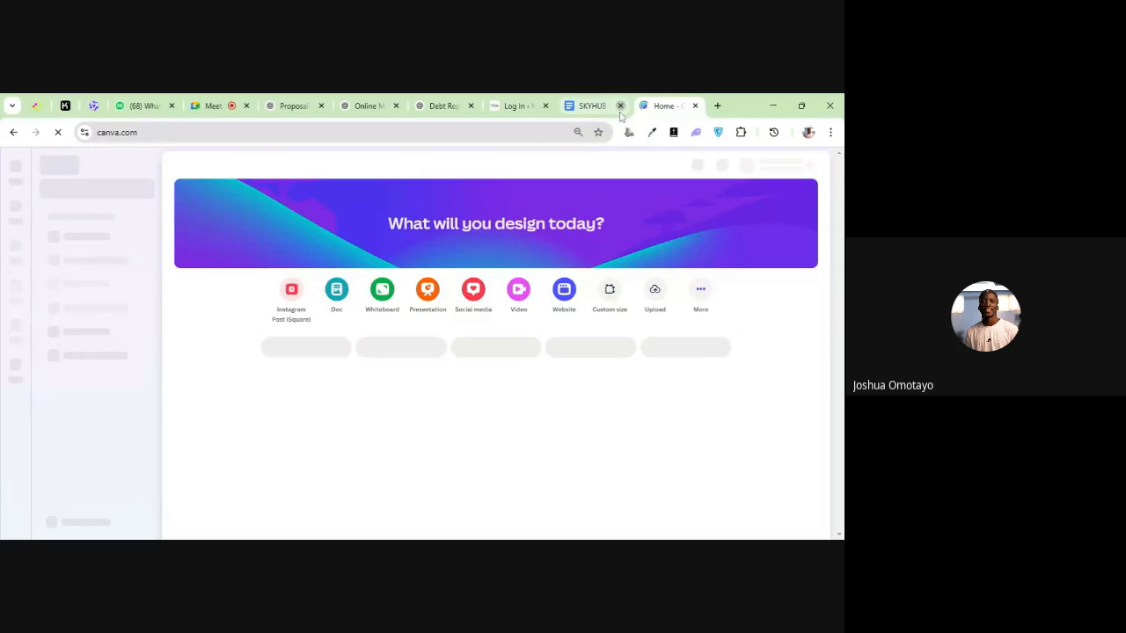
# Close the SKYHUB document tab and look through the recent designs on the Canva home page
pyautogui.click(620, 105)
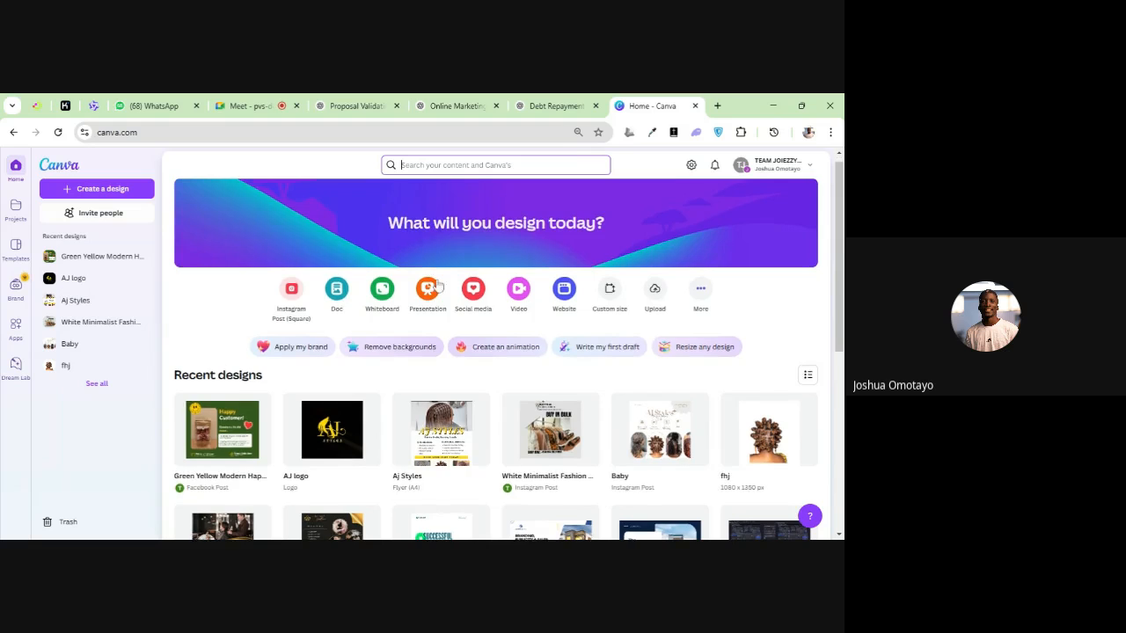
pyautogui.scroll(-4, 436, 294)
pyautogui.scroll(-1, 437, 294)
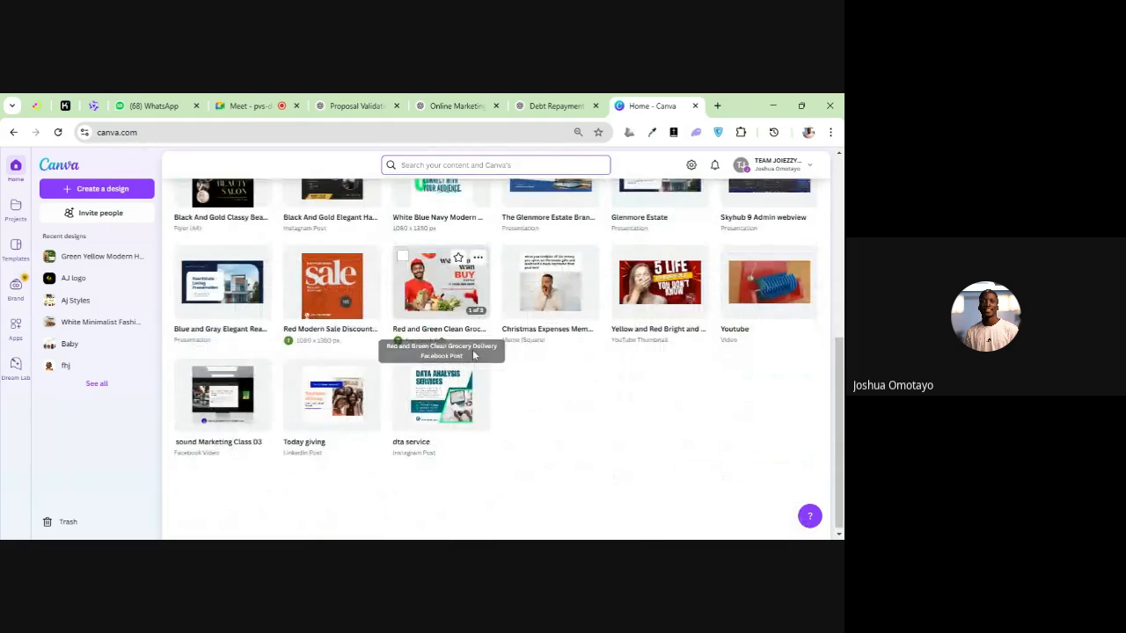
pyautogui.scroll(4, 425, 393)
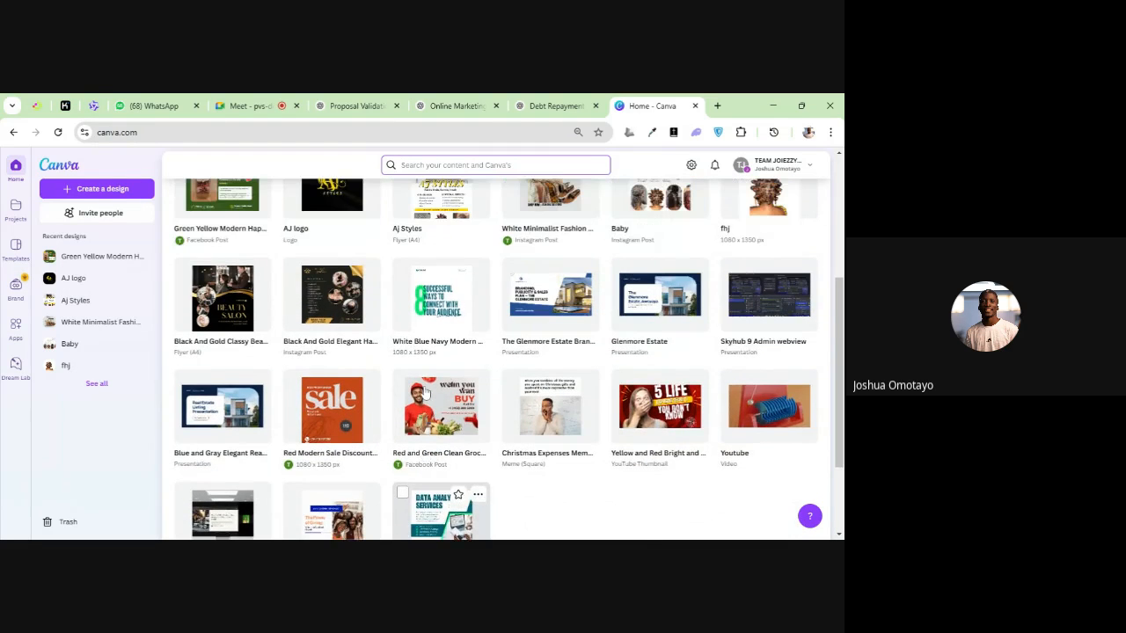
pyautogui.scroll(1, 419, 380)
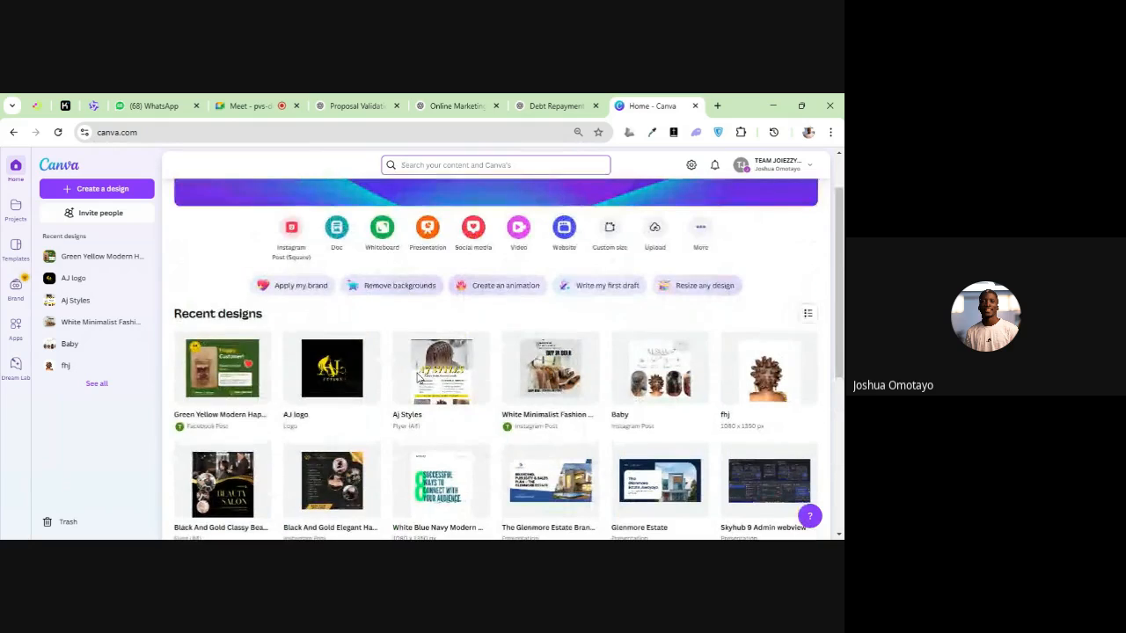
pyautogui.scroll(-1, 420, 380)
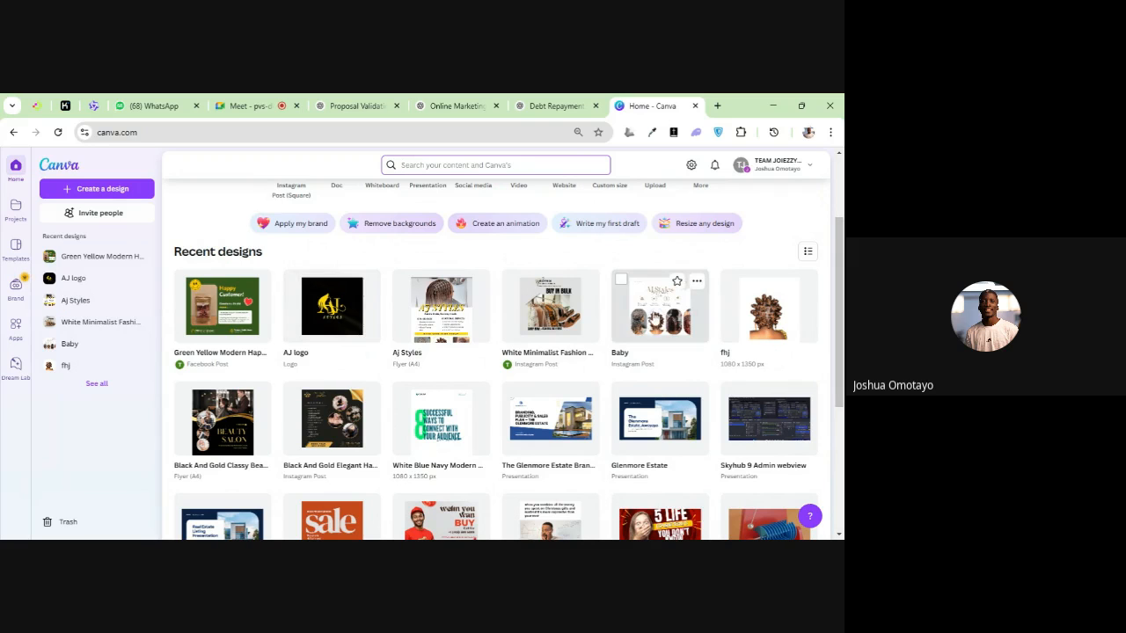
pyautogui.scroll(-3, 624, 344)
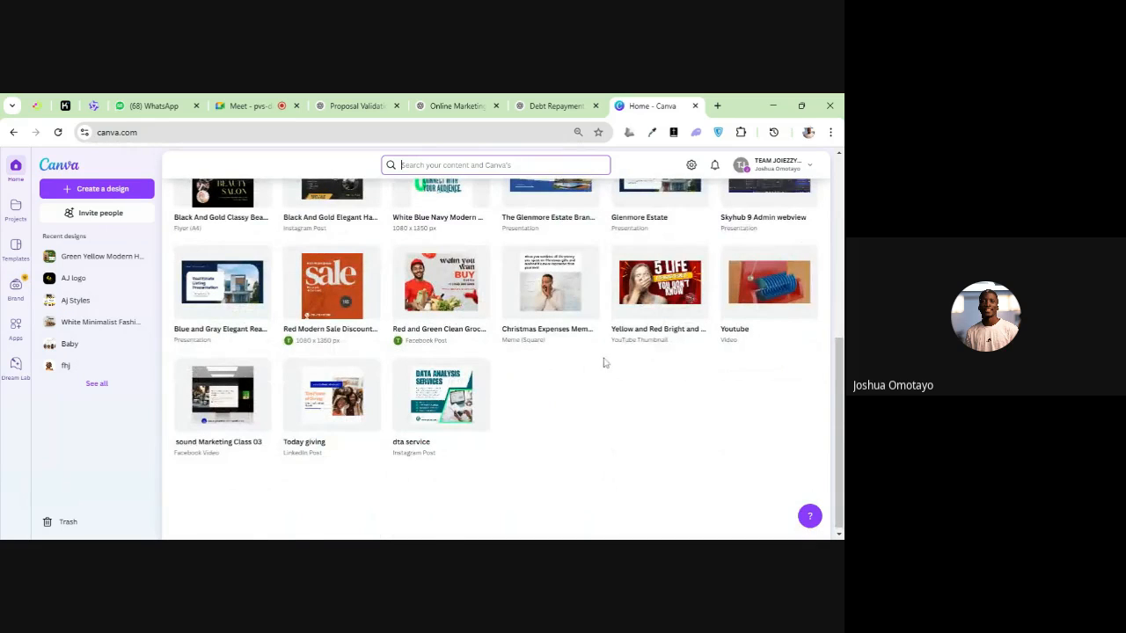
pyautogui.scroll(5, 603, 362)
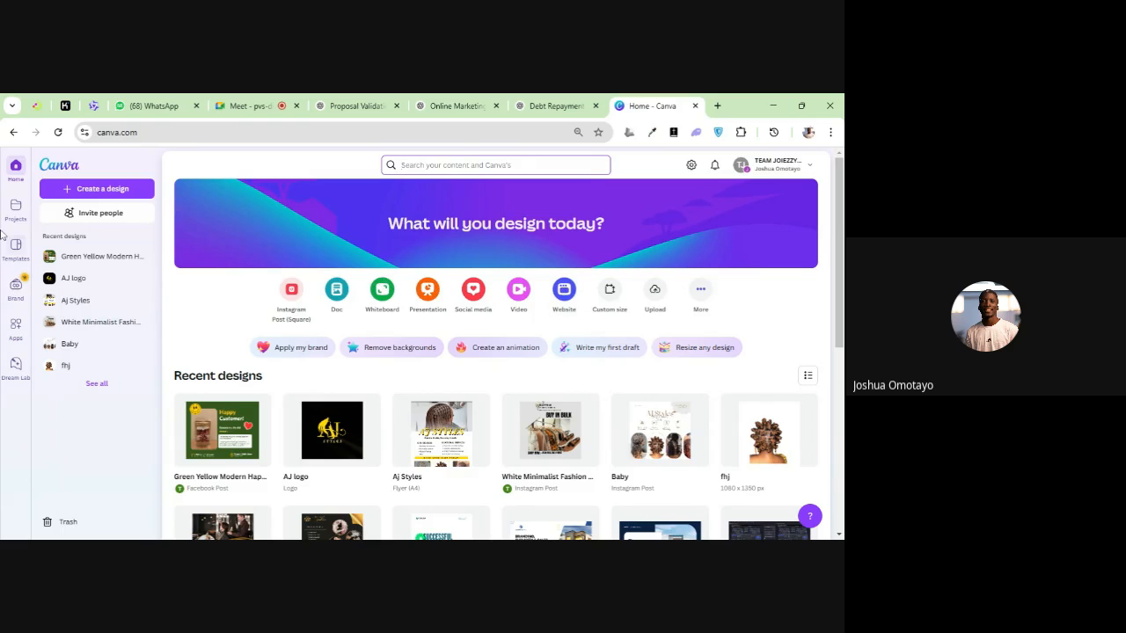
# Open the Projects page and enlarge the page display in the browser
pyautogui.click(15, 206)
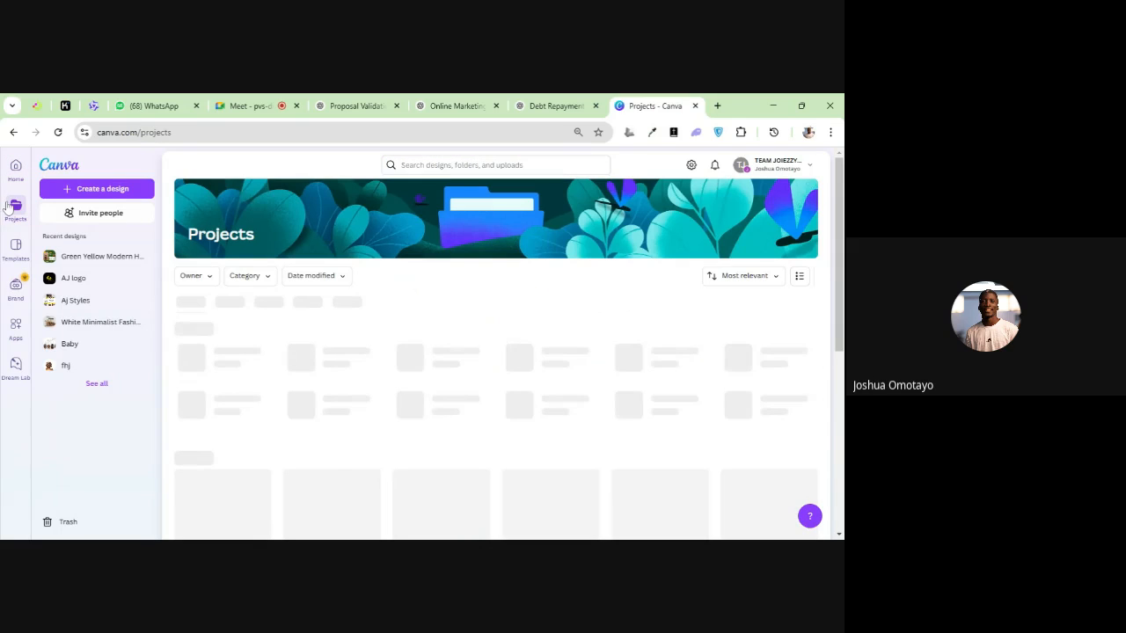
pyautogui.hotkey('ctrl', '+')
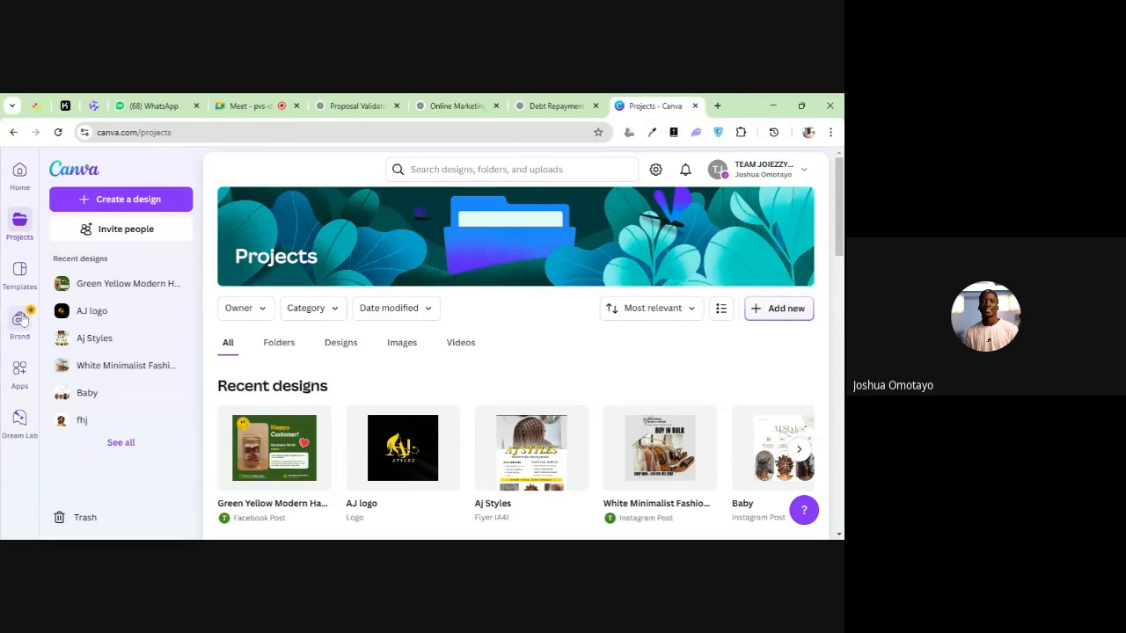
# Open the Templates page and look through the template categories, from Facebook posts and logos to videos and LinkedIn posts
pyautogui.click(18, 275)
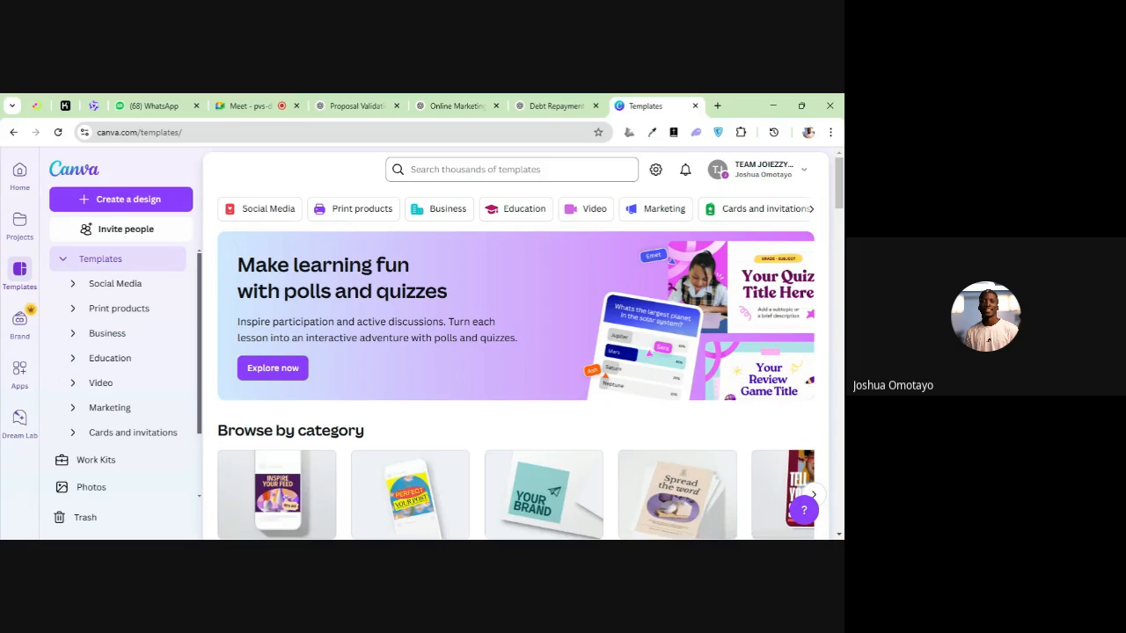
pyautogui.scroll(-3, 473, 275)
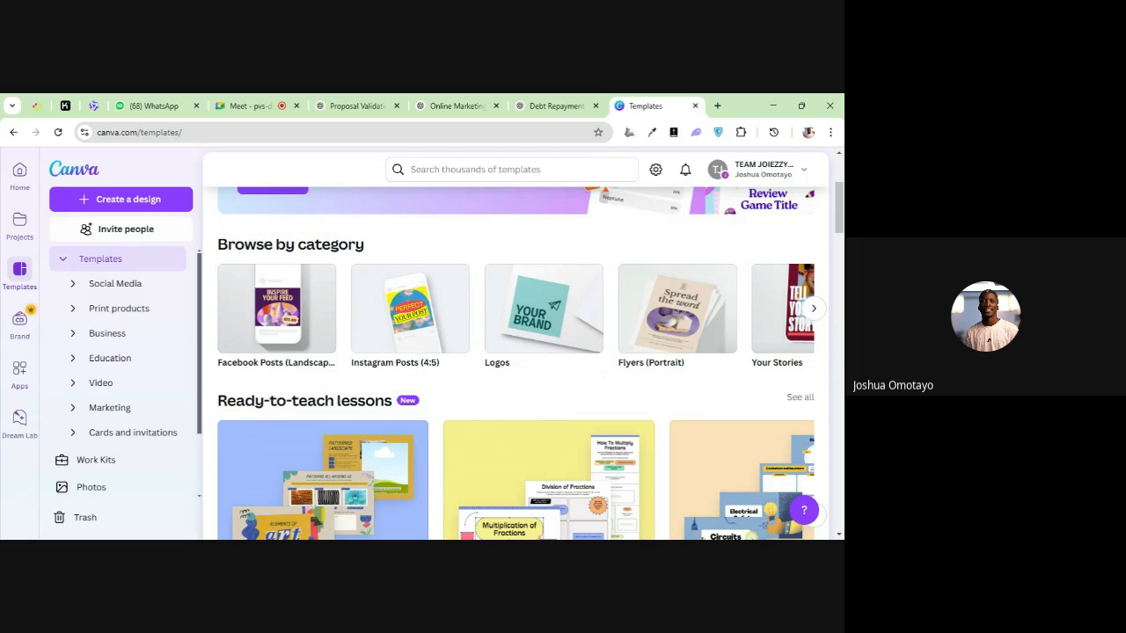
pyautogui.scroll(-1, 459, 330)
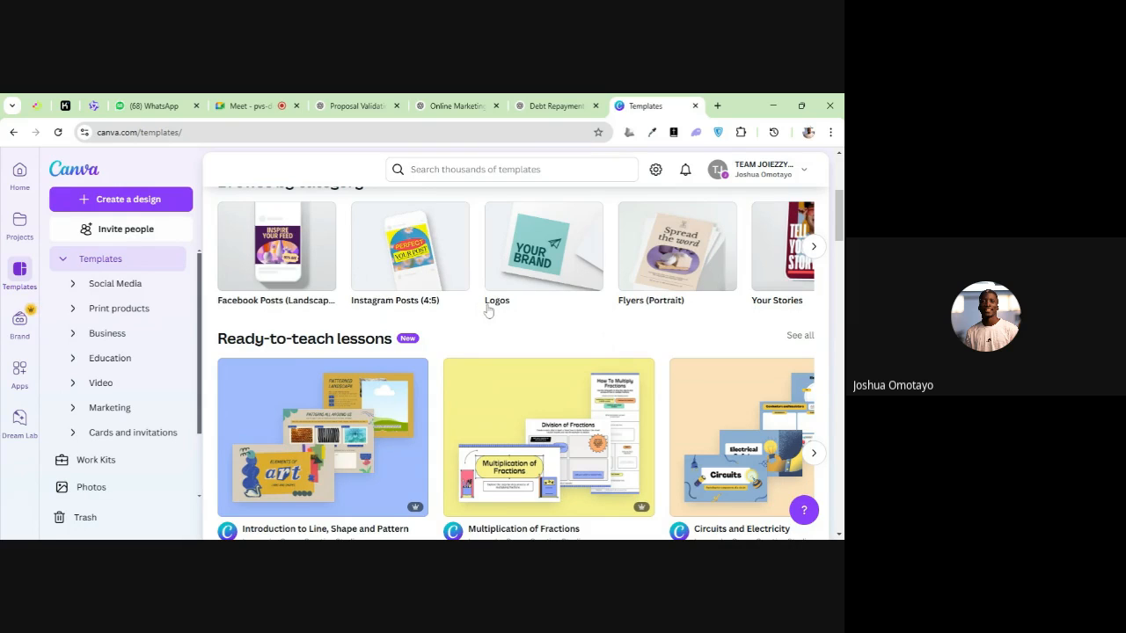
pyautogui.scroll(1, 530, 290)
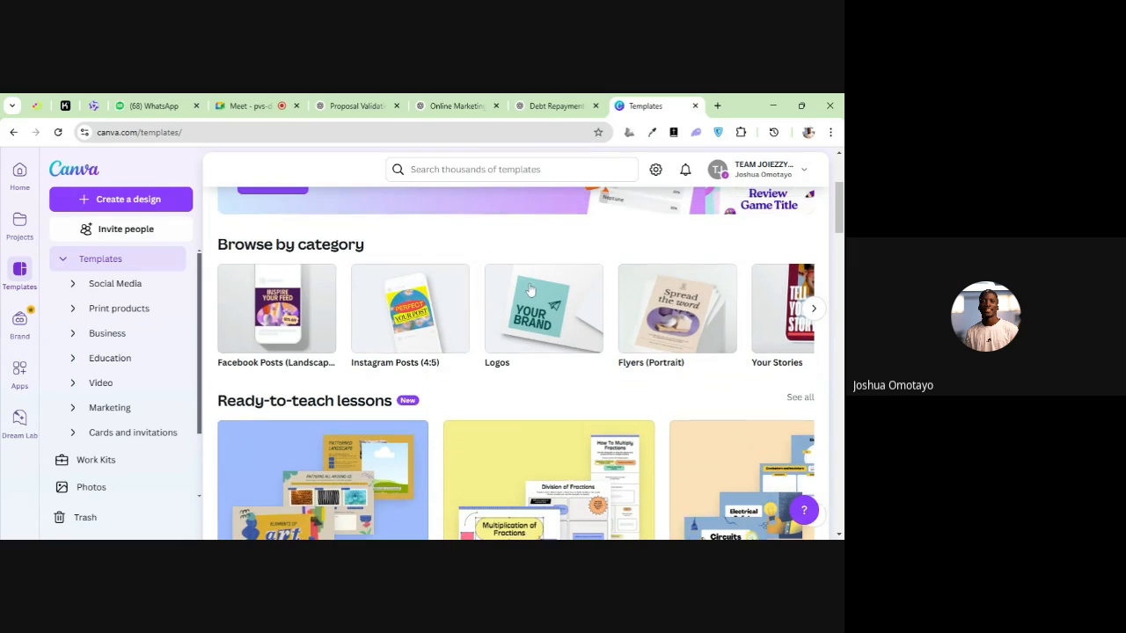
pyautogui.click(813, 309)
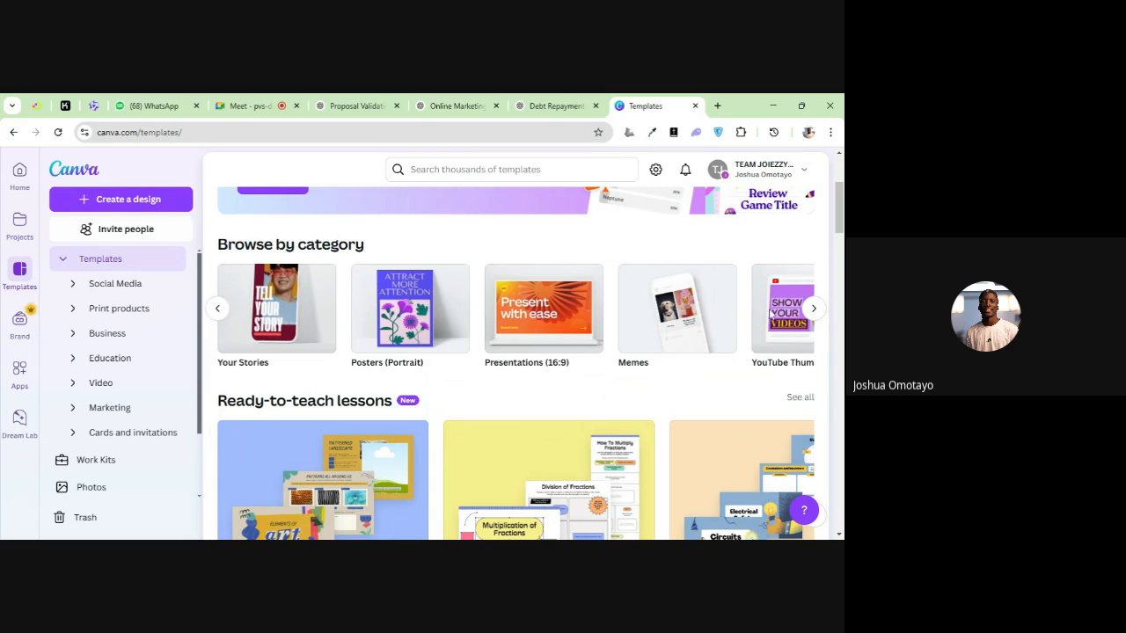
pyautogui.click(810, 308)
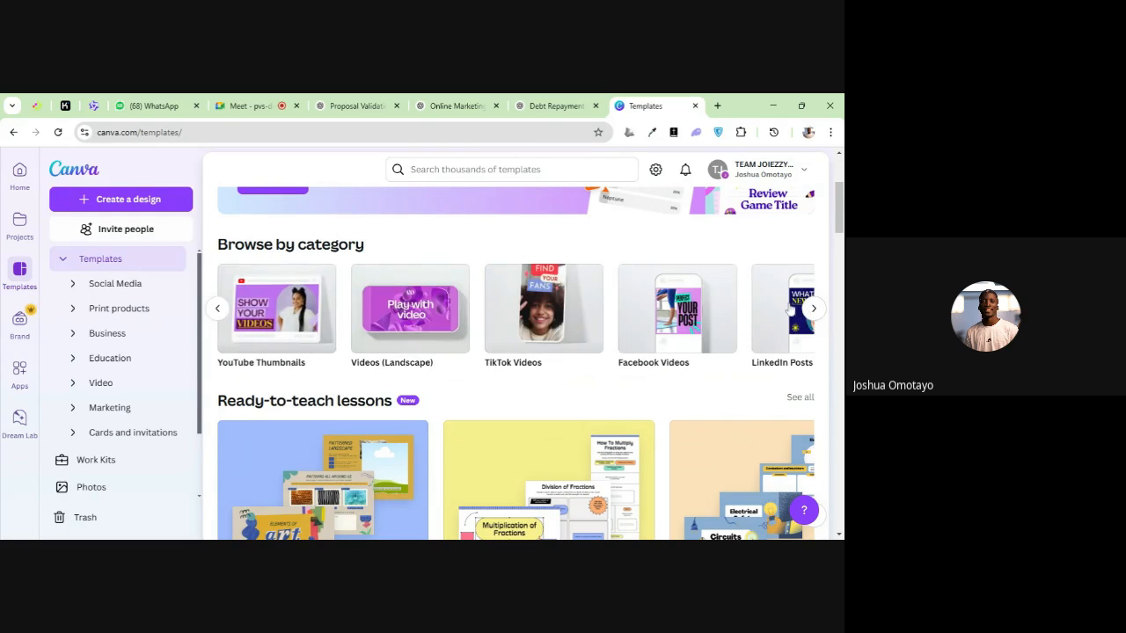
pyautogui.click(811, 309)
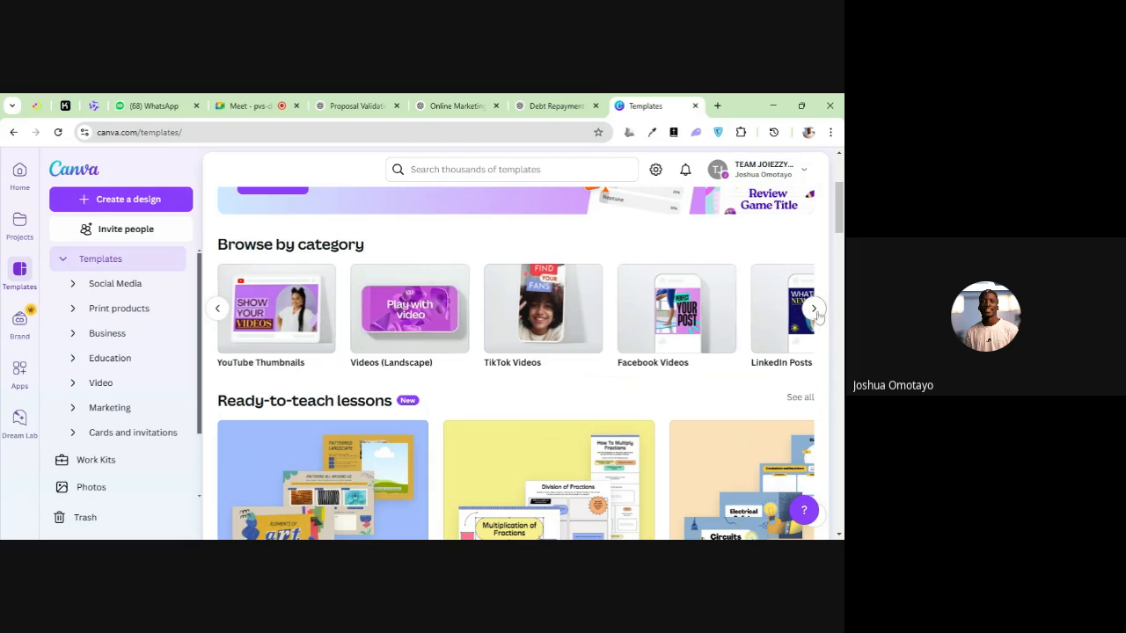
# Examine the template collections, including ready-to-teach lessons, Upcoming Events, You May Like, Presentations and Instagram Posts
pyautogui.scroll(-1, 607, 355)
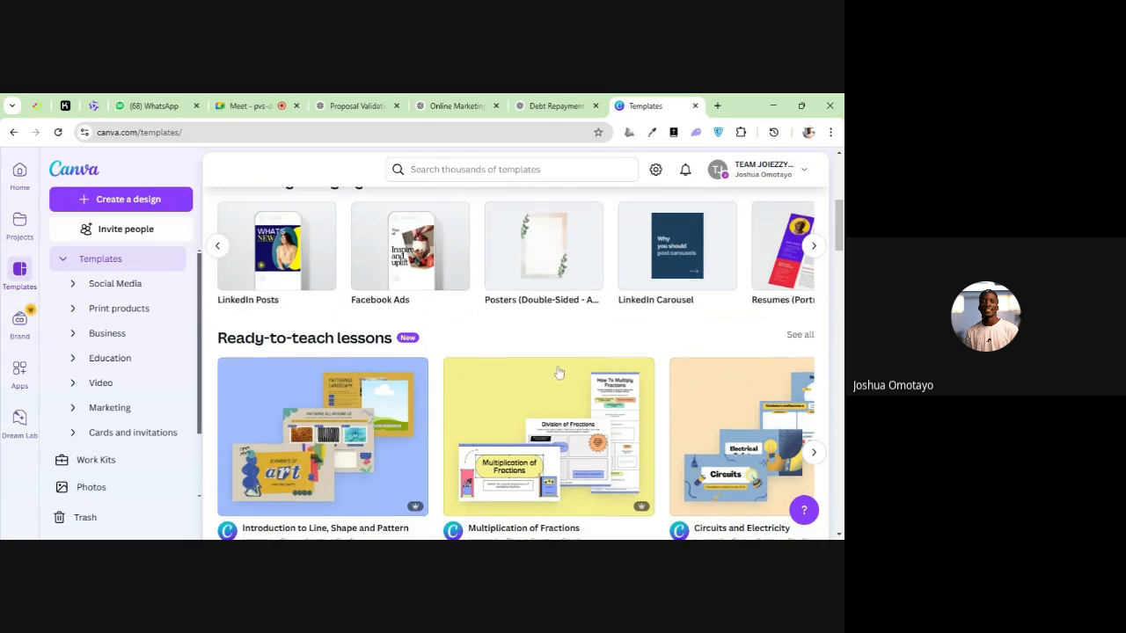
pyautogui.scroll(-3, 595, 357)
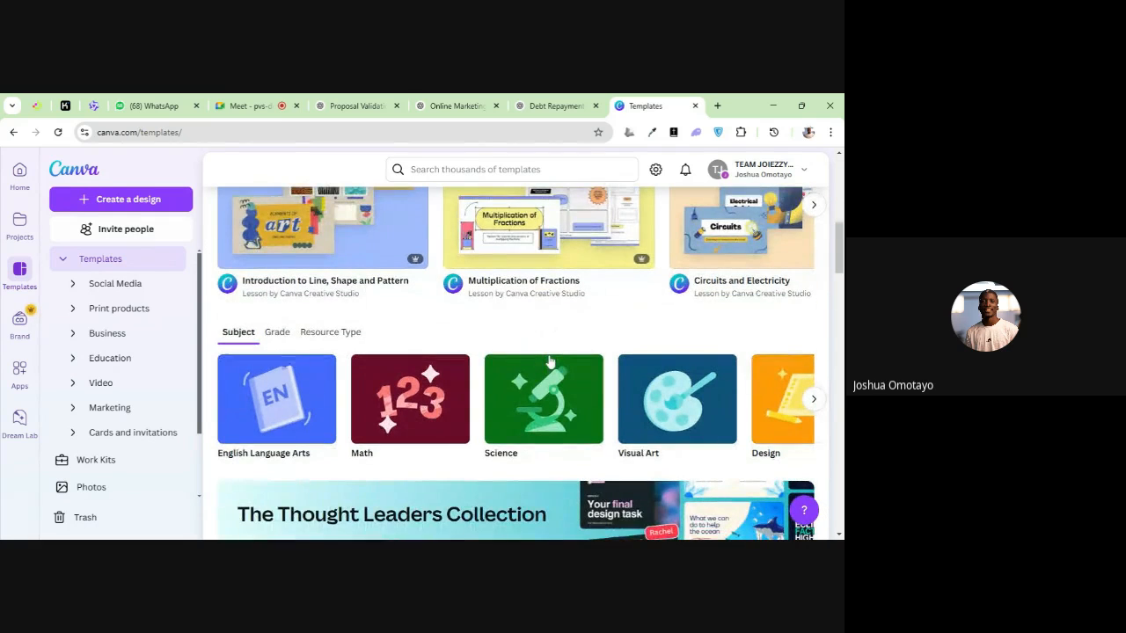
pyautogui.scroll(-3, 547, 359)
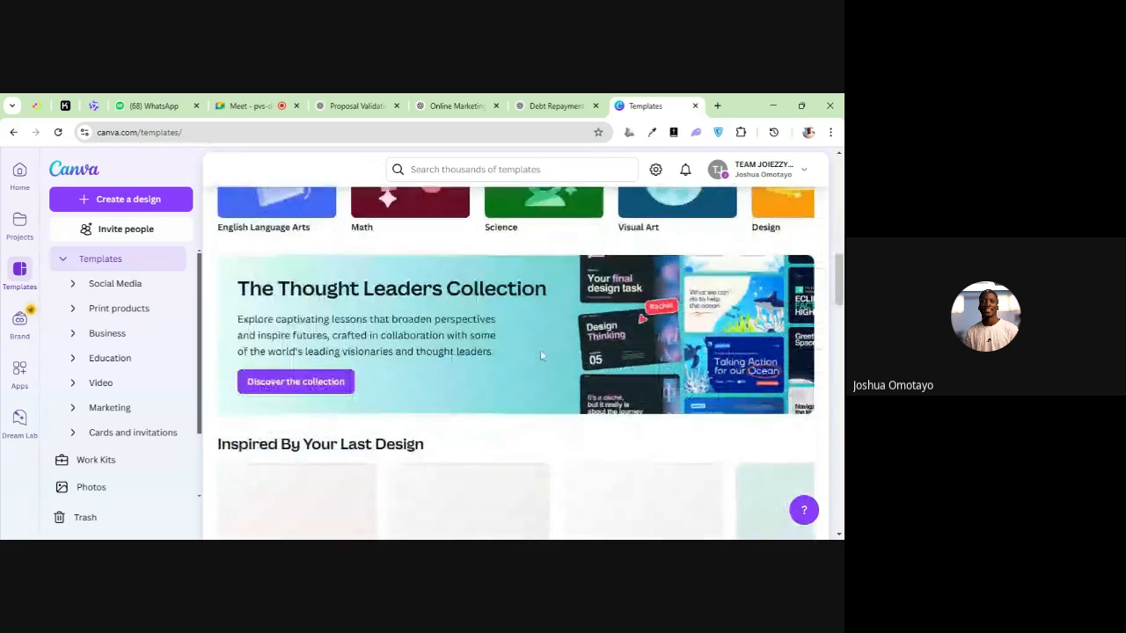
pyautogui.scroll(-1, 538, 355)
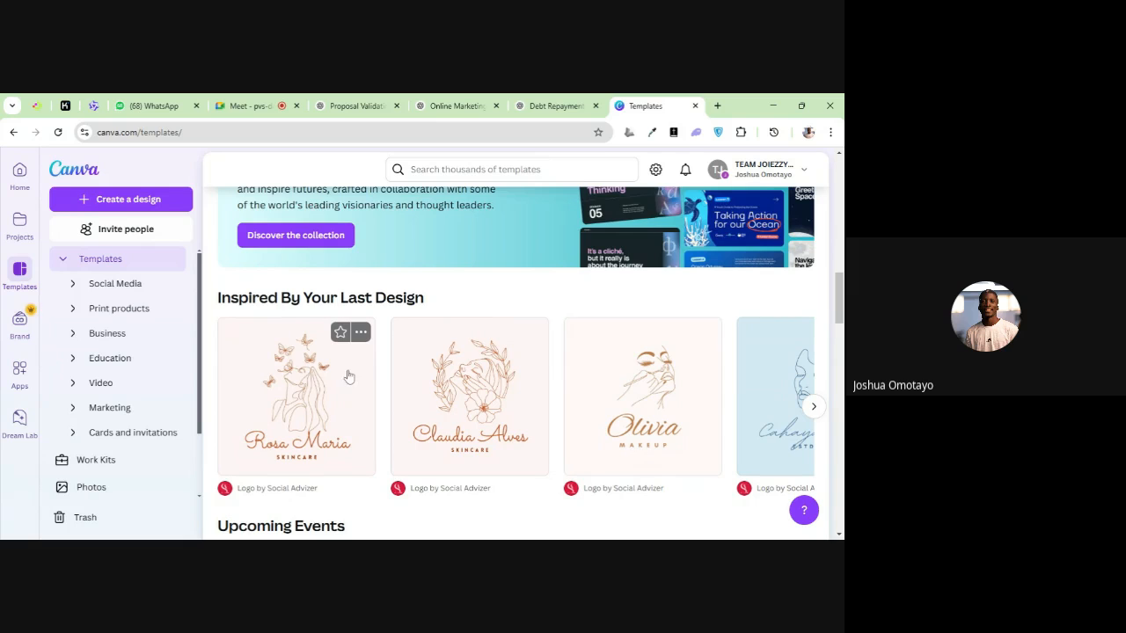
pyautogui.scroll(-3, 340, 379)
pyautogui.scroll(-3, 341, 379)
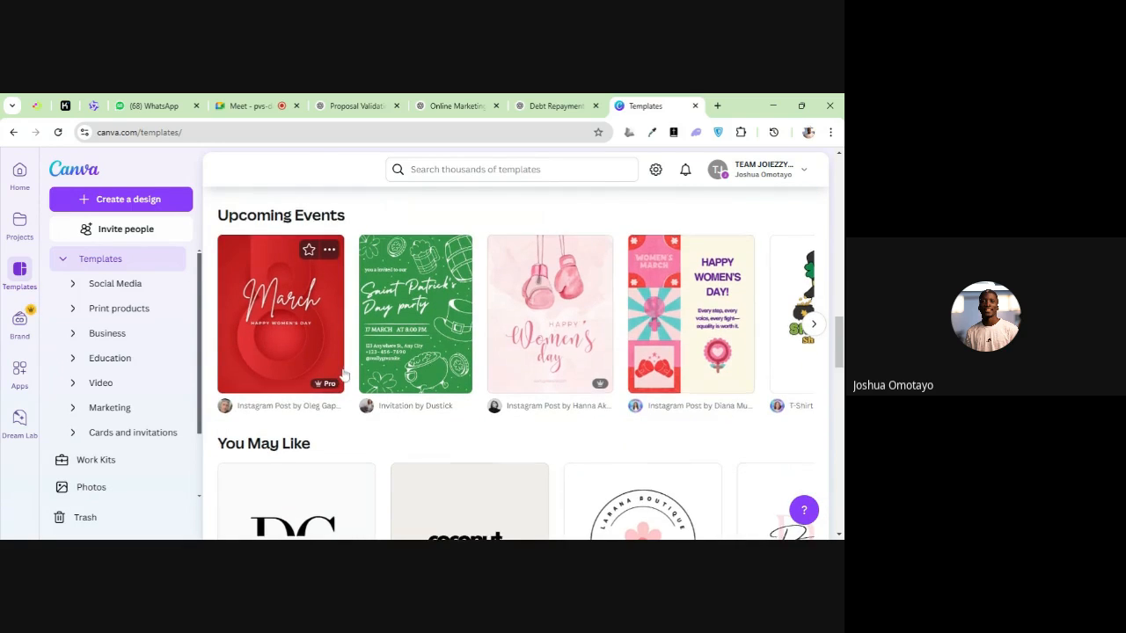
pyautogui.scroll(-1, 352, 370)
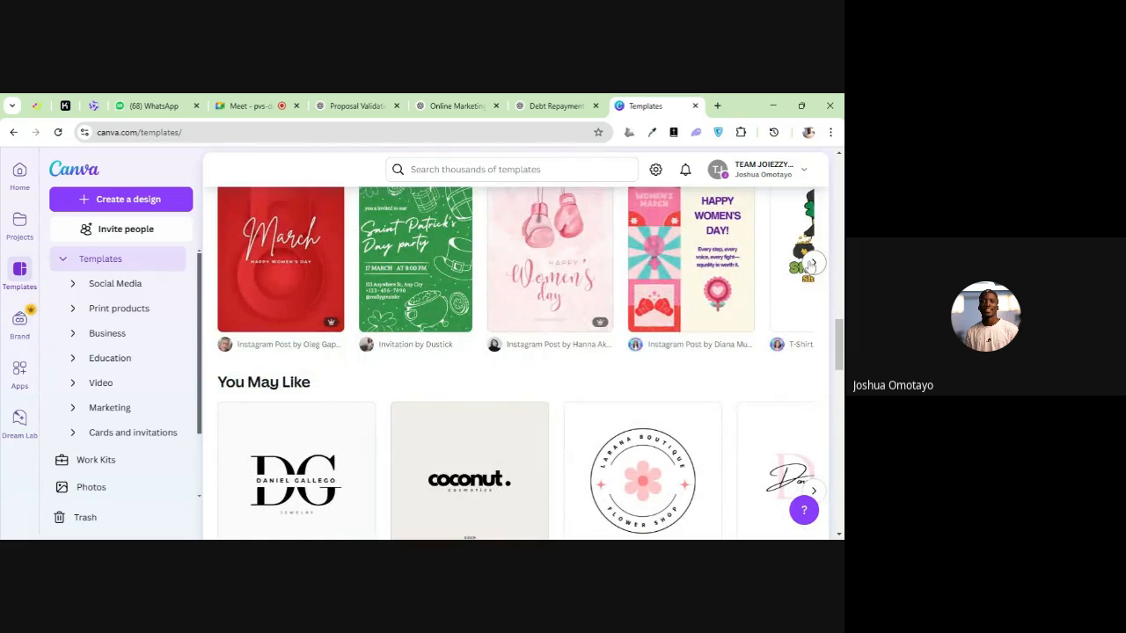
pyautogui.click(809, 264)
pyautogui.scroll(-2, 642, 313)
pyautogui.scroll(-3, 615, 313)
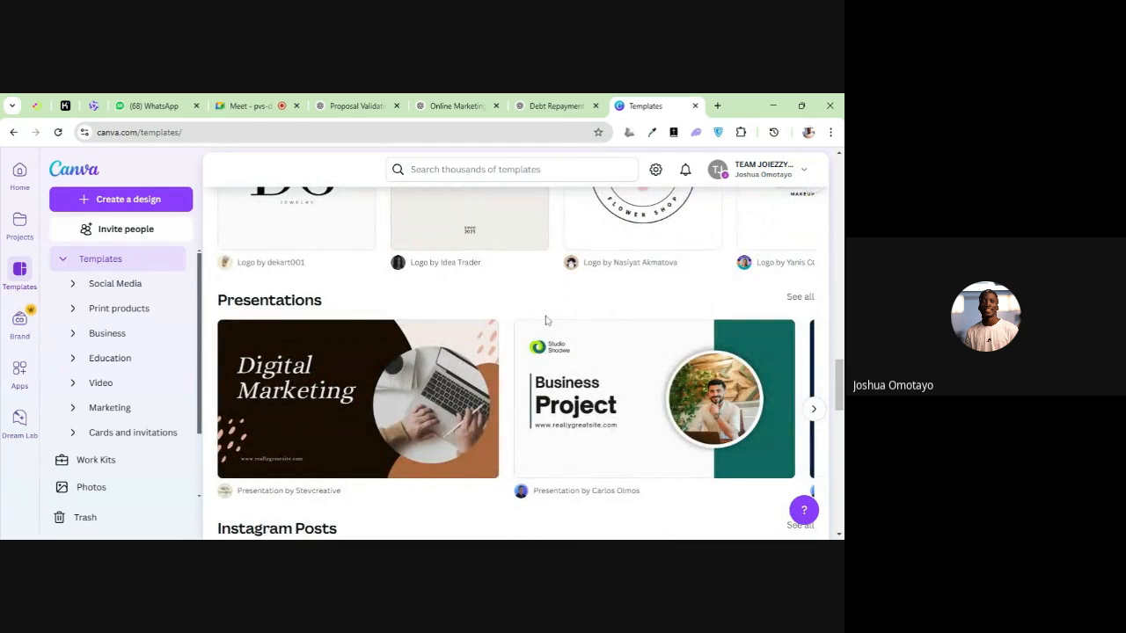
pyautogui.scroll(-2, 528, 334)
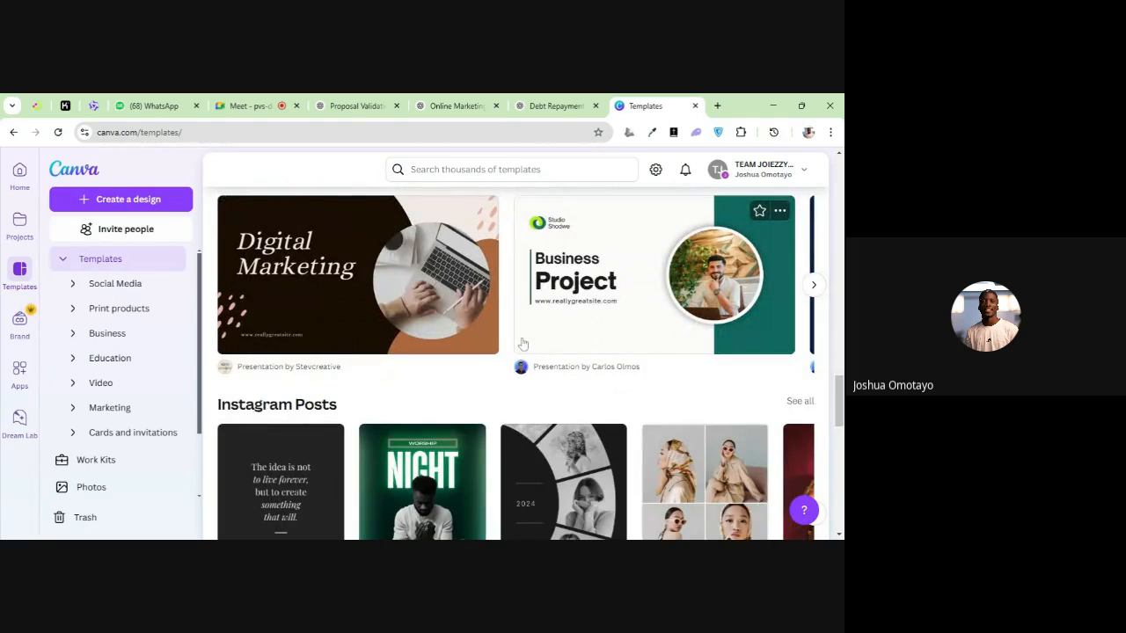
pyautogui.scroll(-1, 522, 343)
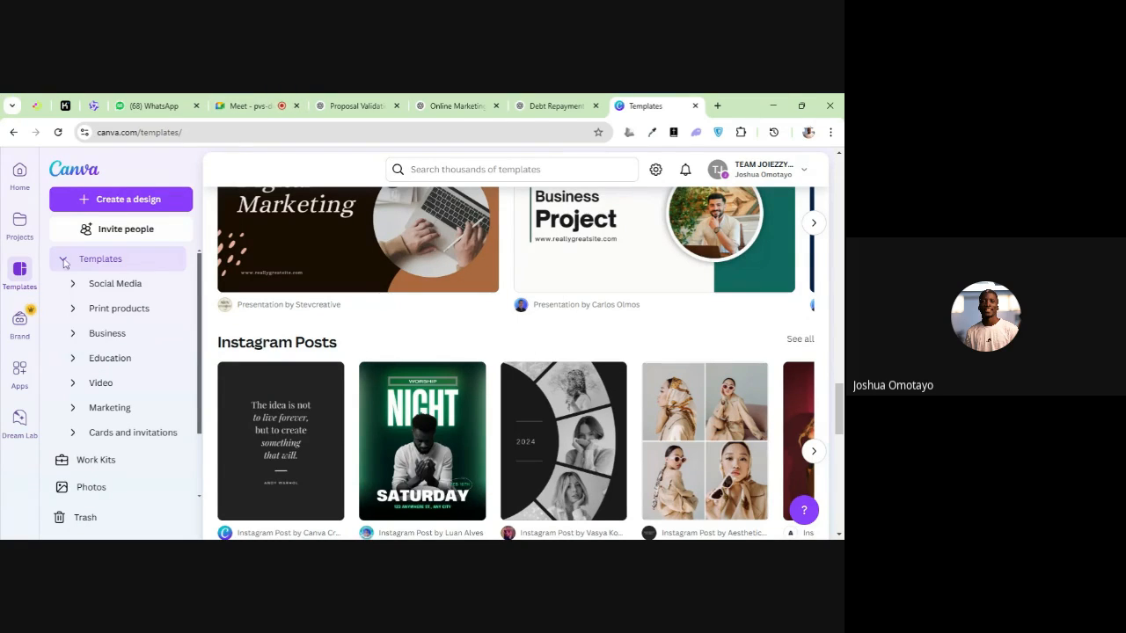
# Open the Brand section and view the Brand Kits page
pyautogui.click(19, 323)
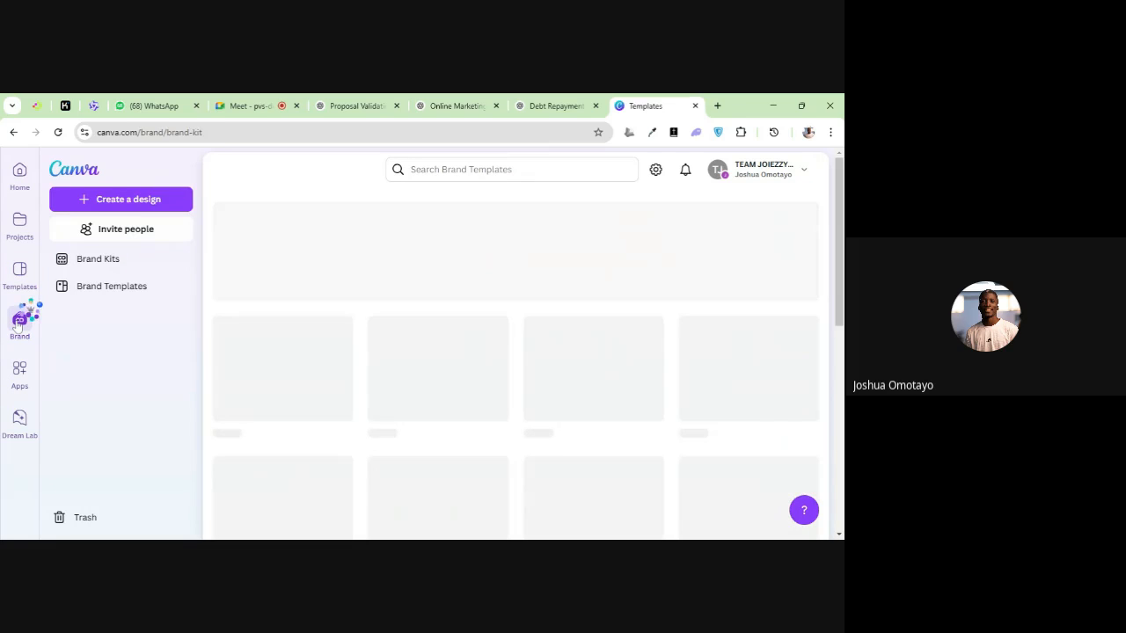
pyautogui.scroll(-2, 691, 333)
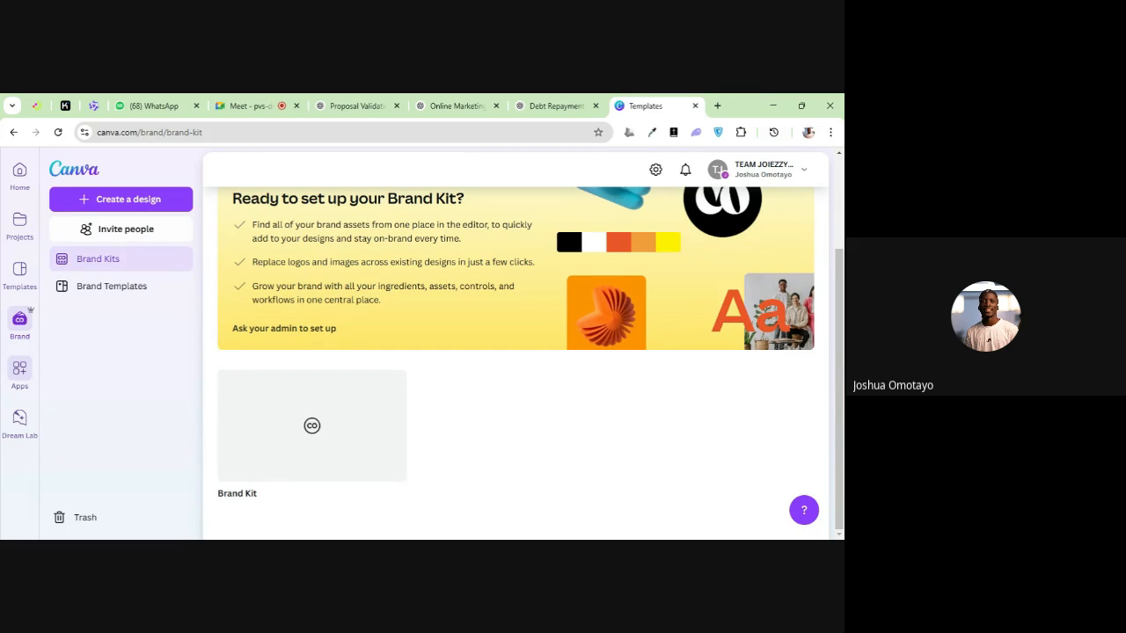
# Open the Apps directory and examine the trending apps, the new and noteworthy apps and the top apps for teams
pyautogui.click(14, 375)
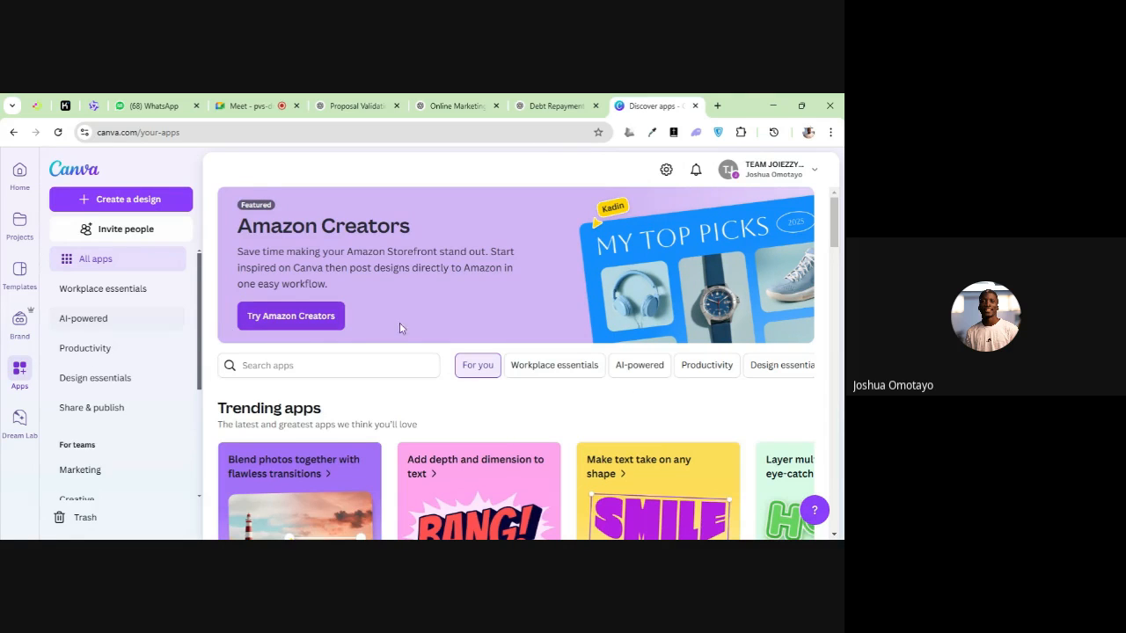
pyautogui.scroll(-3, 400, 325)
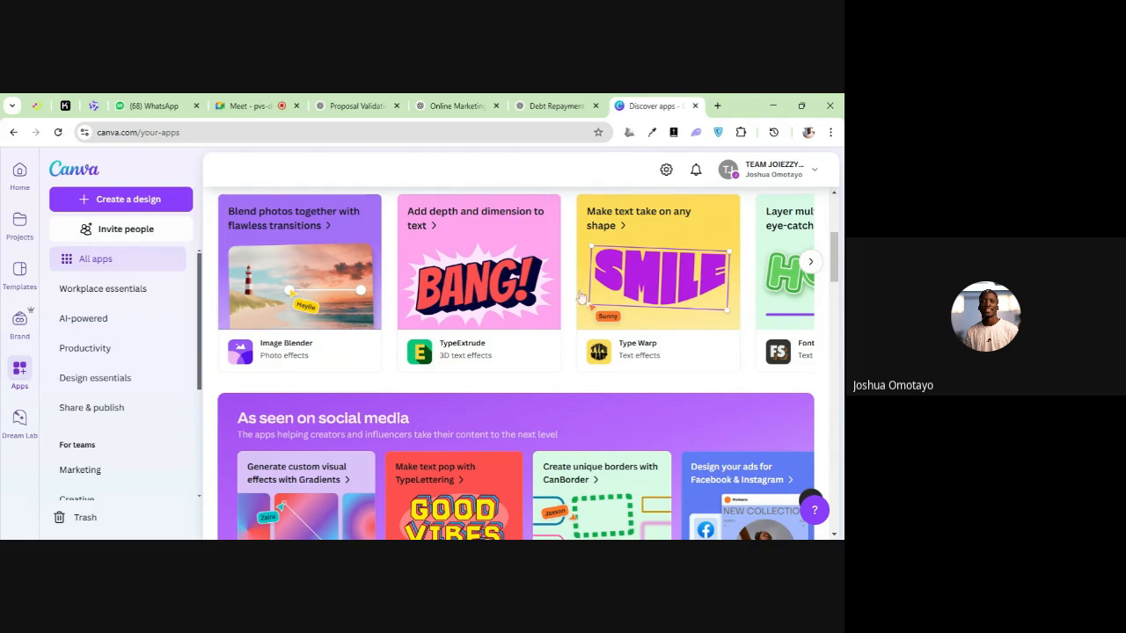
pyautogui.click(810, 262)
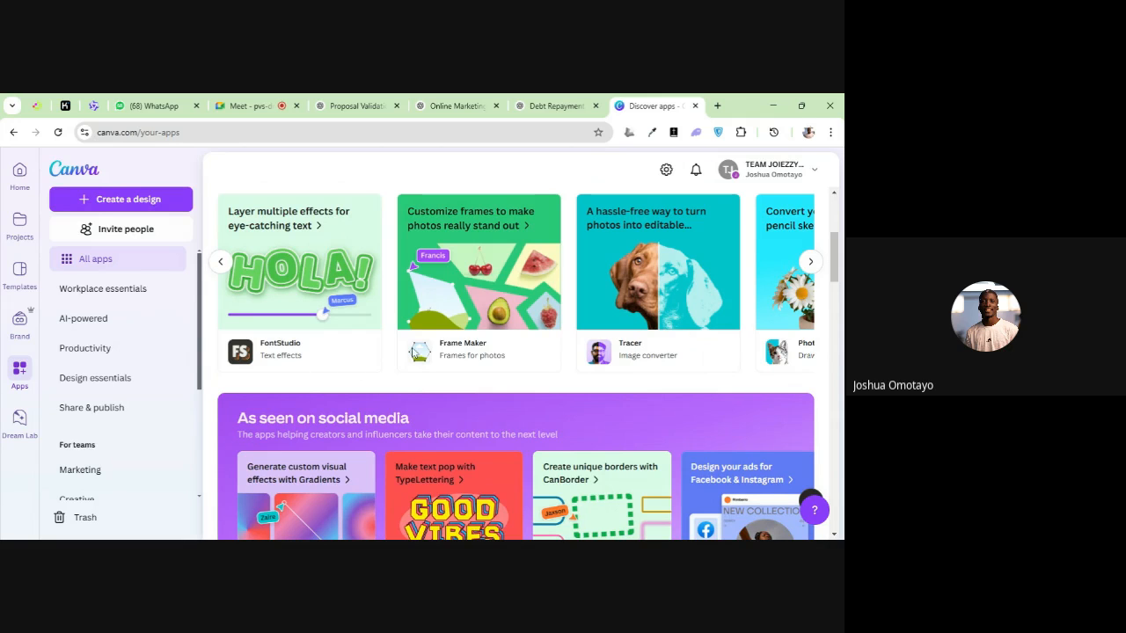
pyautogui.scroll(-2, 572, 347)
pyautogui.scroll(-2, 527, 357)
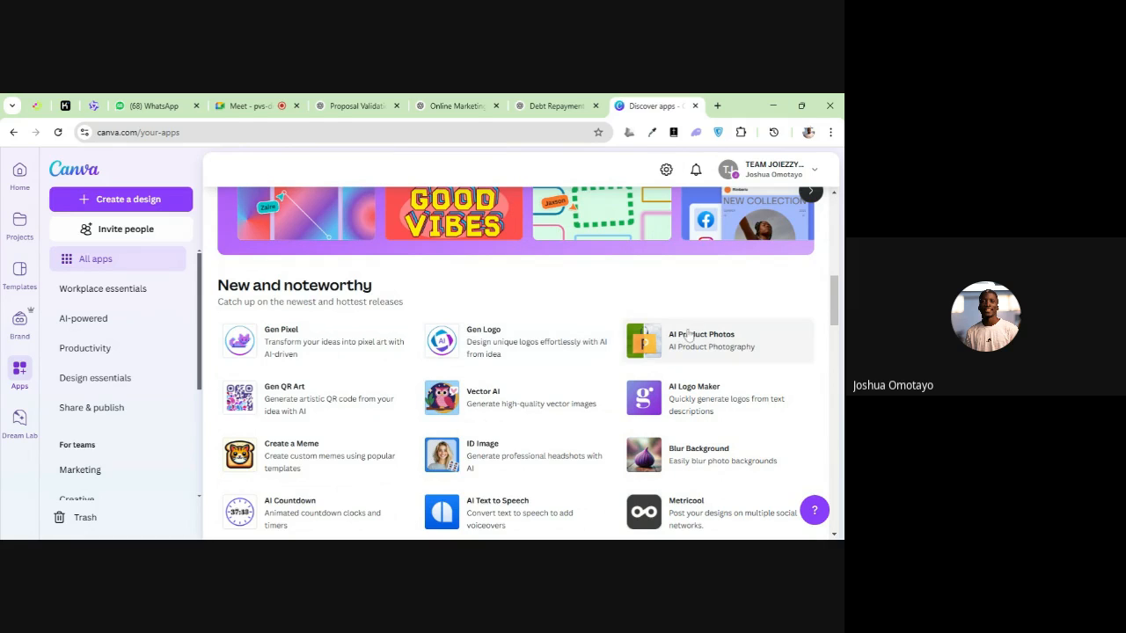
pyautogui.scroll(-2, 699, 397)
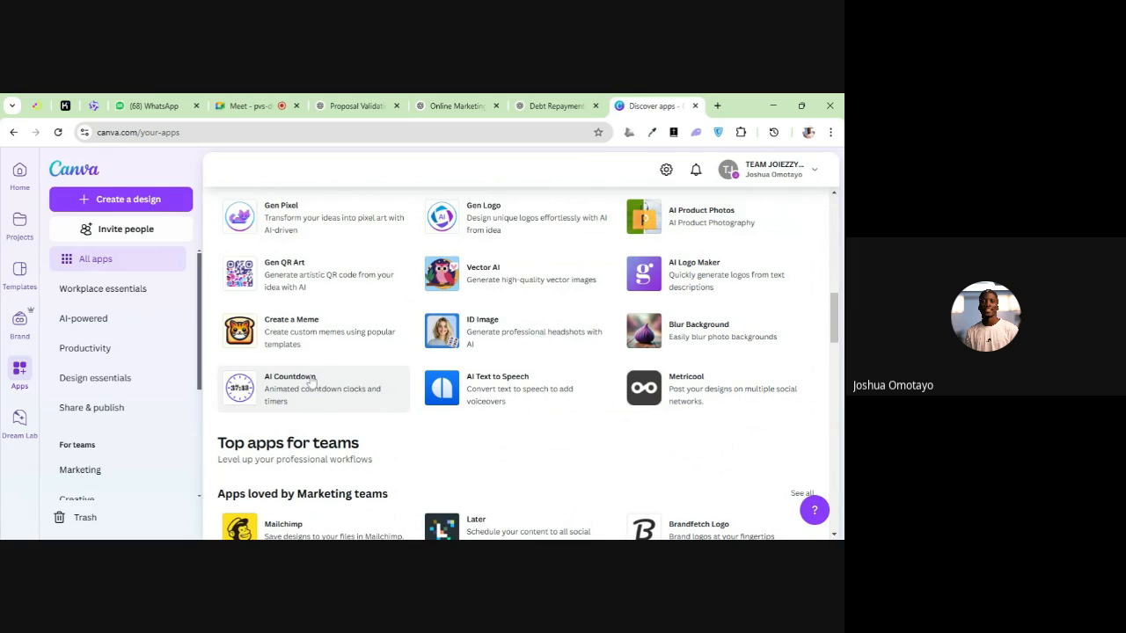
pyautogui.scroll(-3, 369, 404)
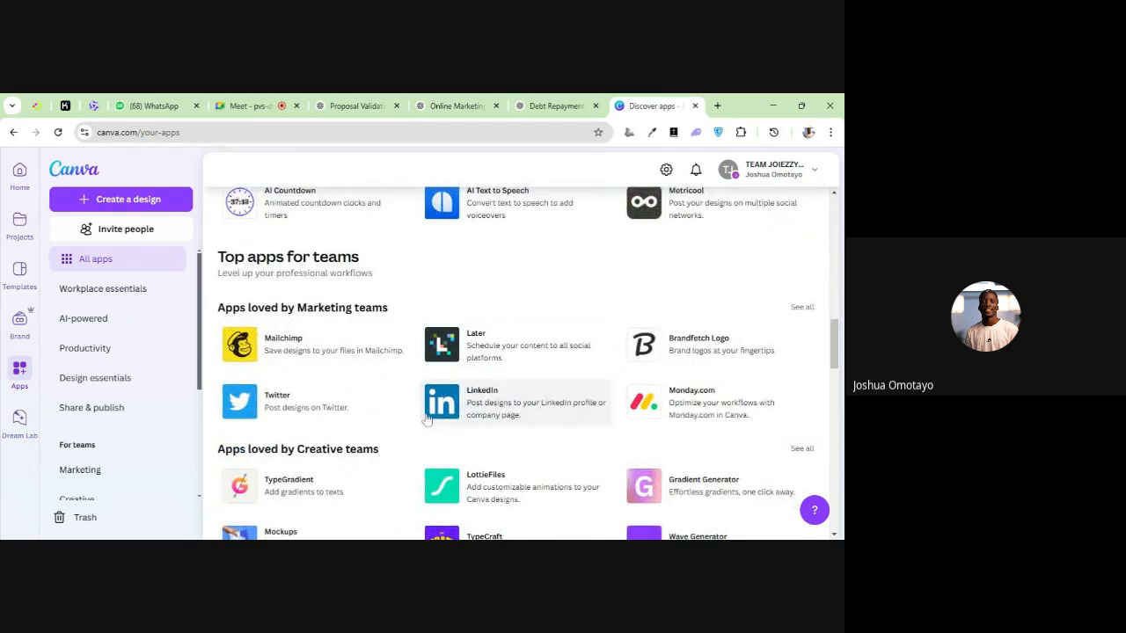
pyautogui.scroll(-5, 424, 413)
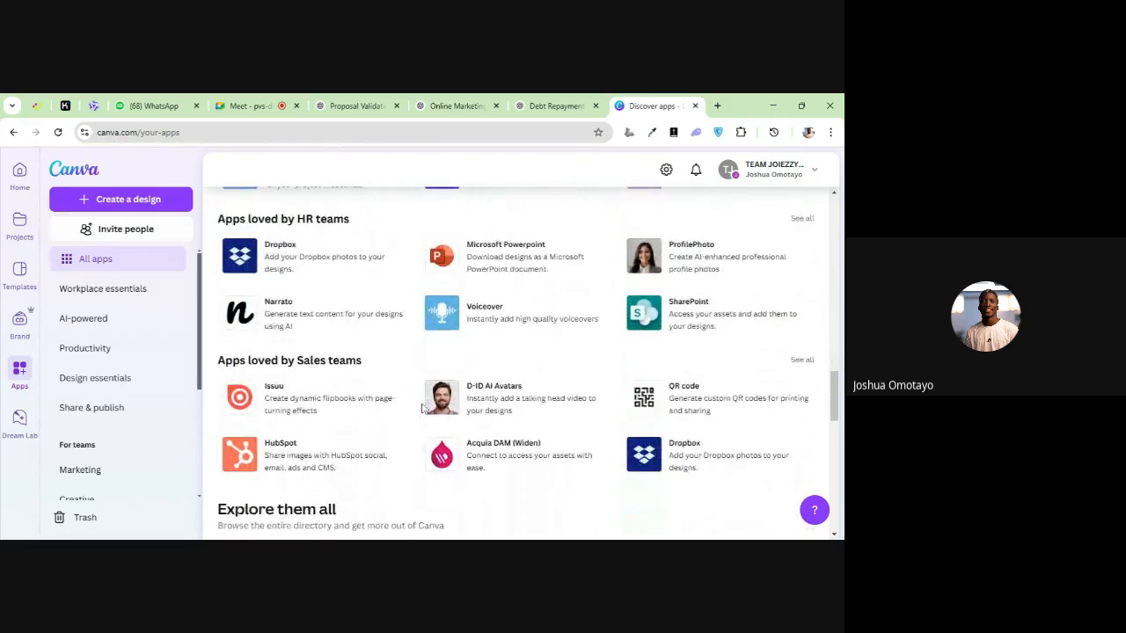
pyautogui.scroll(-3, 421, 409)
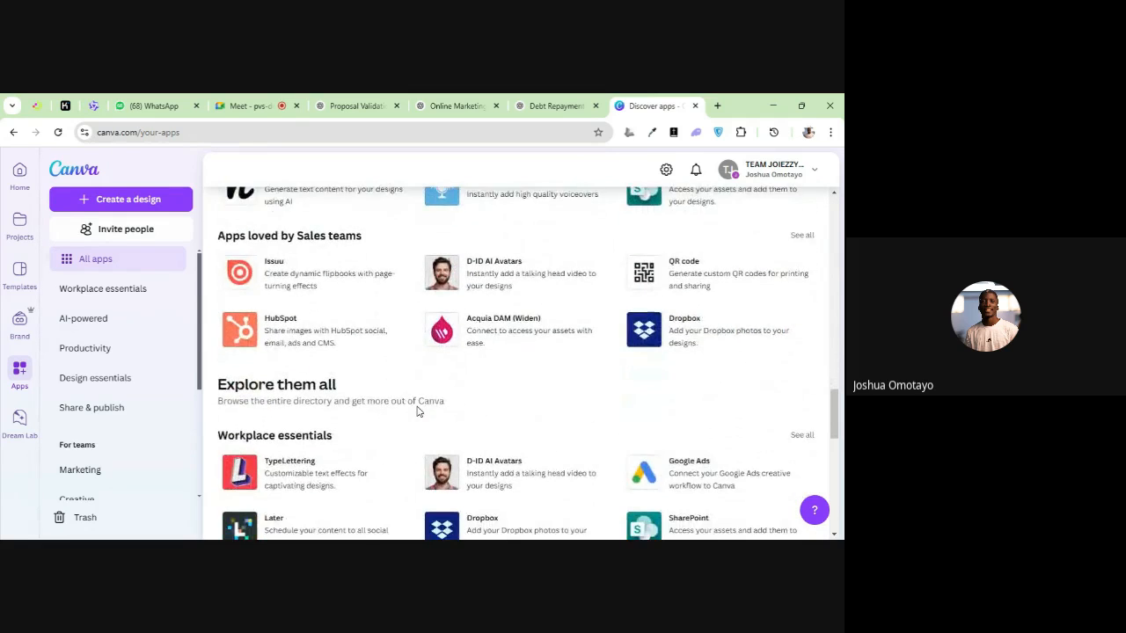
# Look through the remaining app categories, then open Mockups and view the framed picture mockup among the trending ones
pyautogui.scroll(-1, 475, 405)
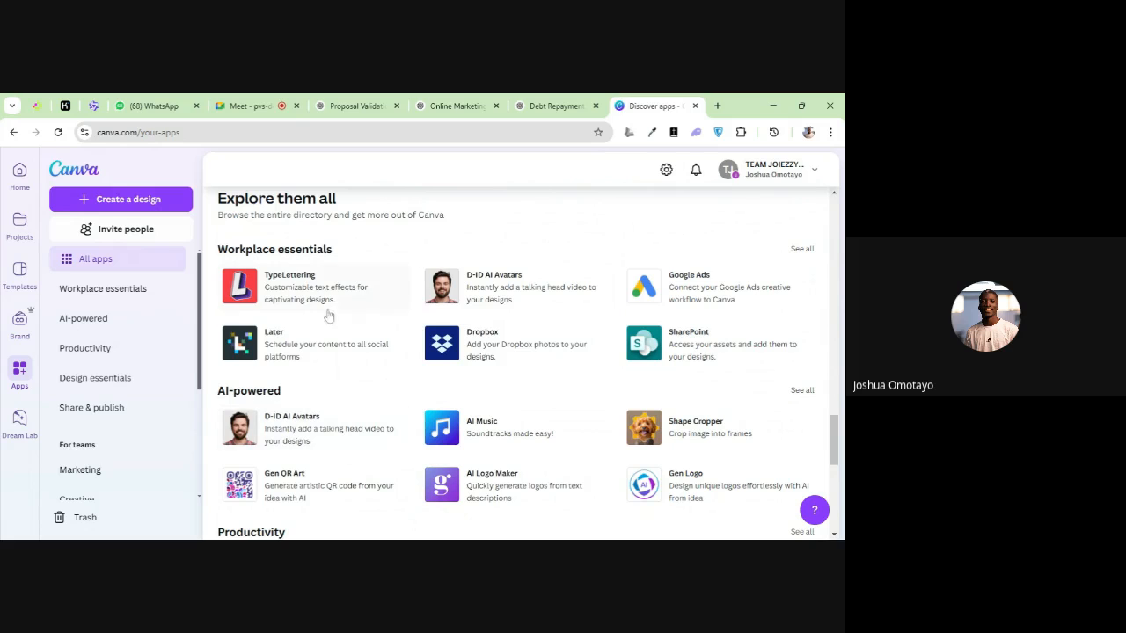
pyautogui.scroll(-3, 112, 319)
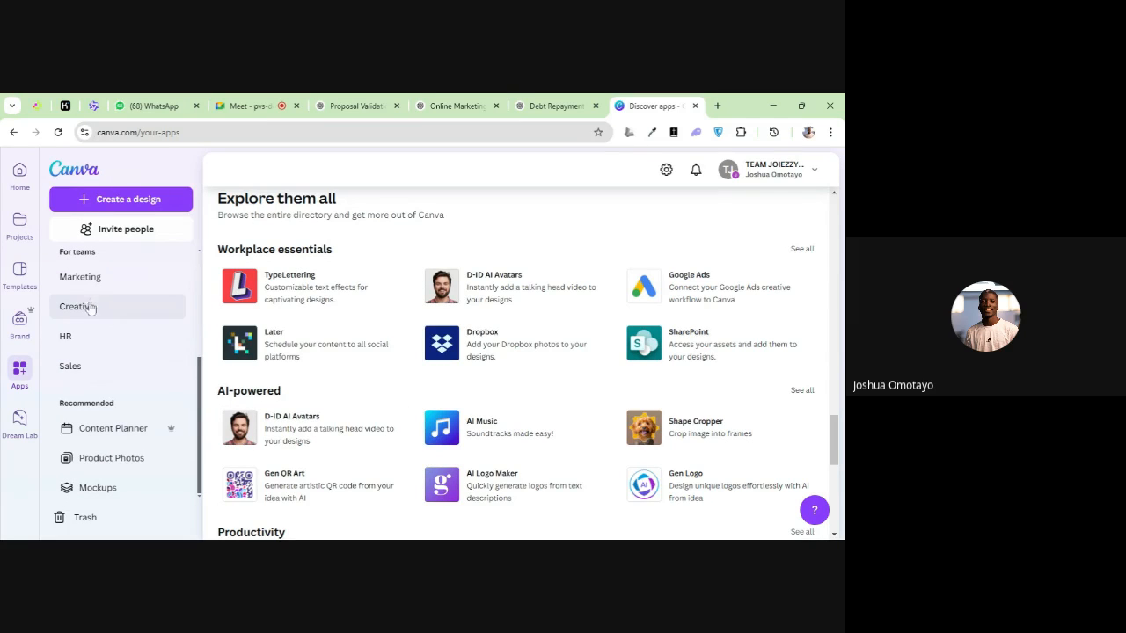
pyautogui.click(99, 489)
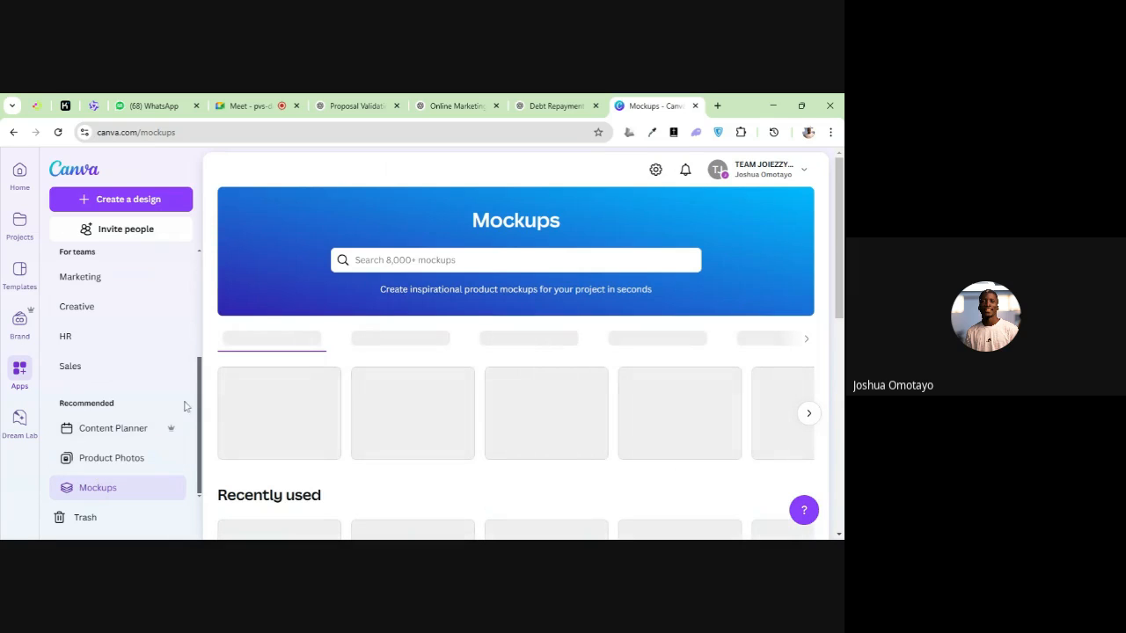
pyautogui.scroll(-1, 406, 323)
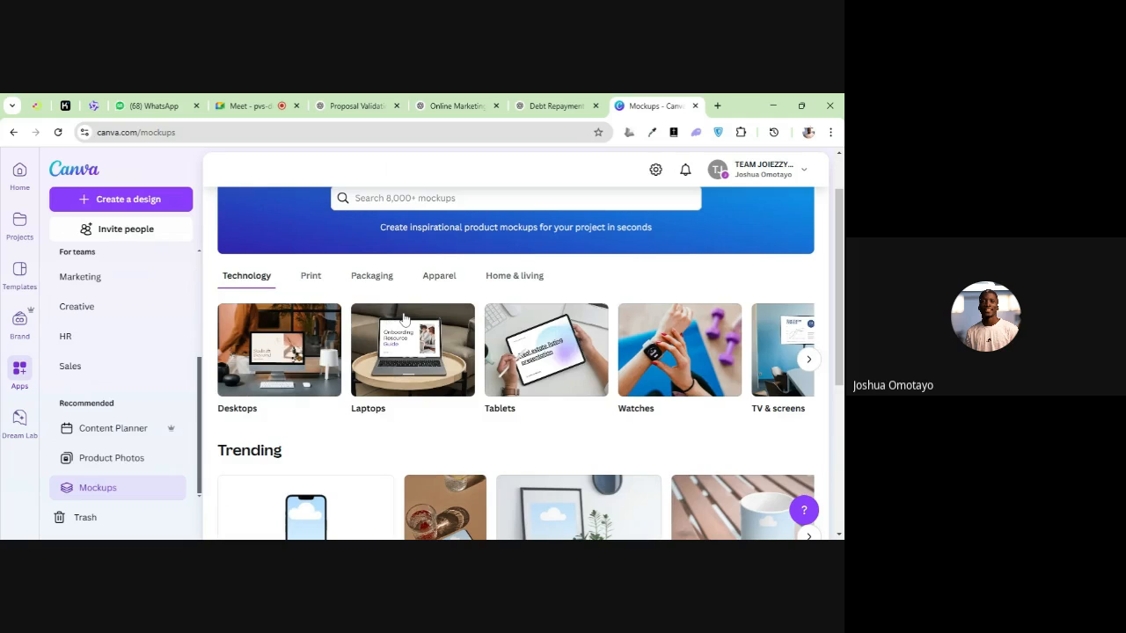
pyautogui.scroll(-2, 422, 297)
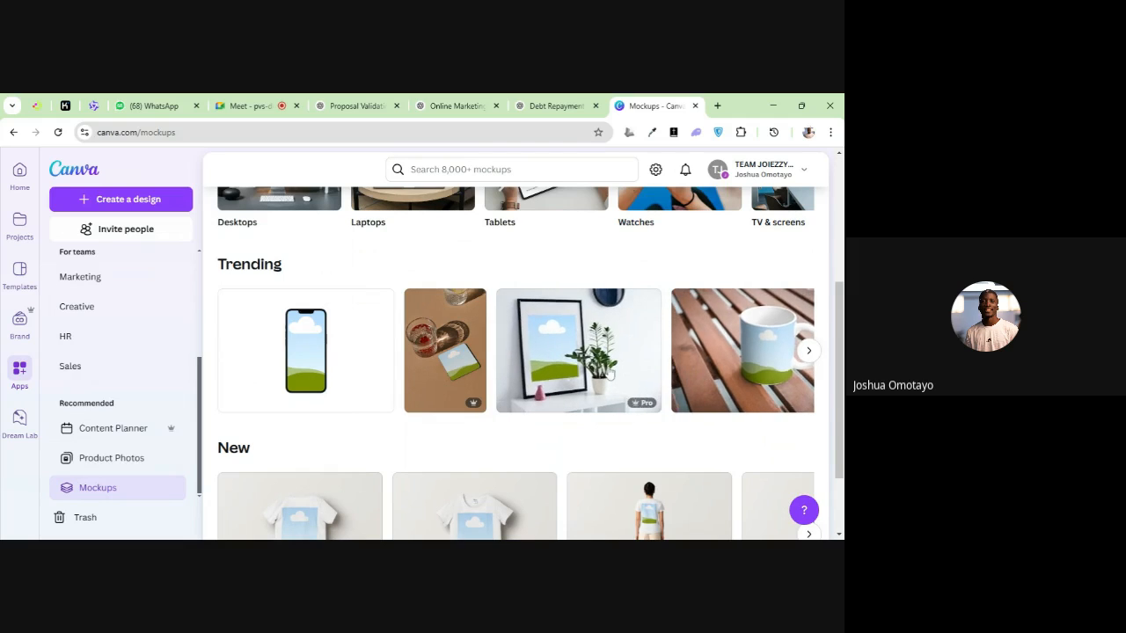
pyautogui.click(609, 373)
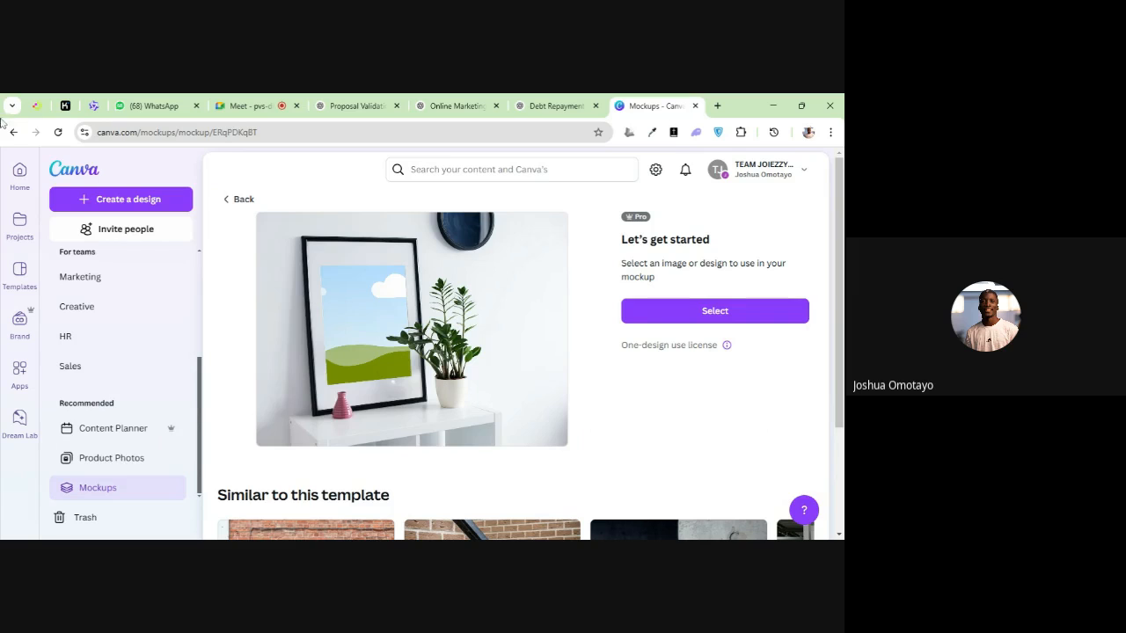
# Return to the home page and look through the templates suggested for creating a new design
pyautogui.click(15, 173)
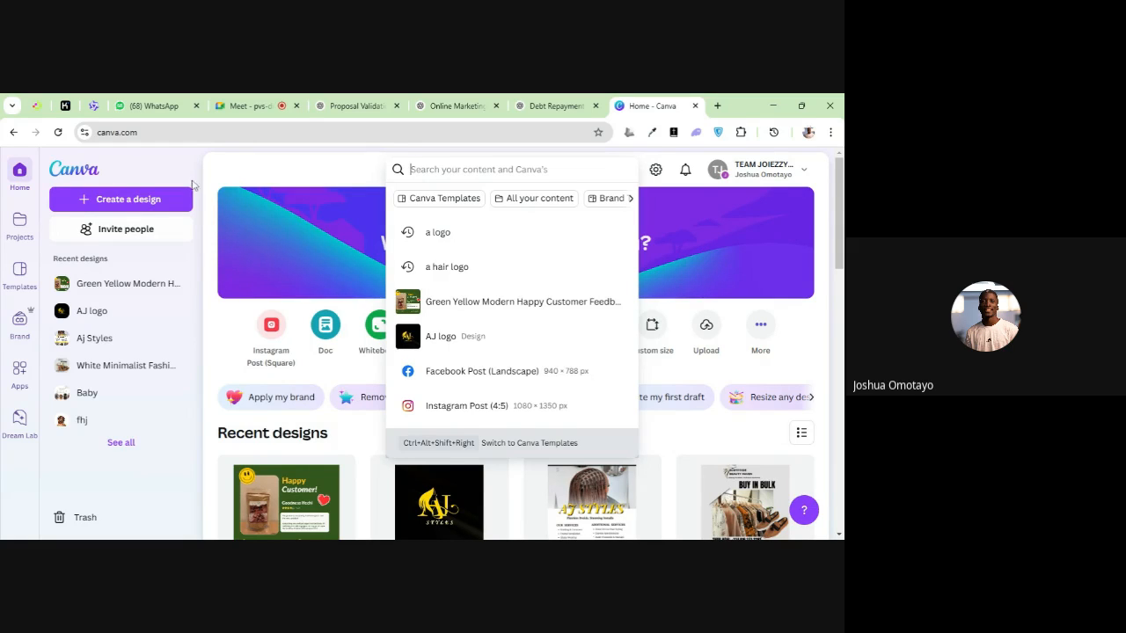
pyautogui.click(215, 162)
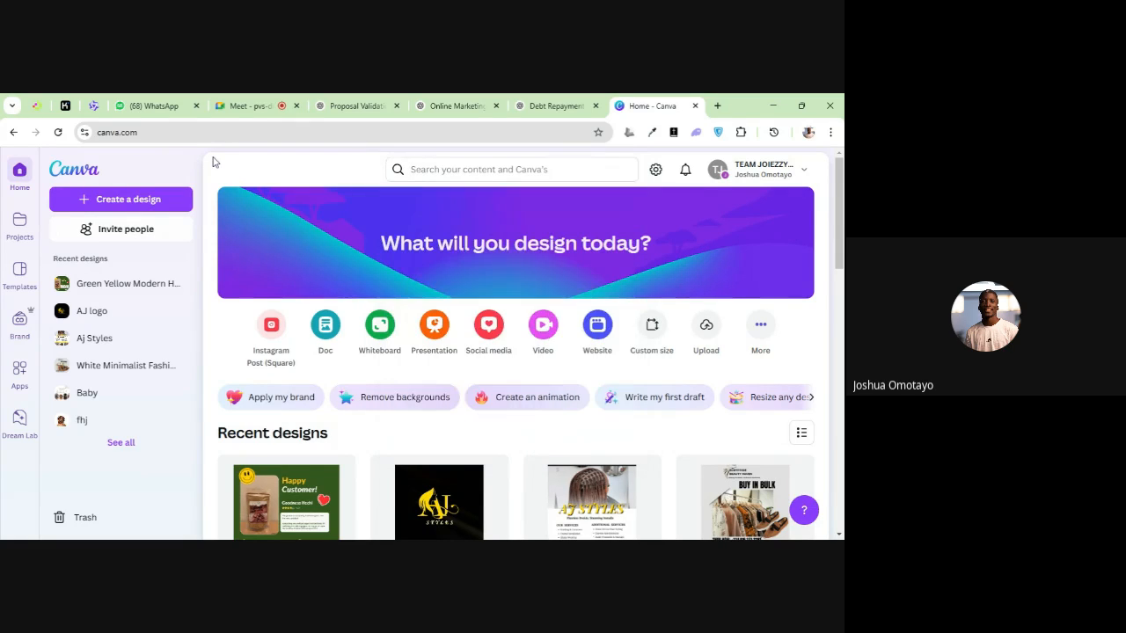
pyautogui.click(126, 202)
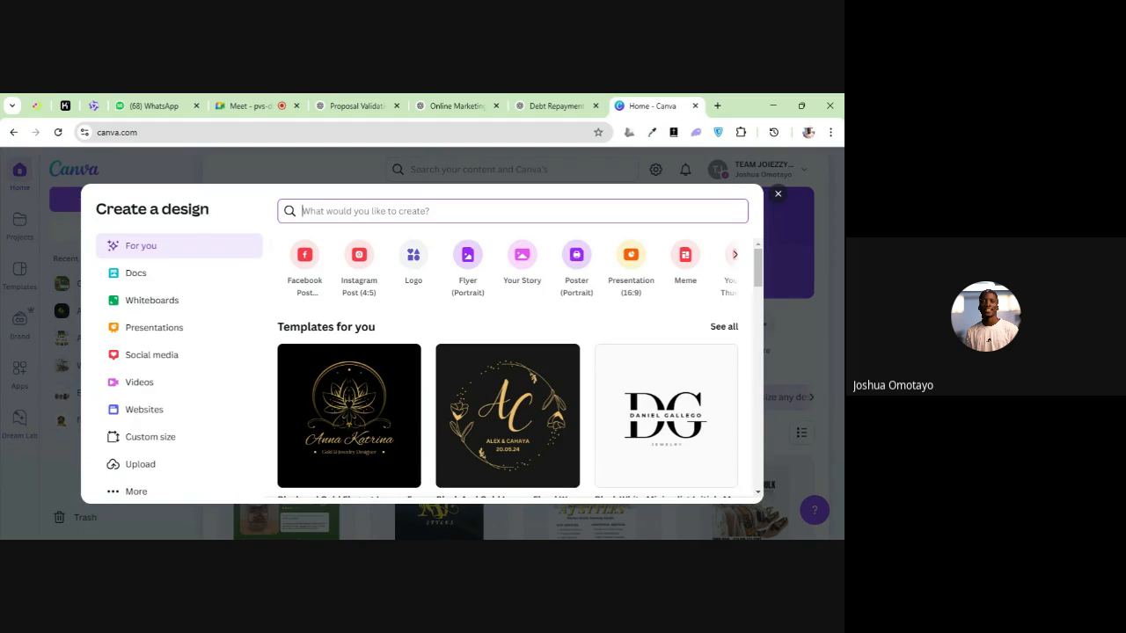
pyautogui.scroll(-3, 479, 380)
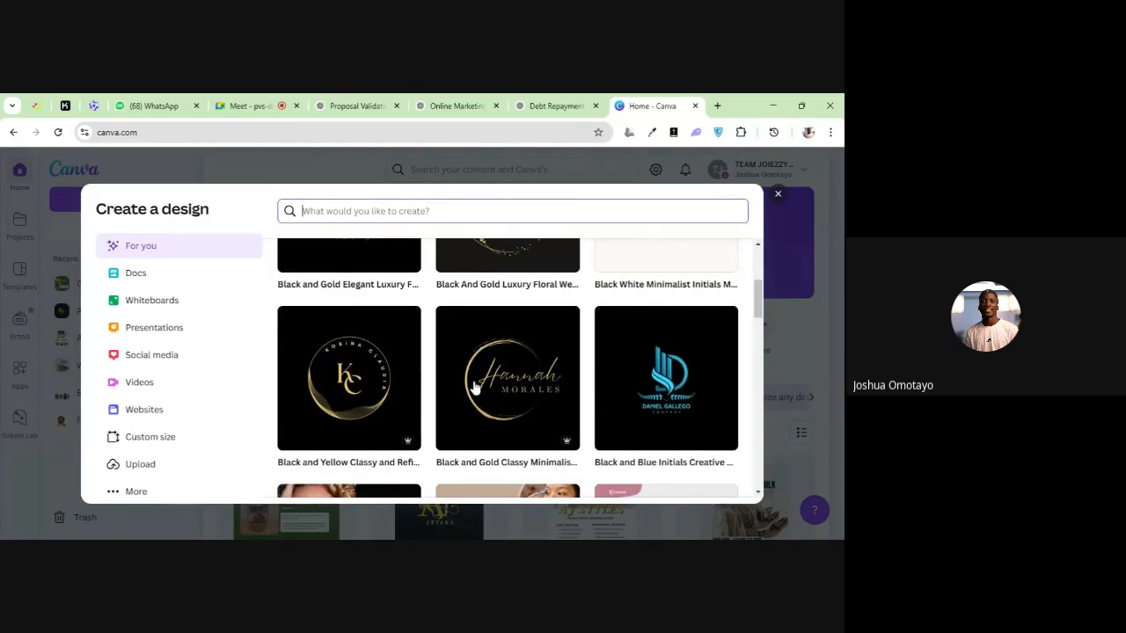
pyautogui.scroll(-5, 475, 387)
pyautogui.scroll(2, 503, 358)
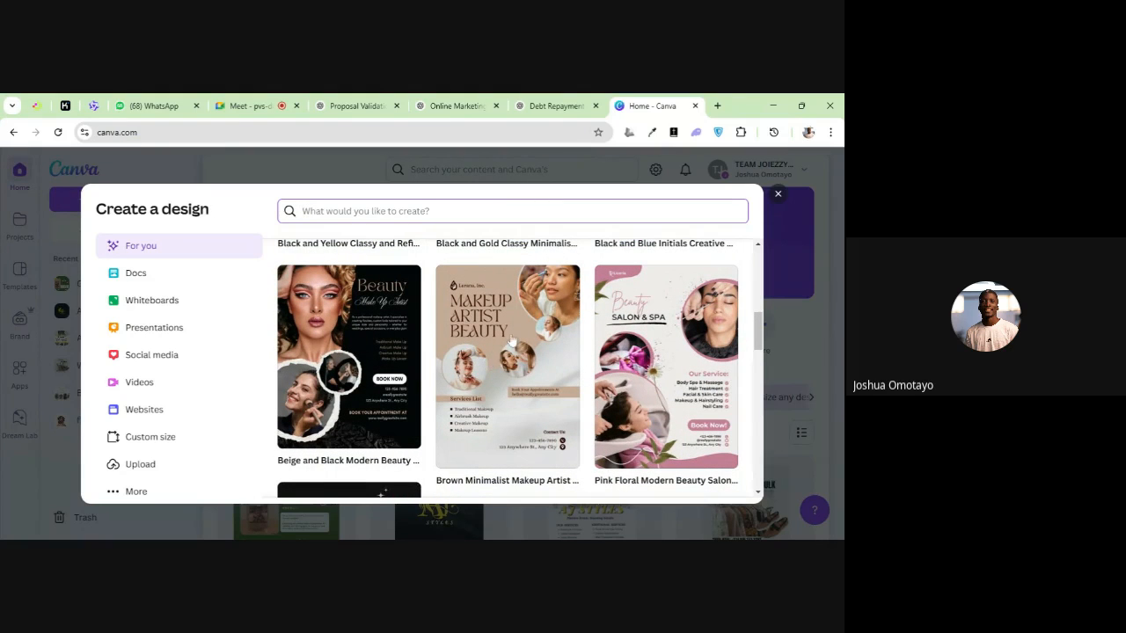
pyautogui.scroll(-5, 528, 378)
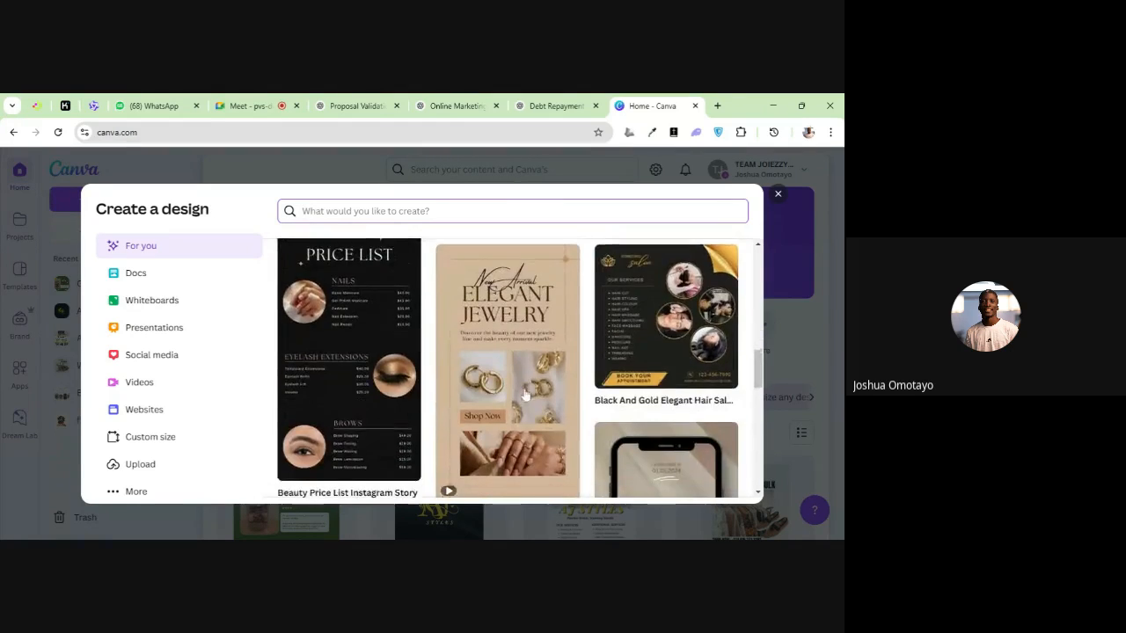
pyautogui.scroll(-5, 525, 395)
pyautogui.scroll(-2, 529, 373)
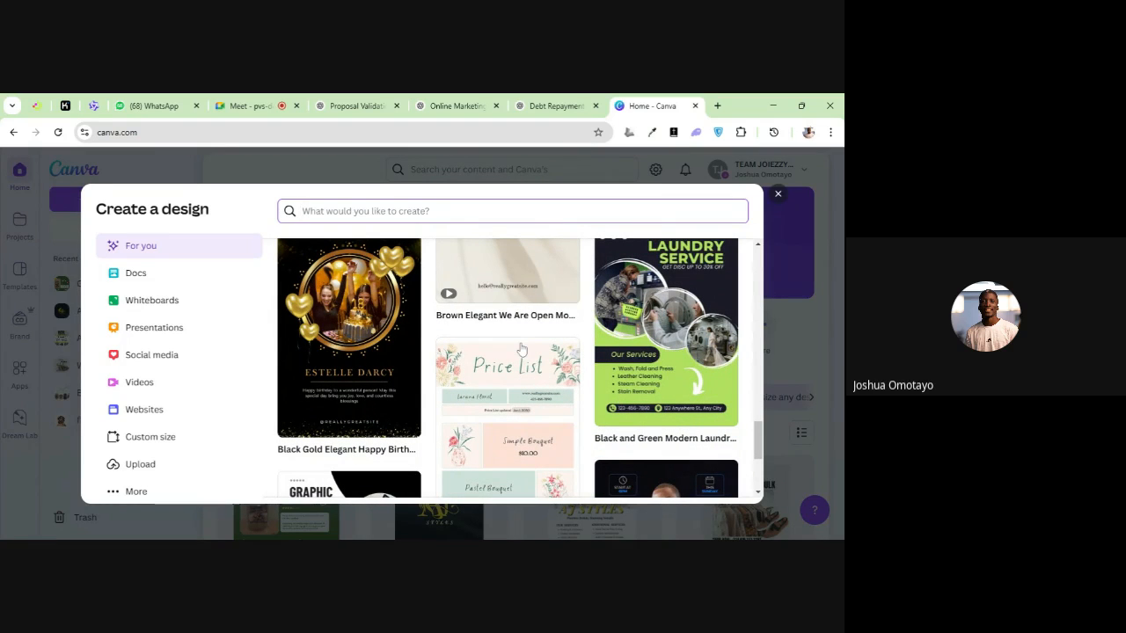
pyautogui.scroll(-2, 524, 348)
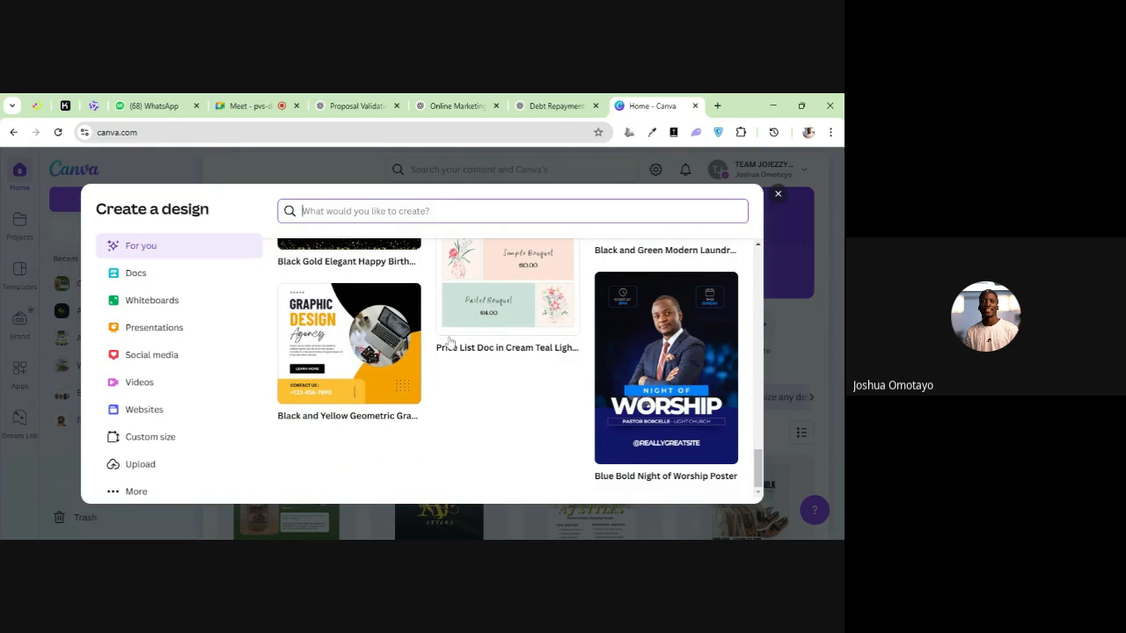
pyautogui.scroll(15, 434, 296)
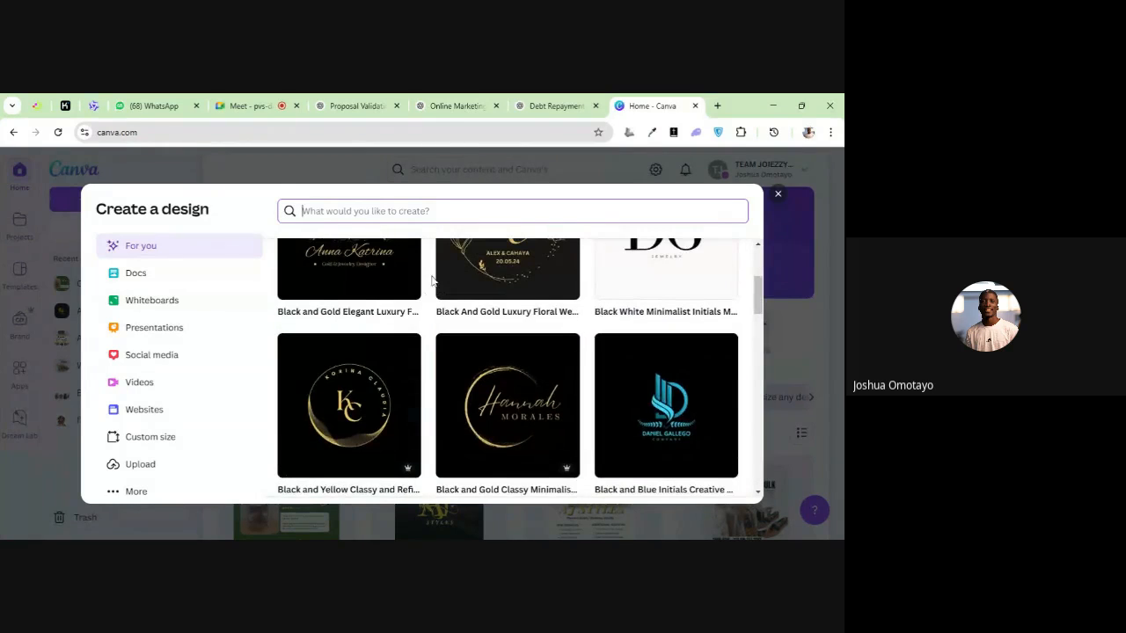
pyautogui.scroll(3, 607, 389)
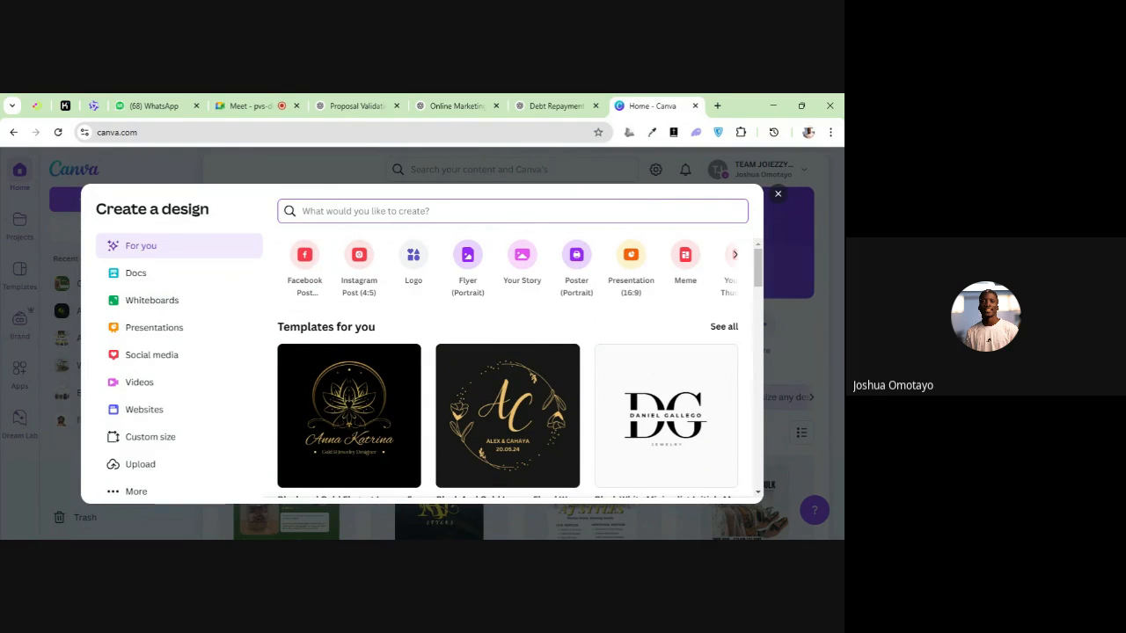
pyautogui.click(778, 194)
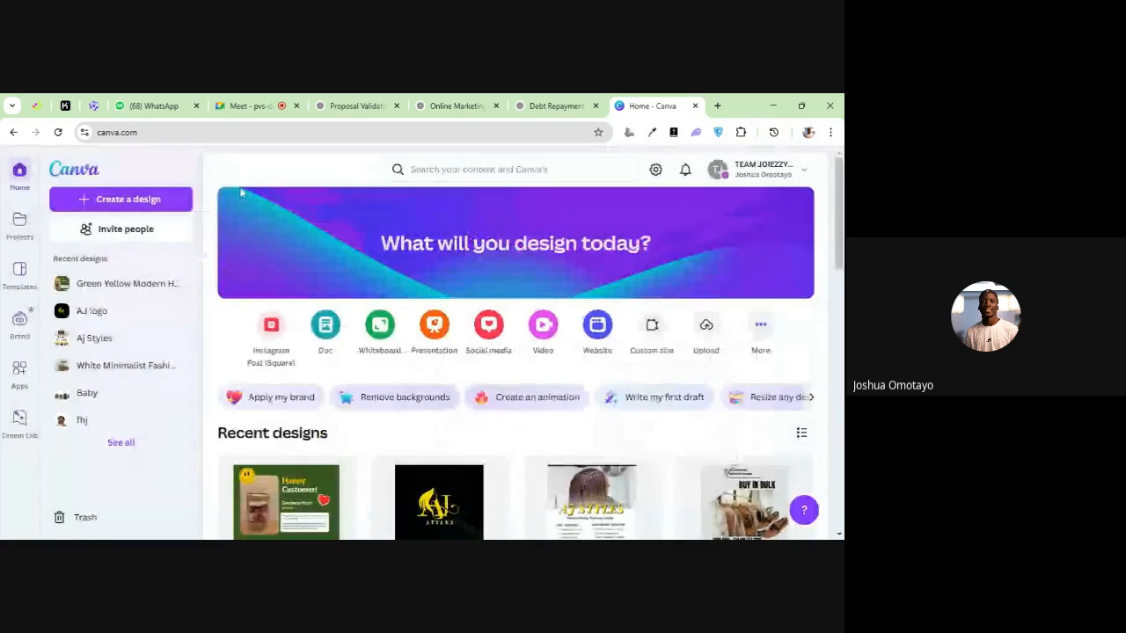
# Browse the suggested design types for a new design and create a blank 500 × 500 px logo
pyautogui.click(128, 202)
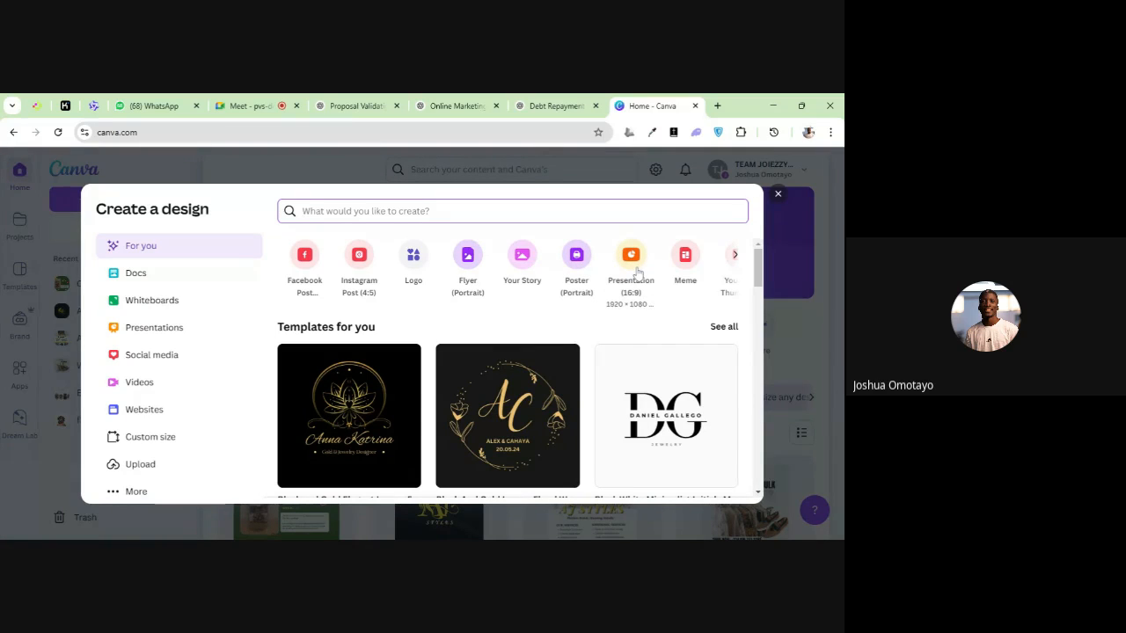
pyautogui.click(734, 256)
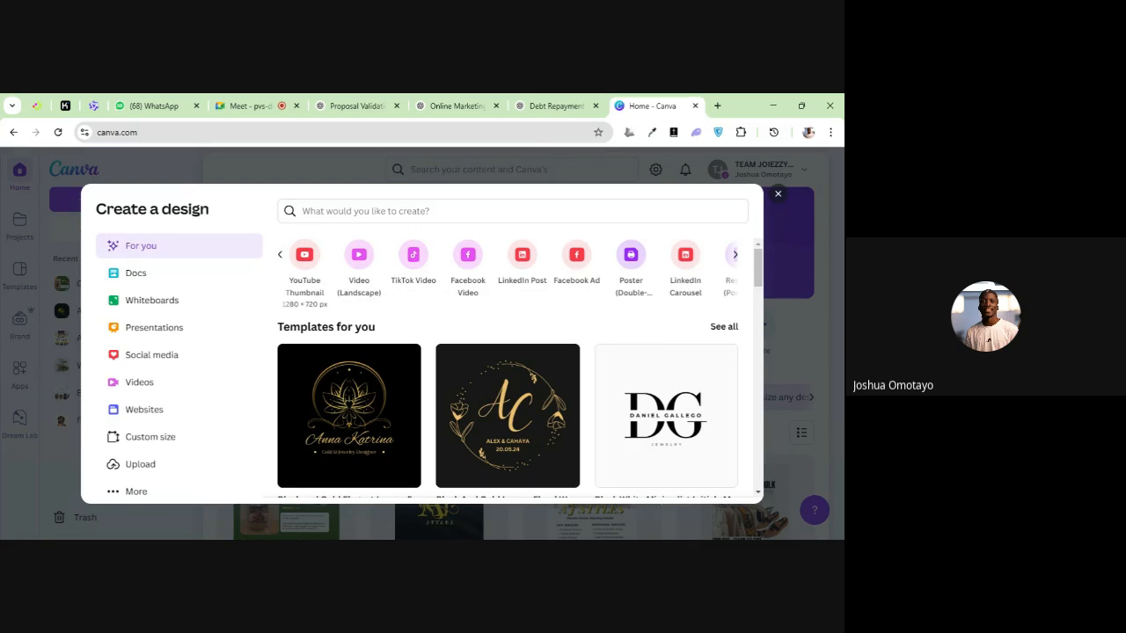
pyautogui.click(735, 257)
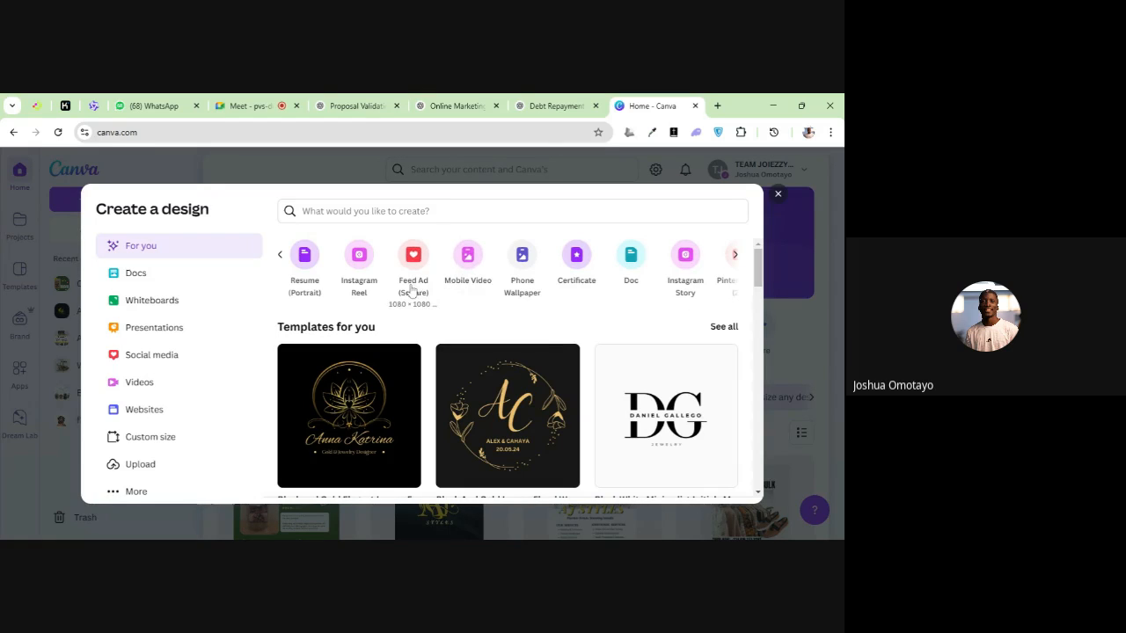
pyautogui.click(279, 255)
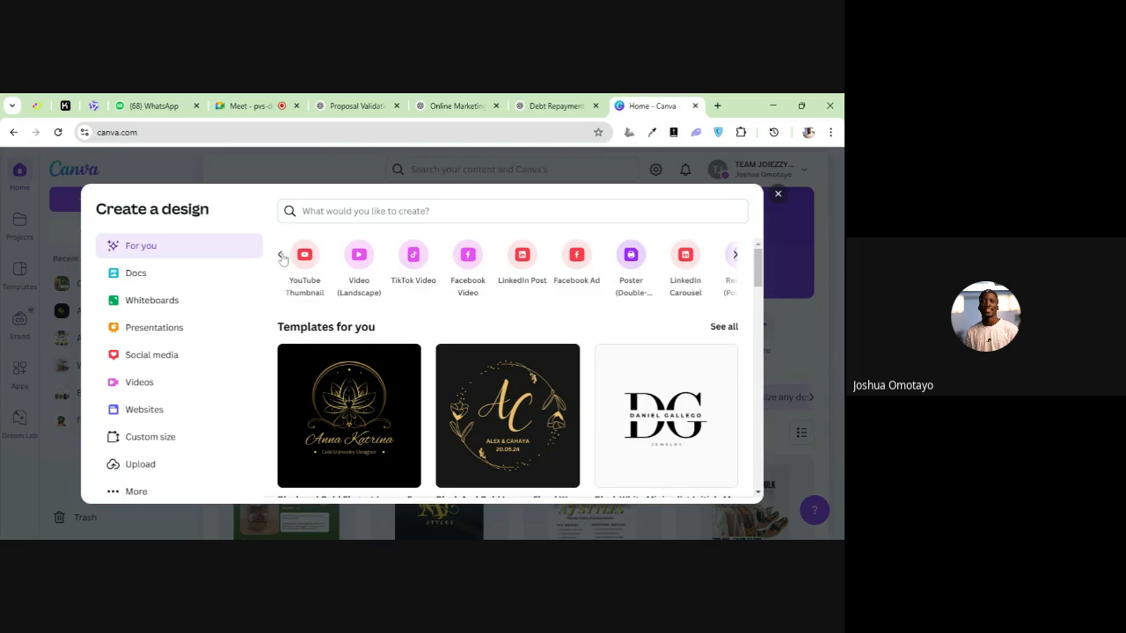
pyautogui.click(280, 255)
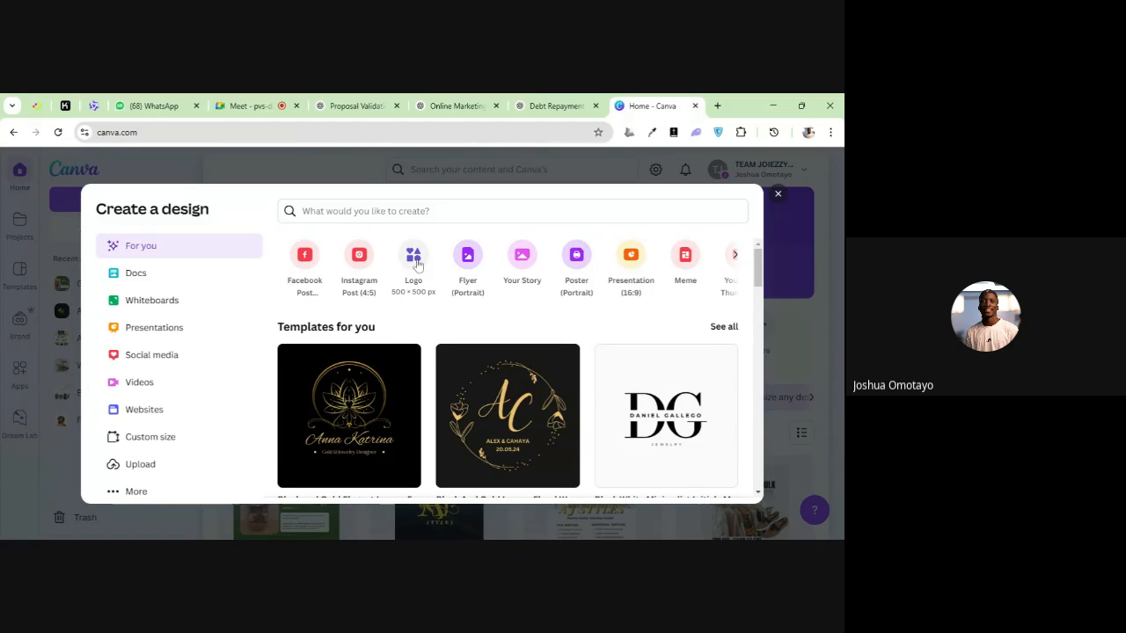
pyautogui.click(413, 262)
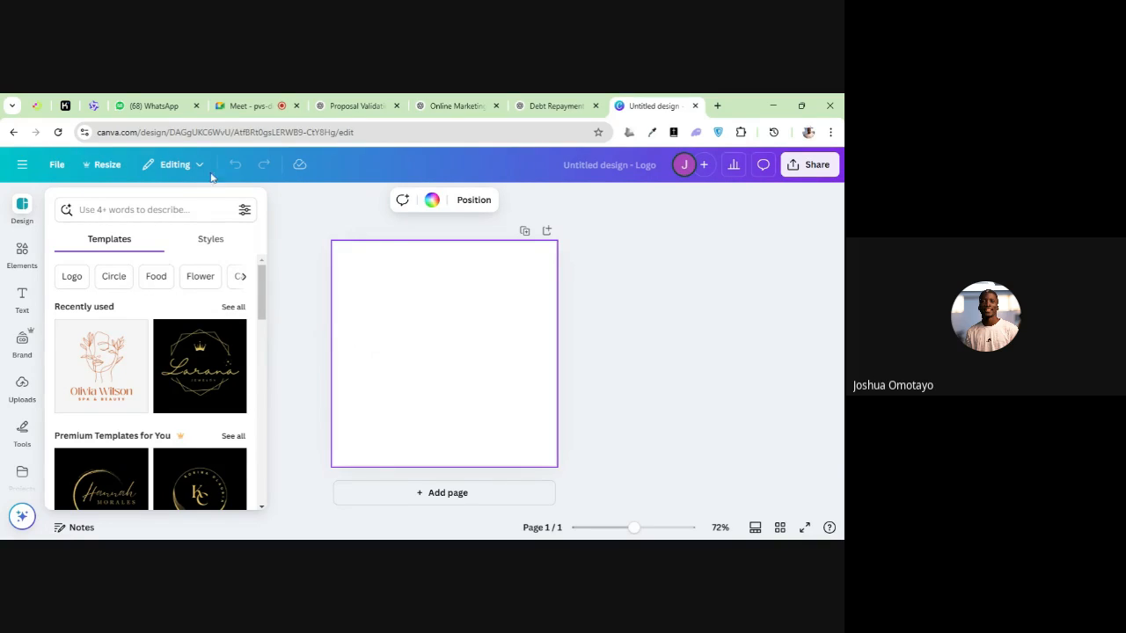
# Go back to the home page and search Canva's content for "Hotel Logo"
pyautogui.click(12, 136)
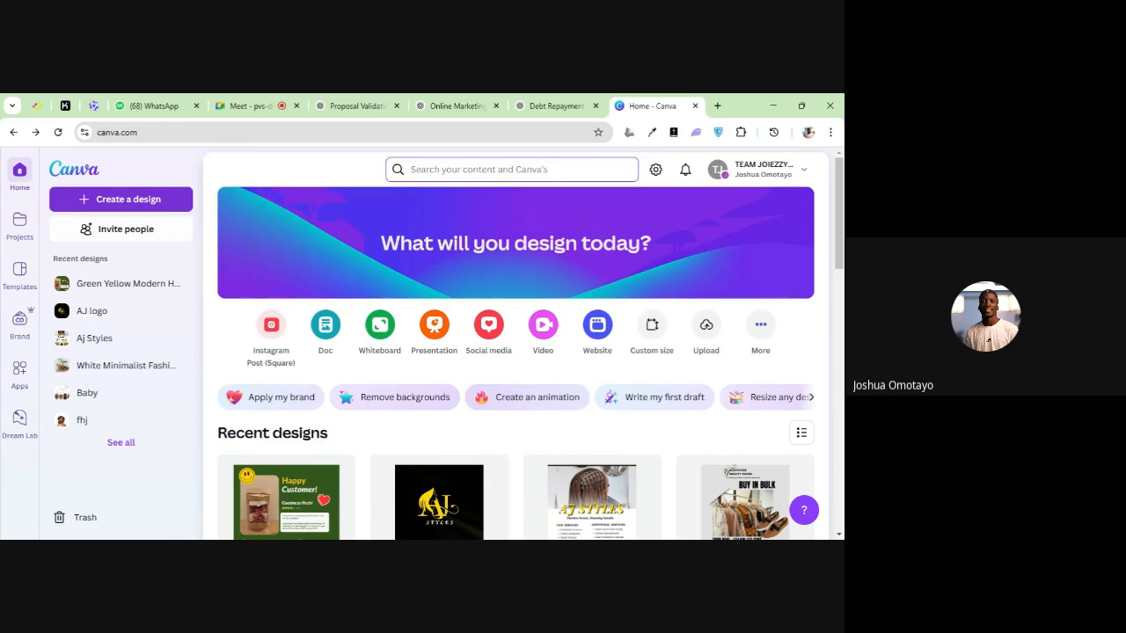
pyautogui.click(511, 169)
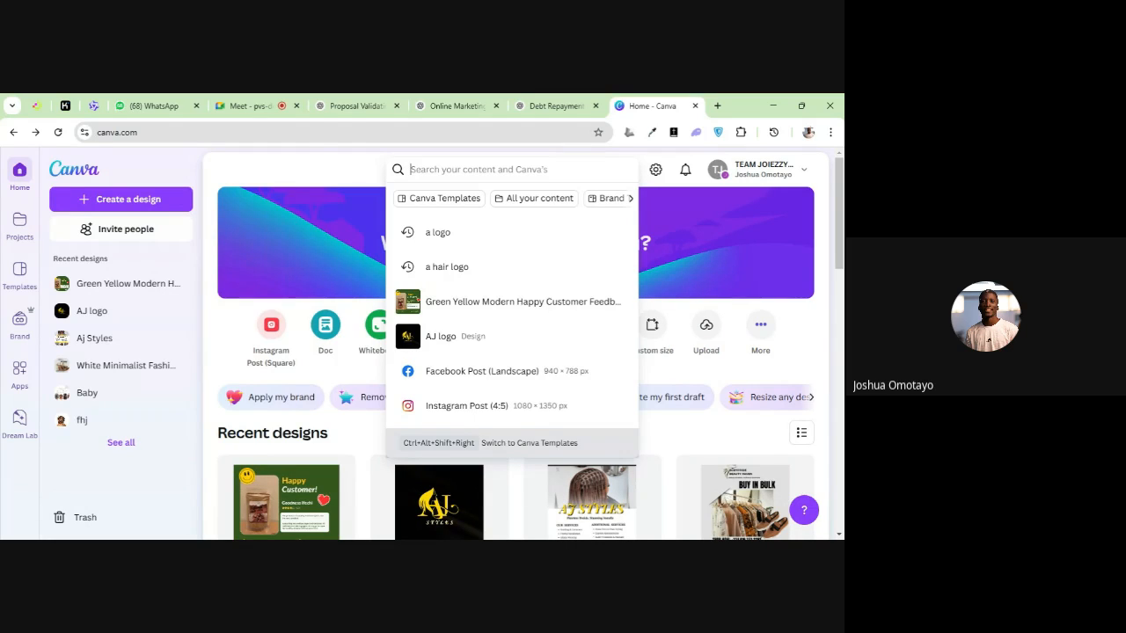
pyautogui.click(323, 169)
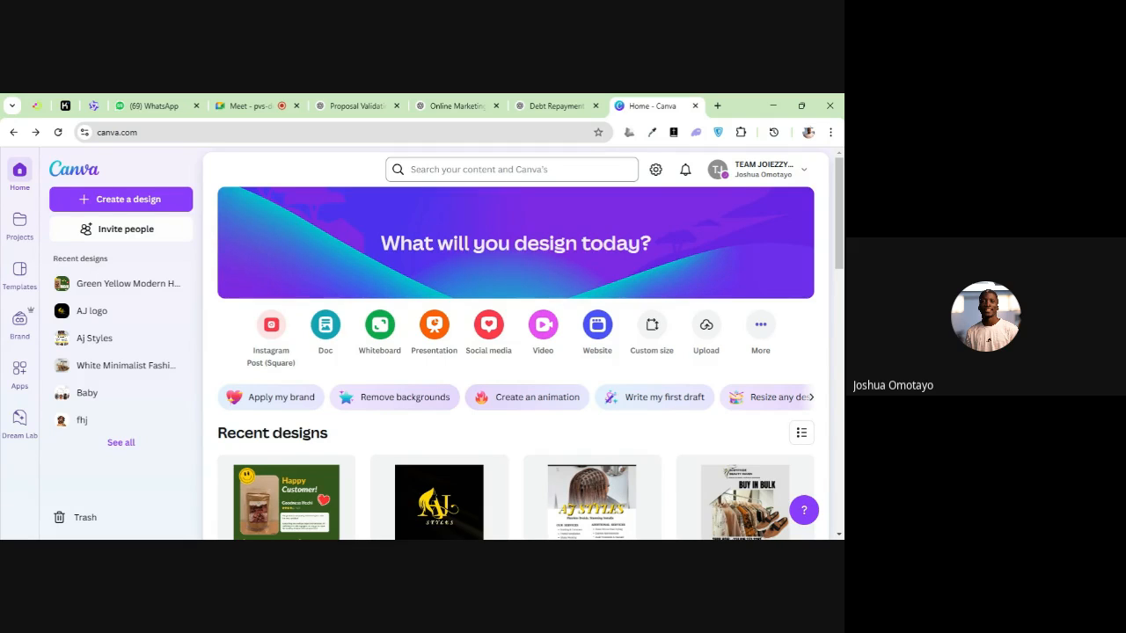
pyautogui.click(512, 170)
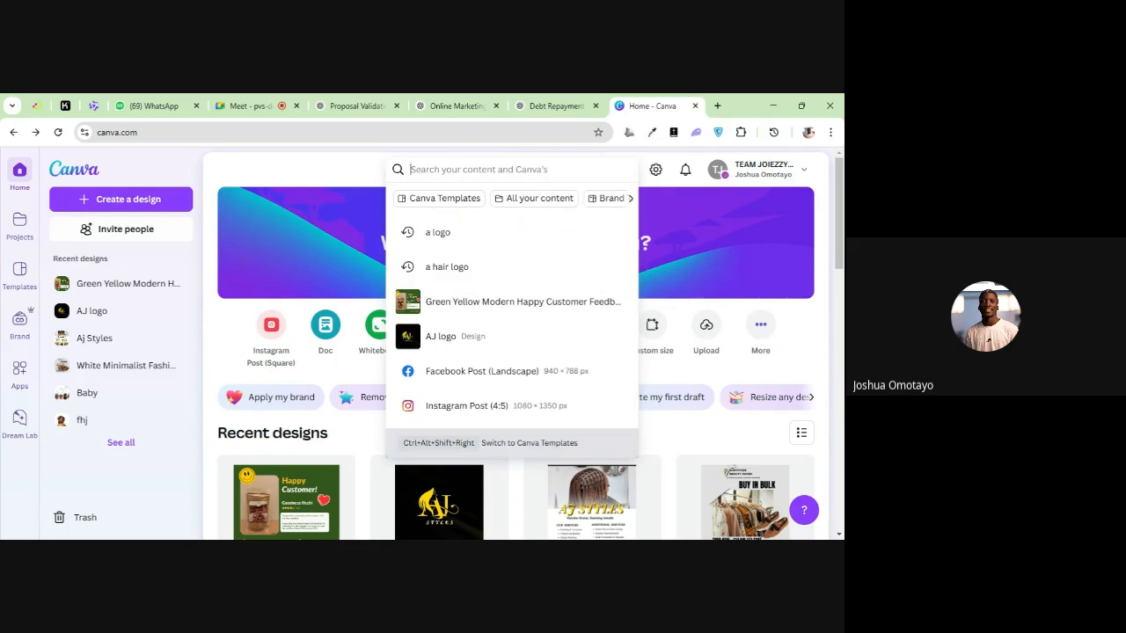
pyautogui.write('Hotel')
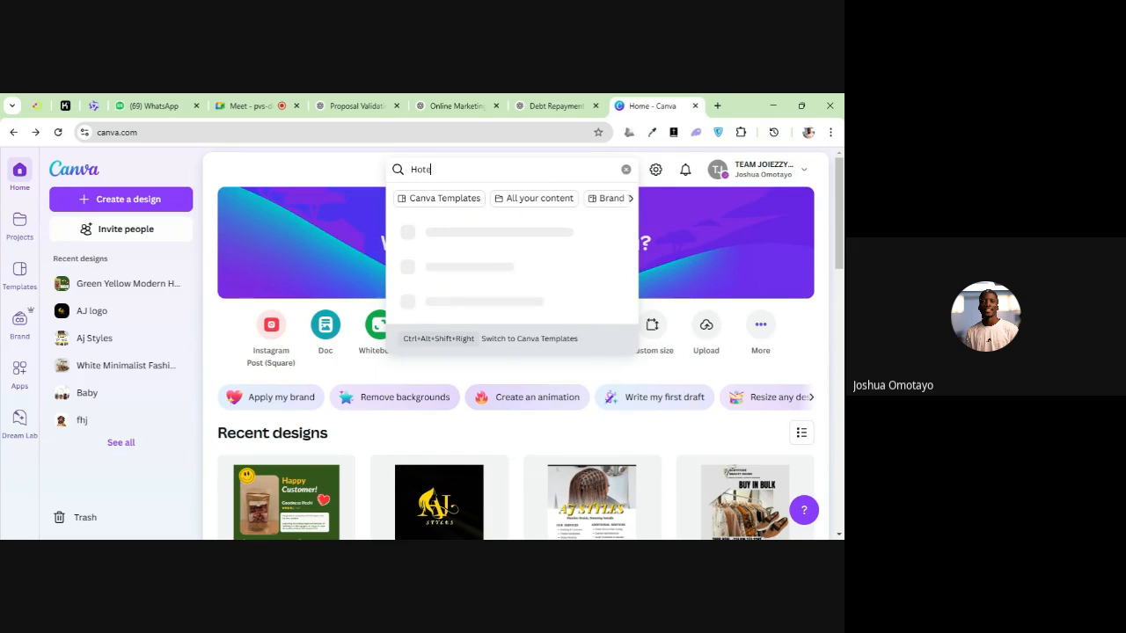
pyautogui.write(' Logo')
pyautogui.press('Return')
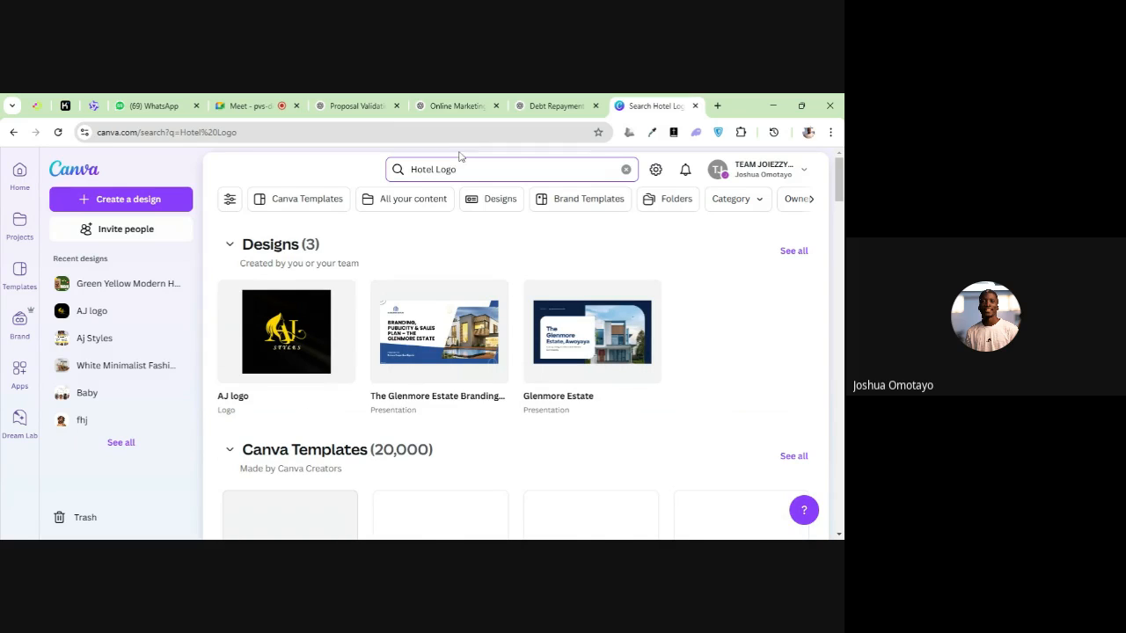
# Examine the Canva logo templates in the "Hotel Logo" search results for styles and layouts
pyautogui.scroll(-2, 475, 250)
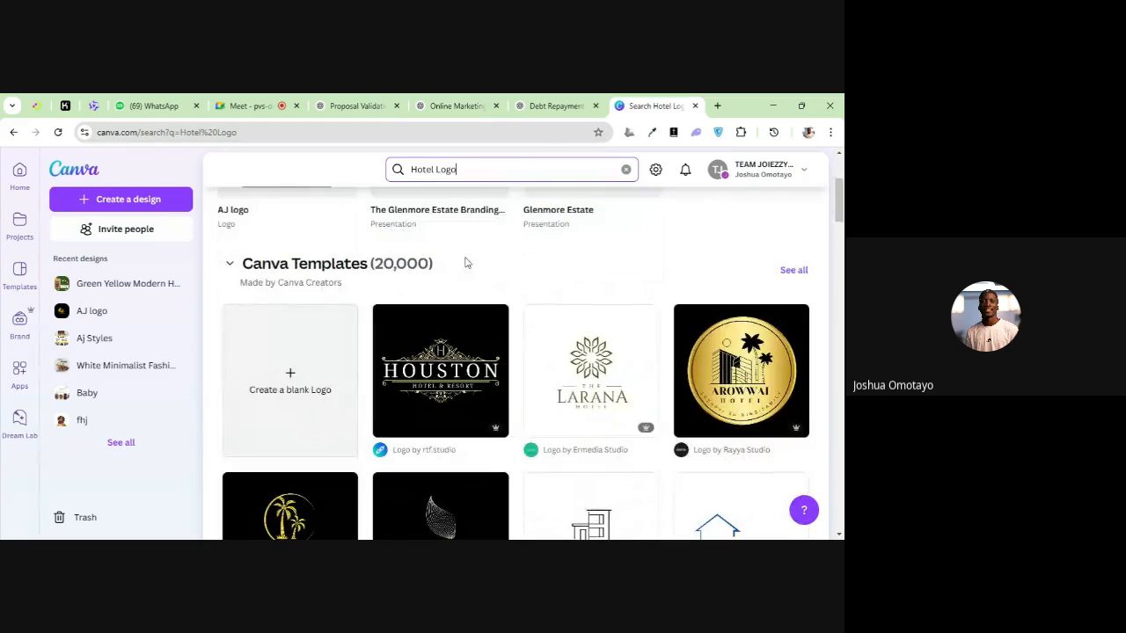
pyautogui.scroll(-1, 460, 260)
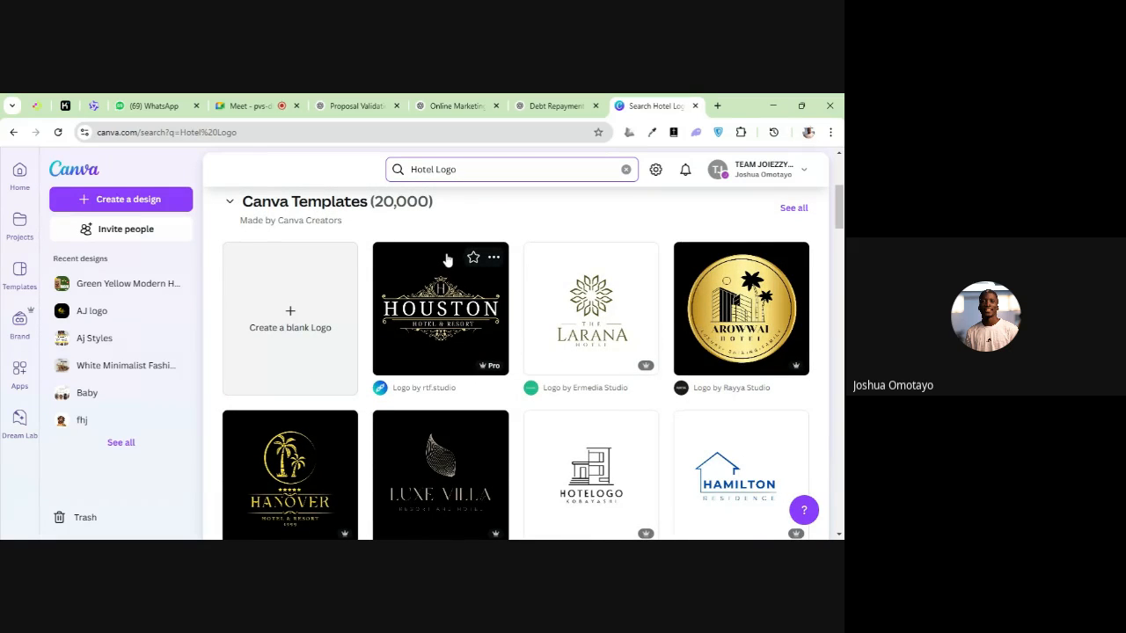
pyautogui.scroll(-1, 437, 269)
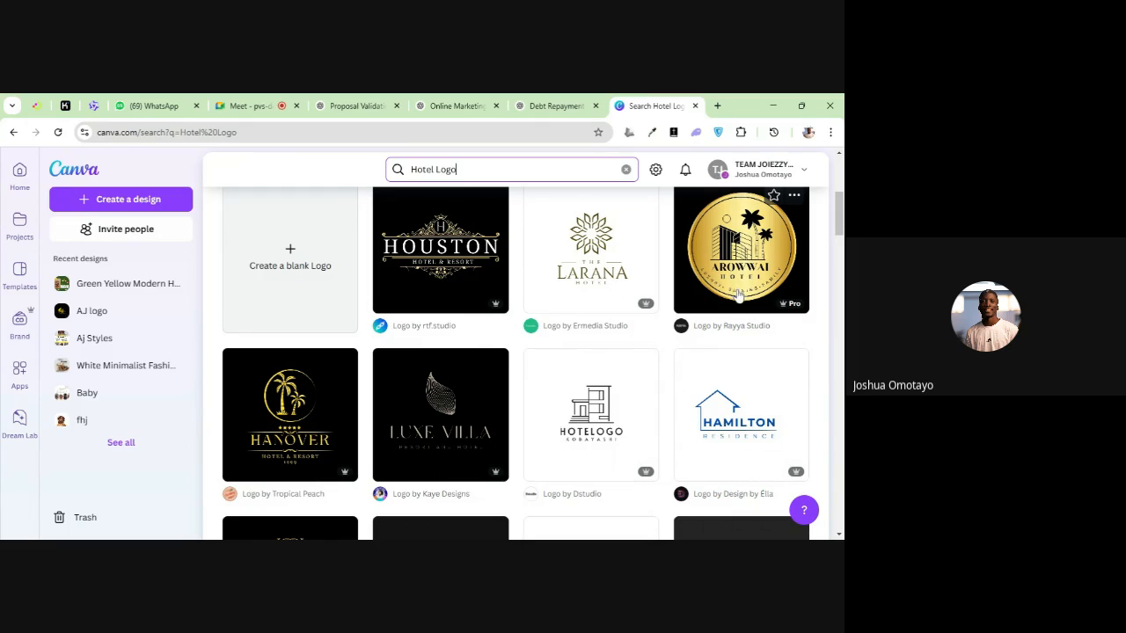
pyautogui.scroll(-1, 439, 351)
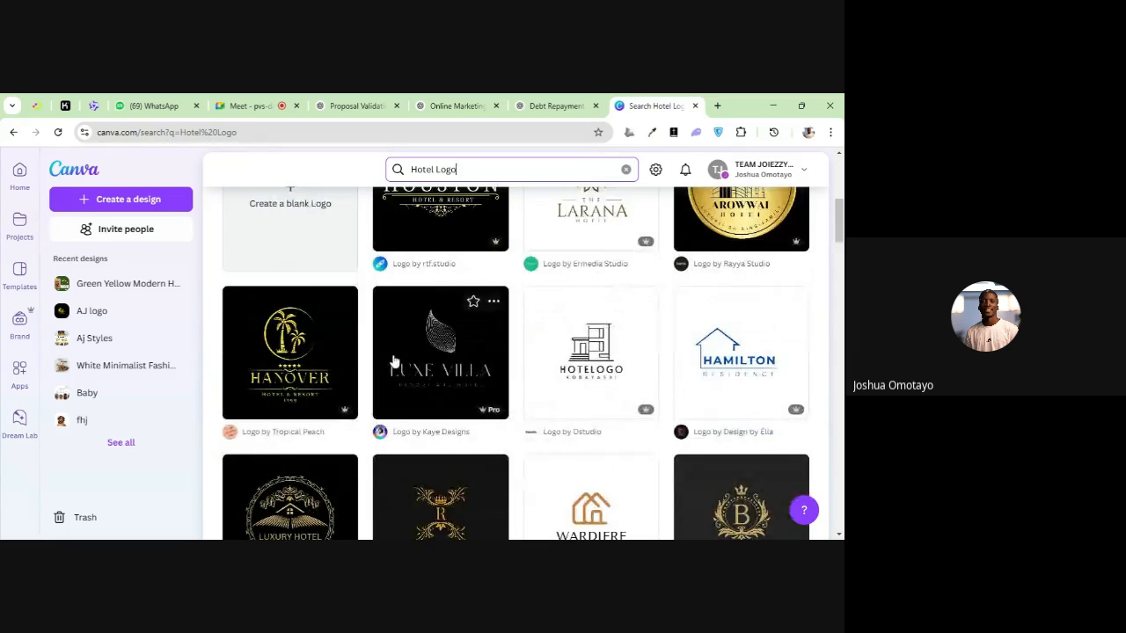
pyautogui.scroll(-2, 466, 352)
pyautogui.scroll(-2, 613, 334)
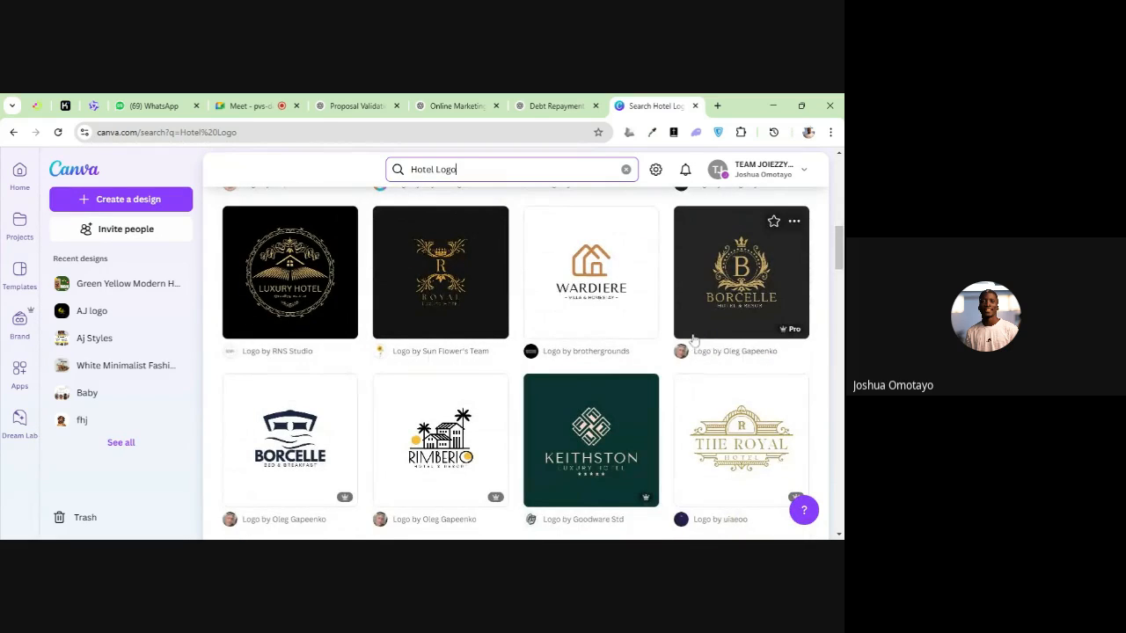
pyautogui.scroll(-2, 616, 343)
pyautogui.scroll(-1, 475, 334)
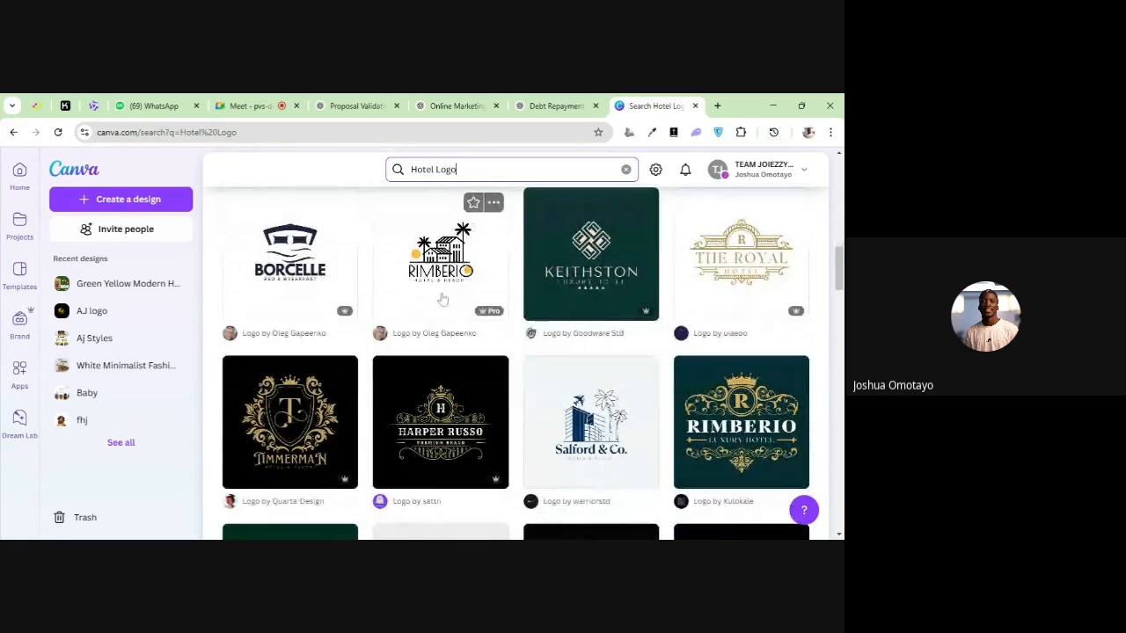
# Look through more of the hotel logo templates further down the results, comparing their emblems, colours and lettering
pyautogui.scroll(-1, 485, 268)
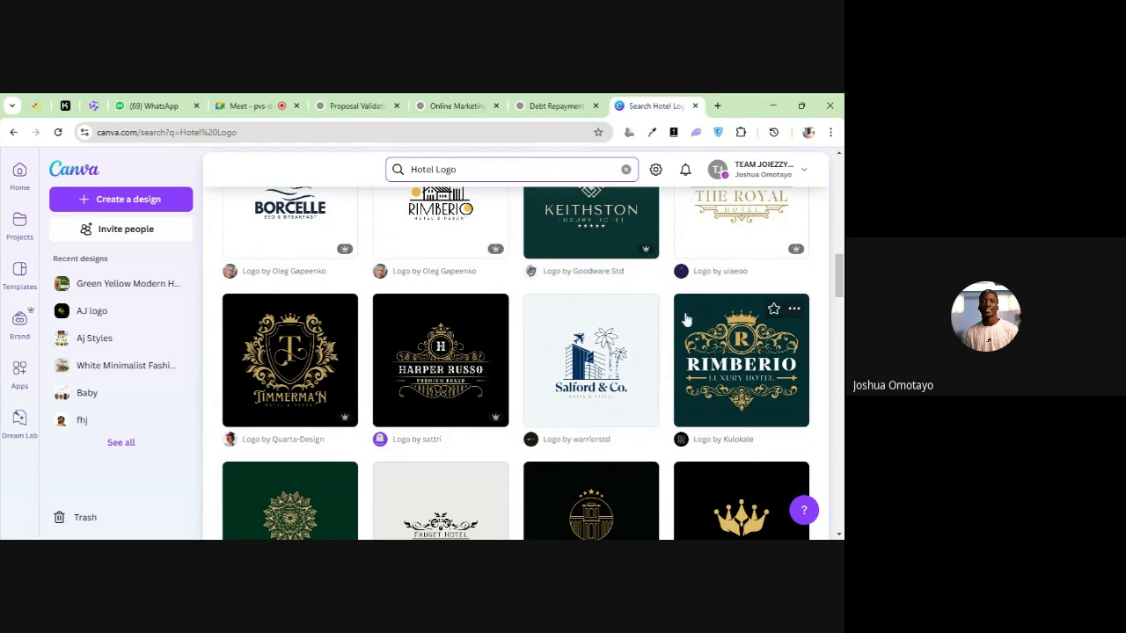
pyautogui.scroll(-4, 658, 327)
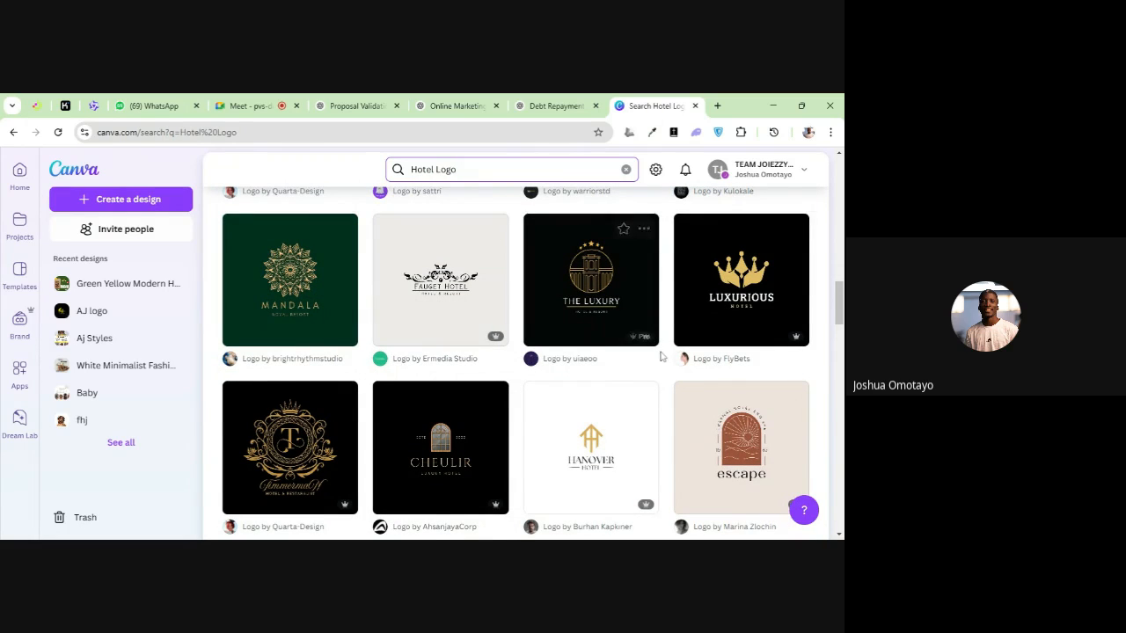
pyautogui.scroll(-3, 658, 359)
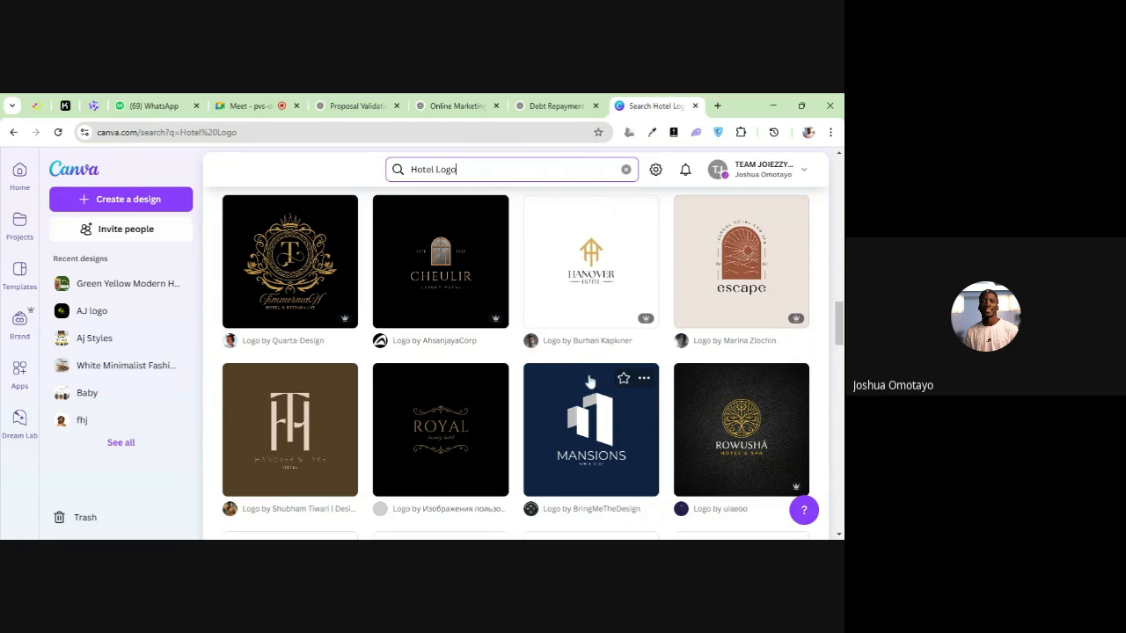
pyautogui.scroll(-2, 717, 397)
pyautogui.scroll(-4, 714, 401)
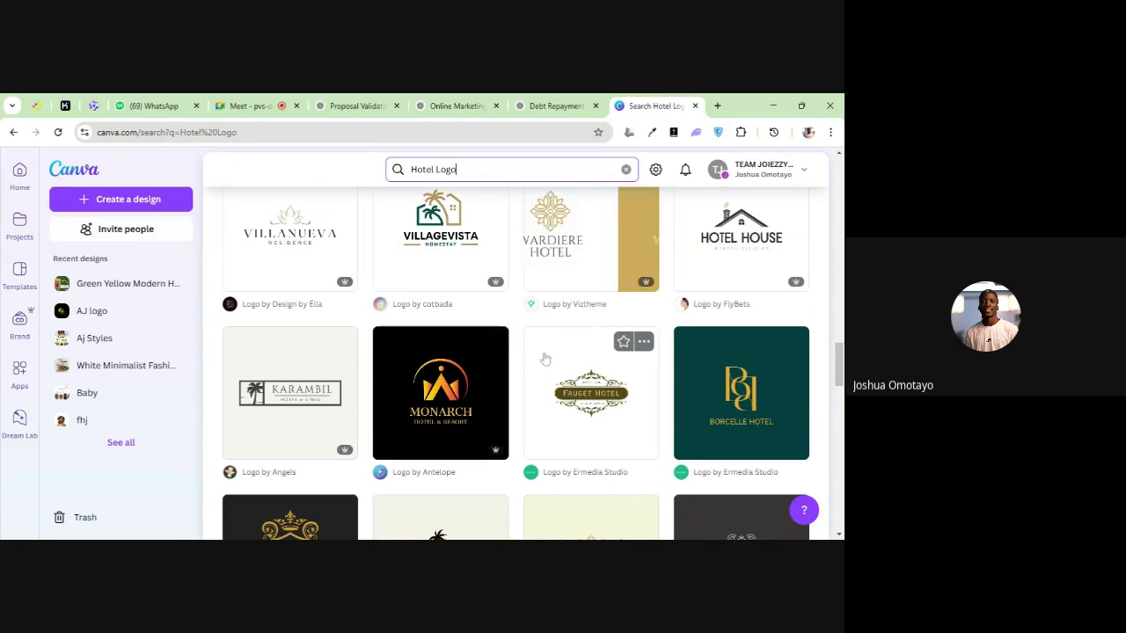
pyautogui.scroll(-1, 349, 371)
pyautogui.scroll(-4, 350, 371)
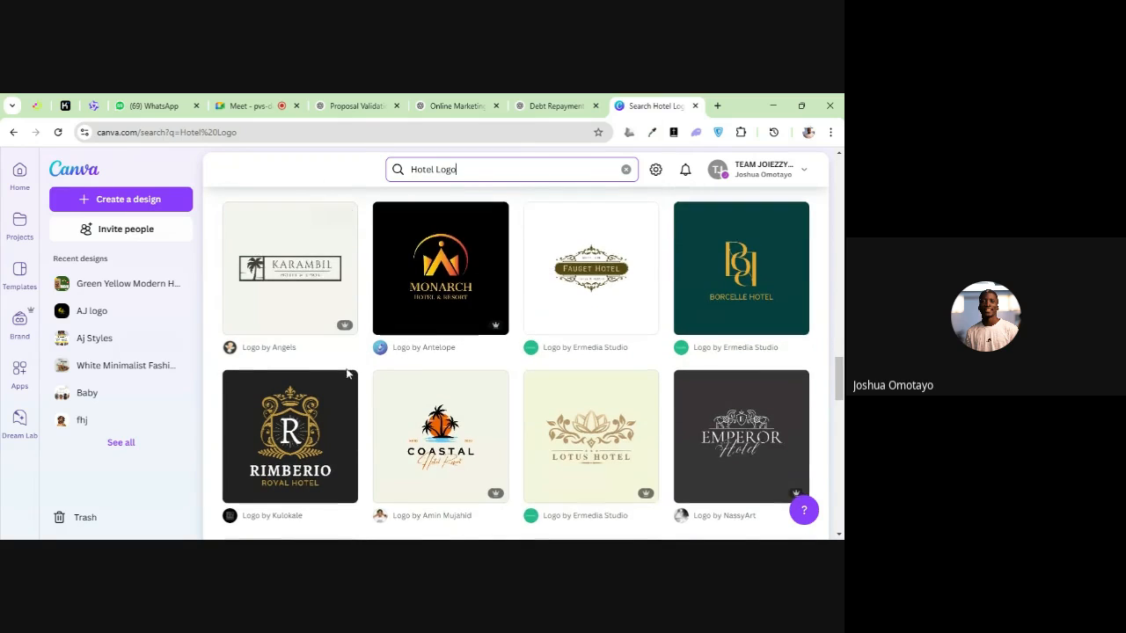
pyautogui.scroll(-3, 418, 381)
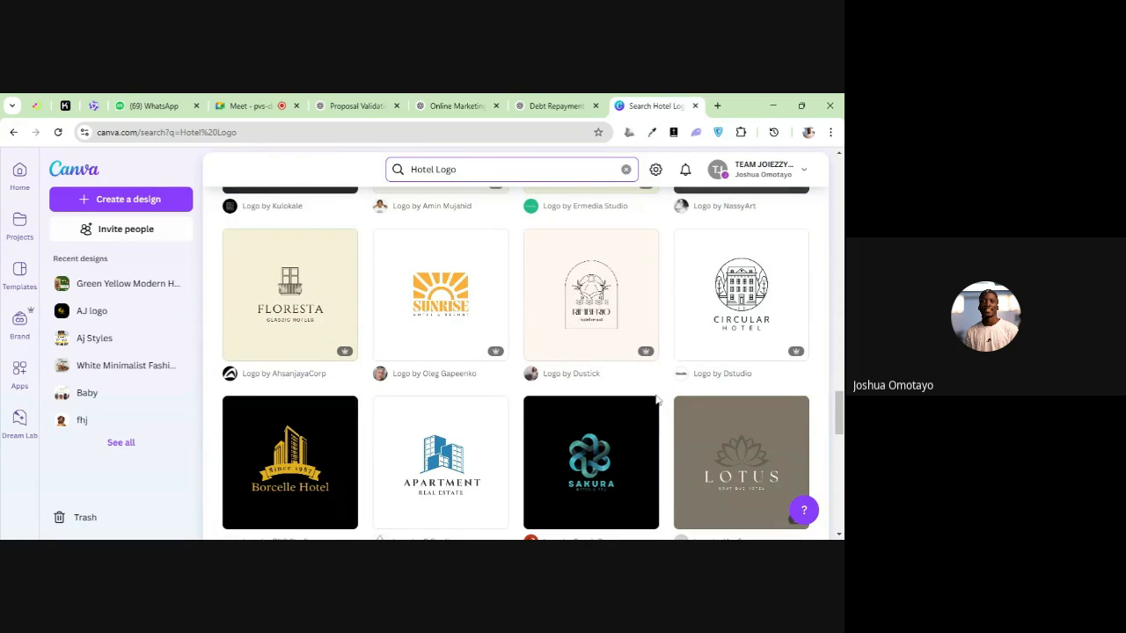
pyautogui.scroll(10, 606, 386)
pyautogui.scroll(15, 647, 393)
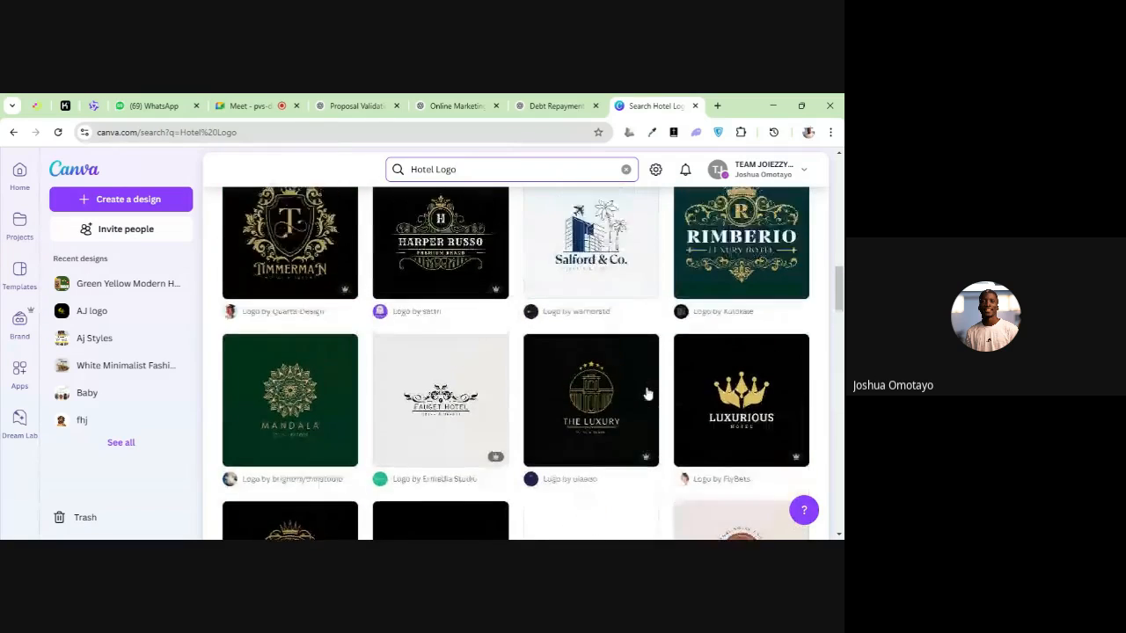
pyautogui.scroll(1, 644, 391)
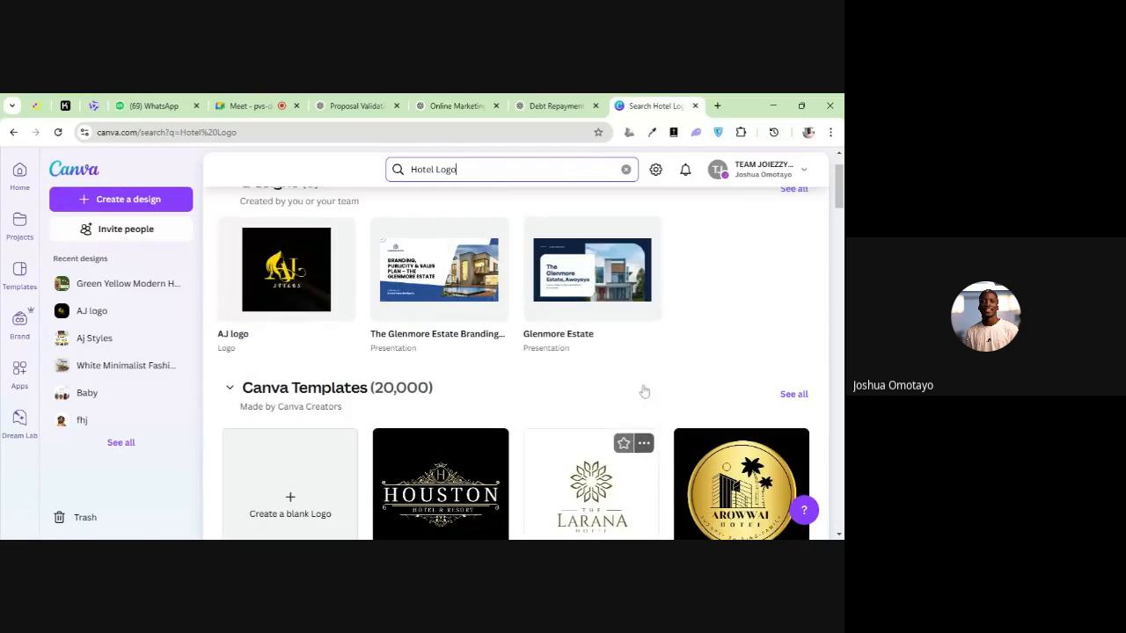
# Open the preview of the gold circular Arowwai Hotel logo template and look through the similar designs offered with it
pyautogui.scroll(-2, 644, 422)
pyautogui.click(735, 369)
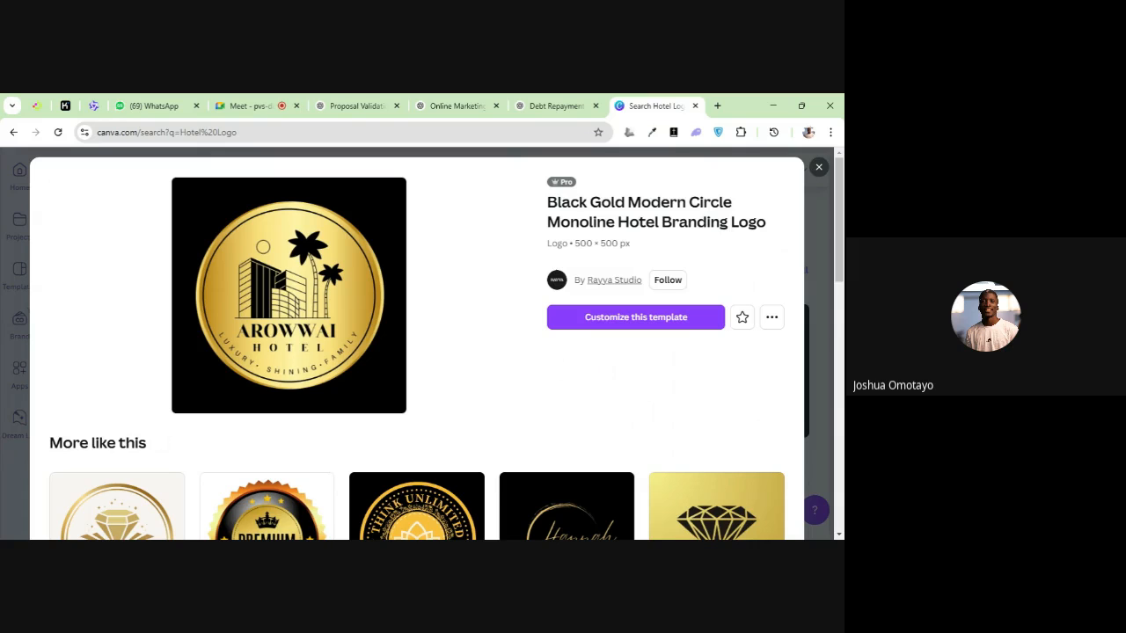
pyautogui.scroll(-3, 227, 332)
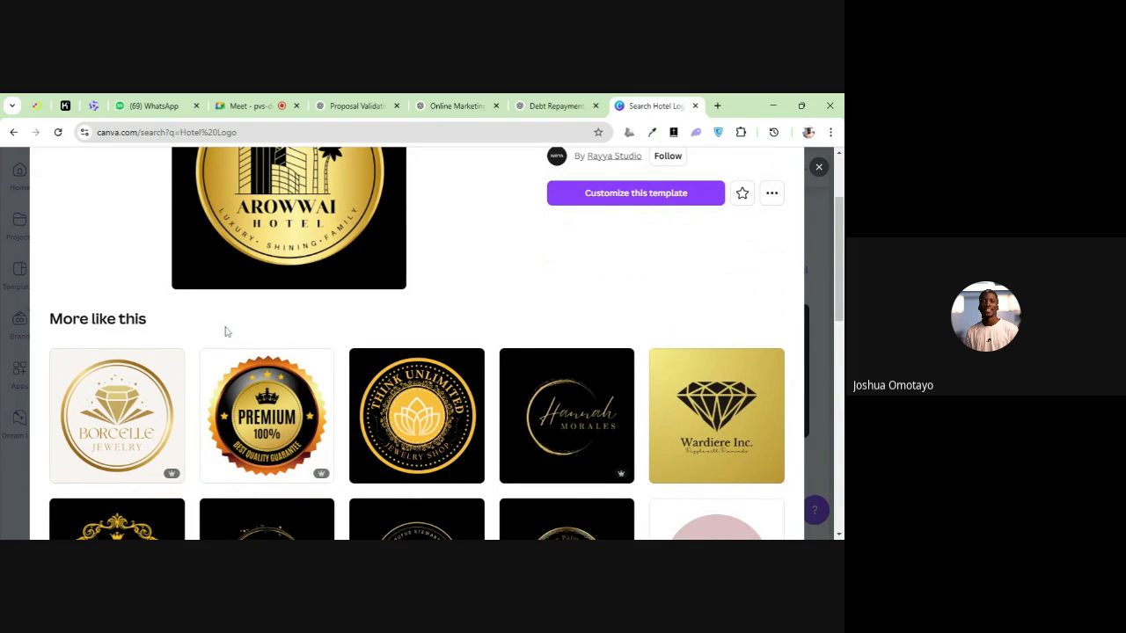
pyautogui.scroll(3, 224, 321)
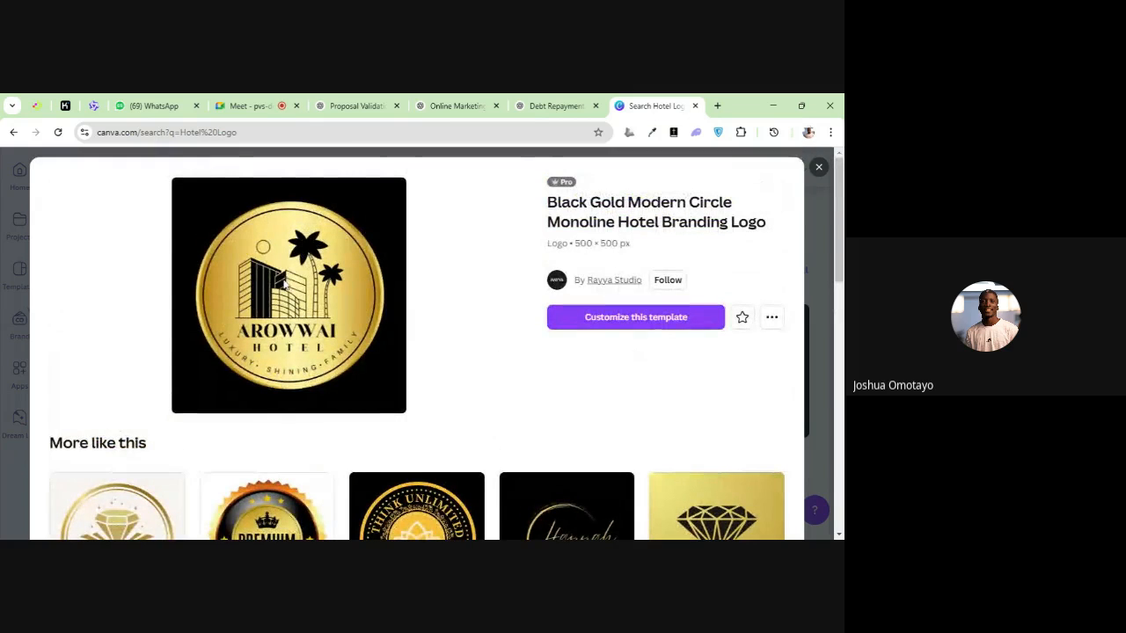
pyautogui.scroll(-3, 259, 330)
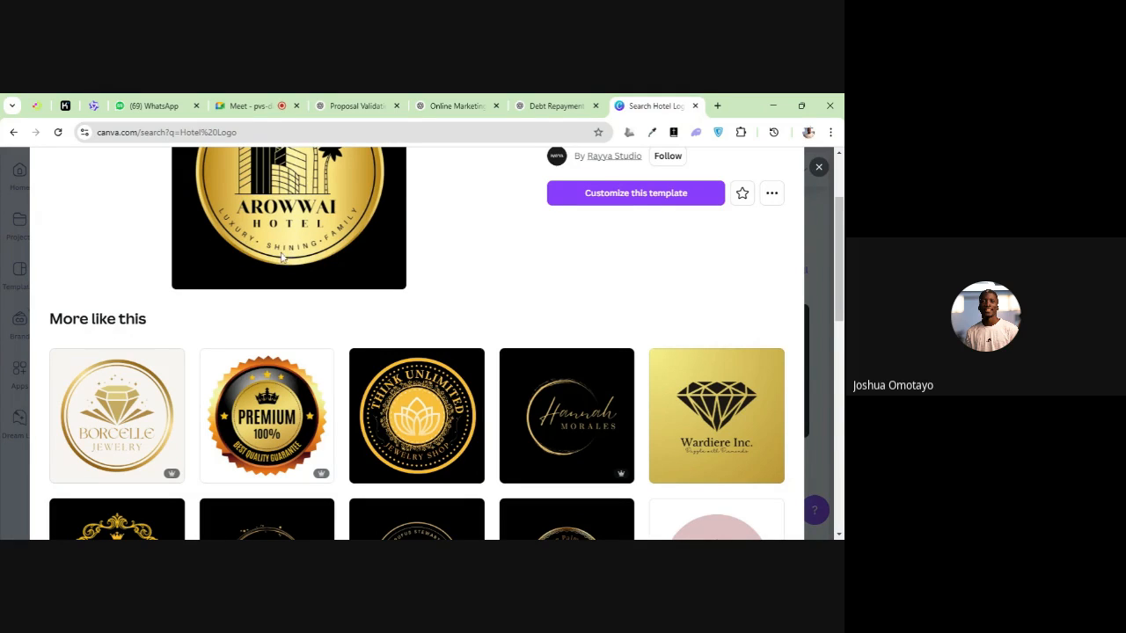
pyautogui.scroll(-2, 536, 231)
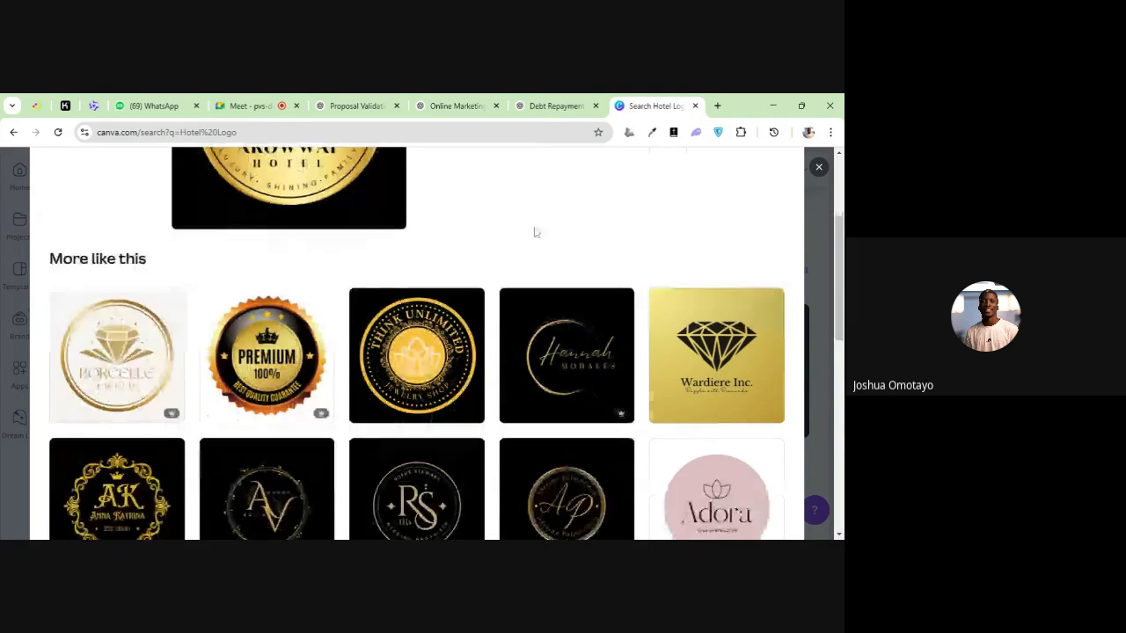
pyautogui.scroll(-4, 343, 291)
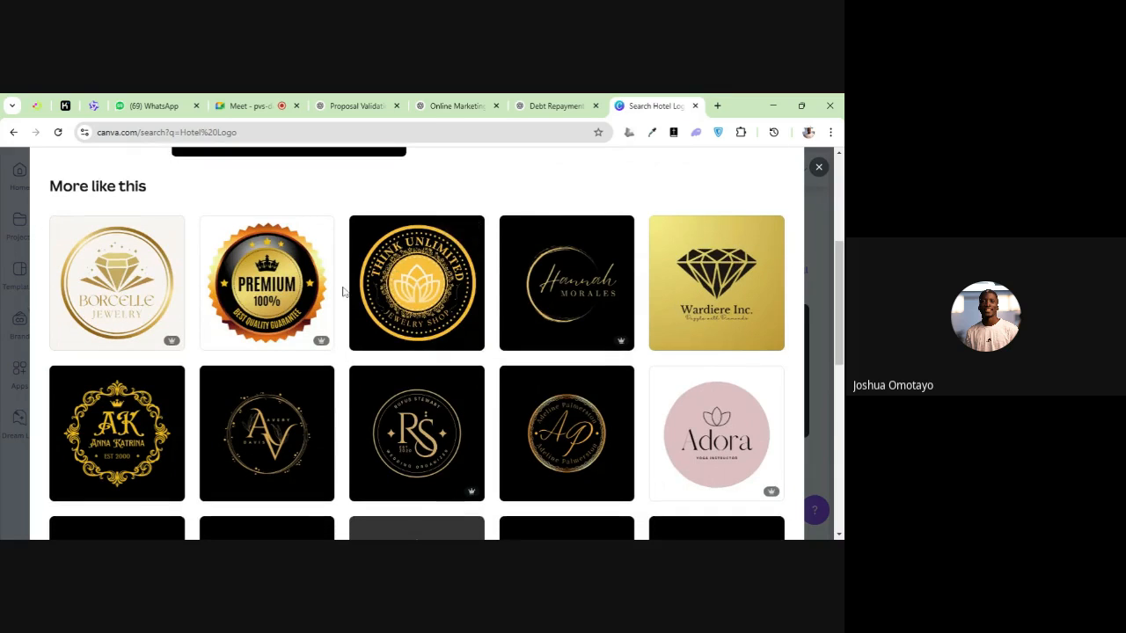
pyautogui.scroll(-3, 342, 293)
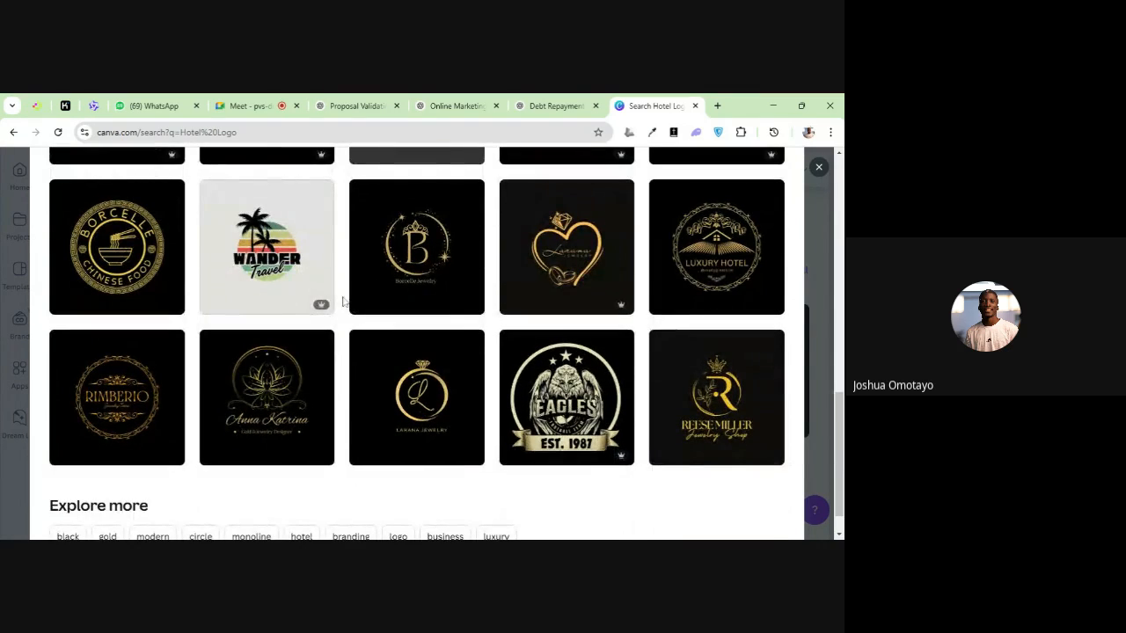
pyautogui.moveTo(330, 307)
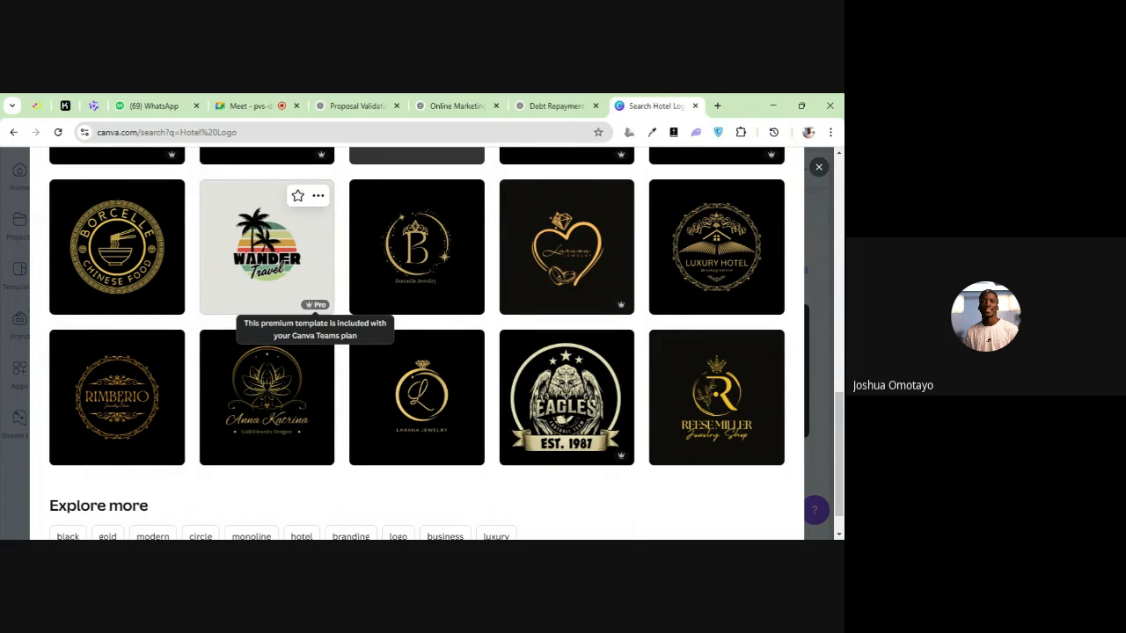
# Start customizing the Black Gold Modern Circle Monoline Hotel Branding Logo template as a new design
pyautogui.scroll(12, 483, 315)
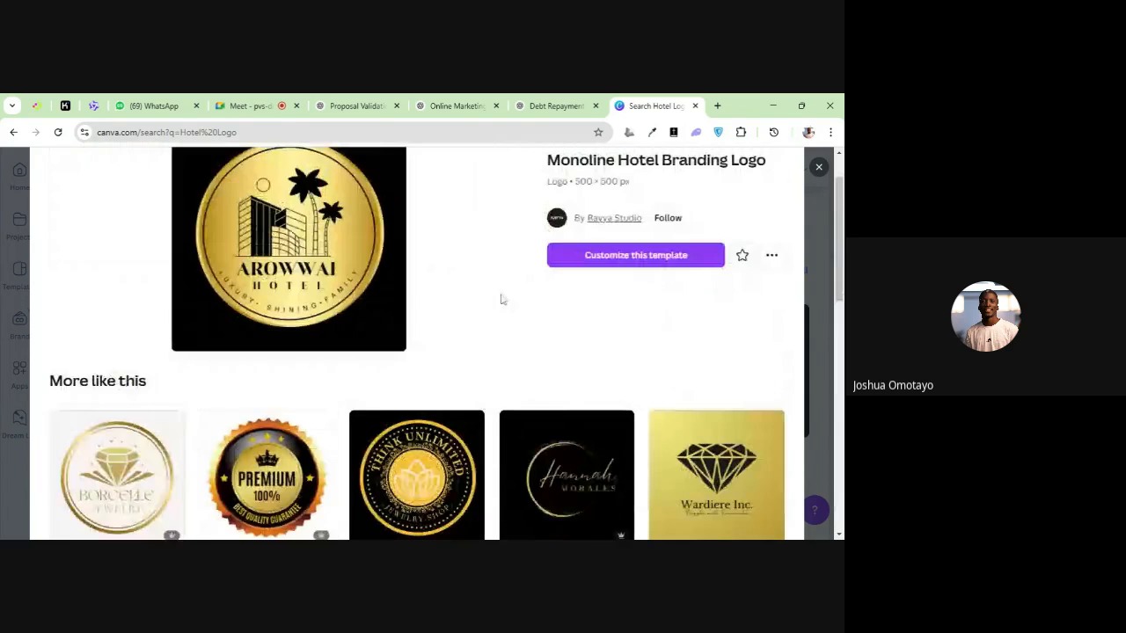
pyautogui.click(572, 319)
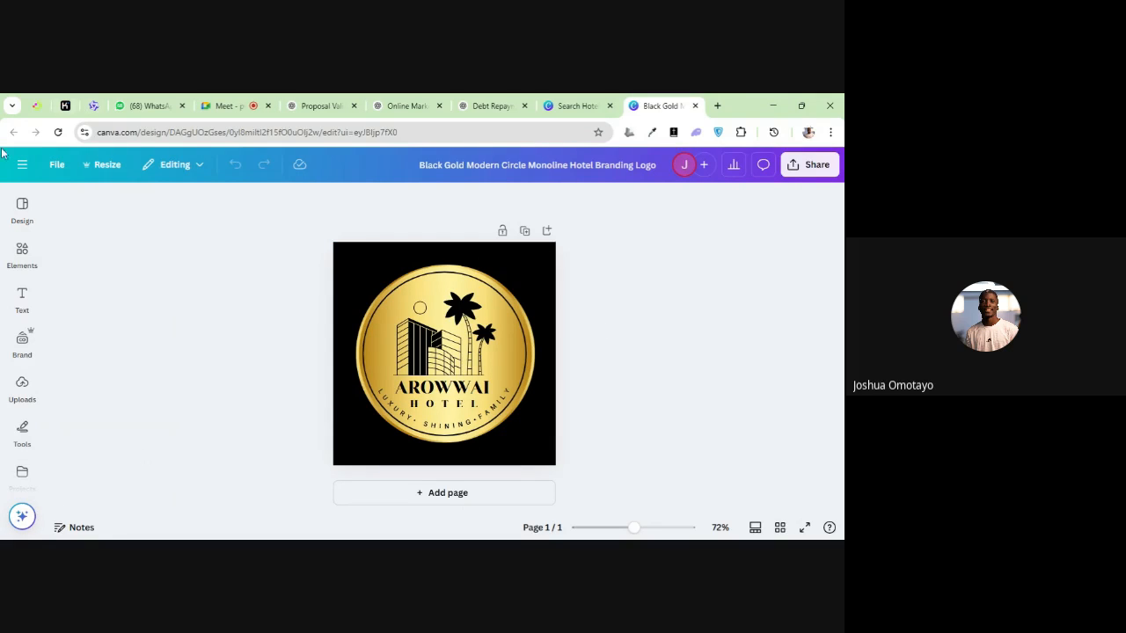
# Tour the editor's design resources: Design, Elements, Text, Uploads, Tools, Projects, Apps and Magic Media
pyautogui.click(22, 211)
pyautogui.click(23, 251)
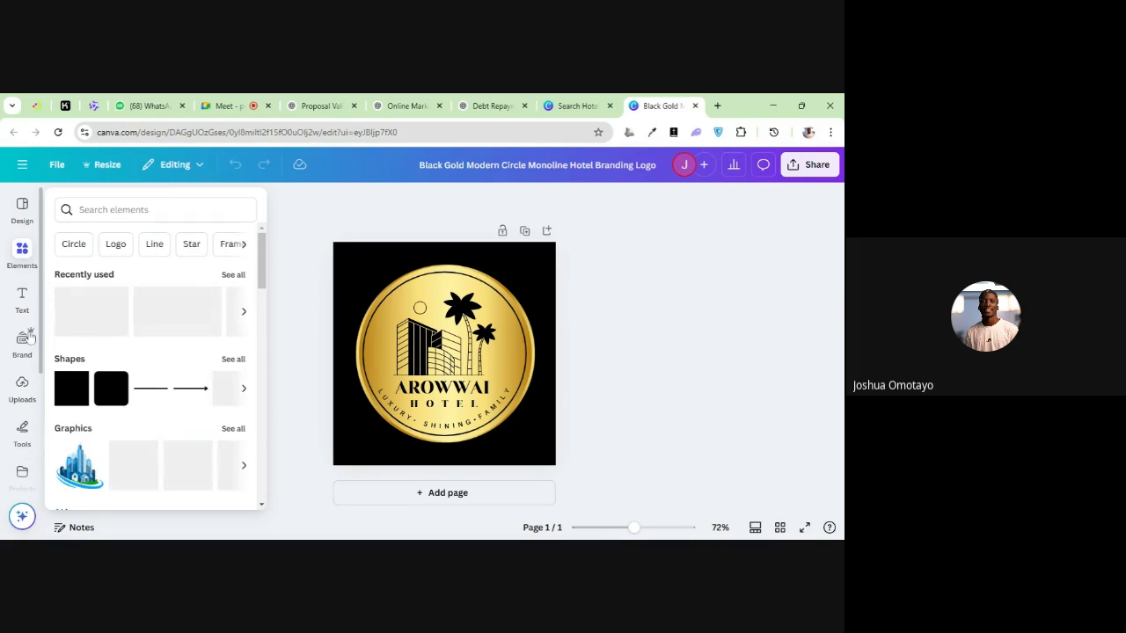
pyautogui.click(24, 303)
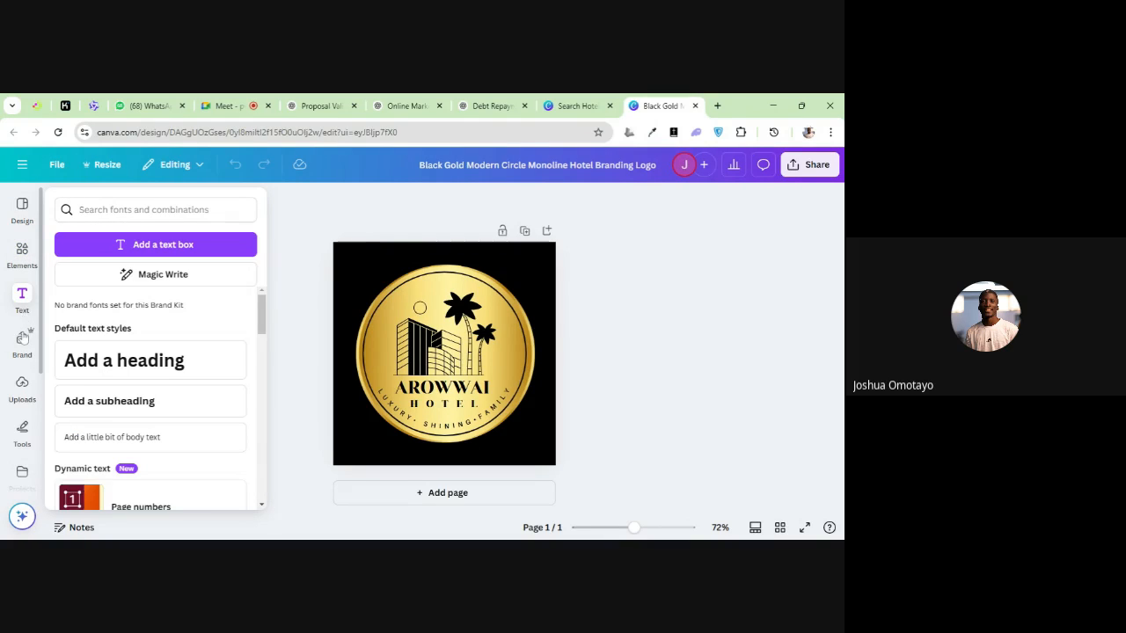
pyautogui.click(22, 385)
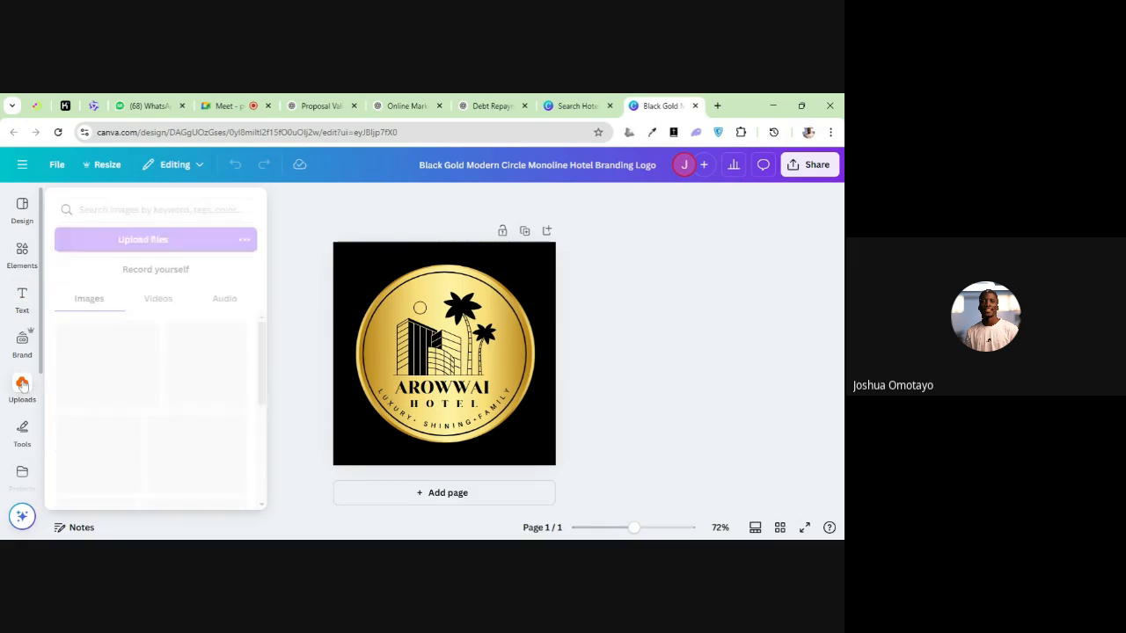
pyautogui.click(22, 430)
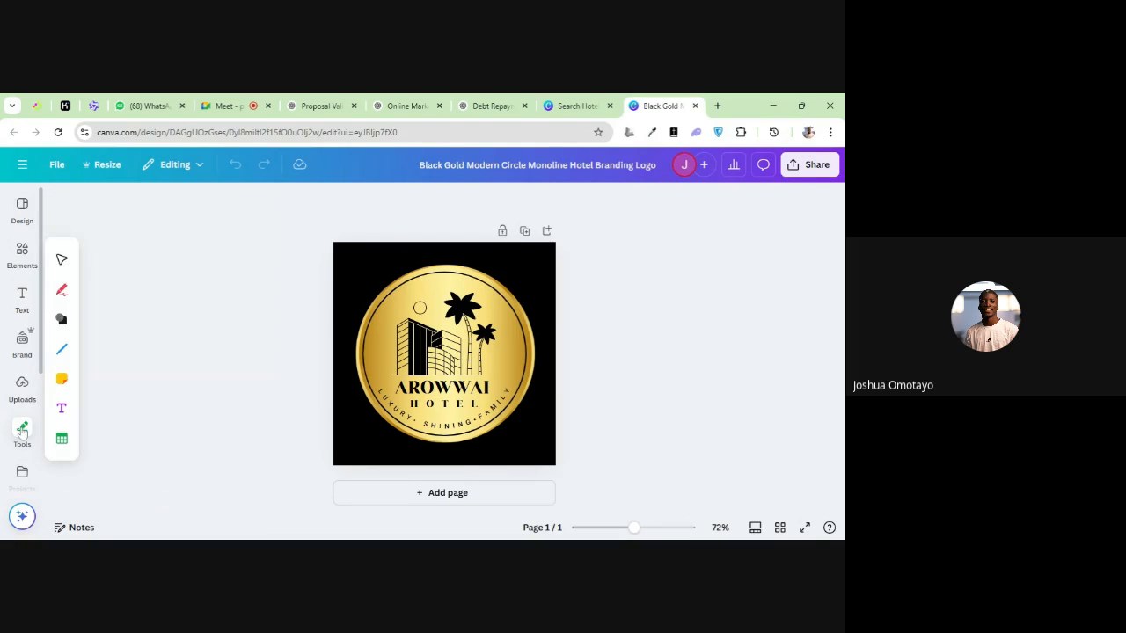
pyautogui.click(22, 479)
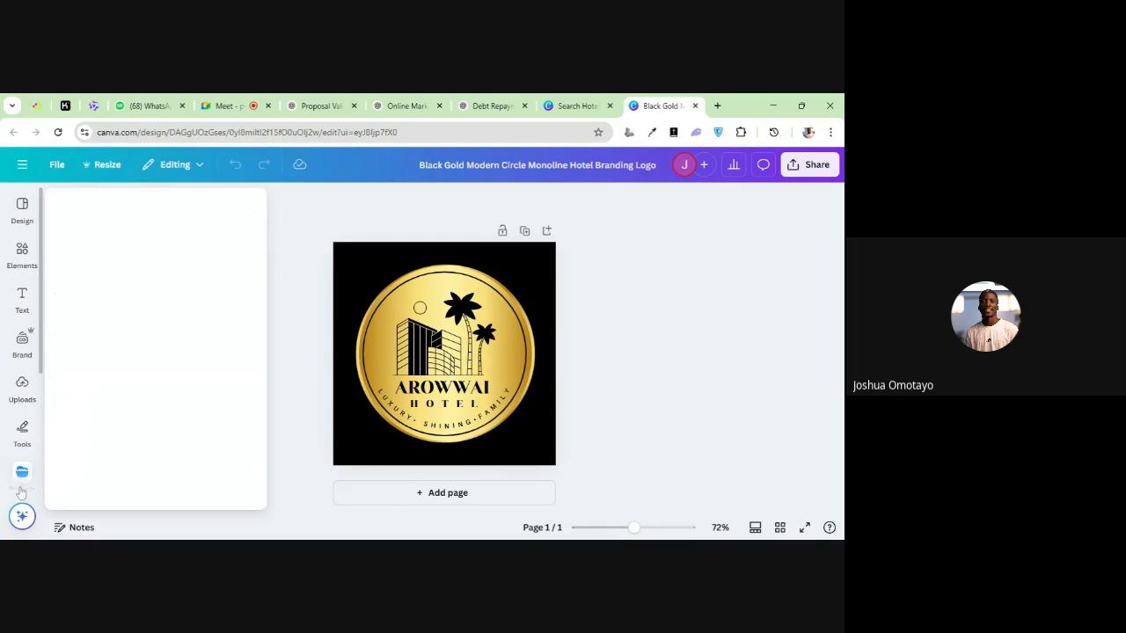
pyautogui.scroll(-2, 23, 468)
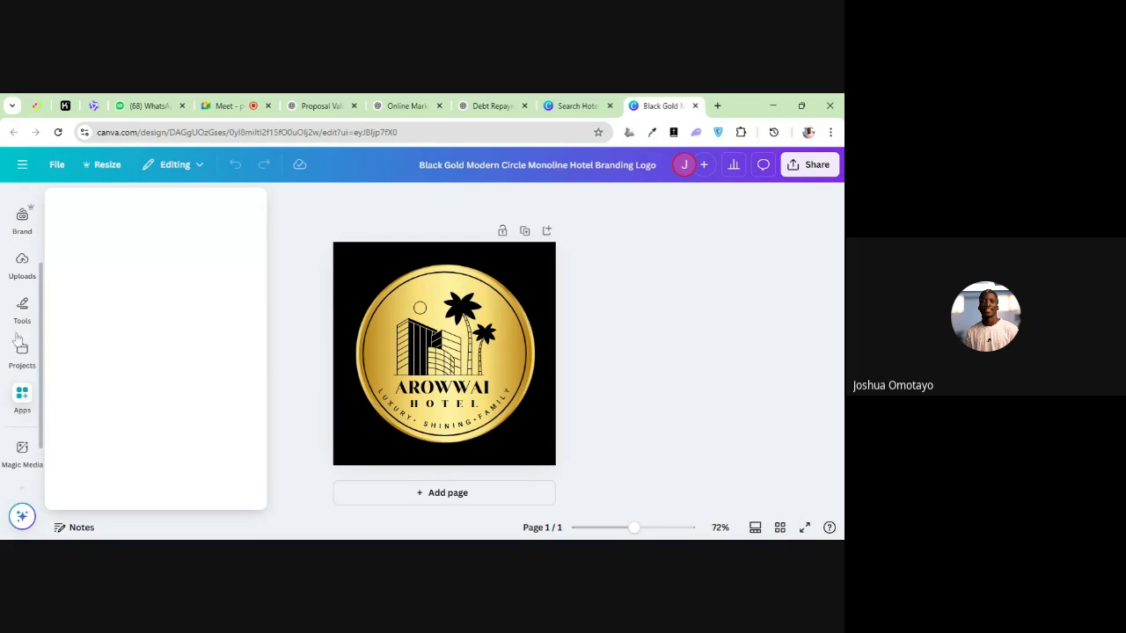
pyautogui.click(22, 449)
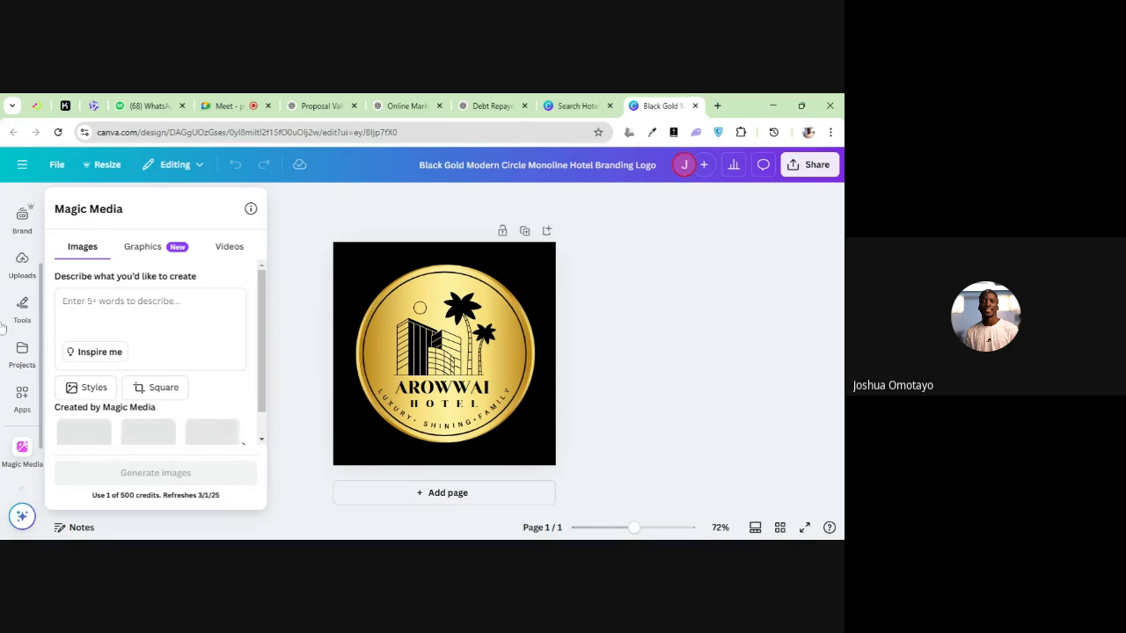
# Revisit the Text and Elements resources and browse the suggested logo templates in the Design section
pyautogui.scroll(3, 29, 289)
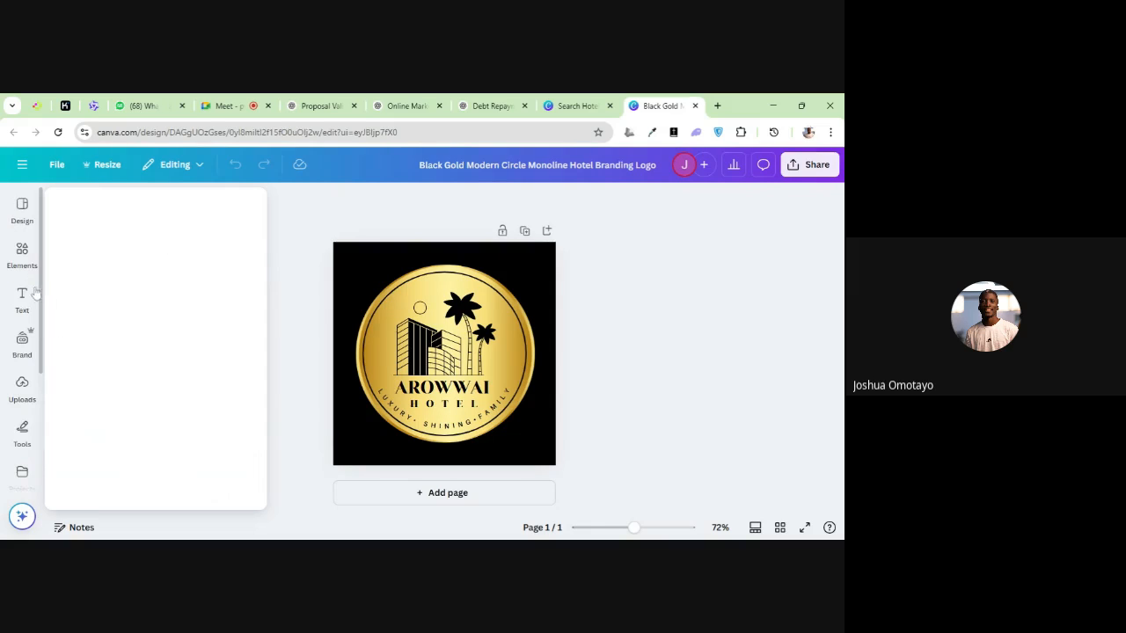
pyautogui.click(26, 293)
pyautogui.click(23, 253)
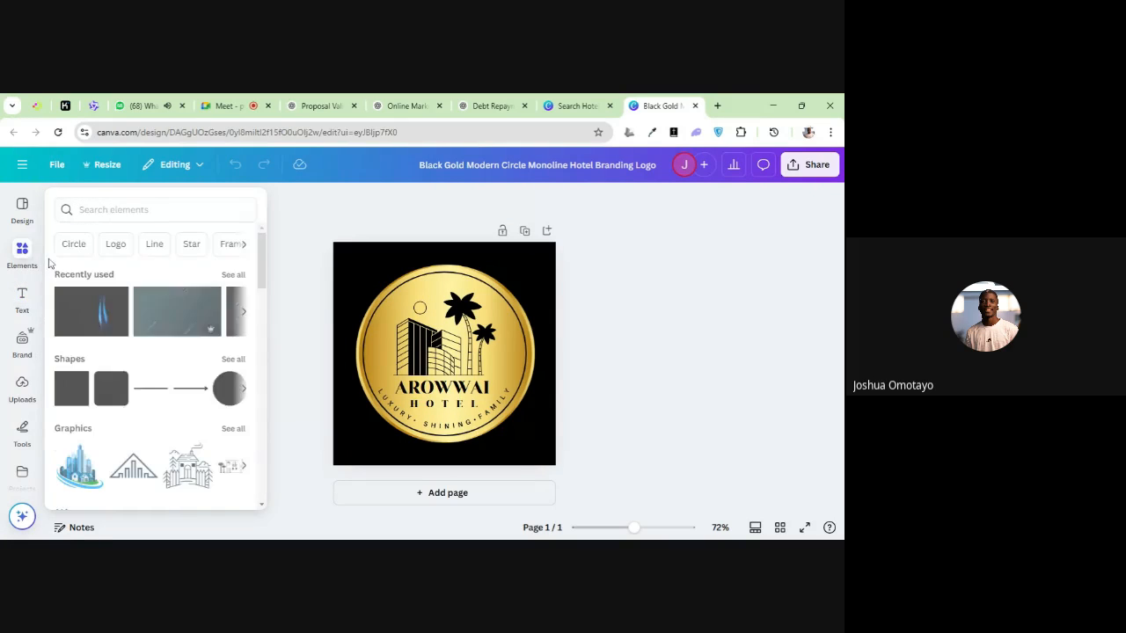
pyautogui.click(26, 223)
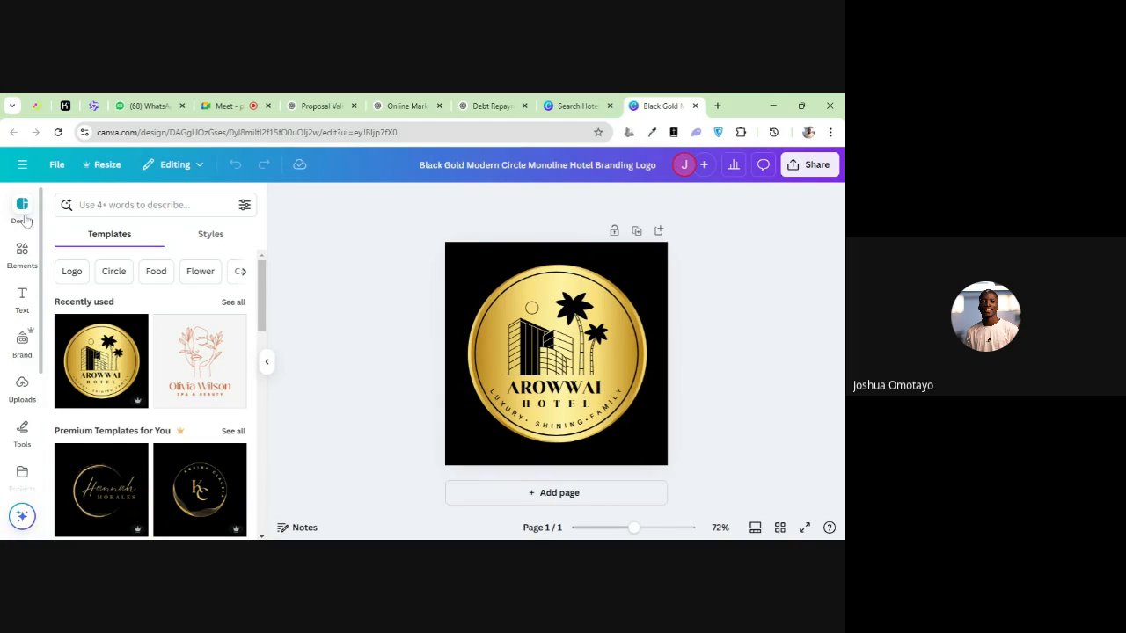
pyautogui.scroll(-2, 167, 391)
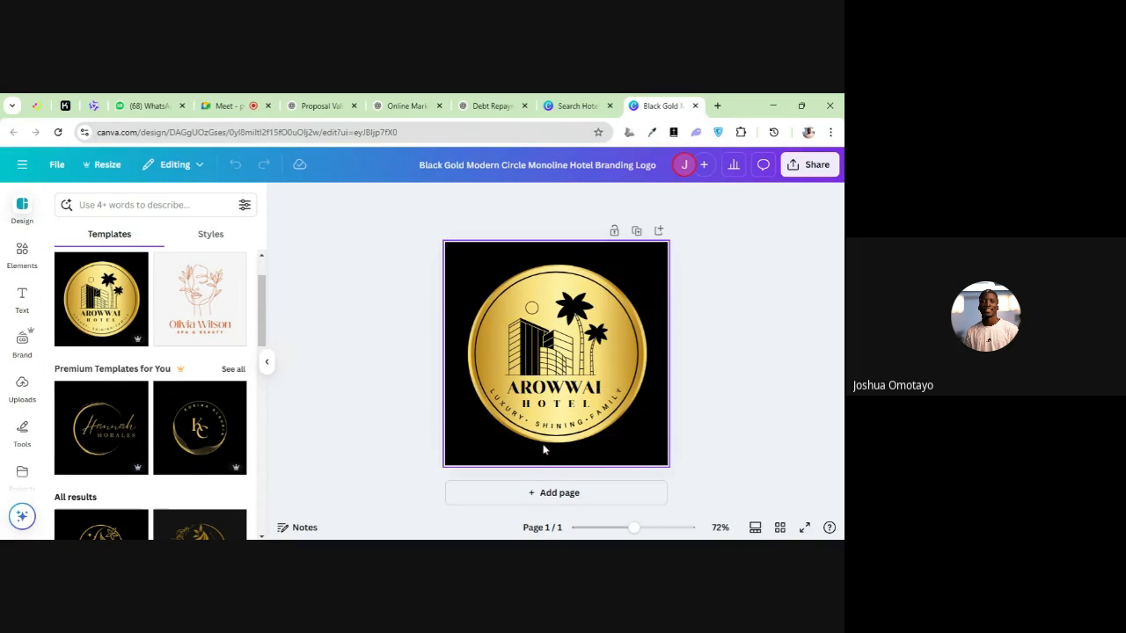
# Add a blank second page below the hotel logo and delete it again
pyautogui.click(545, 493)
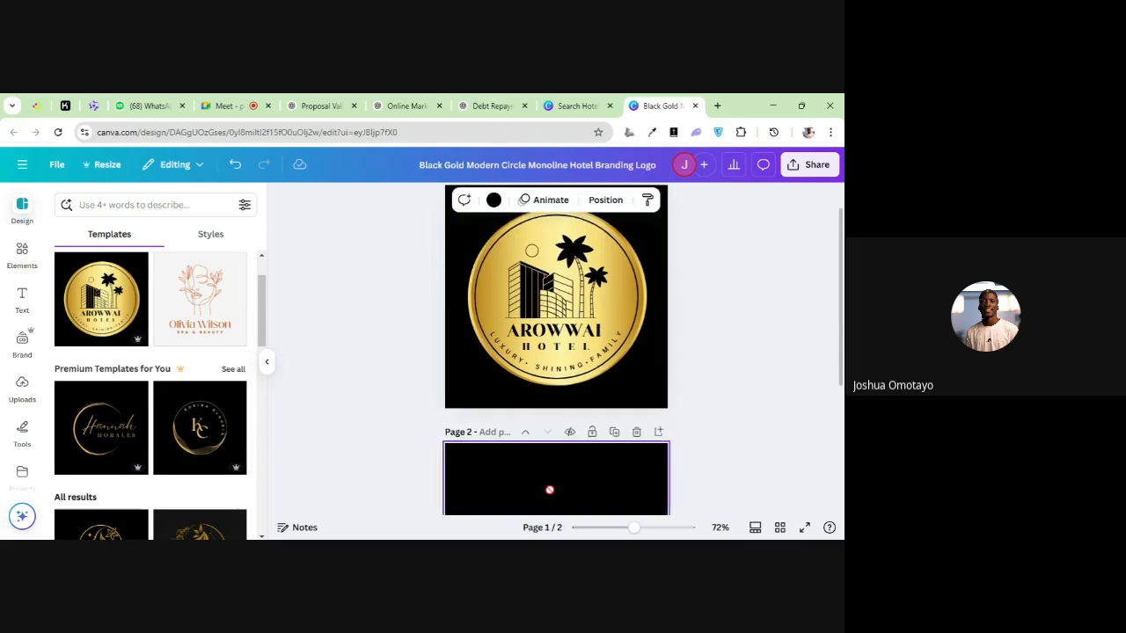
pyautogui.scroll(5, 560, 392)
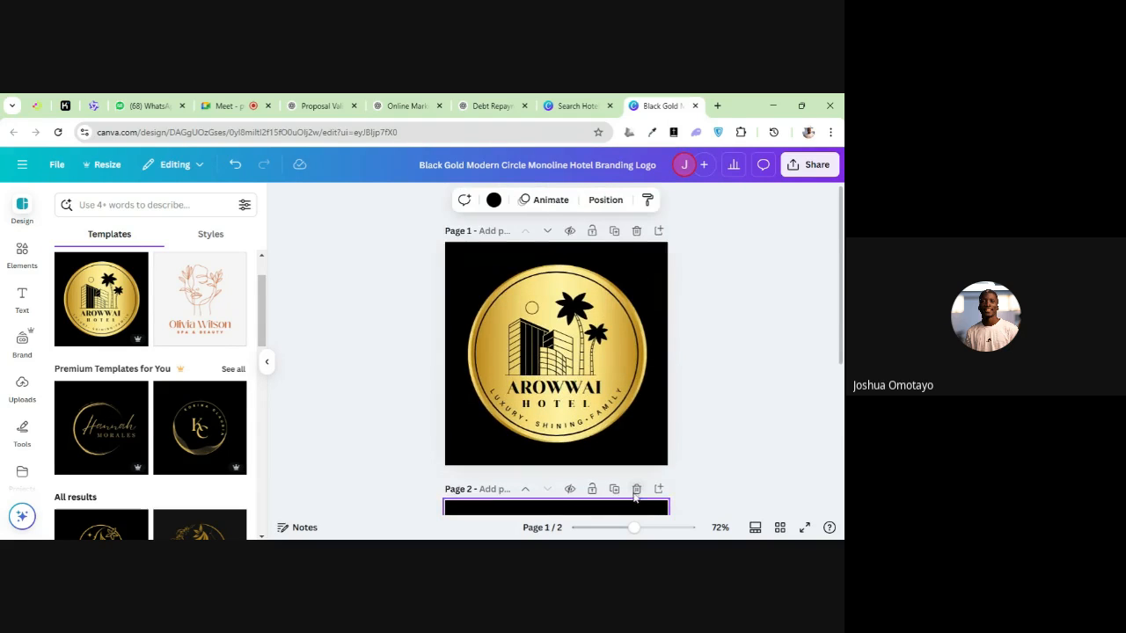
pyautogui.click(636, 490)
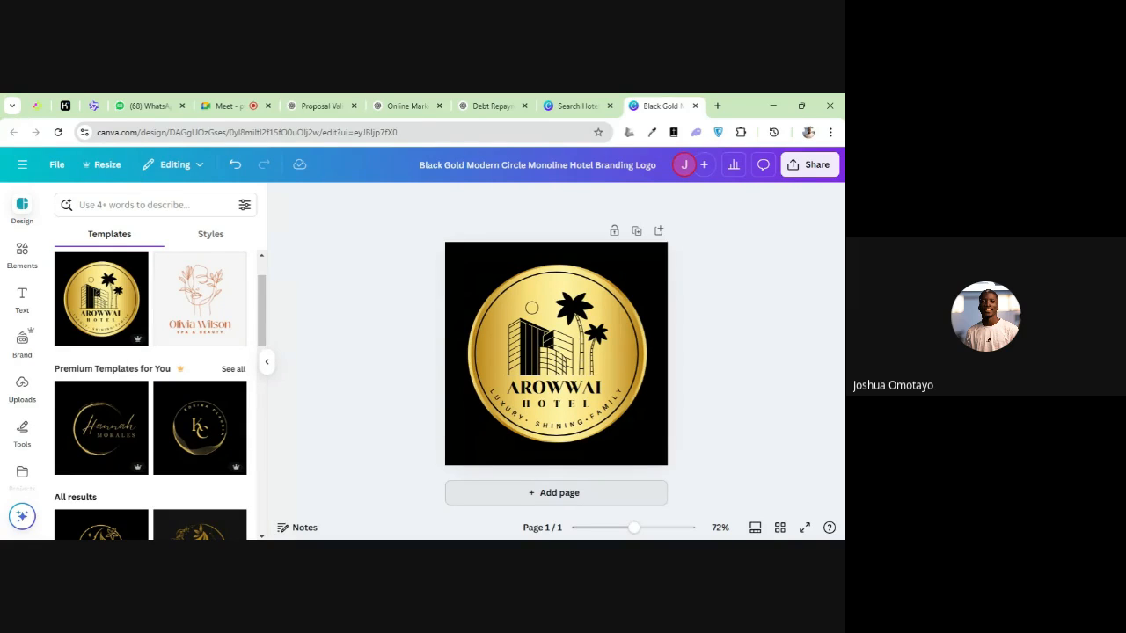
# Add a second page below the hotel logo and fill it with the Black and Yellow Classy and Refined Curved Text Logo template
pyautogui.click(568, 495)
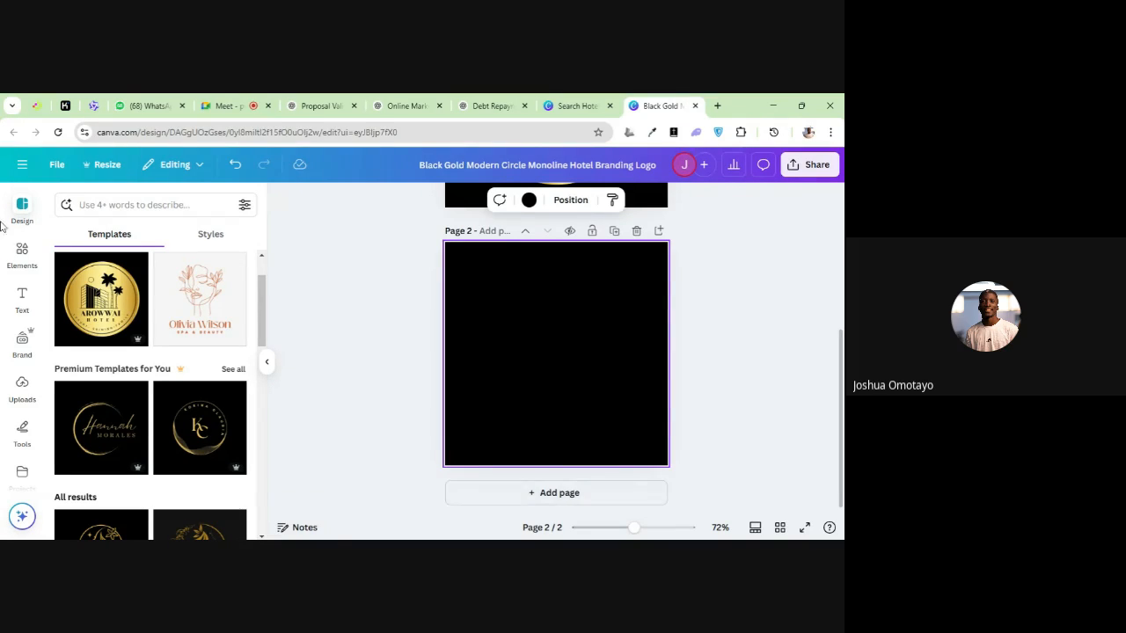
pyautogui.scroll(-1, 128, 352)
pyautogui.scroll(-2, 128, 353)
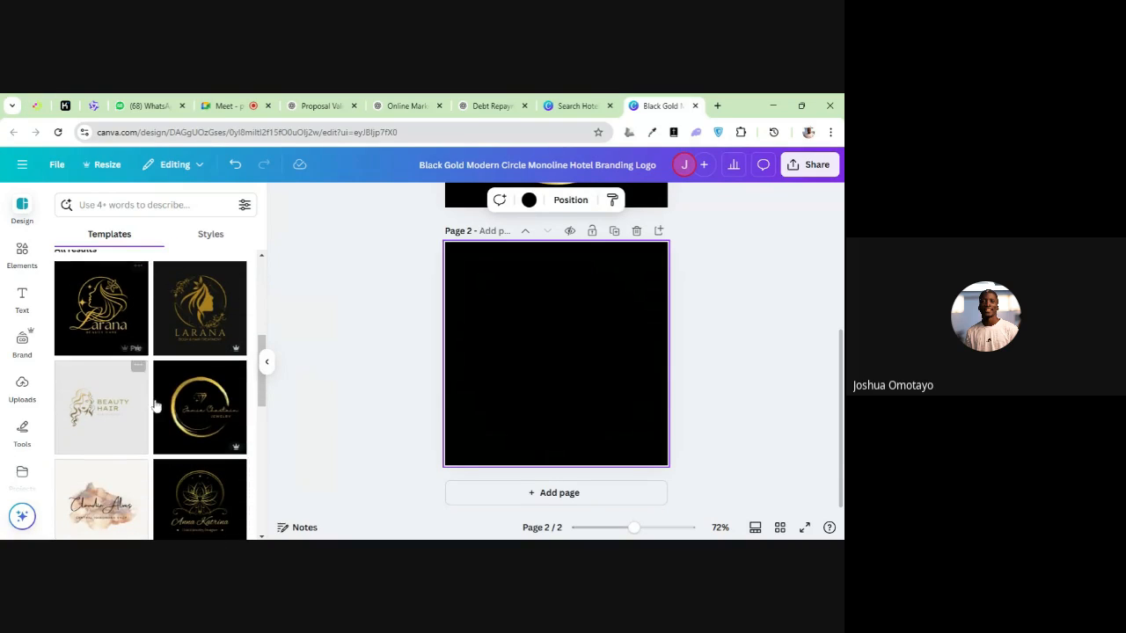
pyautogui.scroll(3, 176, 435)
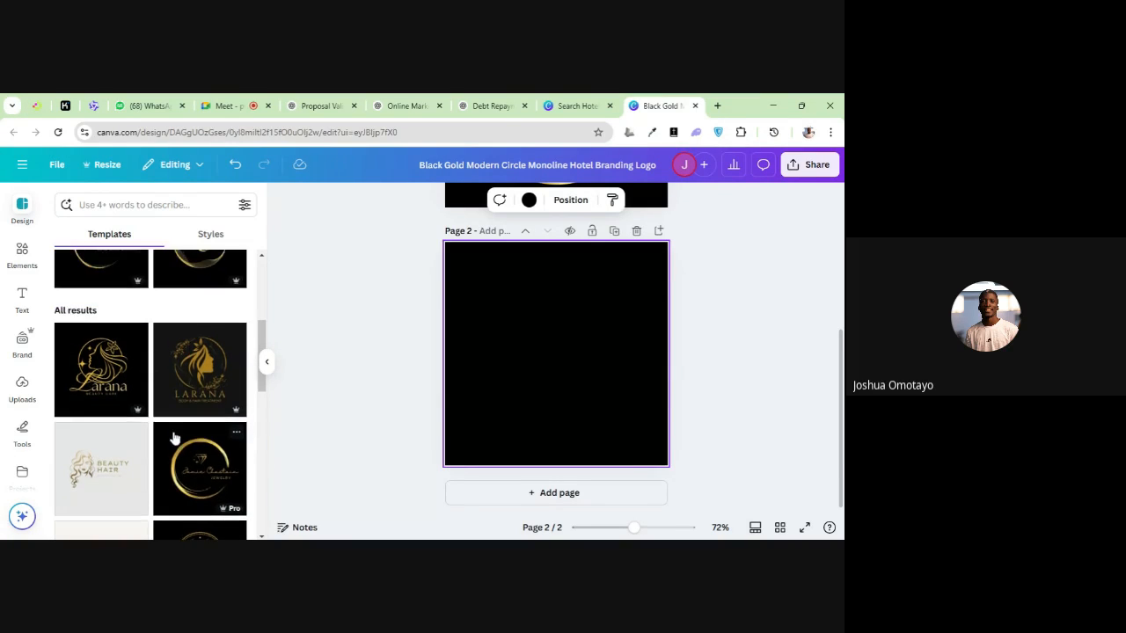
pyautogui.scroll(-1, 167, 431)
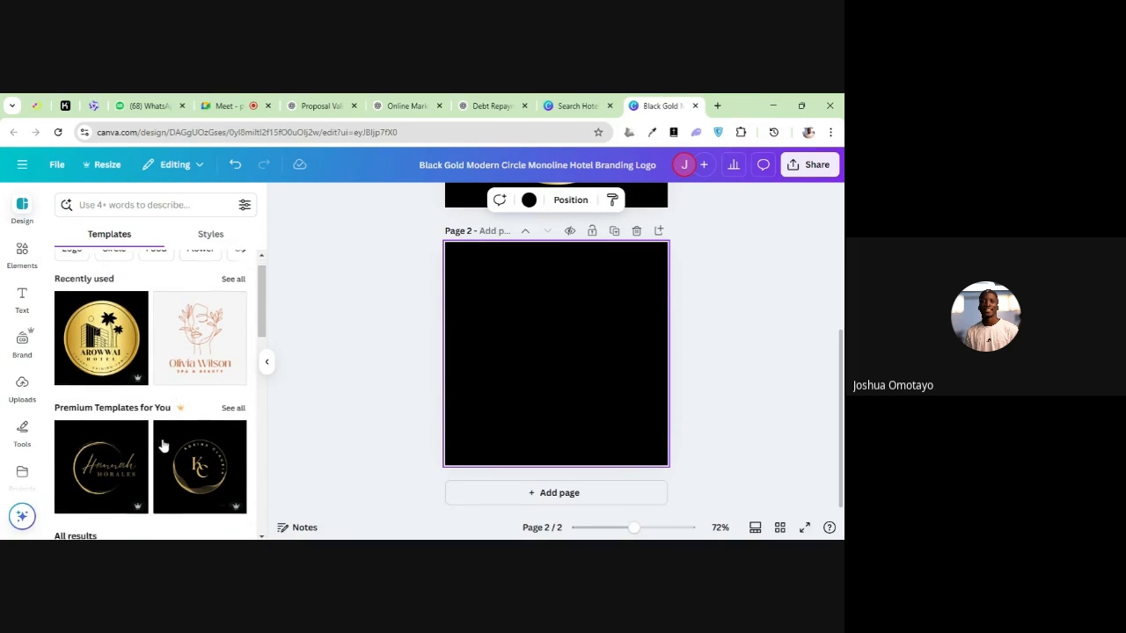
pyautogui.click(194, 427)
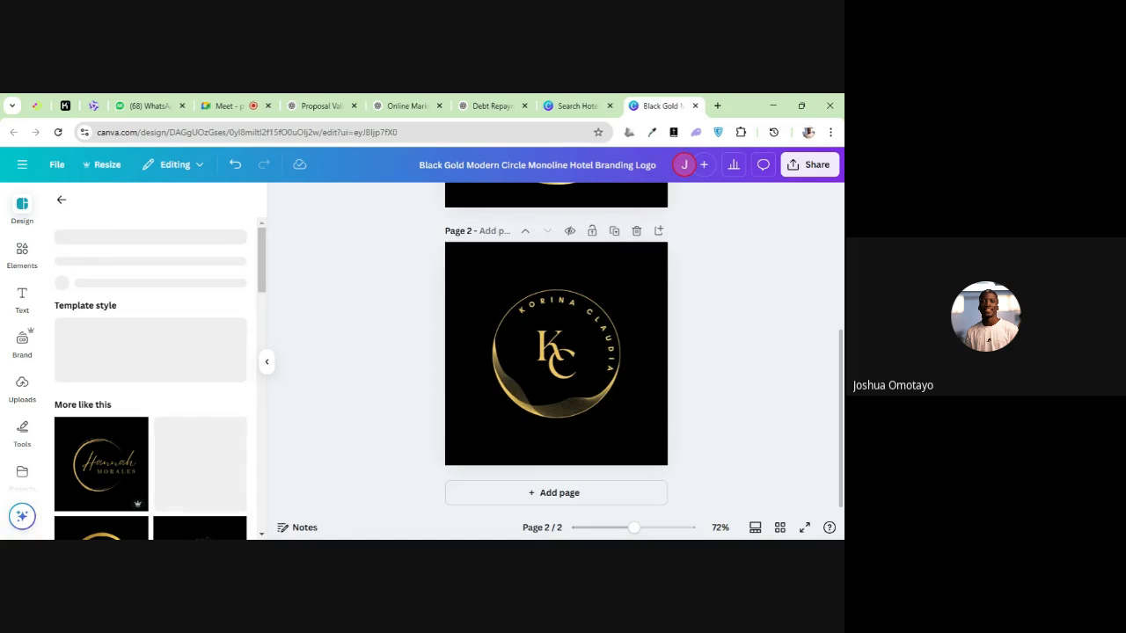
# Delete the second page and return to the list of suggested templates
pyautogui.scroll(3, 492, 267)
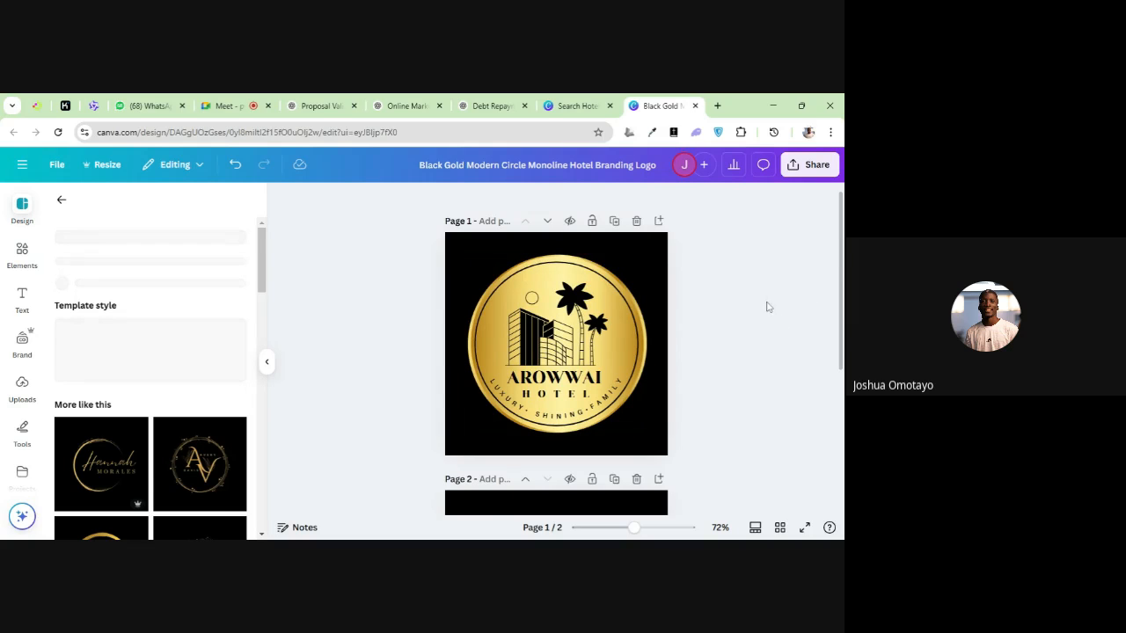
pyautogui.scroll(-1, 668, 360)
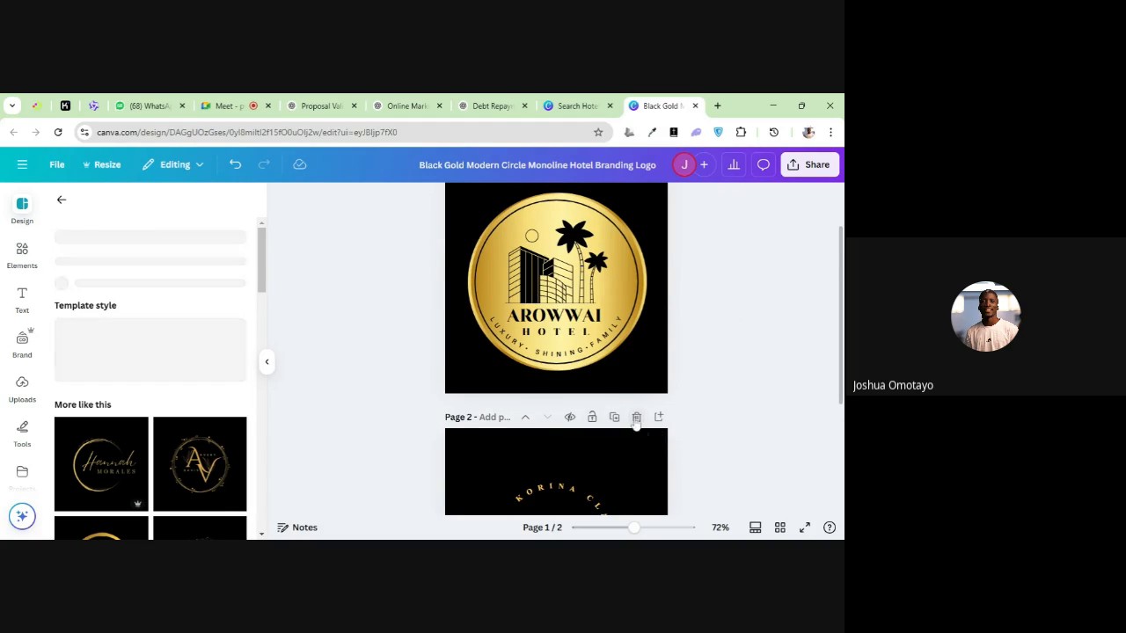
pyautogui.click(636, 418)
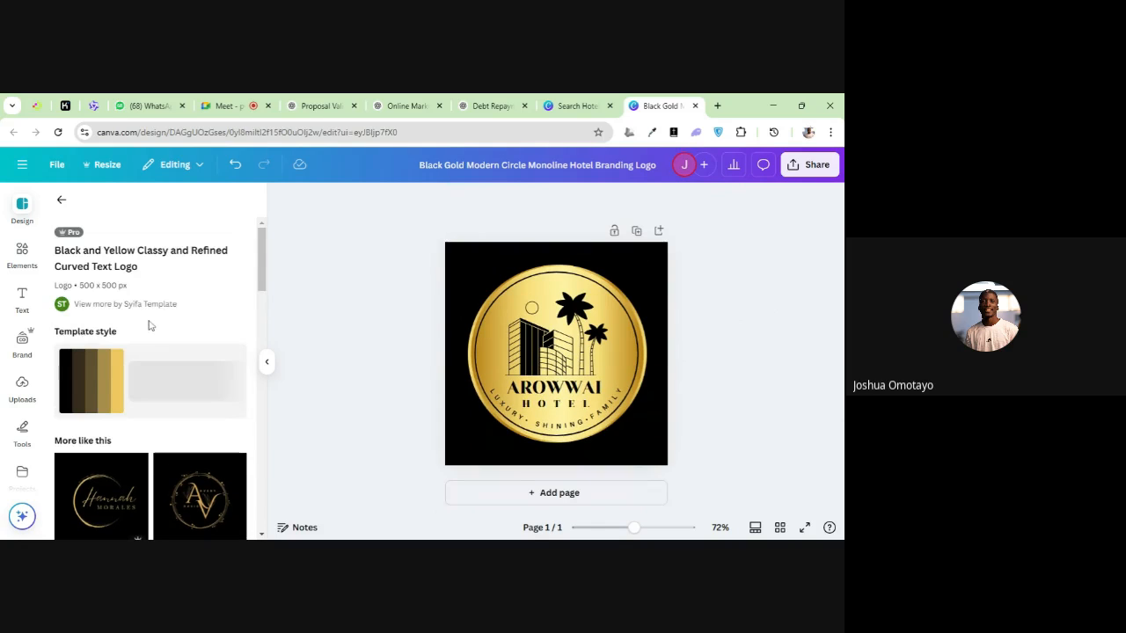
pyautogui.click(61, 200)
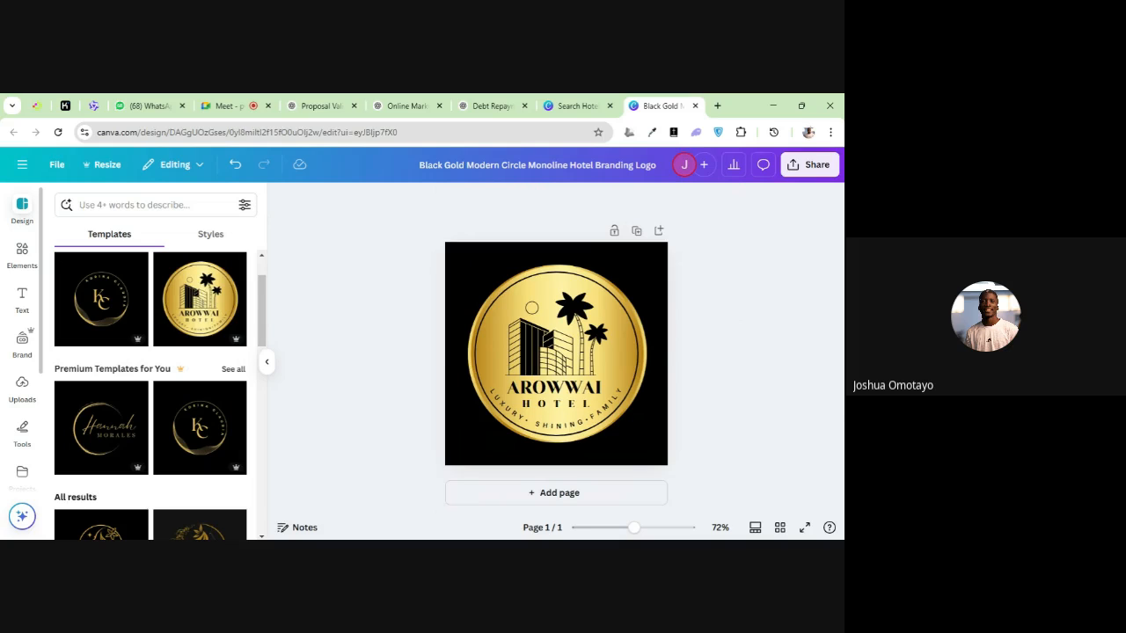
# Add a triangle shape from Elements and move it to the lower-right corner of the logo page
pyautogui.click(23, 250)
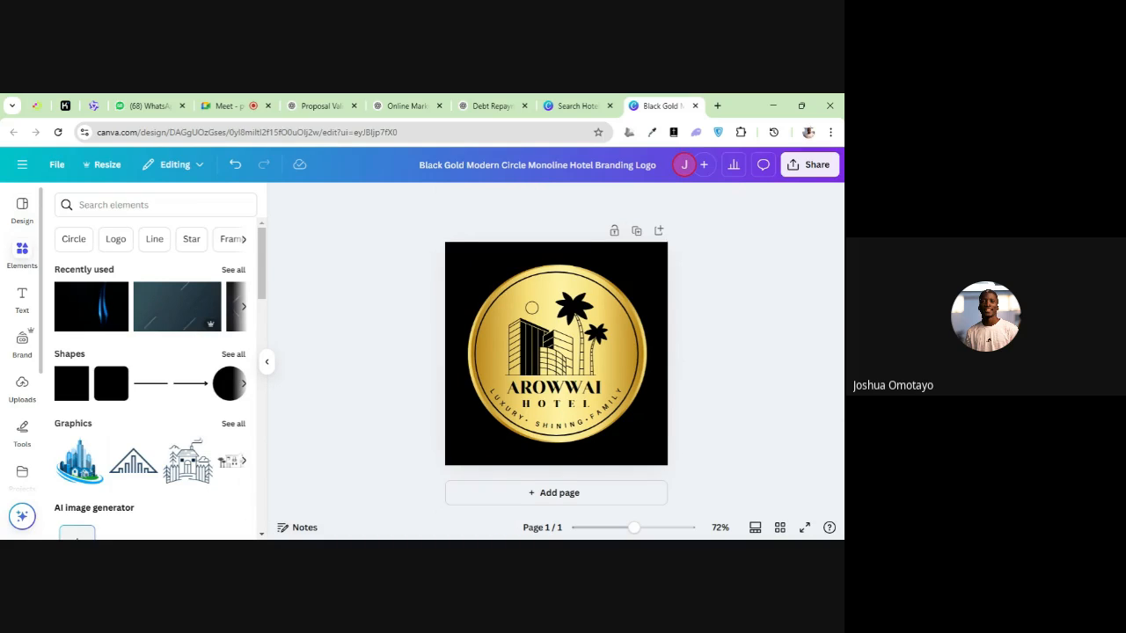
pyautogui.click(23, 252)
pyautogui.click(25, 252)
pyautogui.click(24, 251)
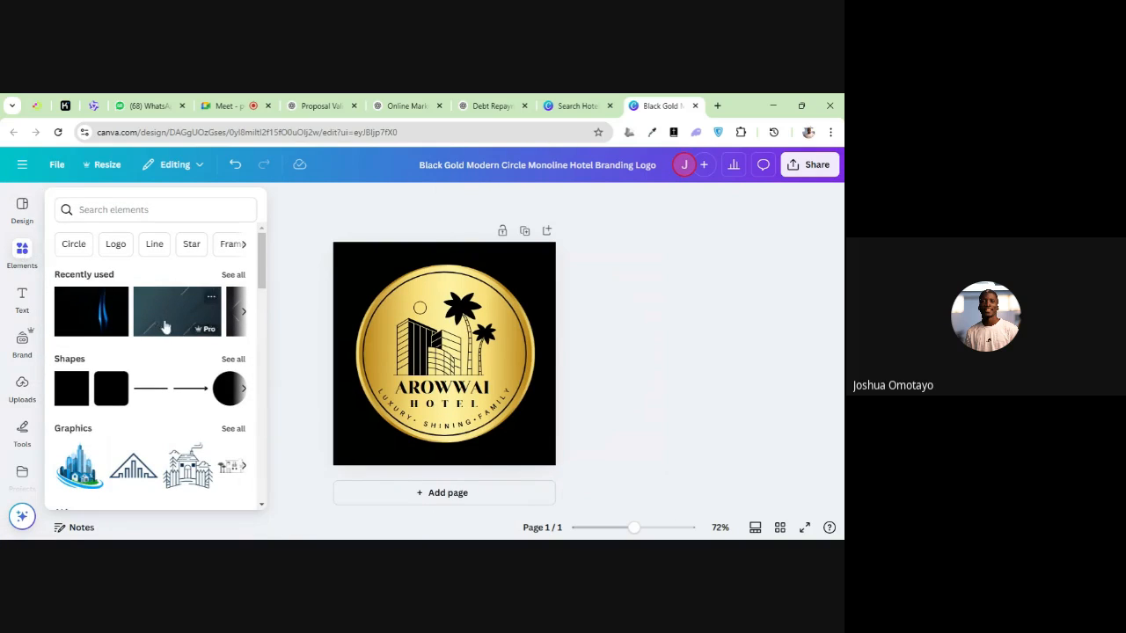
pyautogui.scroll(-3, 141, 321)
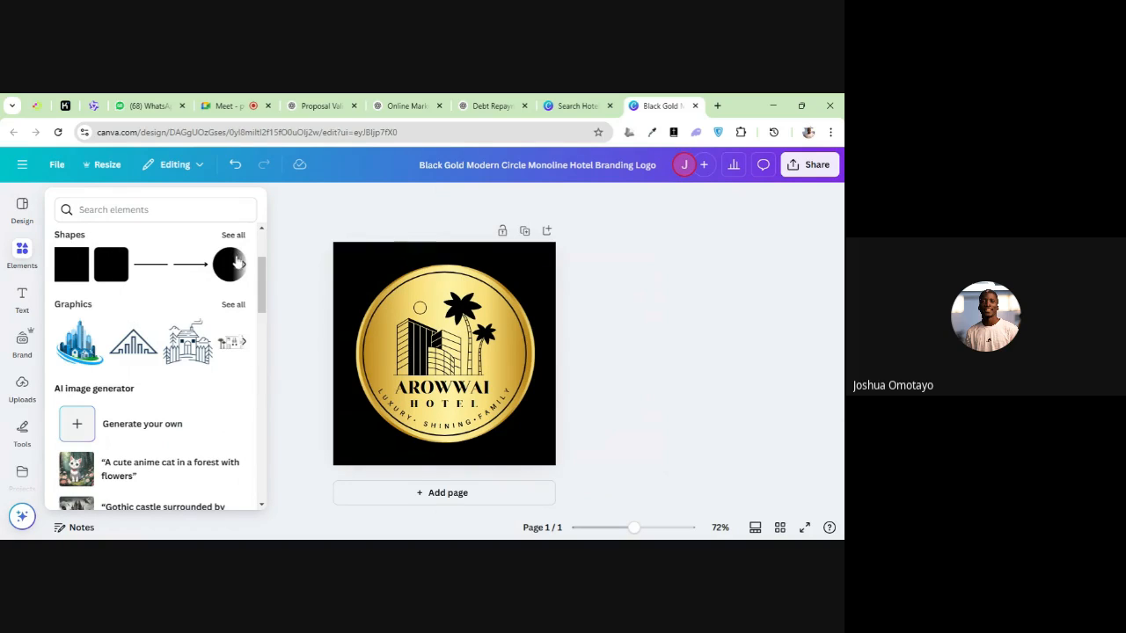
pyautogui.click(241, 267)
pyautogui.click(113, 272)
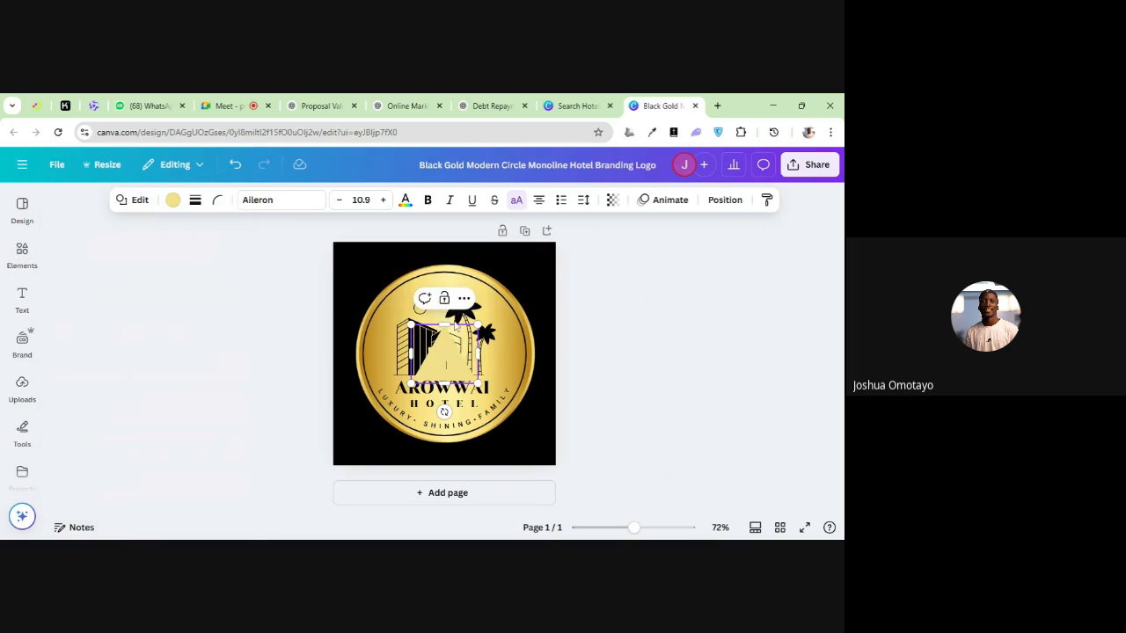
pyautogui.moveTo(450, 351); pyautogui.dragTo(553, 437)
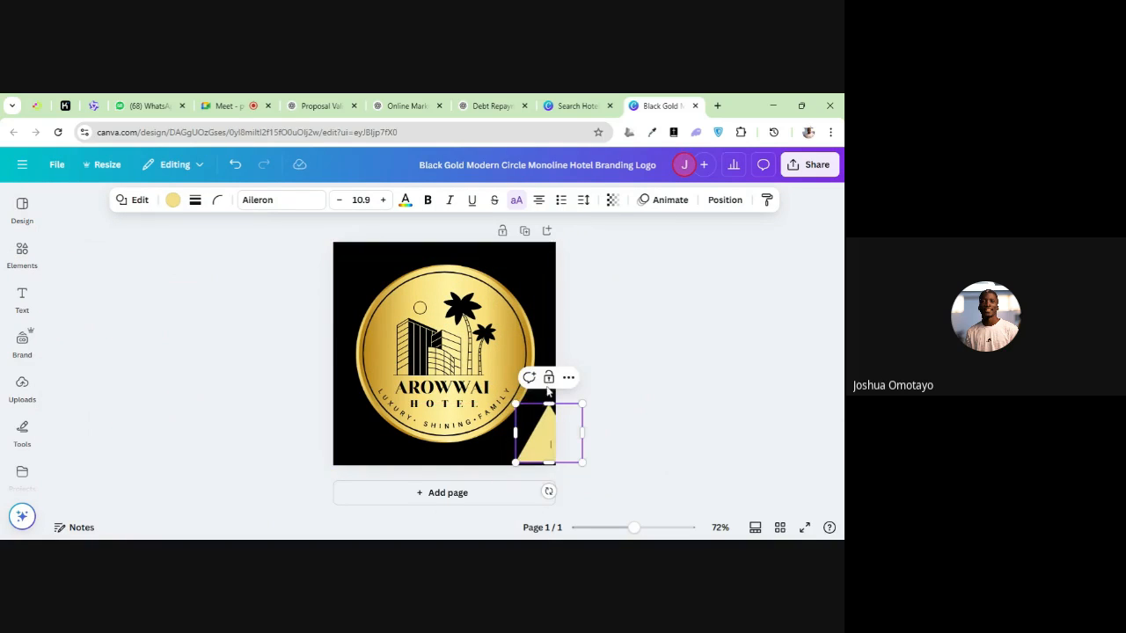
# Delete the triangle from the logo page
pyautogui.click(481, 453)
pyautogui.click(532, 448)
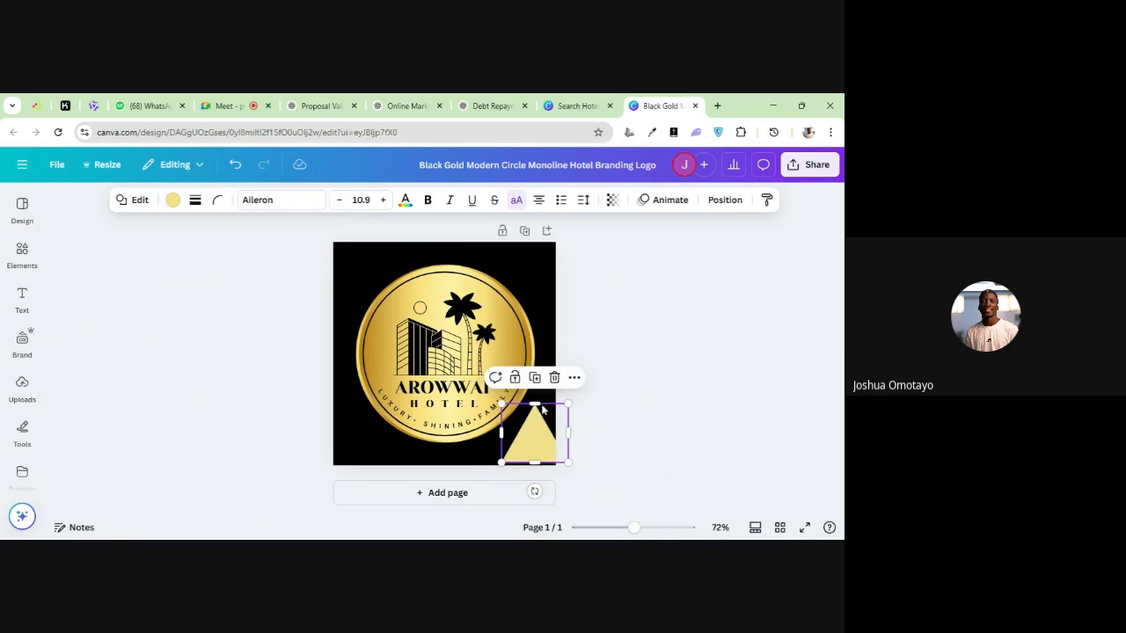
pyautogui.click(588, 376)
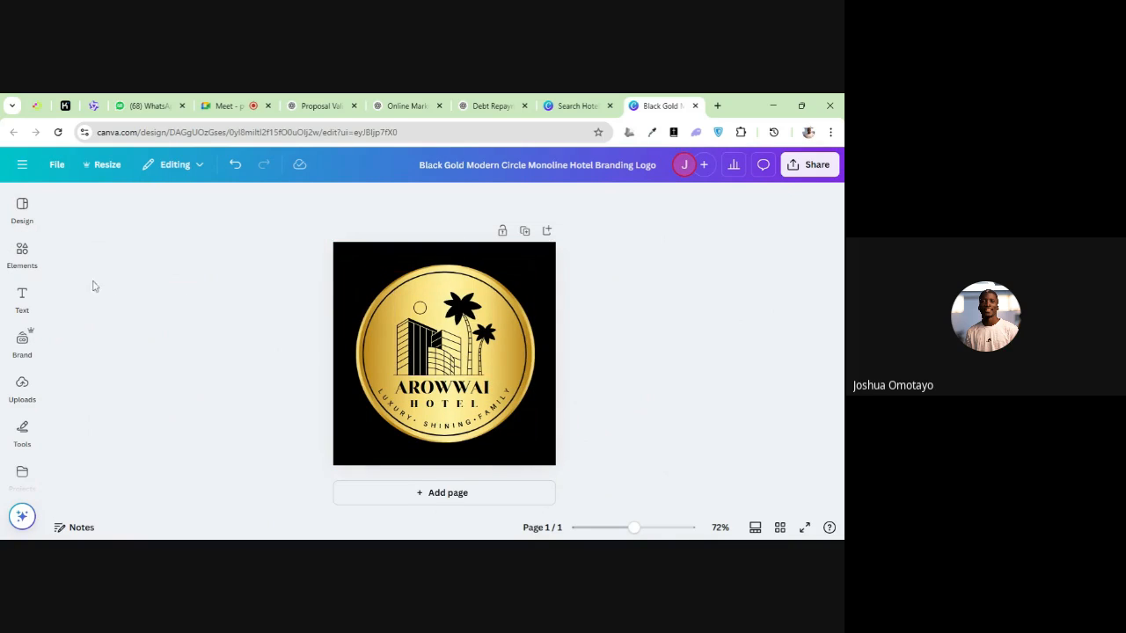
# Add a scalloped badge from the full Shapes collection, shrinking it and placing it in the upper-right corner of the logo page
pyautogui.click(22, 253)
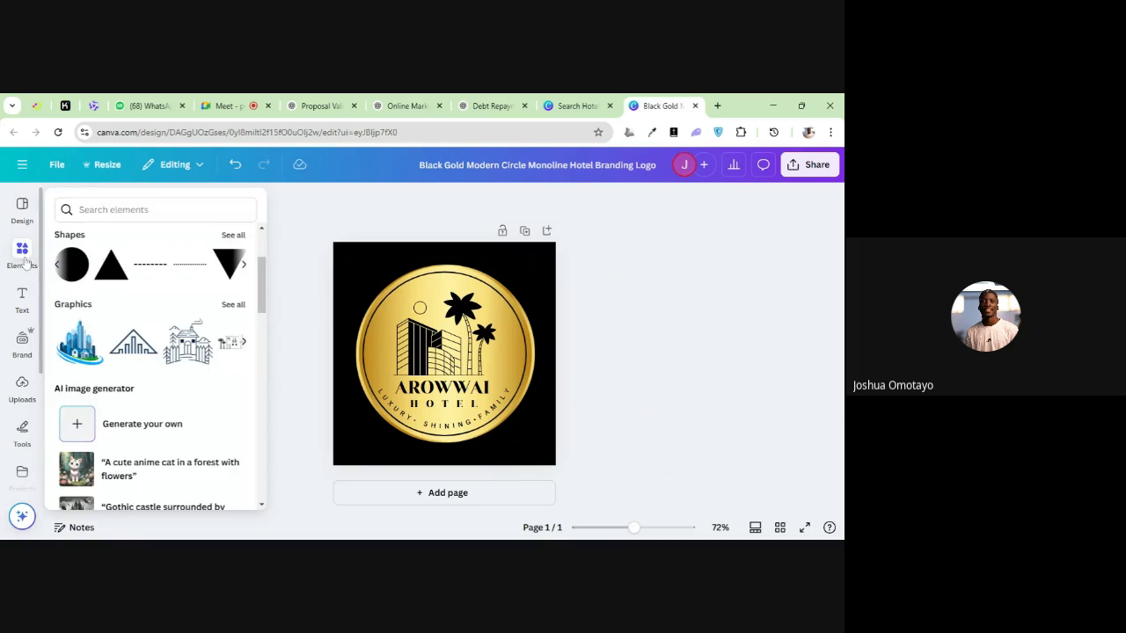
pyautogui.click(242, 265)
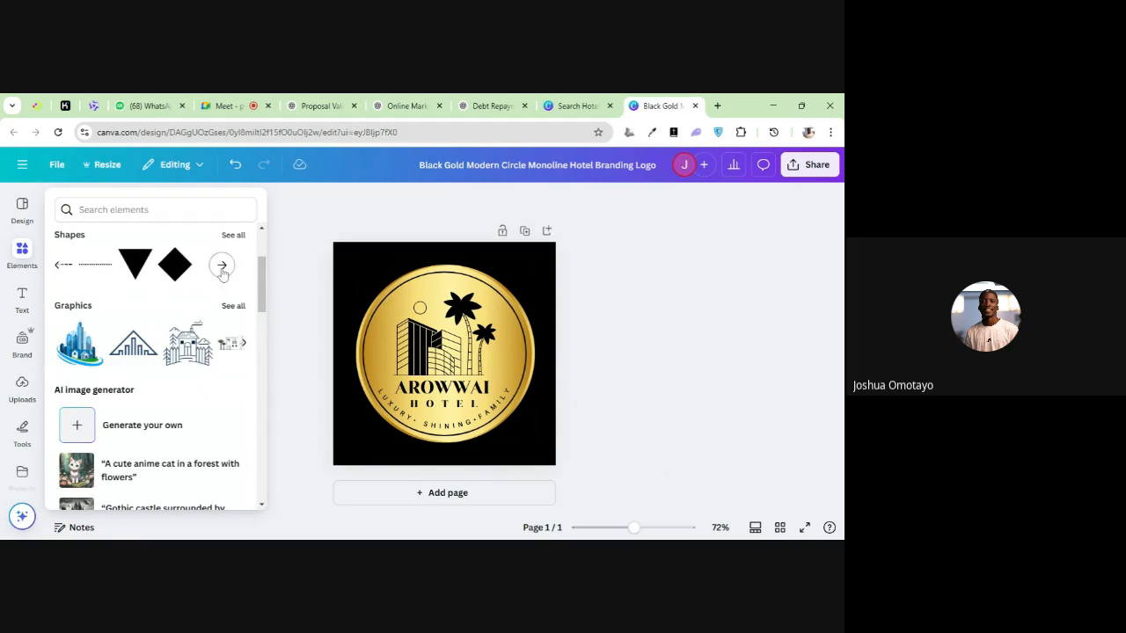
pyautogui.click(223, 268)
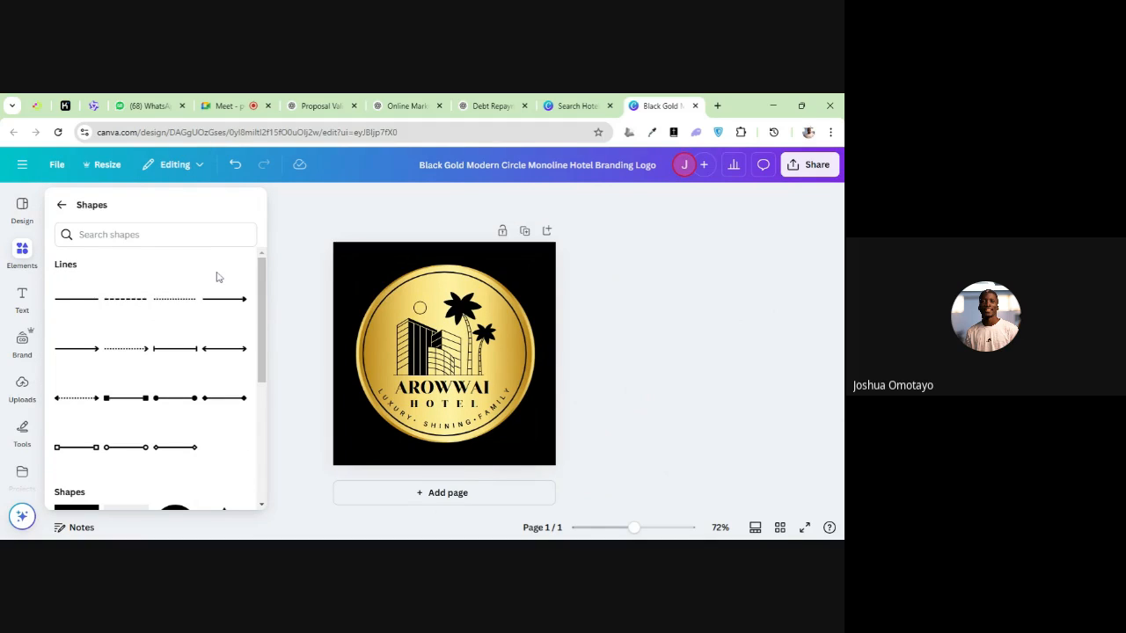
pyautogui.click(22, 255)
pyautogui.click(24, 259)
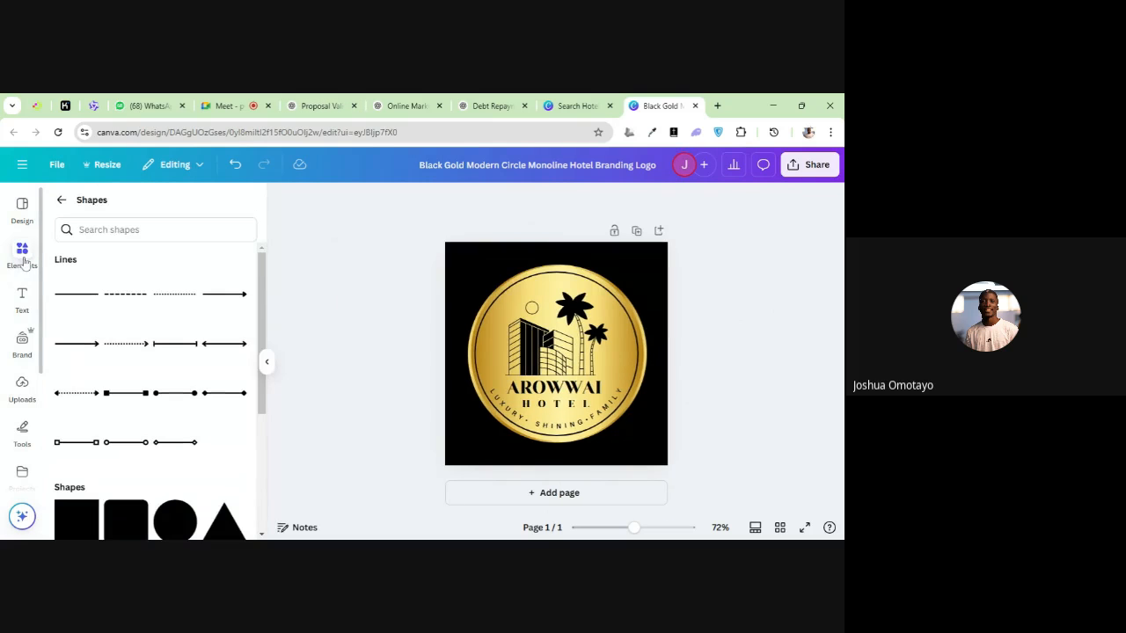
pyautogui.scroll(-5, 152, 349)
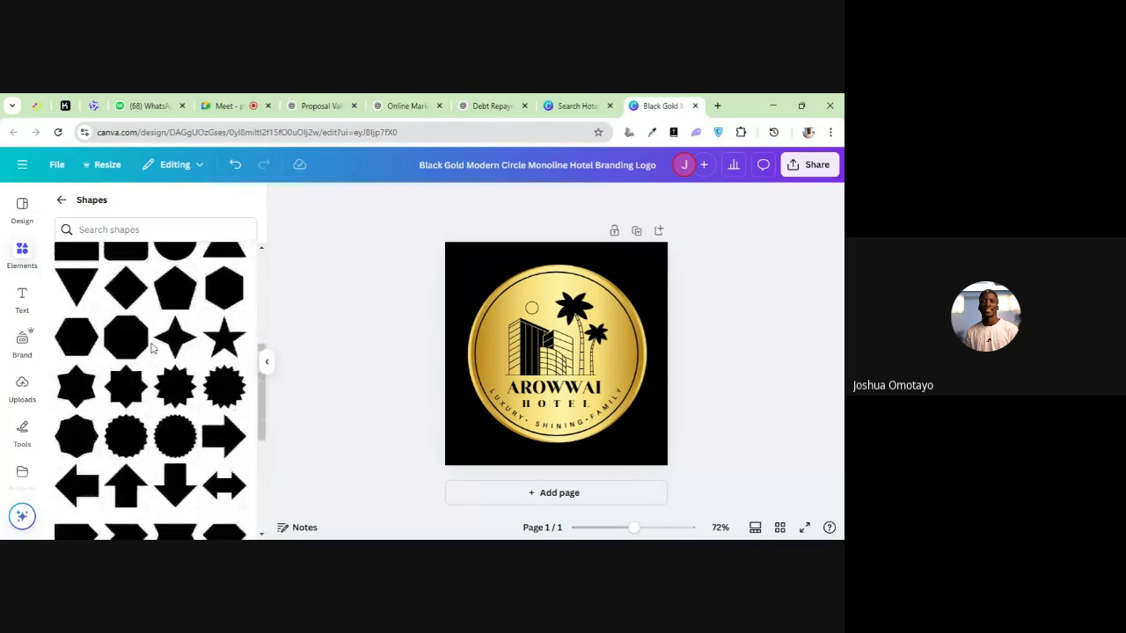
pyautogui.scroll(-3, 151, 349)
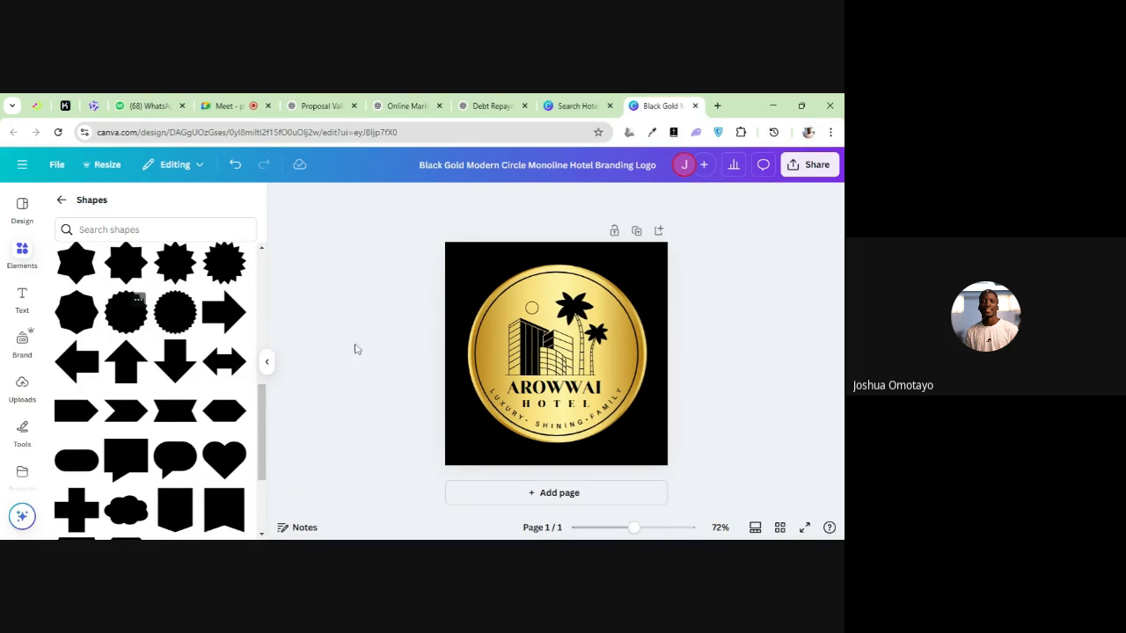
pyautogui.click(494, 352)
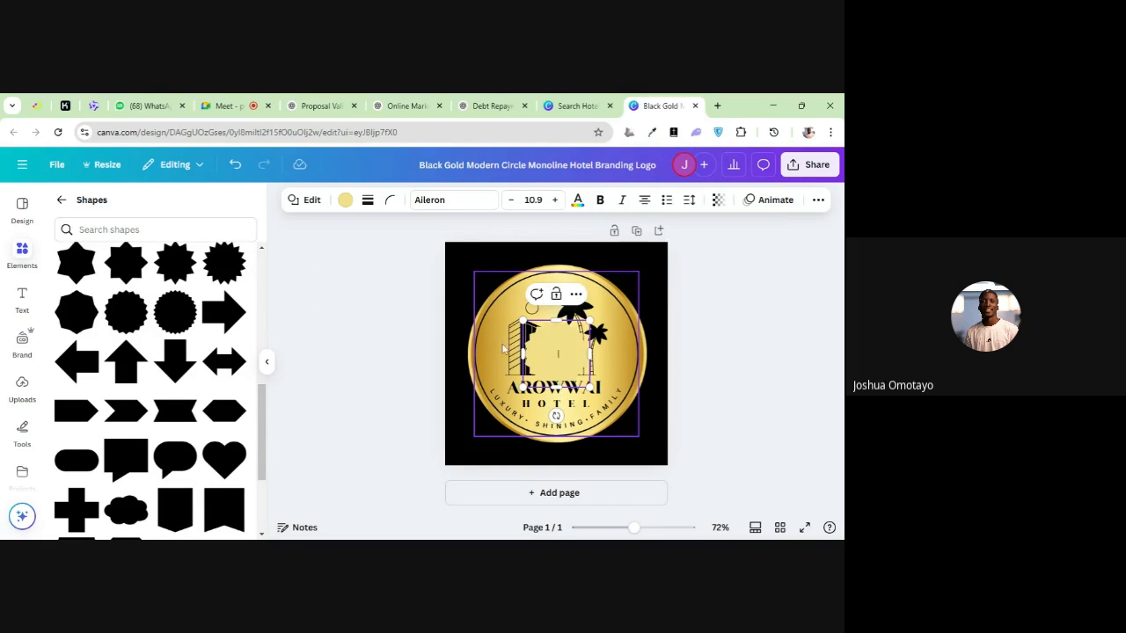
pyautogui.click(420, 405)
pyautogui.moveTo(547, 341); pyautogui.dragTo(499, 265)
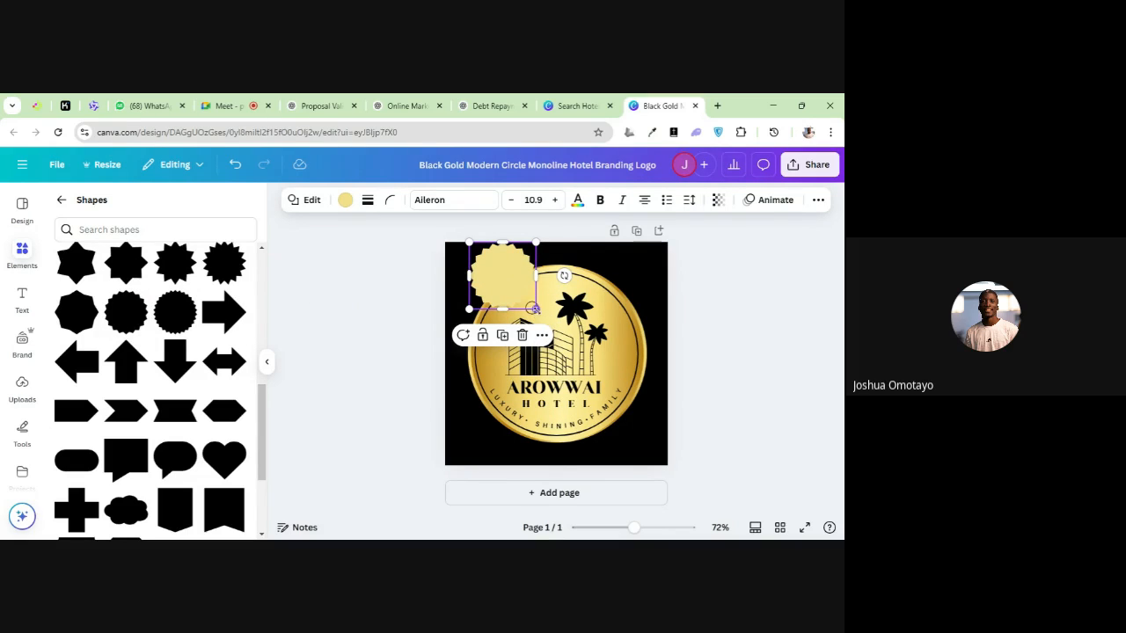
pyautogui.moveTo(533, 309); pyautogui.dragTo(639, 273)
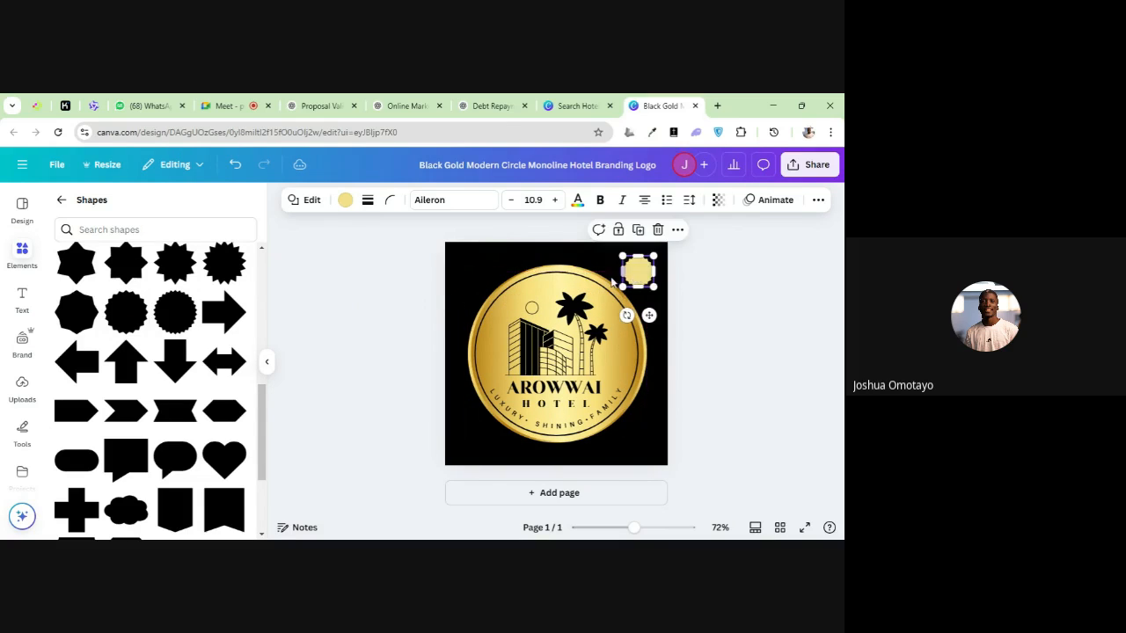
# Add a subheading to the page and replace its placeholder with "50% OFF" on two lines
pyautogui.click(22, 299)
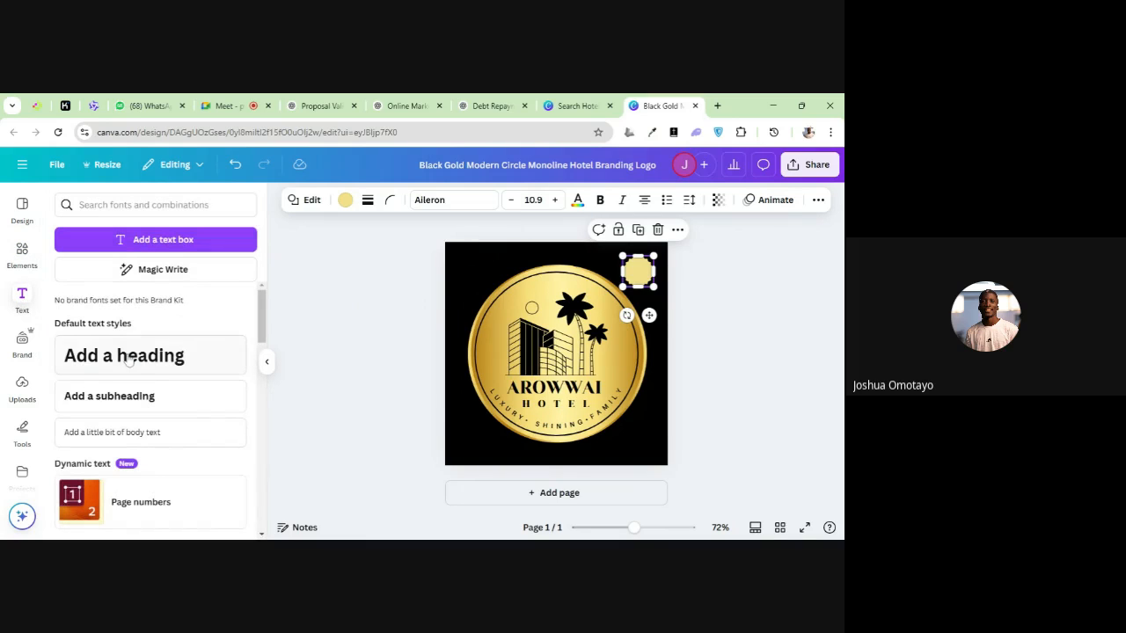
pyautogui.click(148, 396)
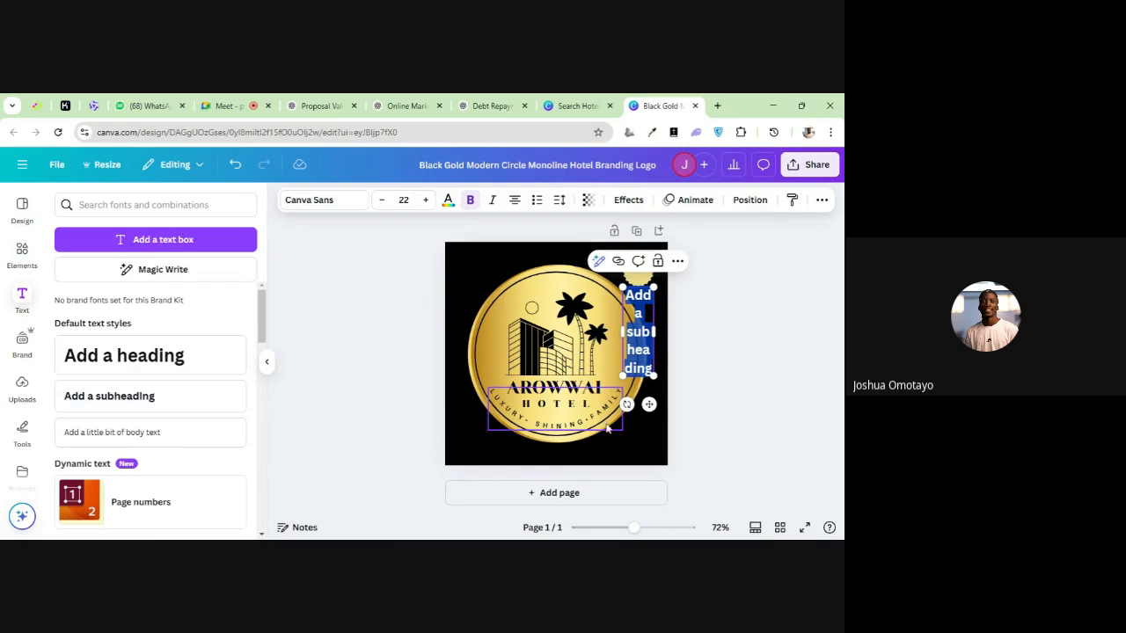
pyautogui.click(640, 413)
pyautogui.click(644, 351)
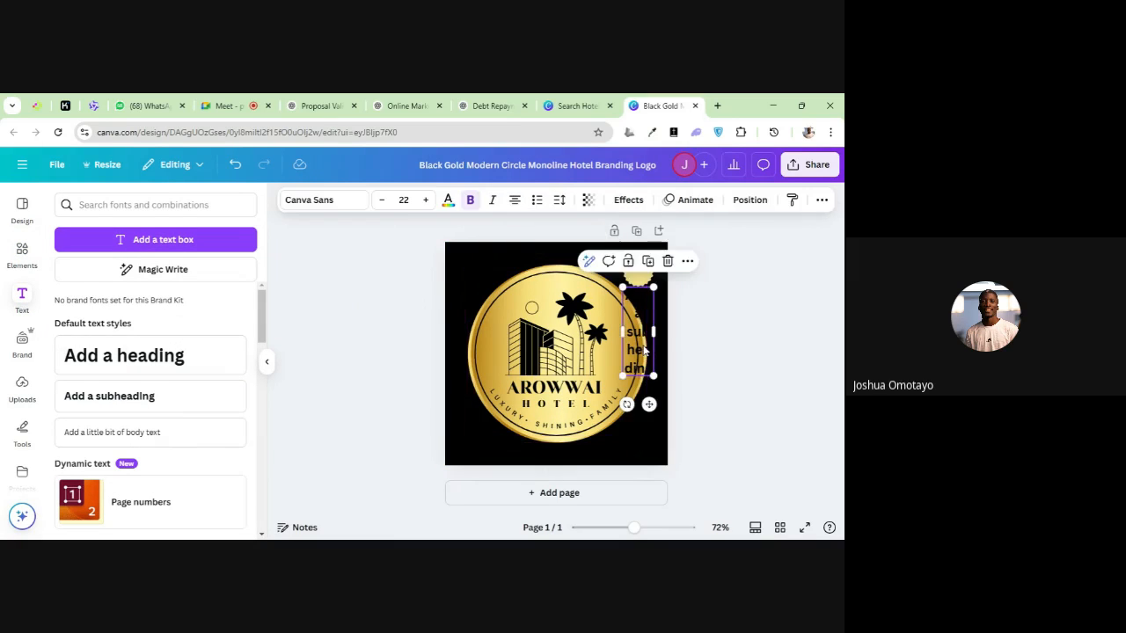
pyautogui.click(645, 350)
pyautogui.press('BackSpace')
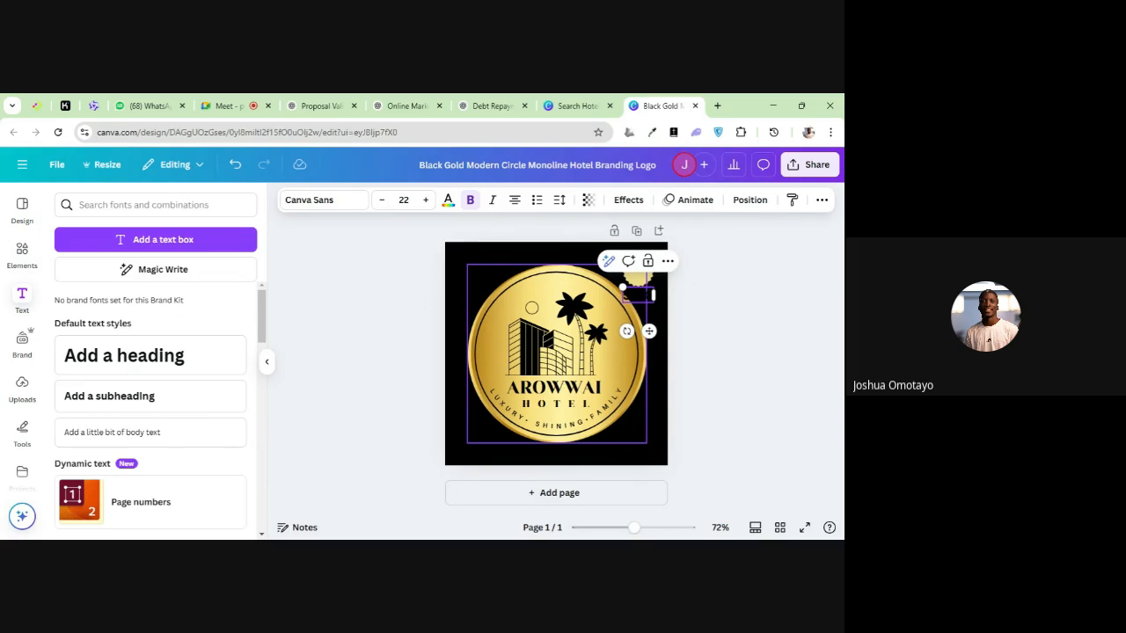
pyautogui.press('Return')
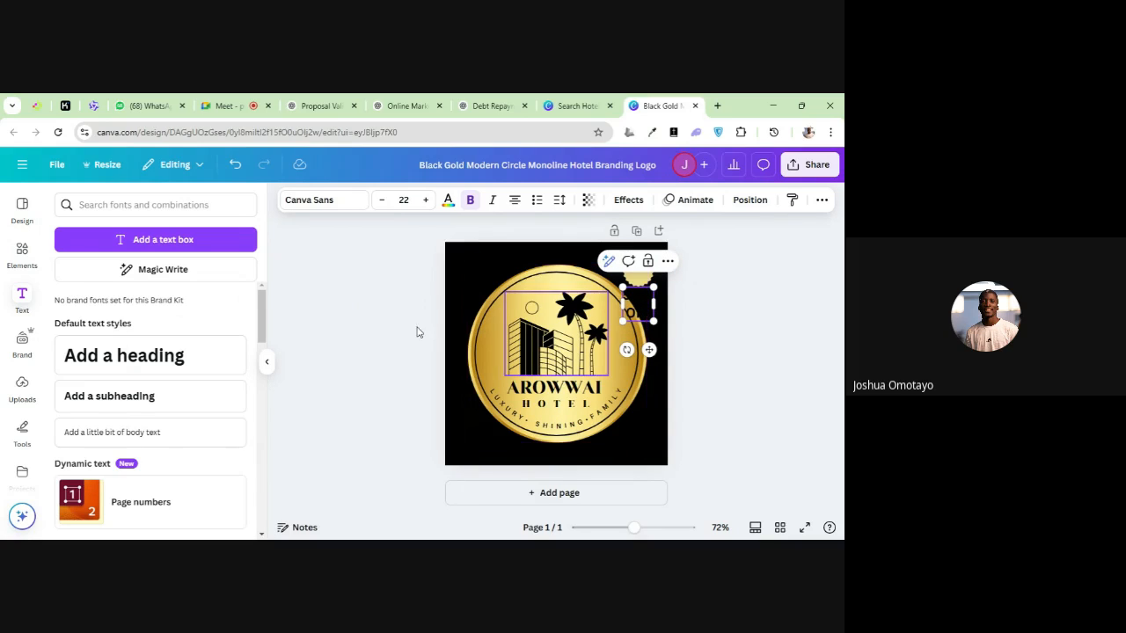
# Shrink the "50% OFF" text to a size of about 12.9 and center it on the badge
pyautogui.click(445, 322)
pyautogui.moveTo(647, 312); pyautogui.dragTo(633, 277)
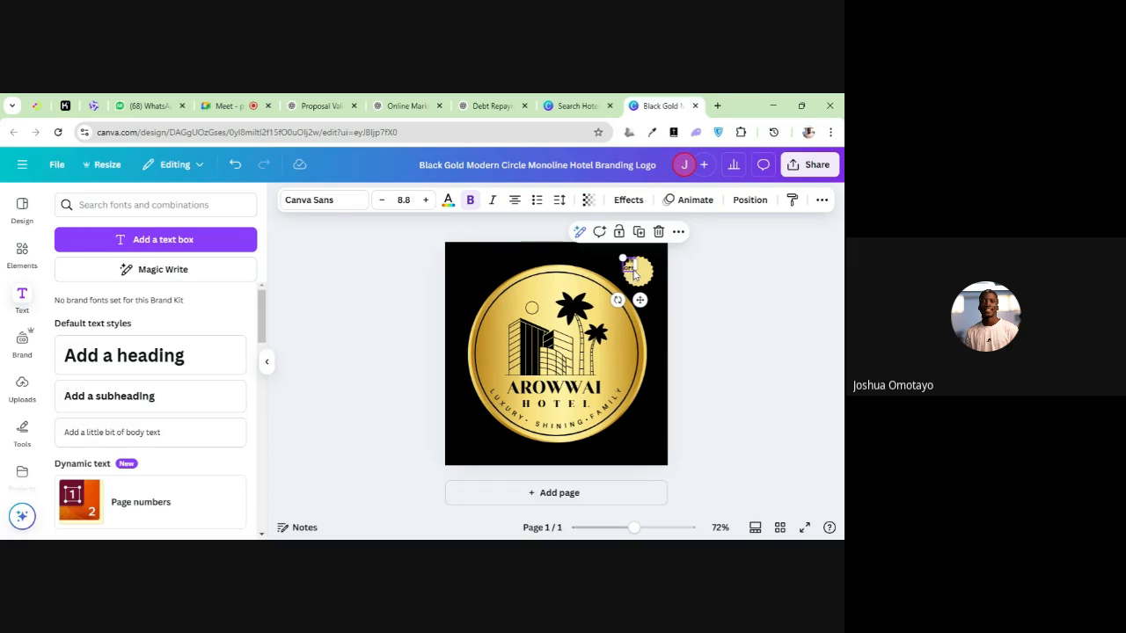
pyautogui.moveTo(618, 254); pyautogui.dragTo(615, 257)
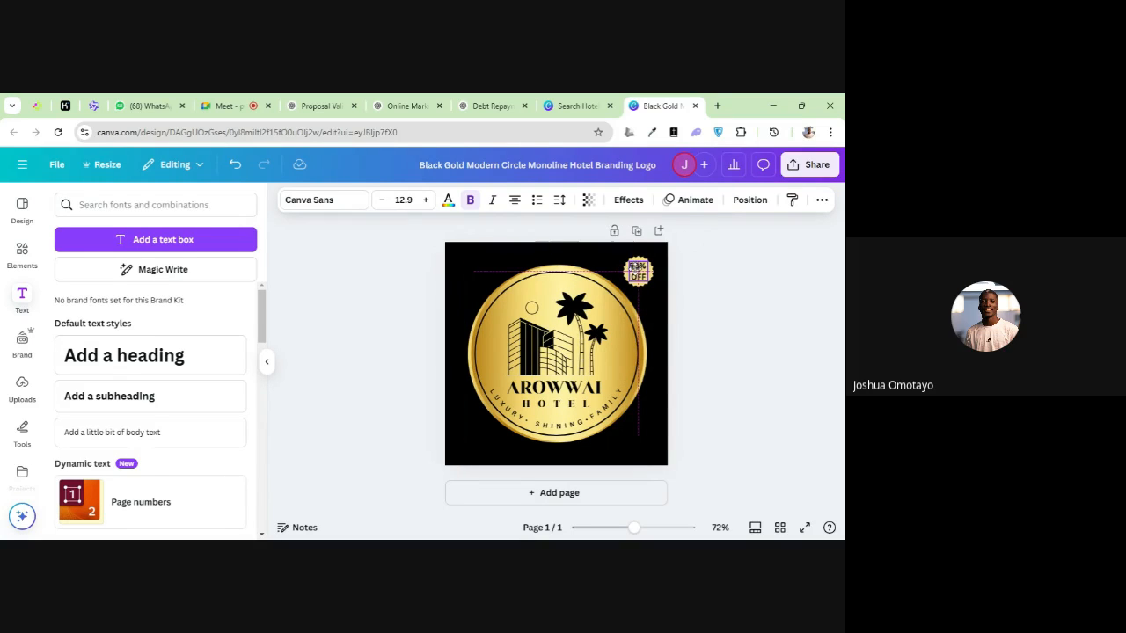
pyautogui.click(586, 256)
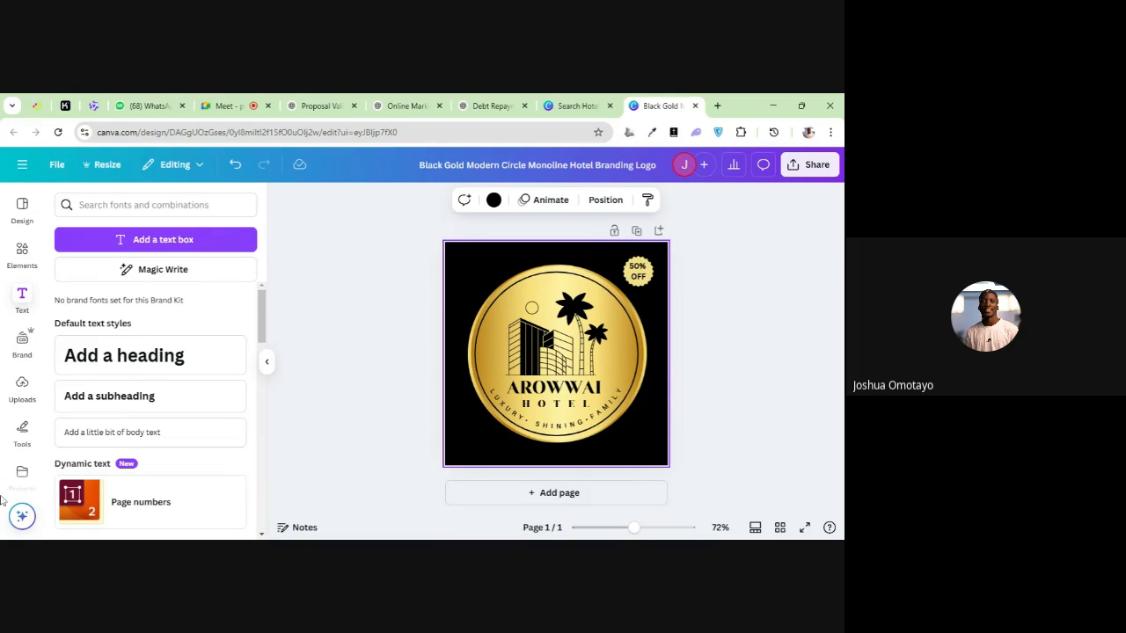
# Delete the "50% OFF" text from the badge
pyautogui.click(22, 255)
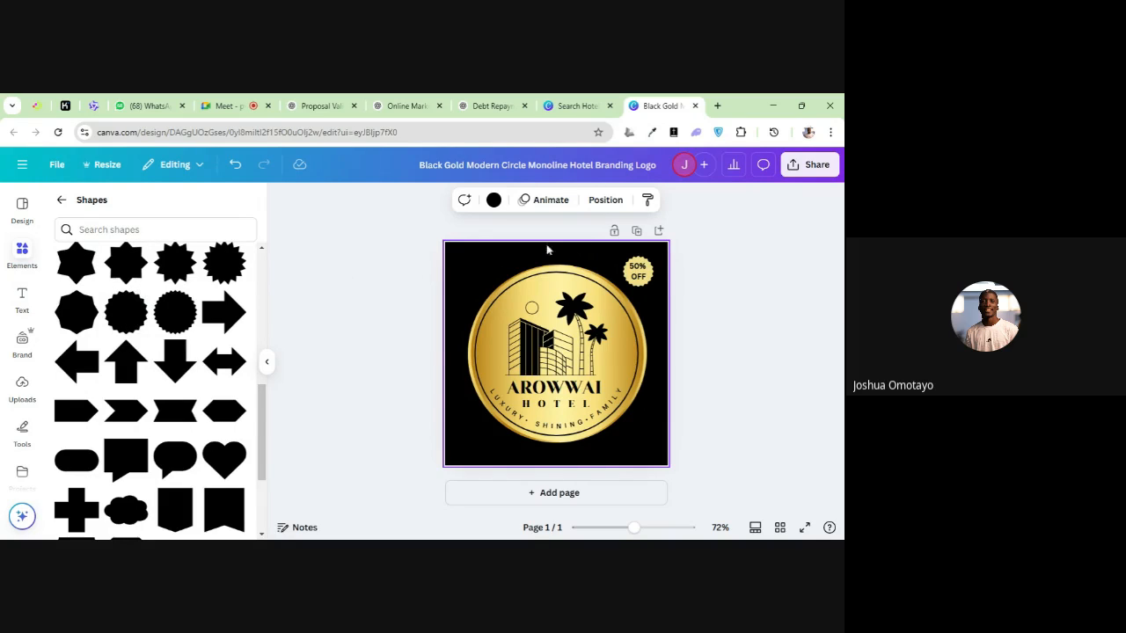
pyautogui.click(638, 270)
pyautogui.click(667, 238)
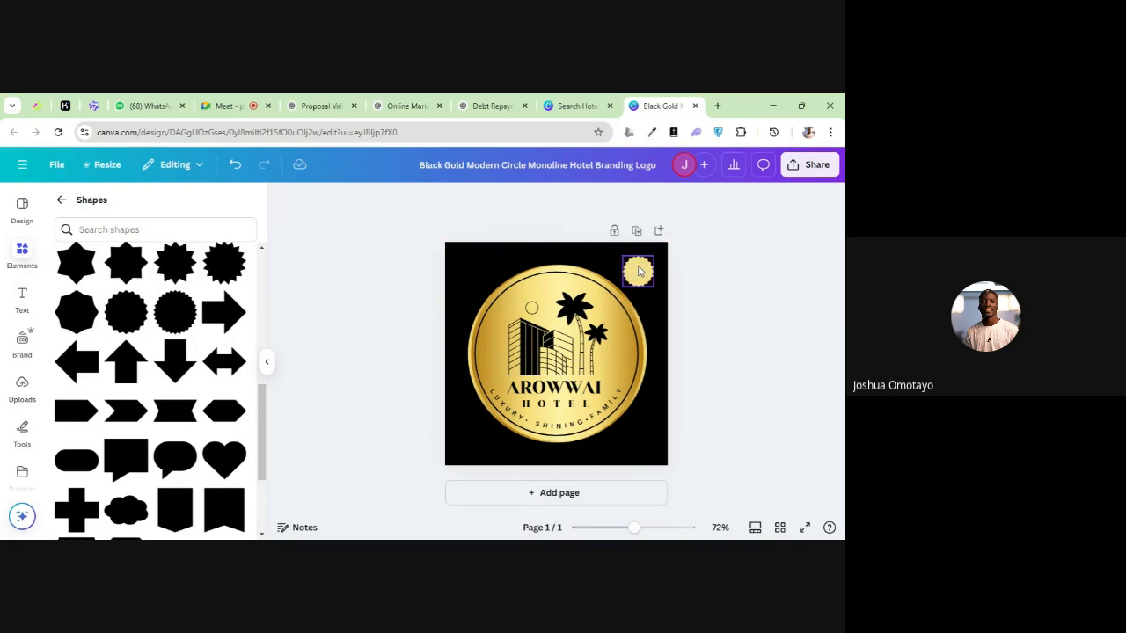
# Delete the scalloped badge from the logo page's upper-right corner
pyautogui.click(639, 270)
pyautogui.click(658, 233)
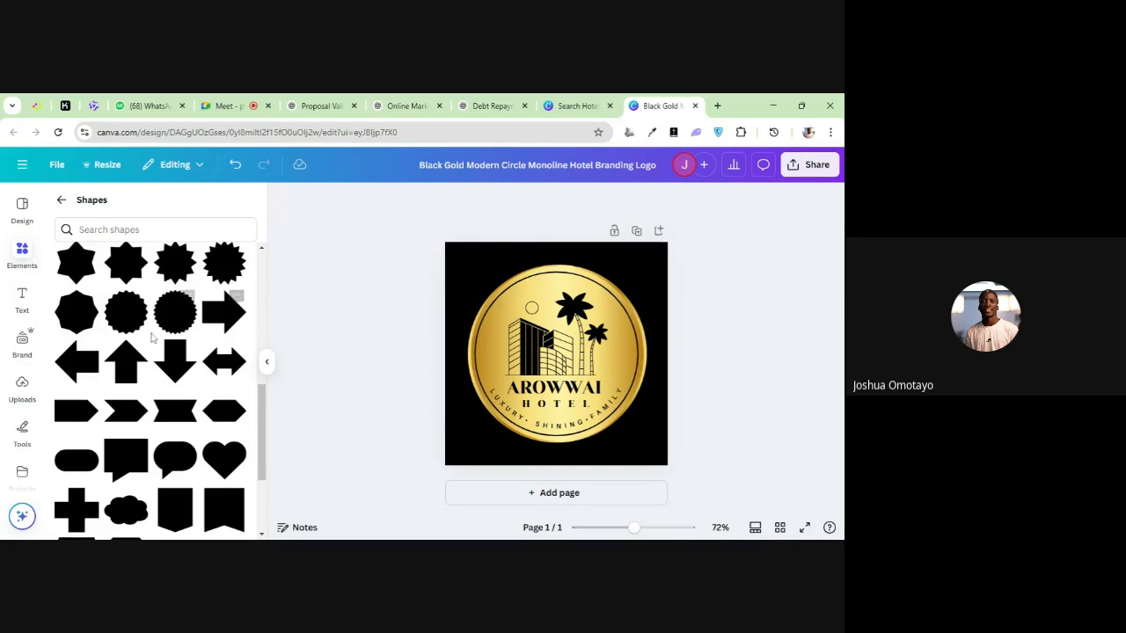
# Add a heart from the Shapes collection and move it to the upper-right corner of the logo page
pyautogui.scroll(-3, 151, 336)
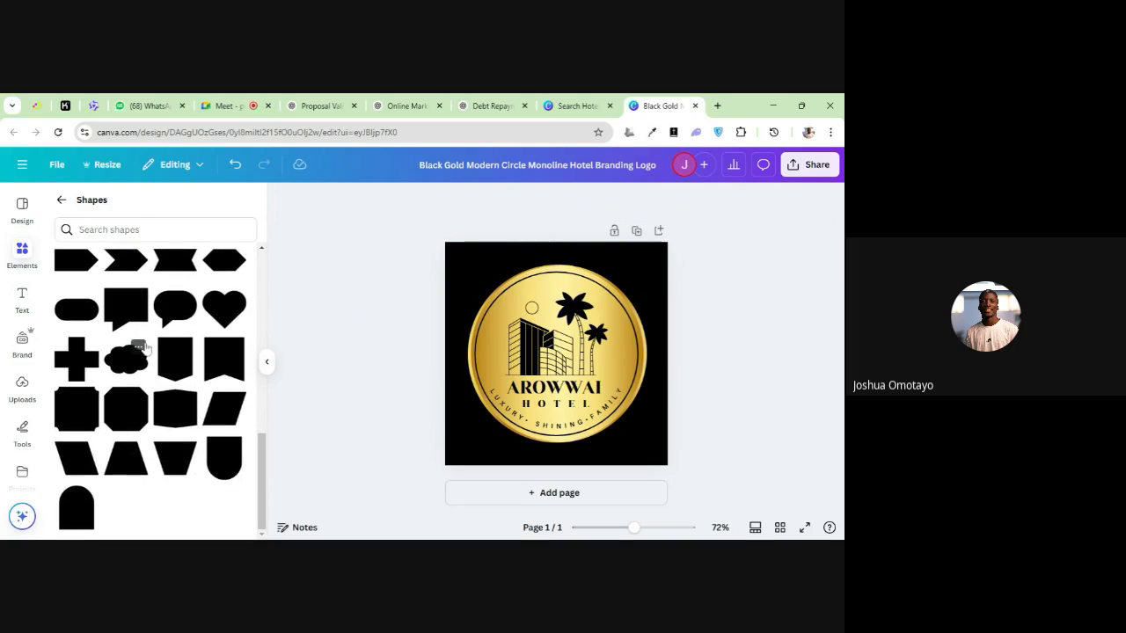
pyautogui.scroll(2, 183, 330)
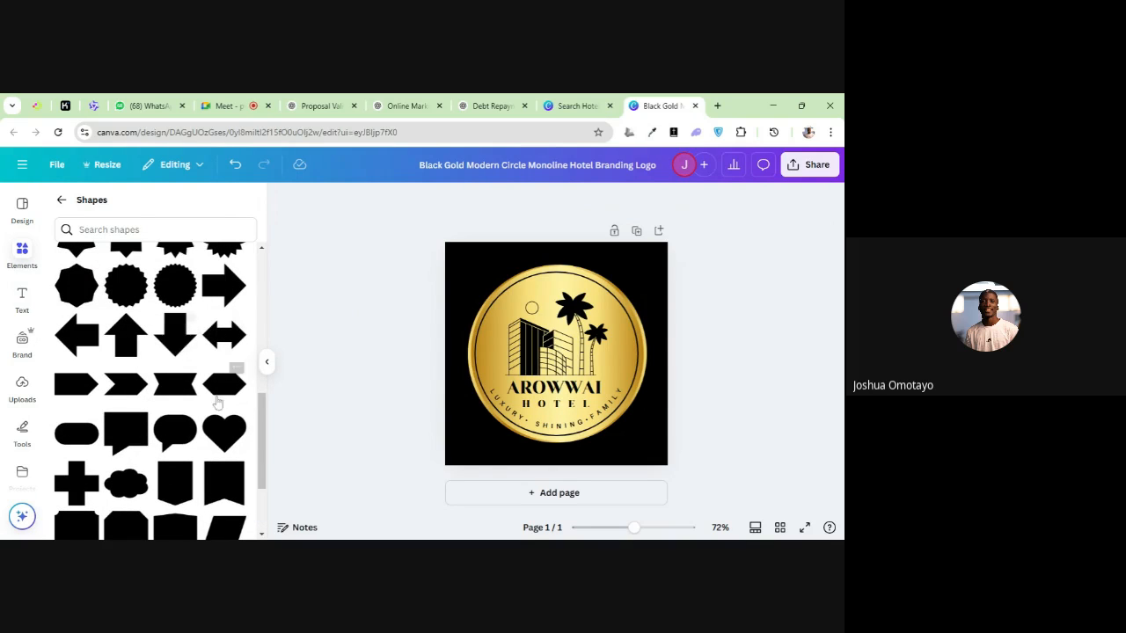
pyautogui.click(227, 430)
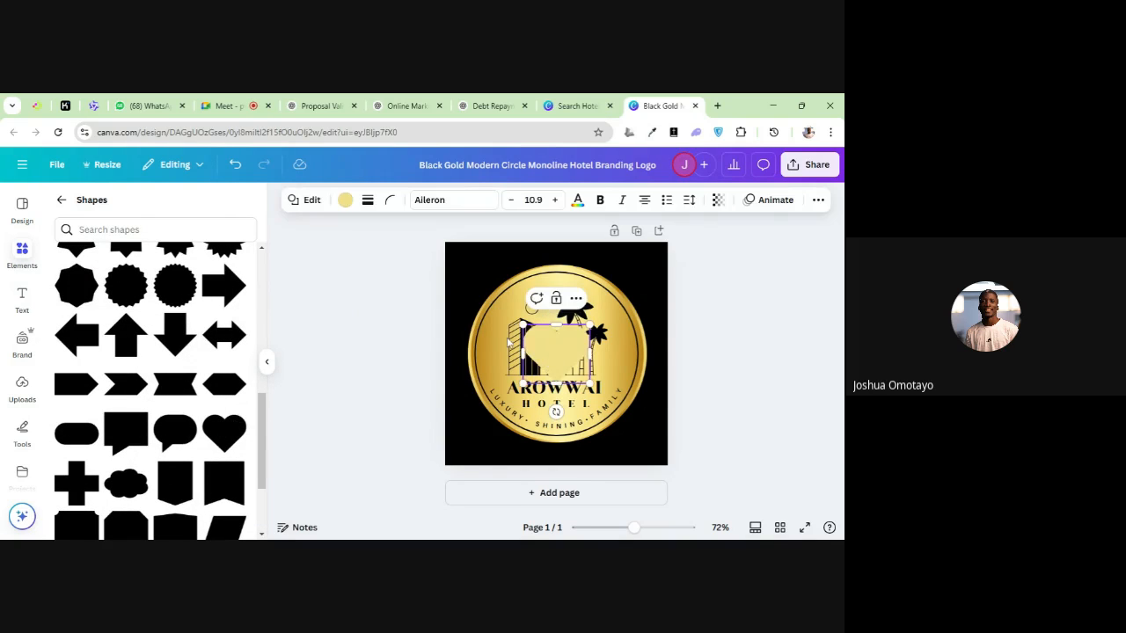
pyautogui.click(393, 288)
pyautogui.moveTo(555, 335); pyautogui.dragTo(639, 261)
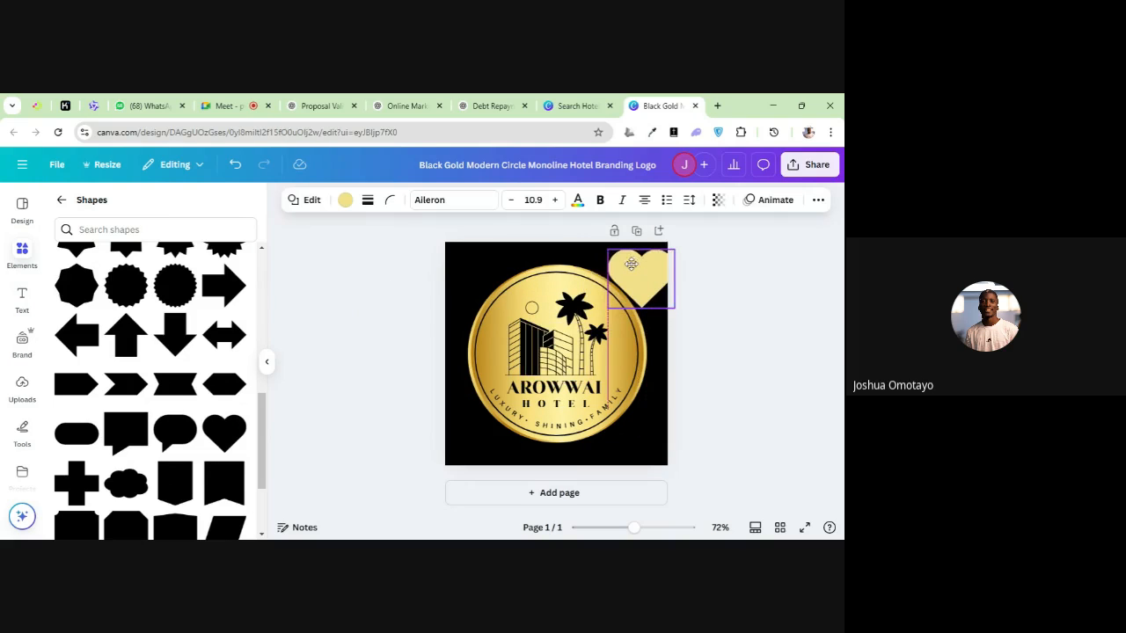
# Recolor the heart bright red and delete it from the page
pyautogui.click(345, 200)
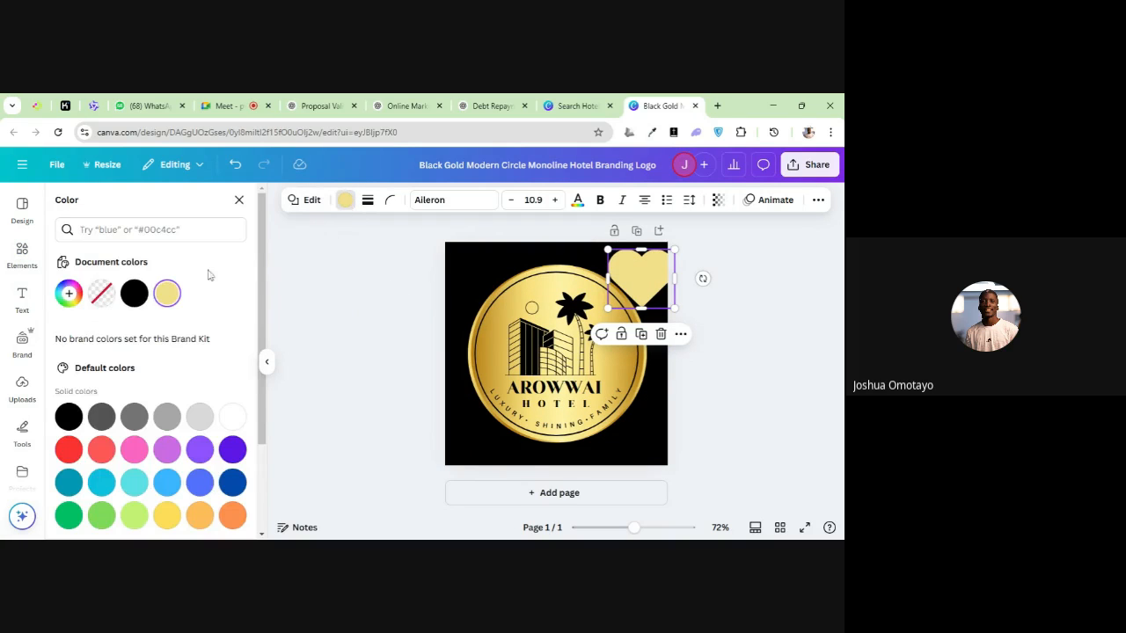
pyautogui.click(70, 450)
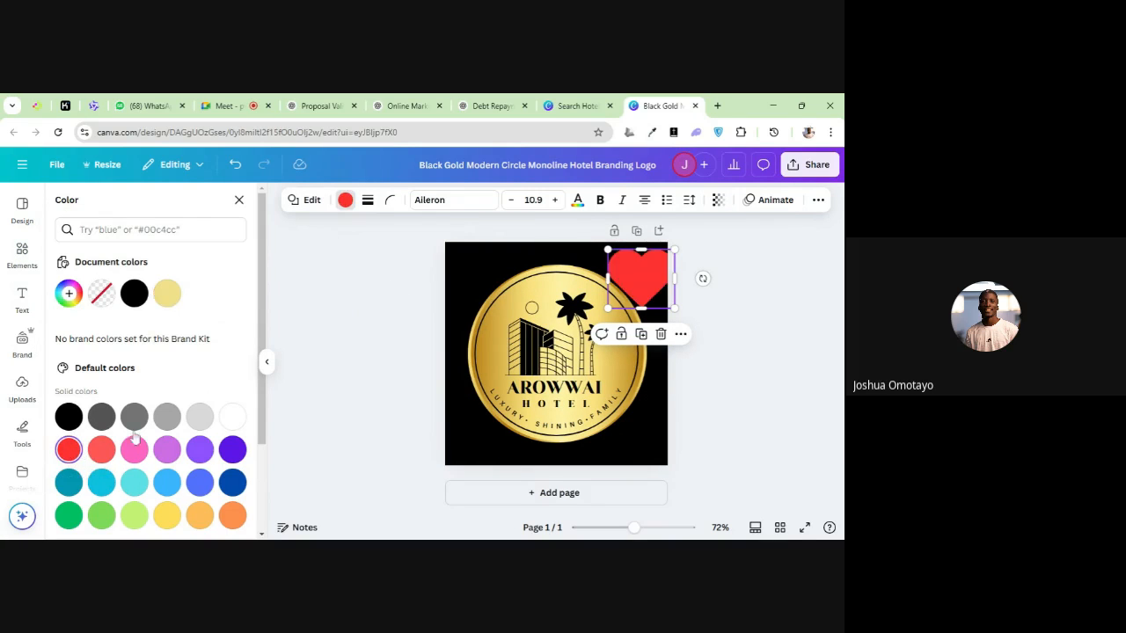
pyautogui.click(661, 333)
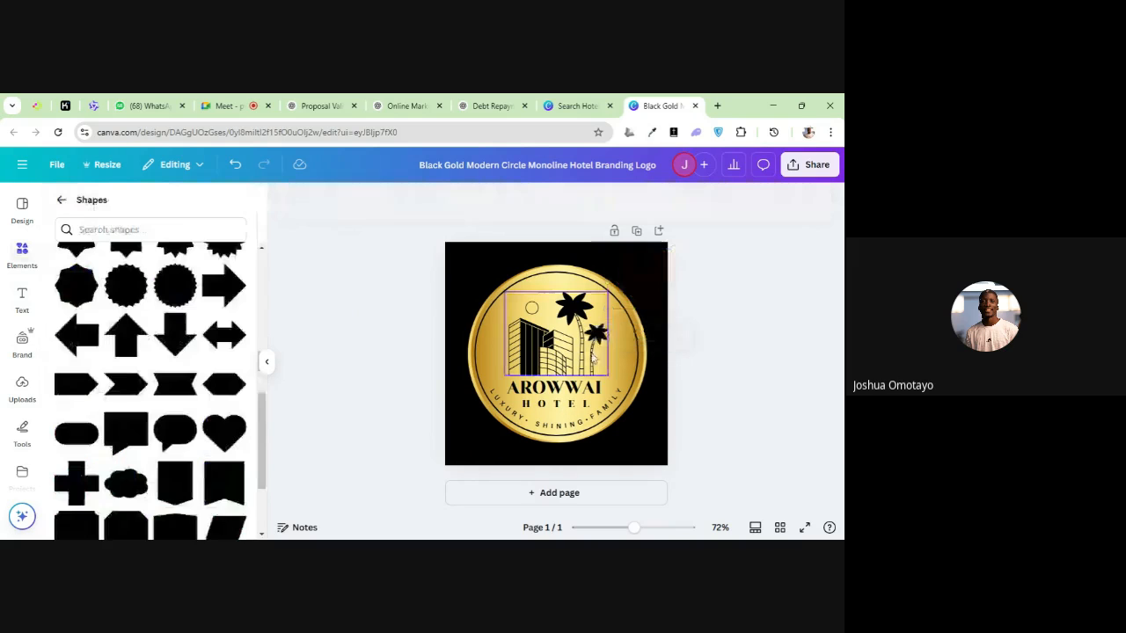
# Return to the Elements overview and examine the full Graphics collection with its recently used, recommended, featured and gradient groups
pyautogui.scroll(5, 93, 329)
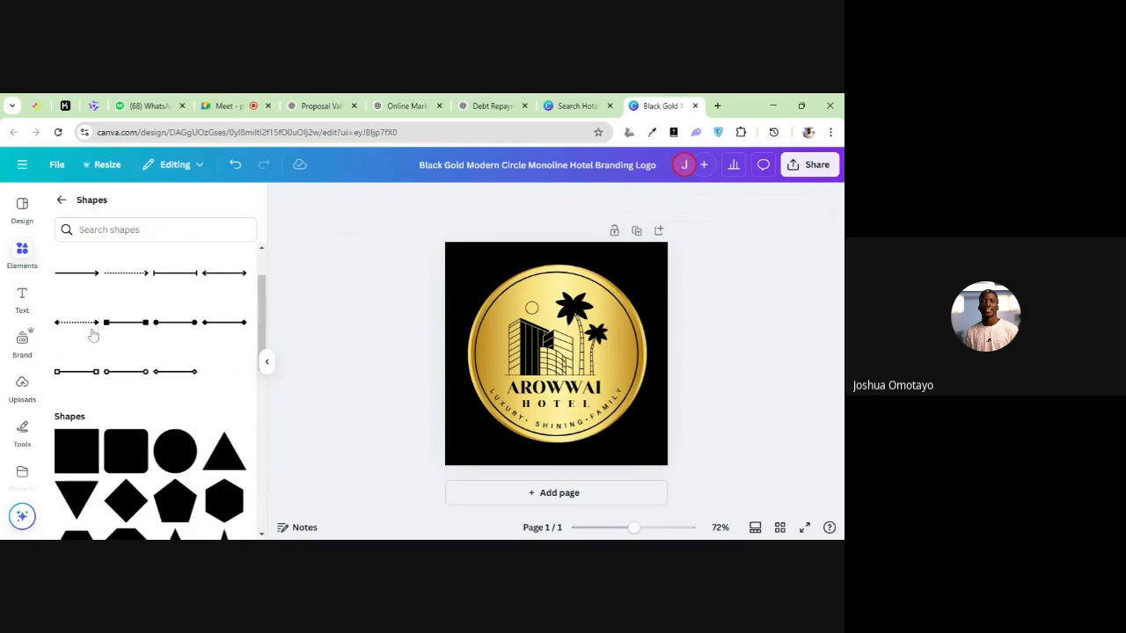
pyautogui.click(61, 198)
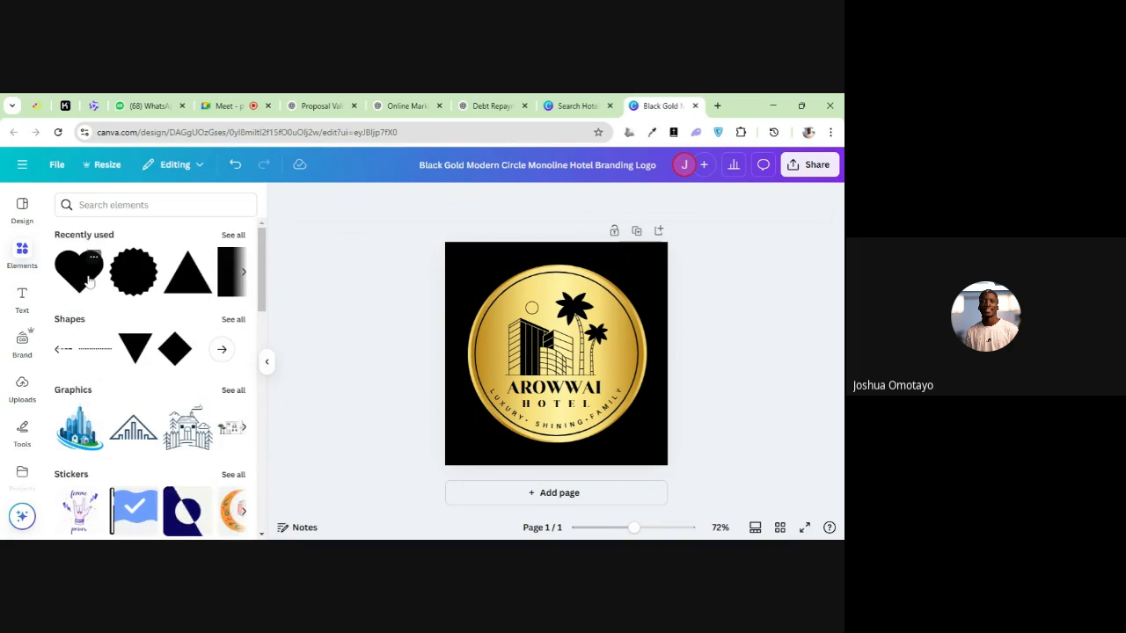
pyautogui.scroll(-3, 189, 343)
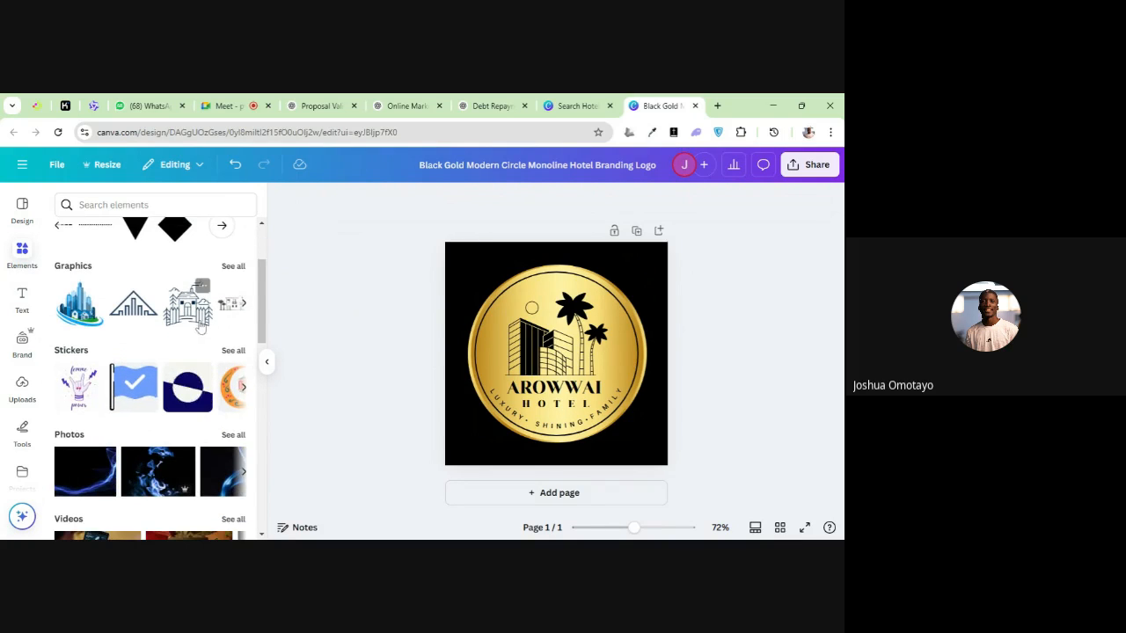
pyautogui.click(232, 269)
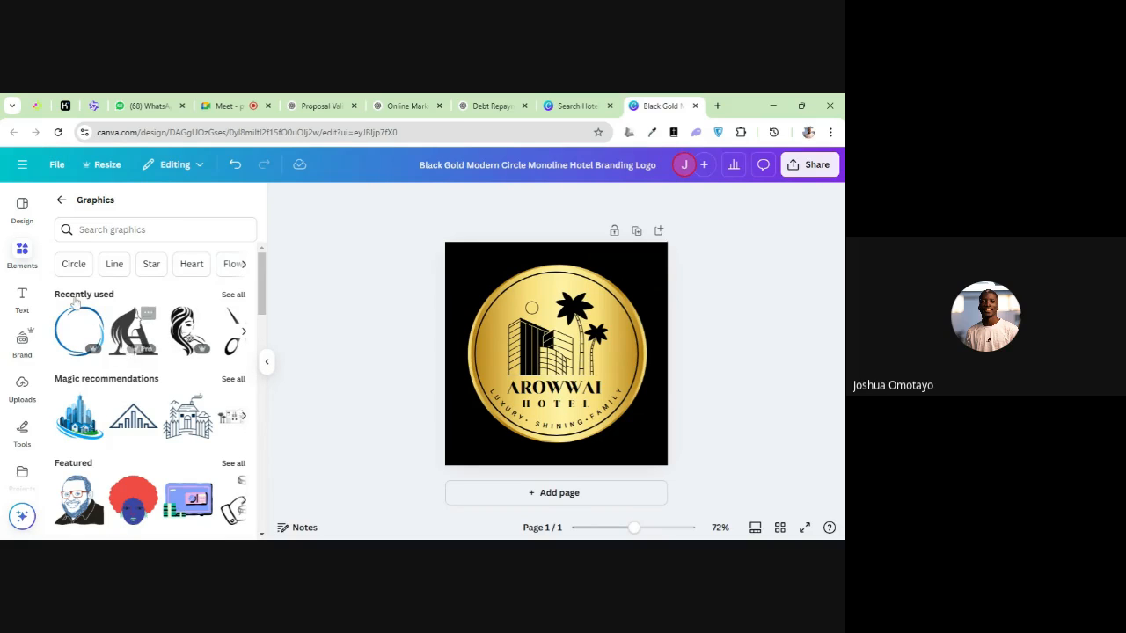
pyautogui.click(61, 200)
pyautogui.scroll(-3, 112, 282)
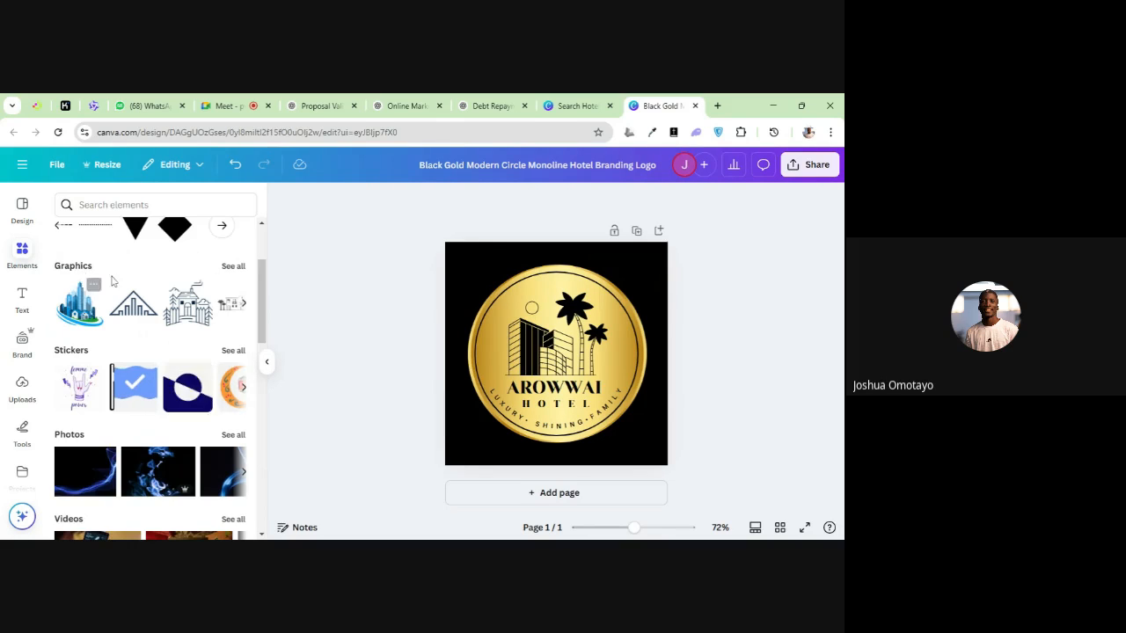
pyautogui.scroll(3, 112, 284)
pyautogui.scroll(-3, 115, 293)
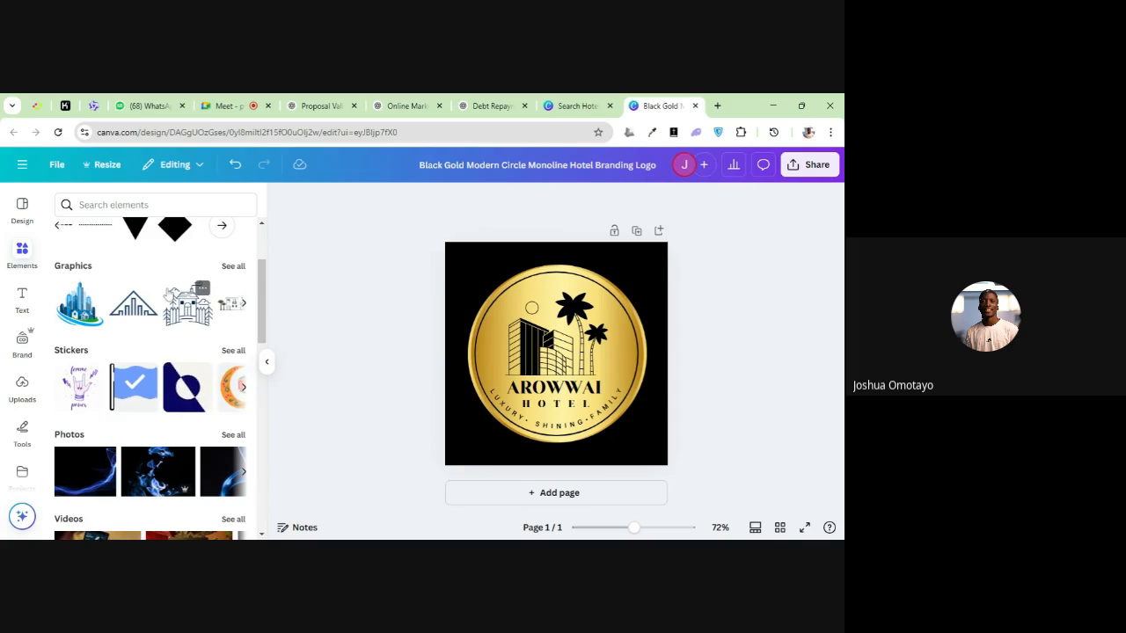
pyautogui.click(233, 266)
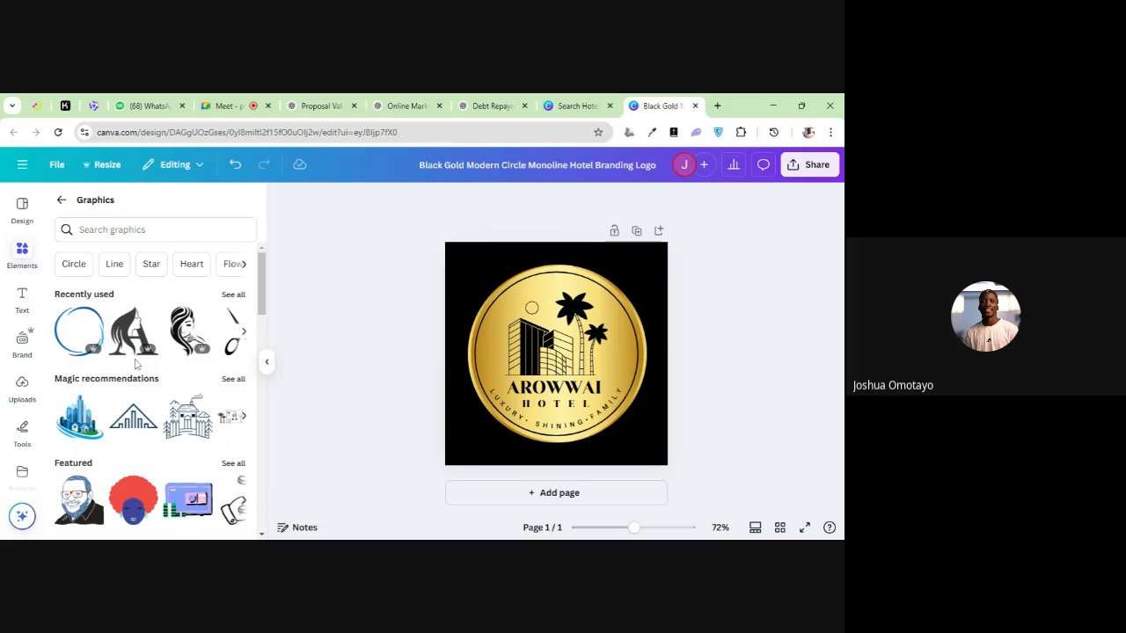
pyautogui.scroll(-1, 134, 396)
pyautogui.scroll(-1, 136, 407)
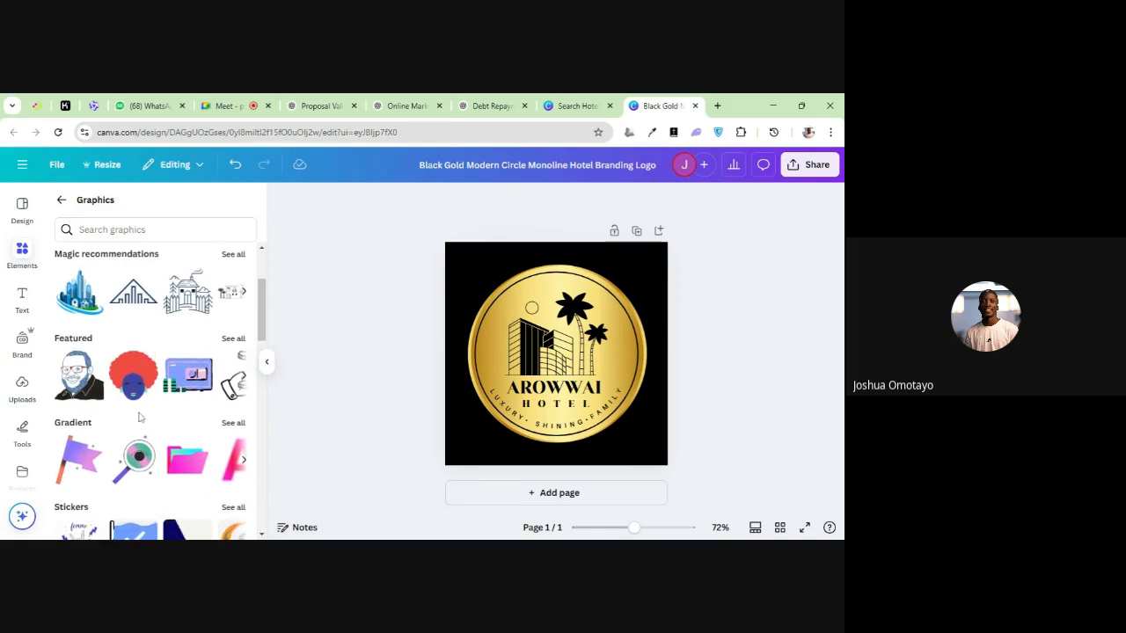
pyautogui.scroll(1, 200, 329)
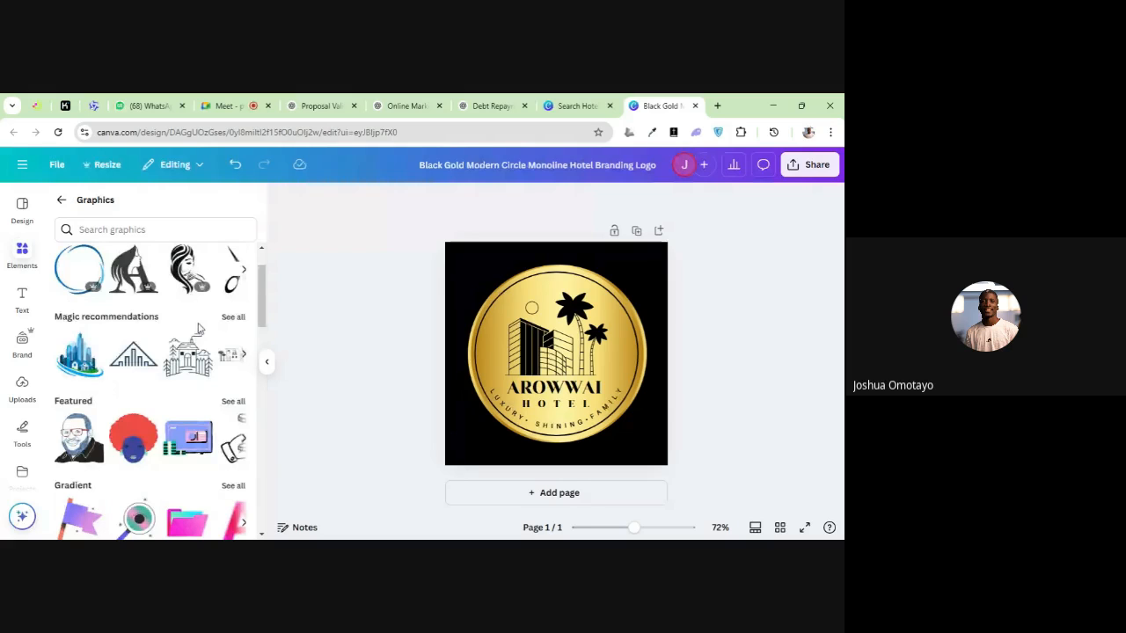
pyautogui.scroll(1, 236, 334)
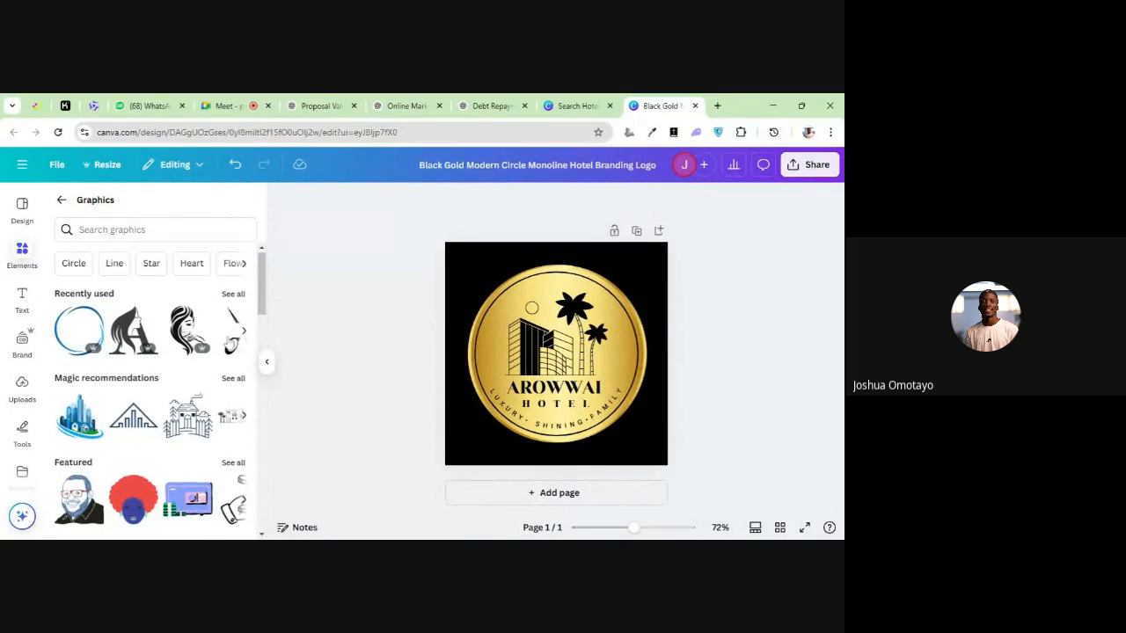
pyautogui.scroll(-1, 232, 425)
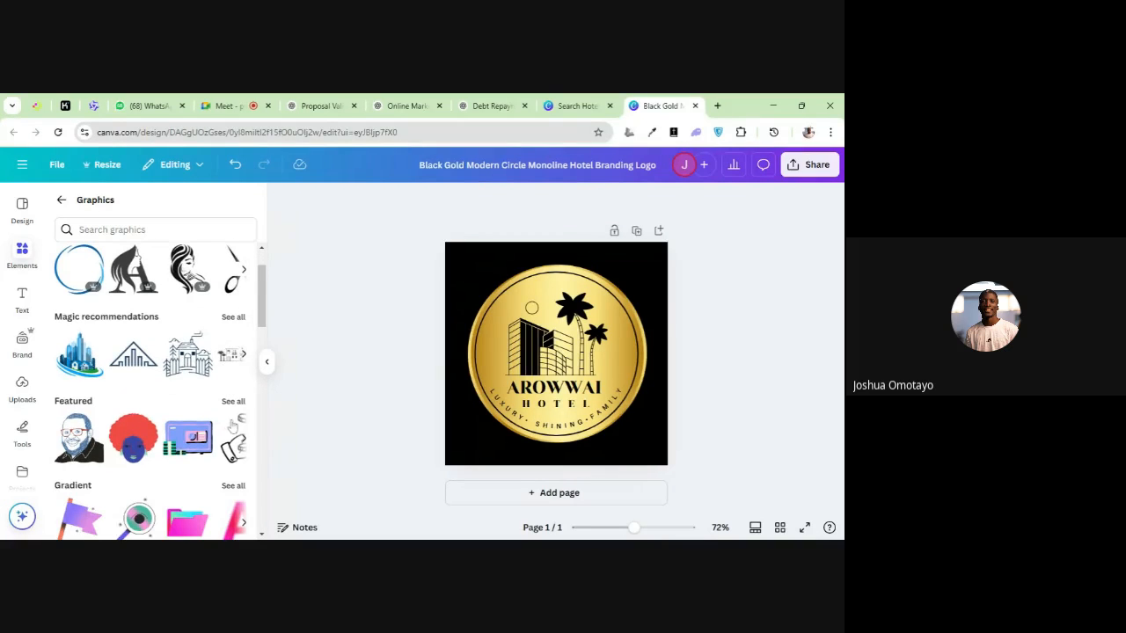
# Add the outlined banknotes graphic from the Featured collection near the page's upper-right corner and recolor it white
pyautogui.click(233, 401)
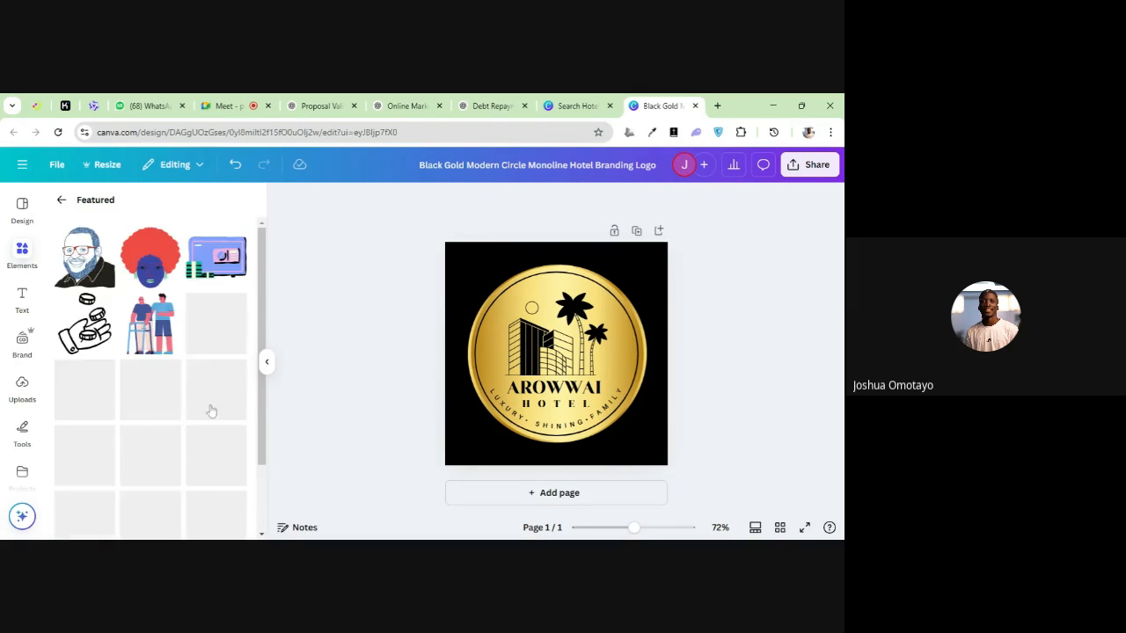
pyautogui.scroll(-2, 211, 411)
pyautogui.scroll(2, 212, 410)
pyautogui.scroll(-1, 205, 411)
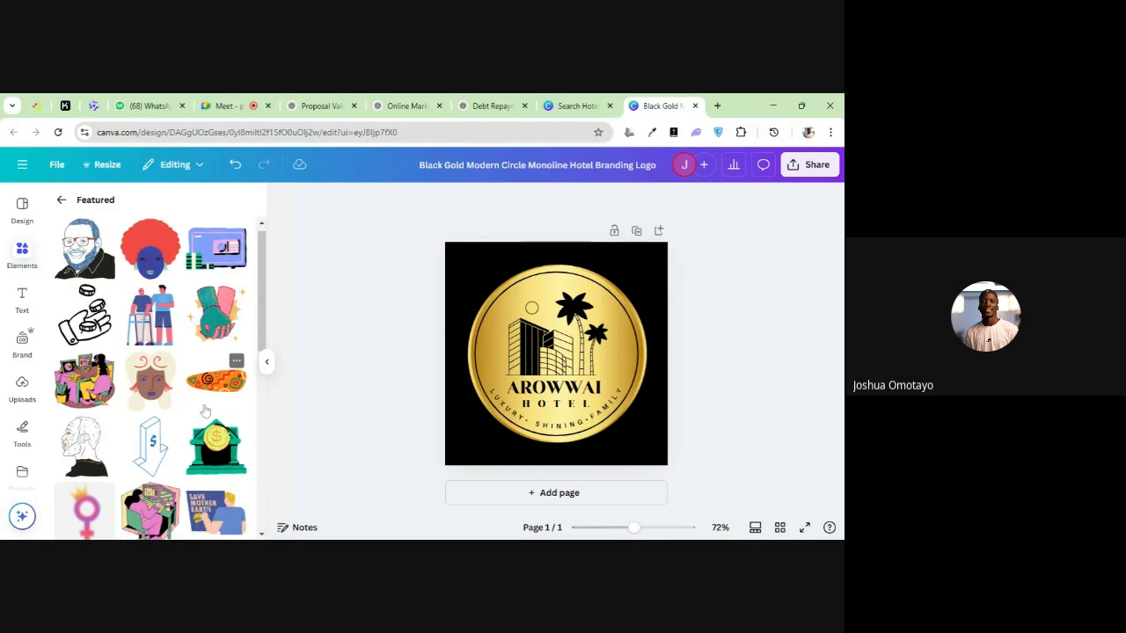
pyautogui.scroll(-5, 205, 411)
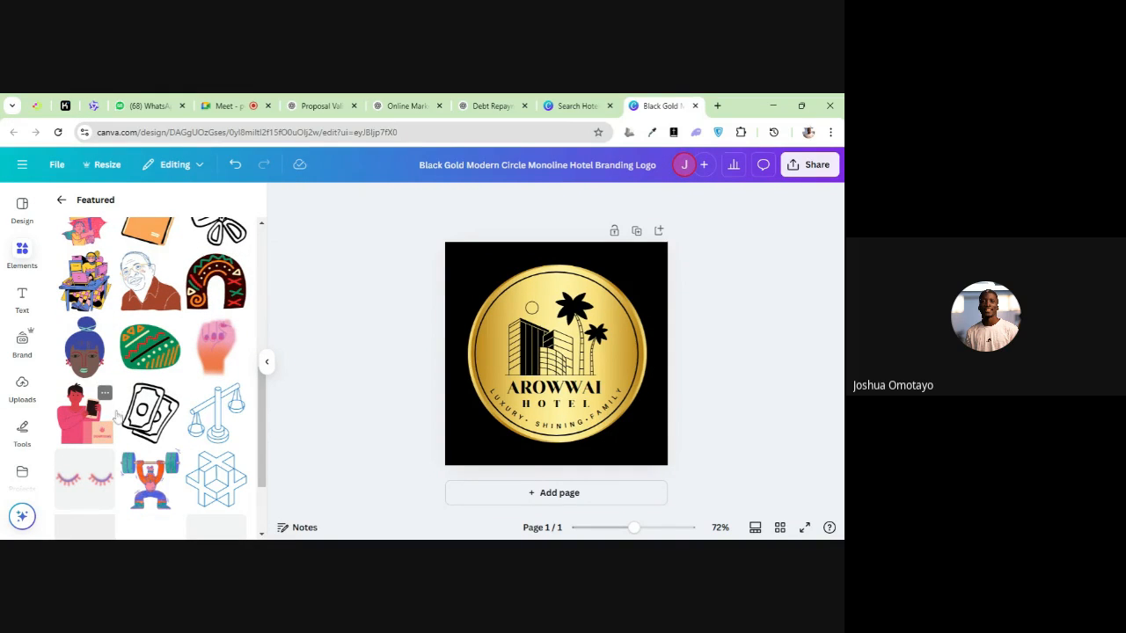
pyautogui.scroll(-2, 134, 425)
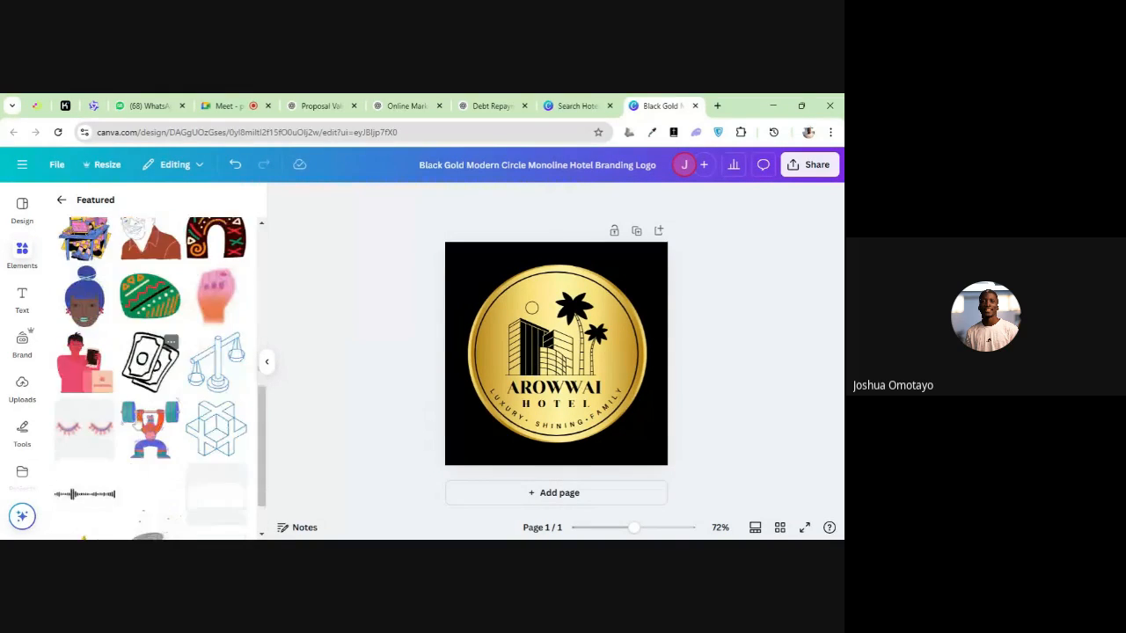
pyautogui.scroll(1, 134, 425)
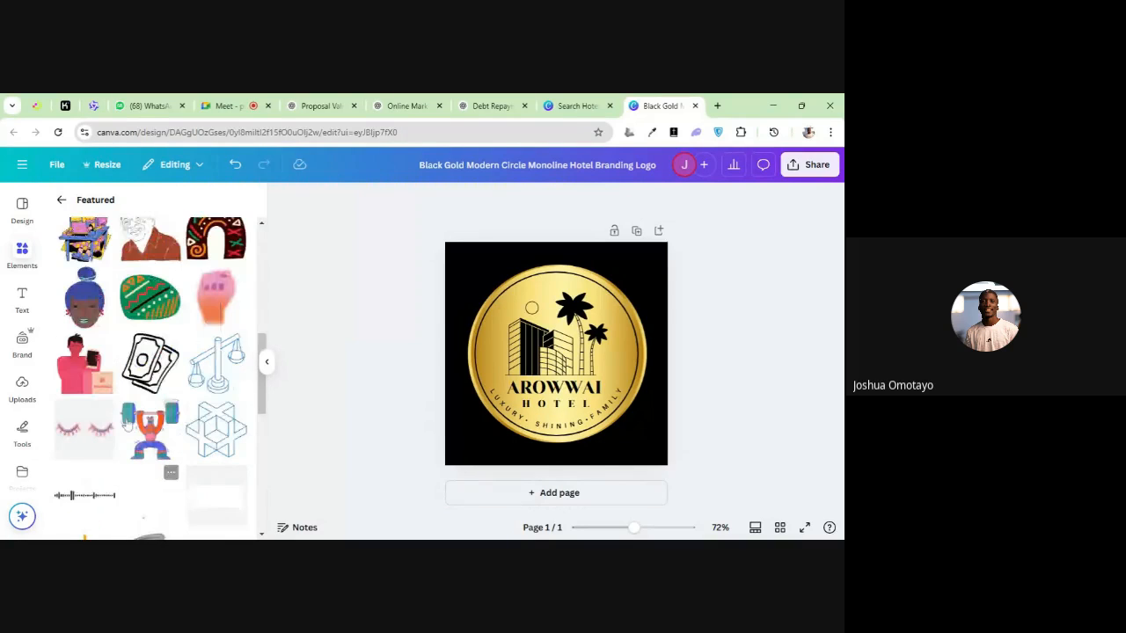
pyautogui.click(154, 369)
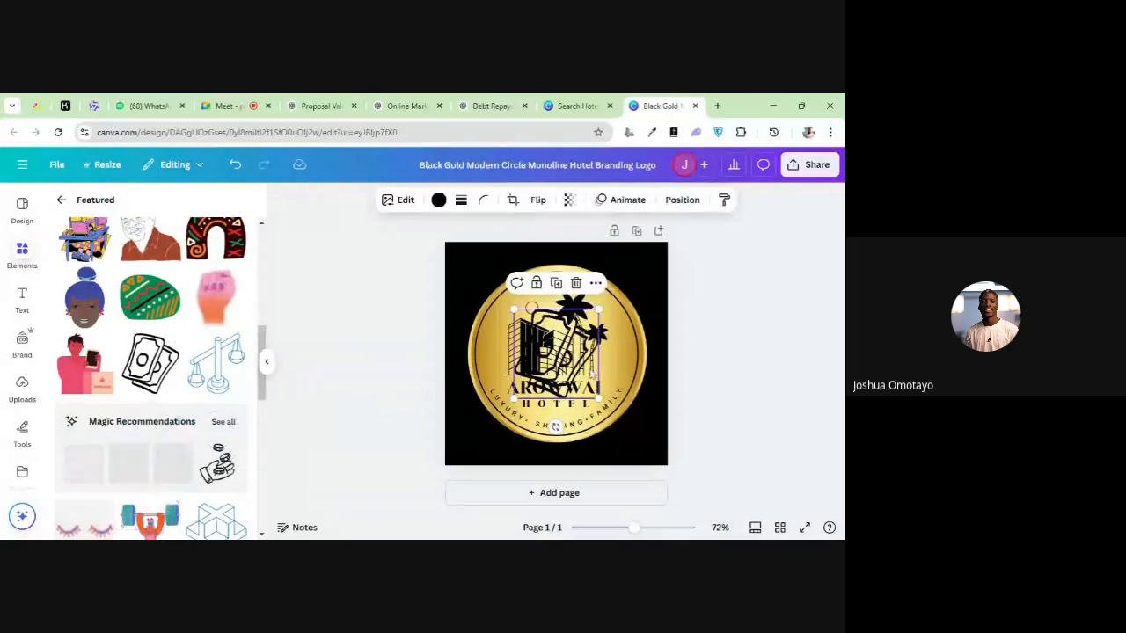
pyautogui.moveTo(566, 351); pyautogui.dragTo(621, 292)
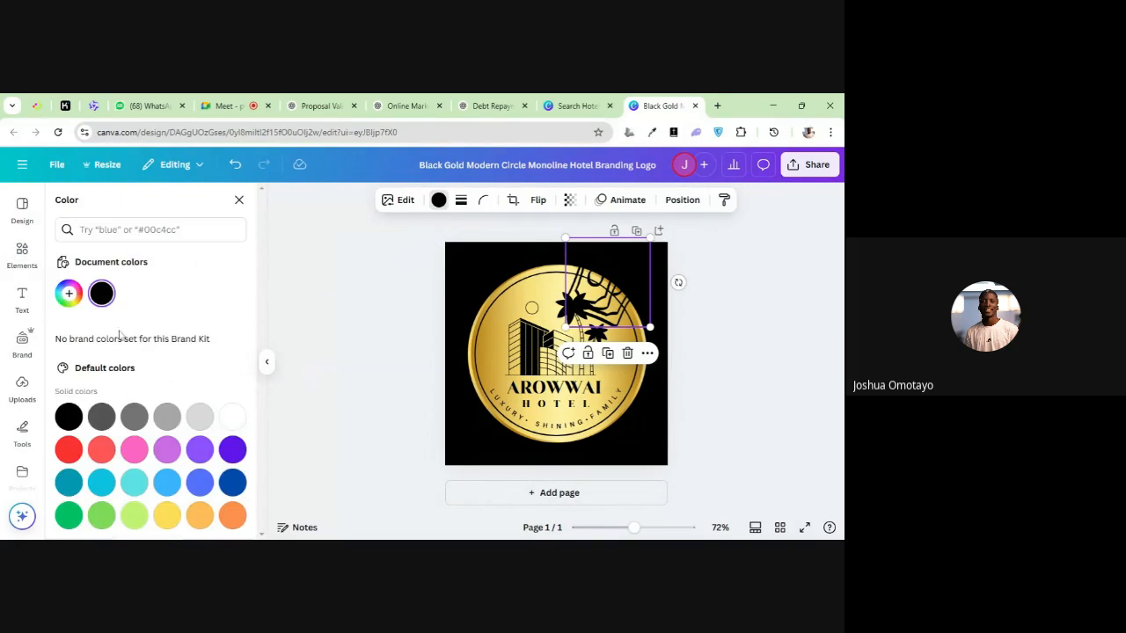
pyautogui.click(233, 417)
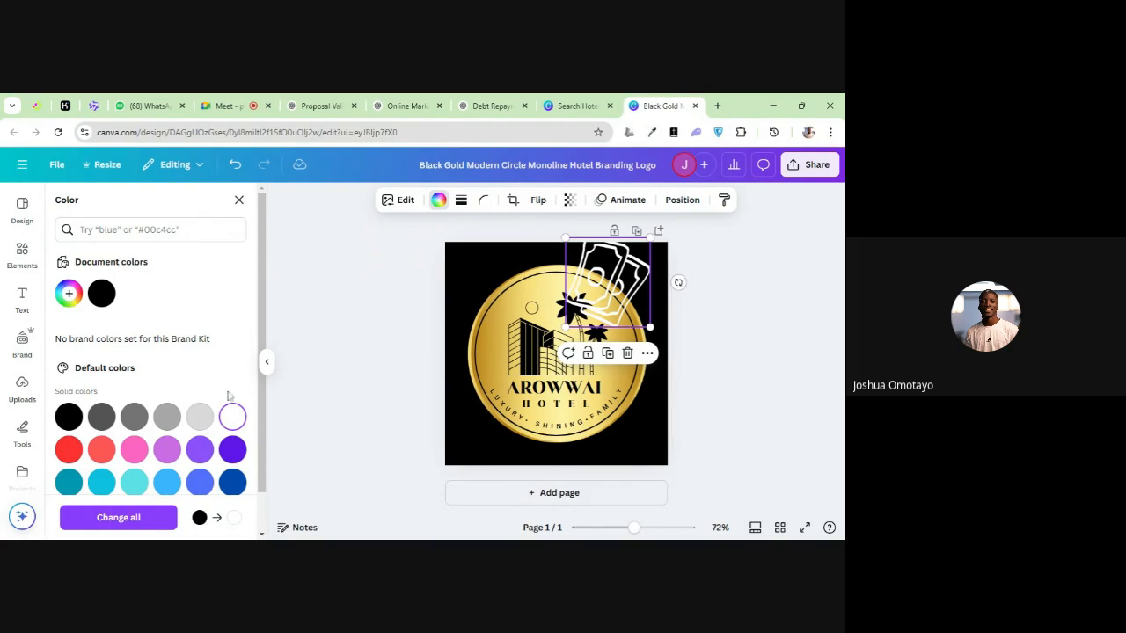
# Shrink the white banknotes graphic into the page's lower-right corner and delete it
pyautogui.moveTo(649, 237); pyautogui.dragTo(612, 284)
pyautogui.moveTo(593, 321); pyautogui.dragTo(636, 455)
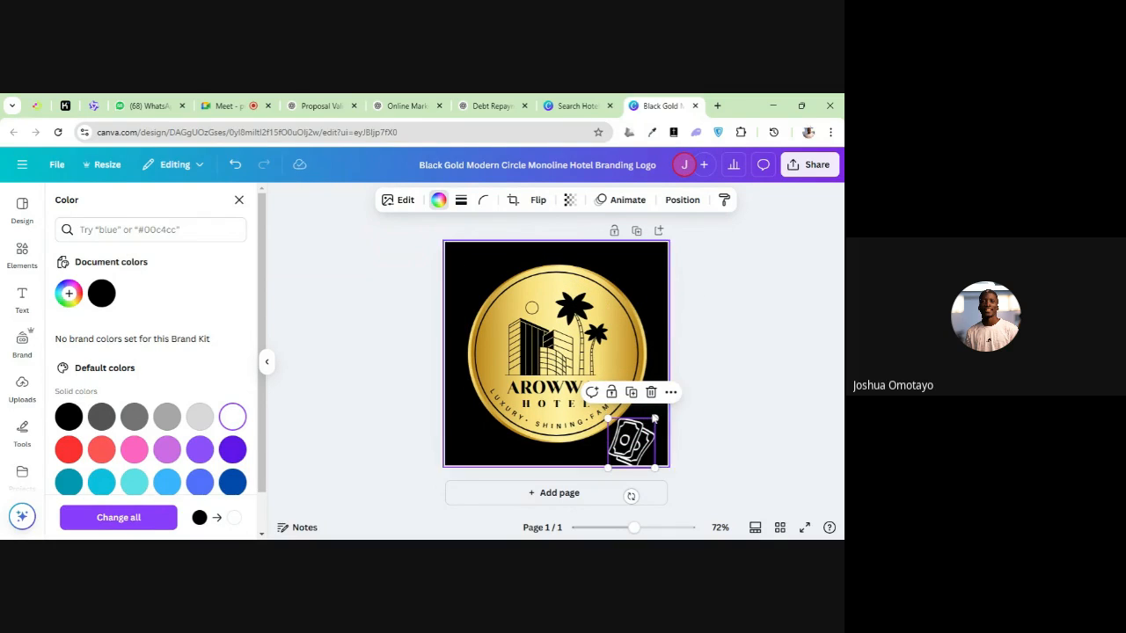
pyautogui.moveTo(655, 419); pyautogui.dragTo(637, 436)
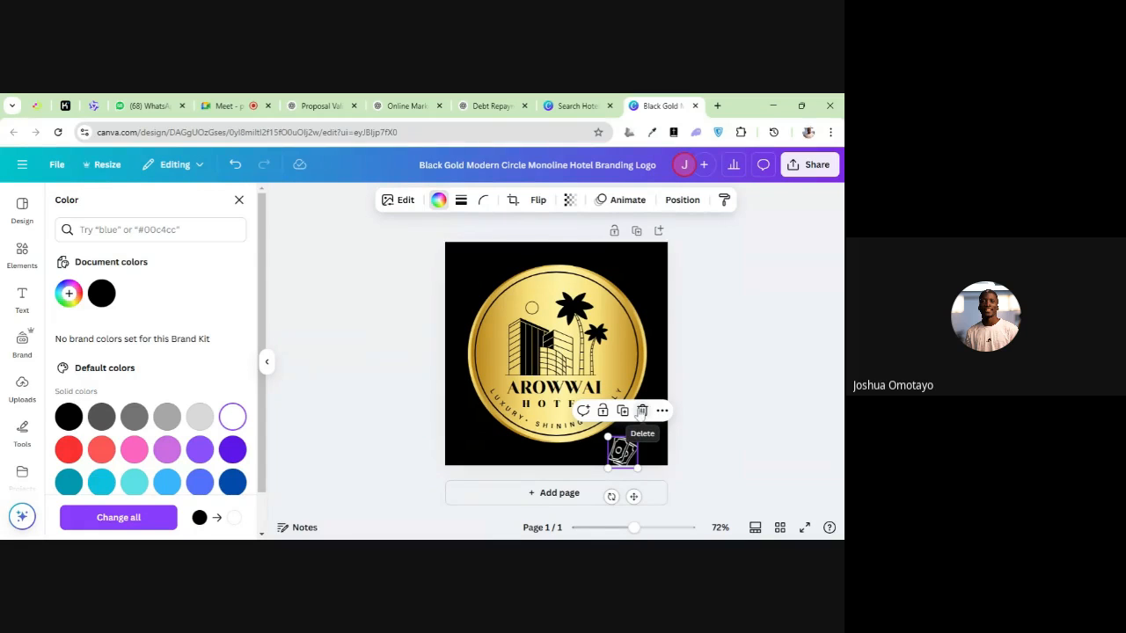
pyautogui.click(642, 411)
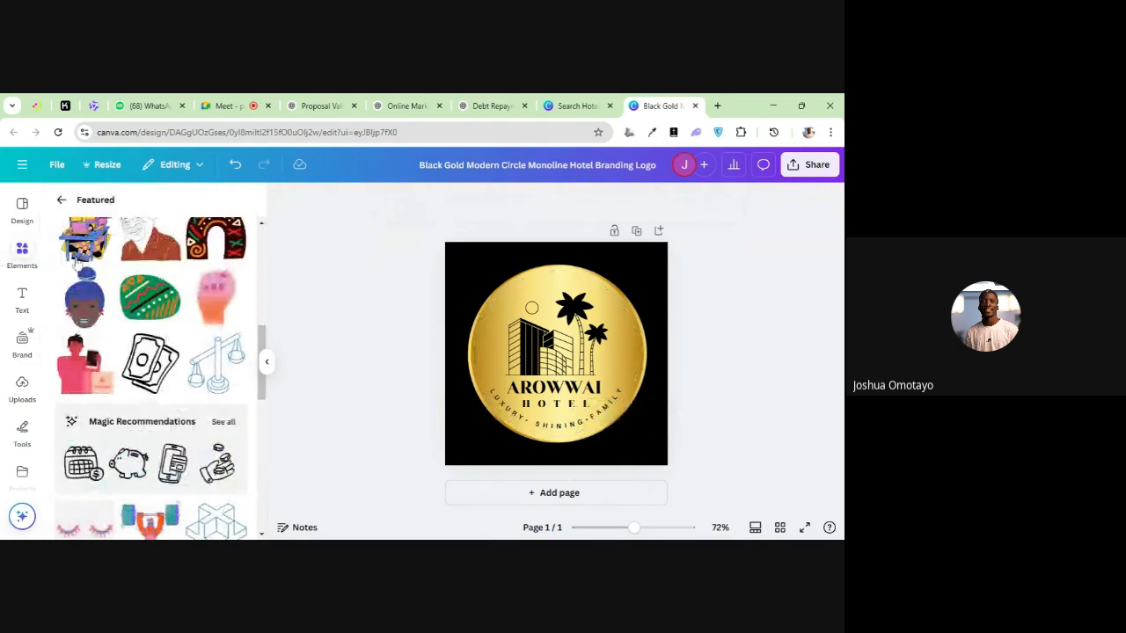
# Return to the Elements overview and look through its stickers, photos, videos and audio categories
pyautogui.click(62, 201)
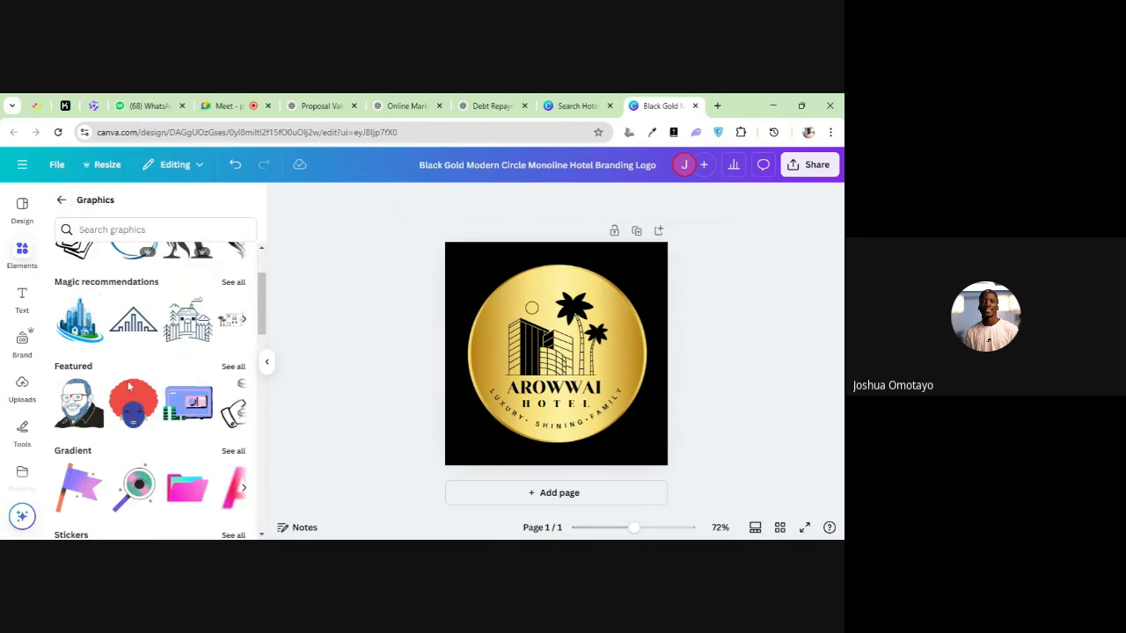
pyautogui.click(62, 200)
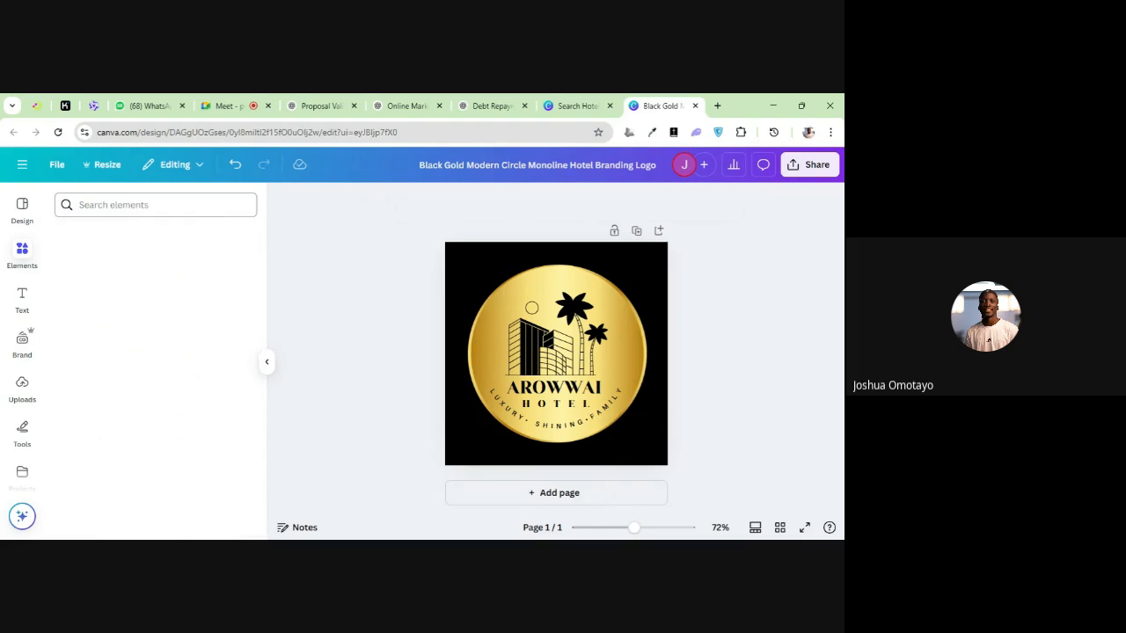
pyautogui.scroll(-2, 103, 397)
pyautogui.scroll(5, 103, 398)
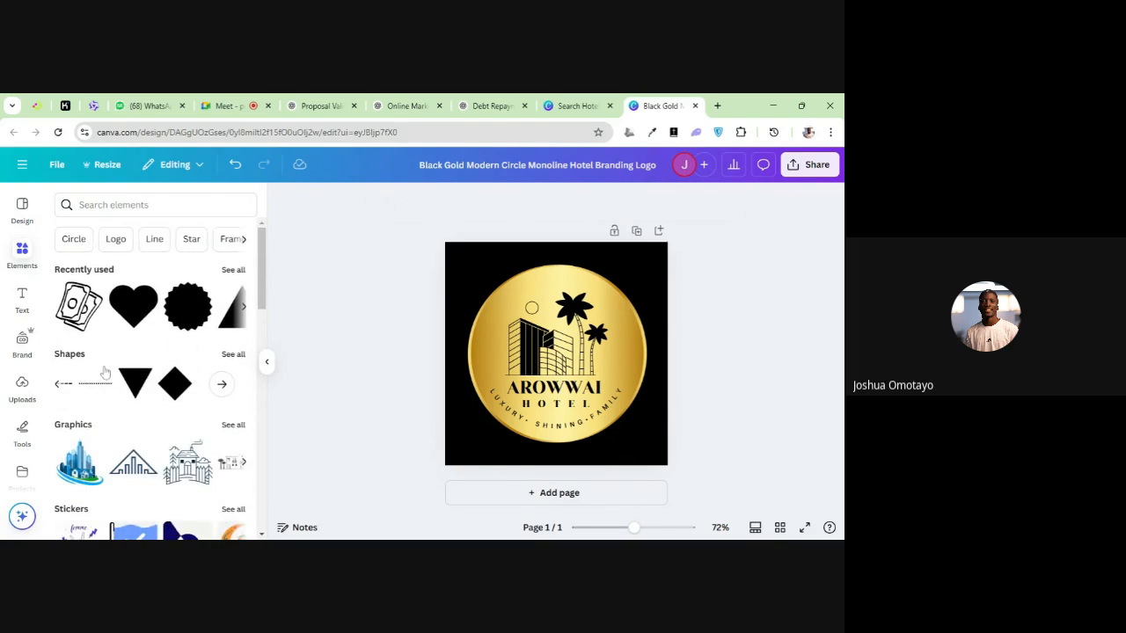
pyautogui.scroll(-3, 103, 398)
pyautogui.scroll(-1, 101, 372)
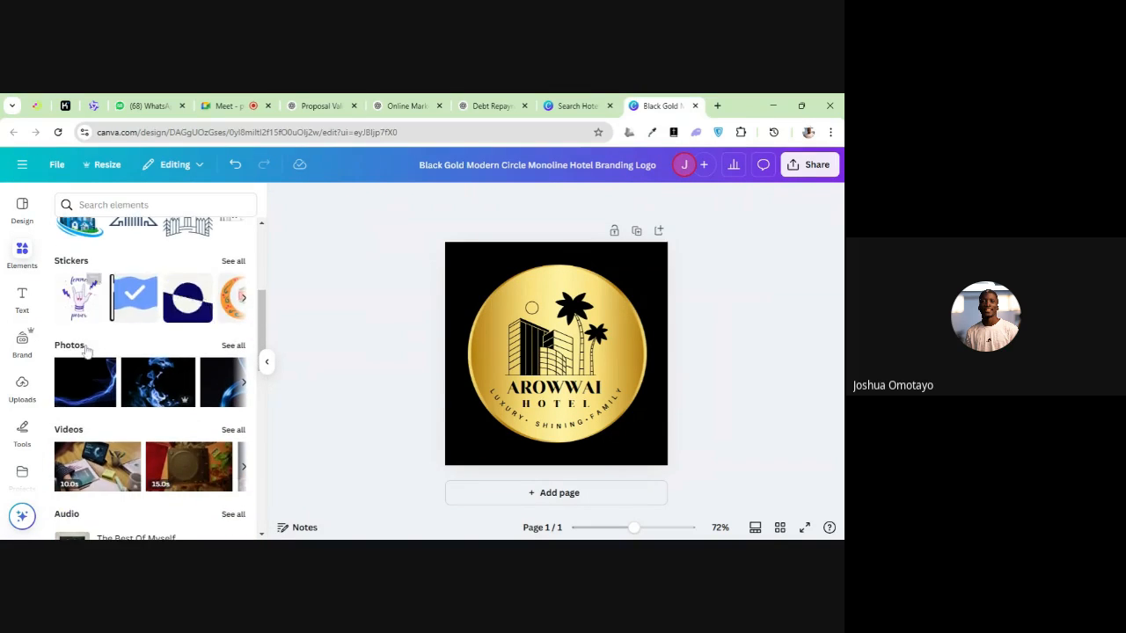
pyautogui.scroll(-2, 101, 379)
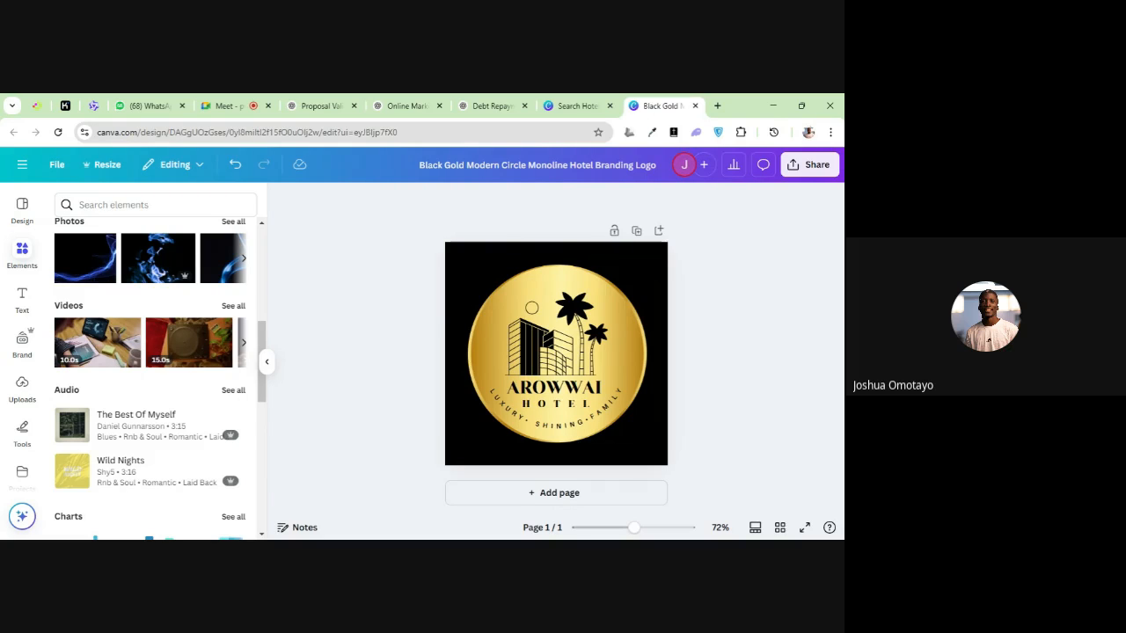
# Try out the 15-second turntable video on the logo page by previewing its playback, and delete it
pyautogui.moveTo(186, 350)
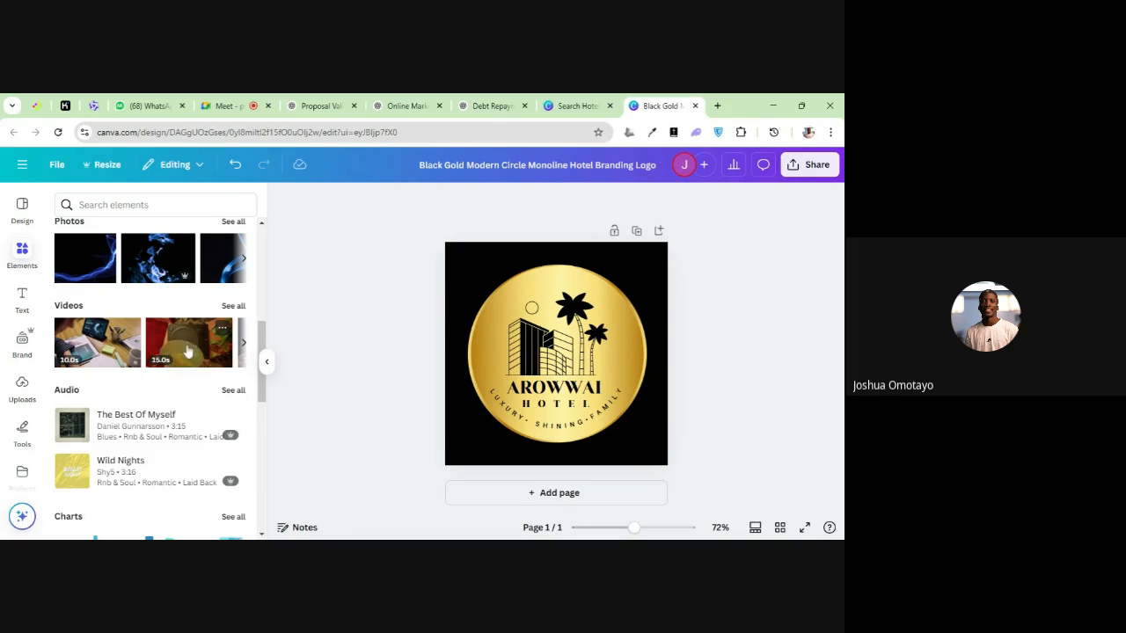
pyautogui.click(186, 350)
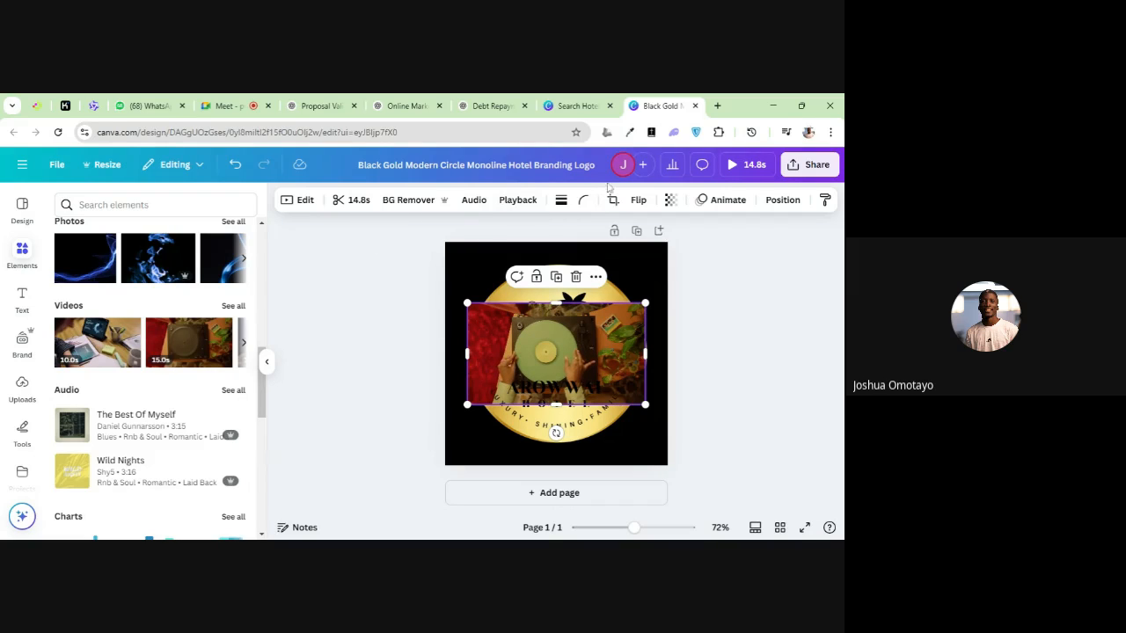
pyautogui.click(733, 166)
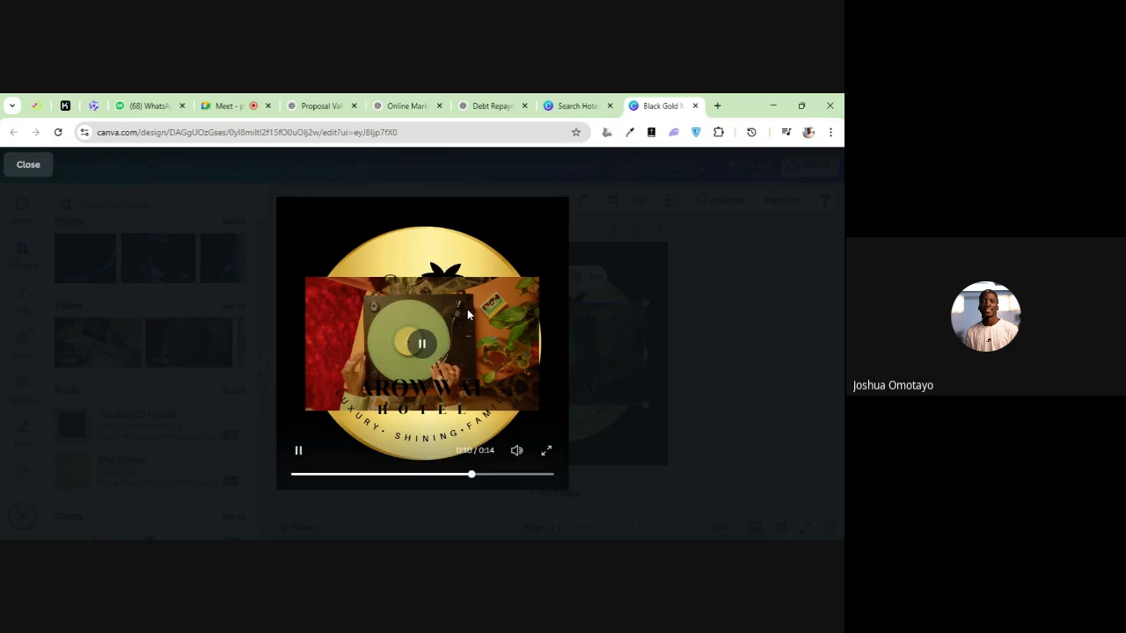
pyautogui.press('Escape')
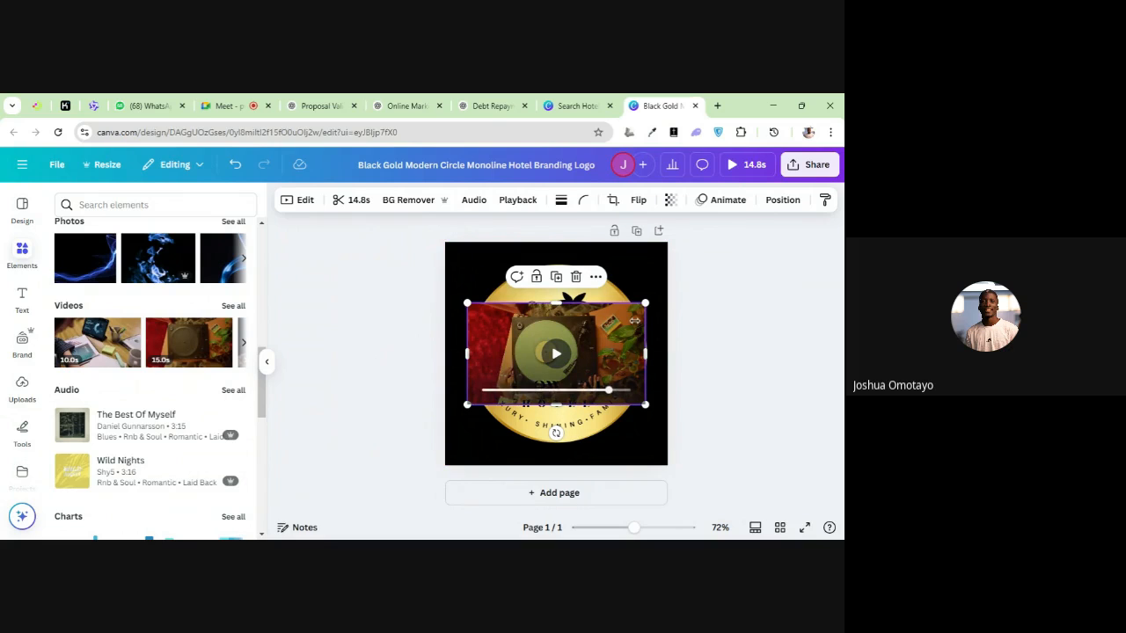
pyautogui.click(576, 277)
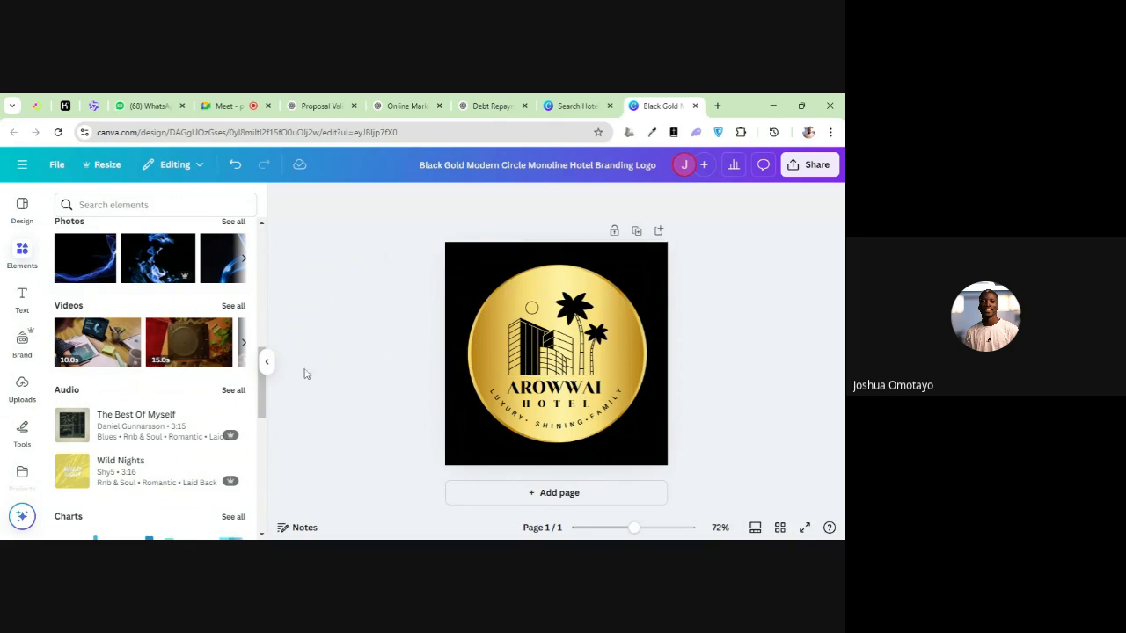
# Search the elements library for "boat cruise"
pyautogui.scroll(3, 110, 361)
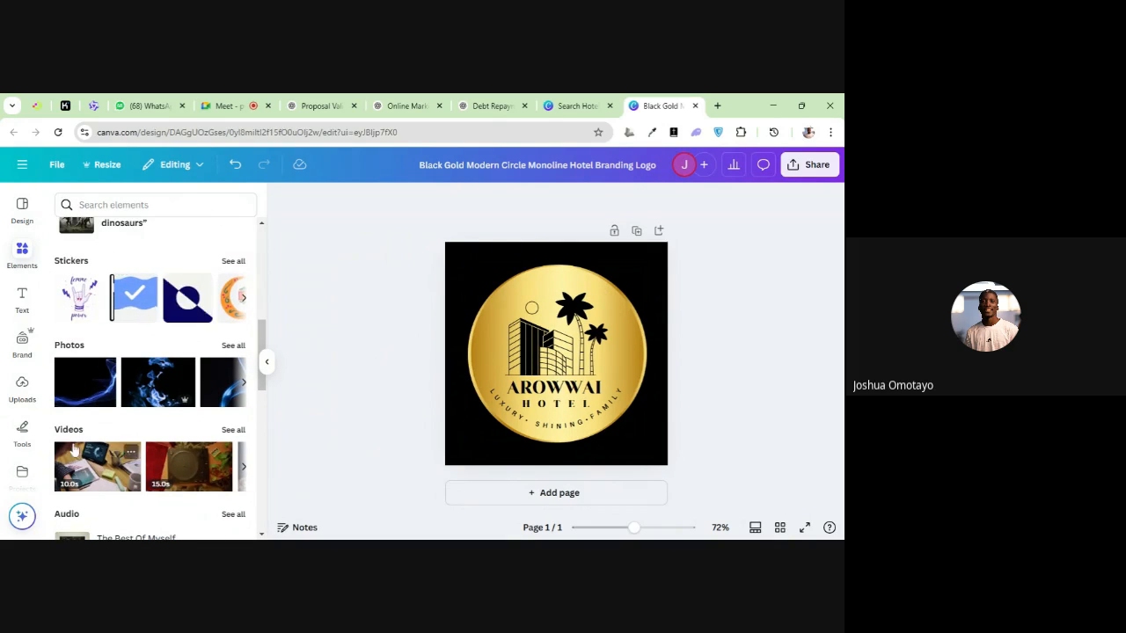
pyautogui.scroll(3, 88, 346)
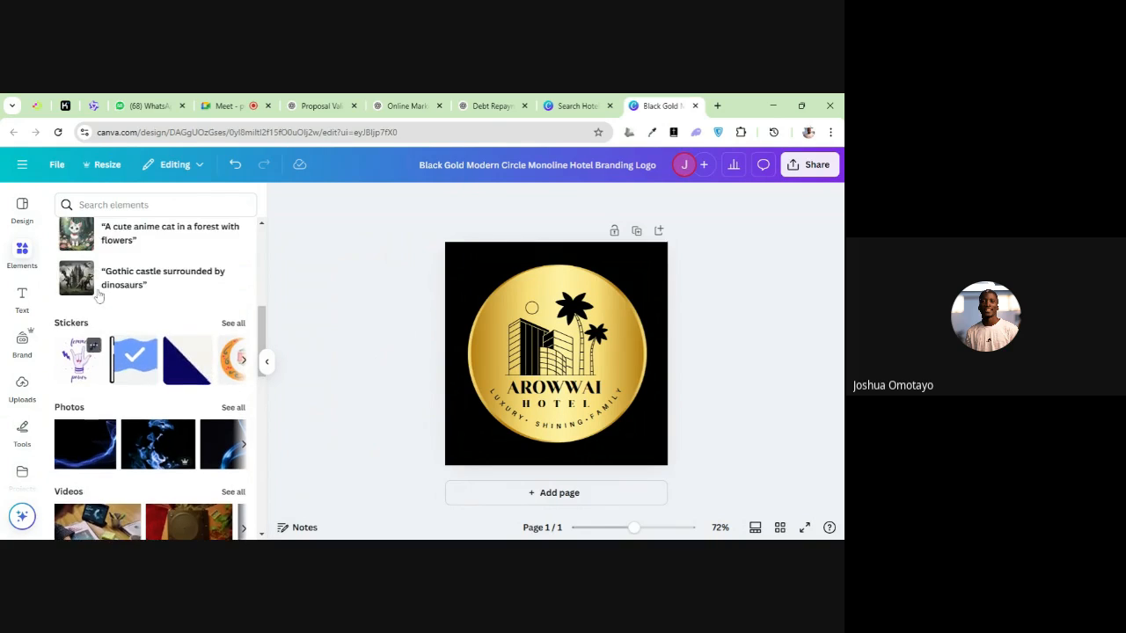
pyautogui.scroll(4, 84, 317)
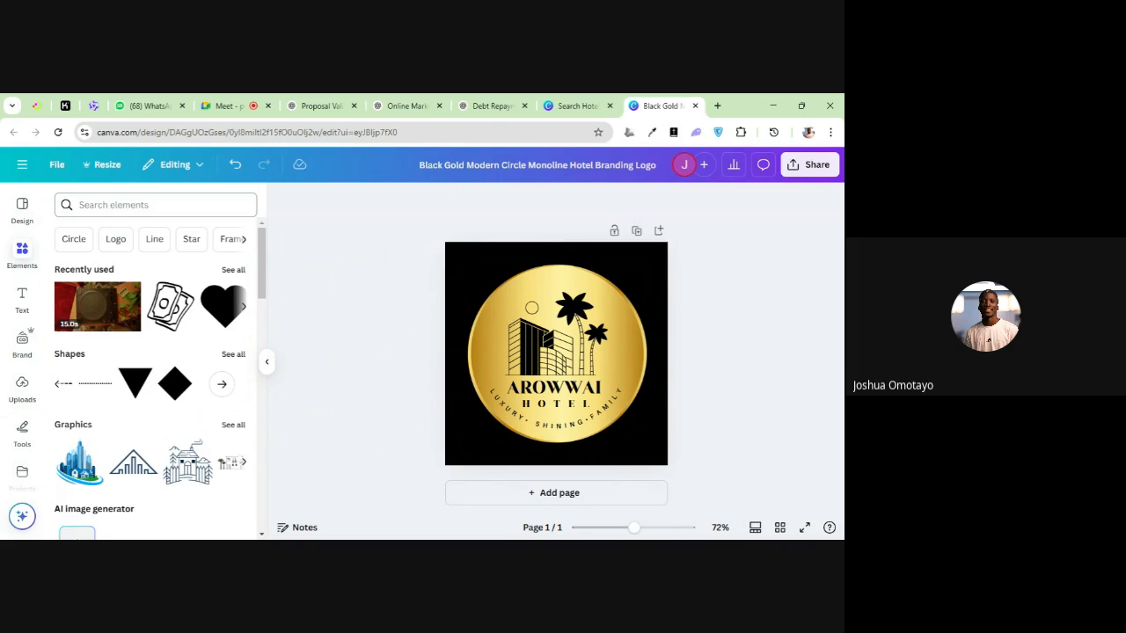
pyautogui.click(123, 205)
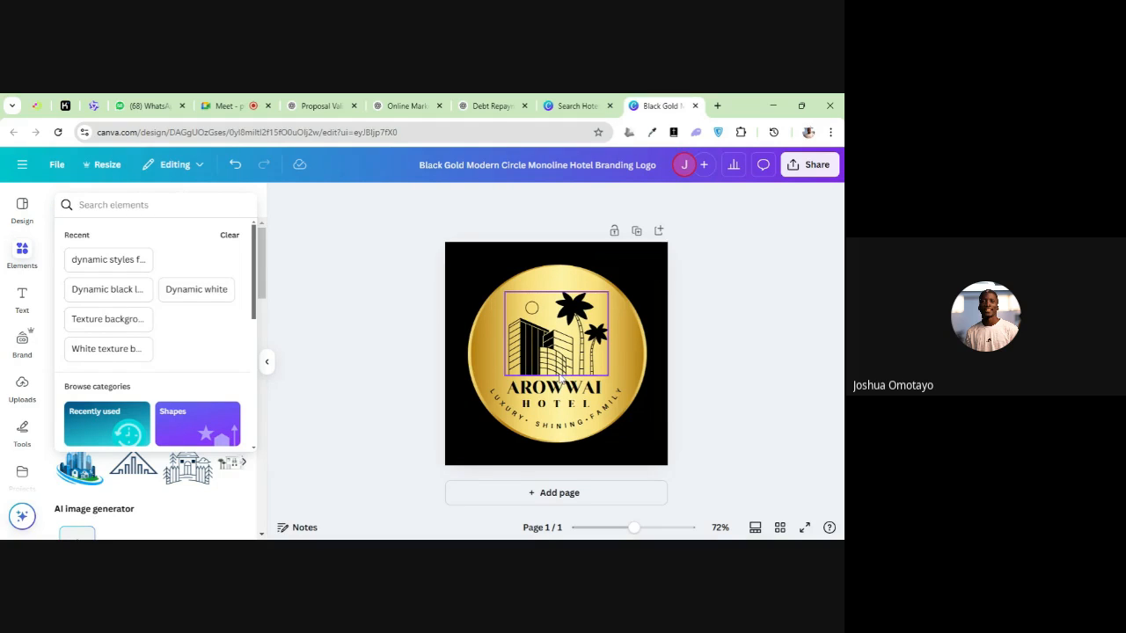
pyautogui.click(109, 205)
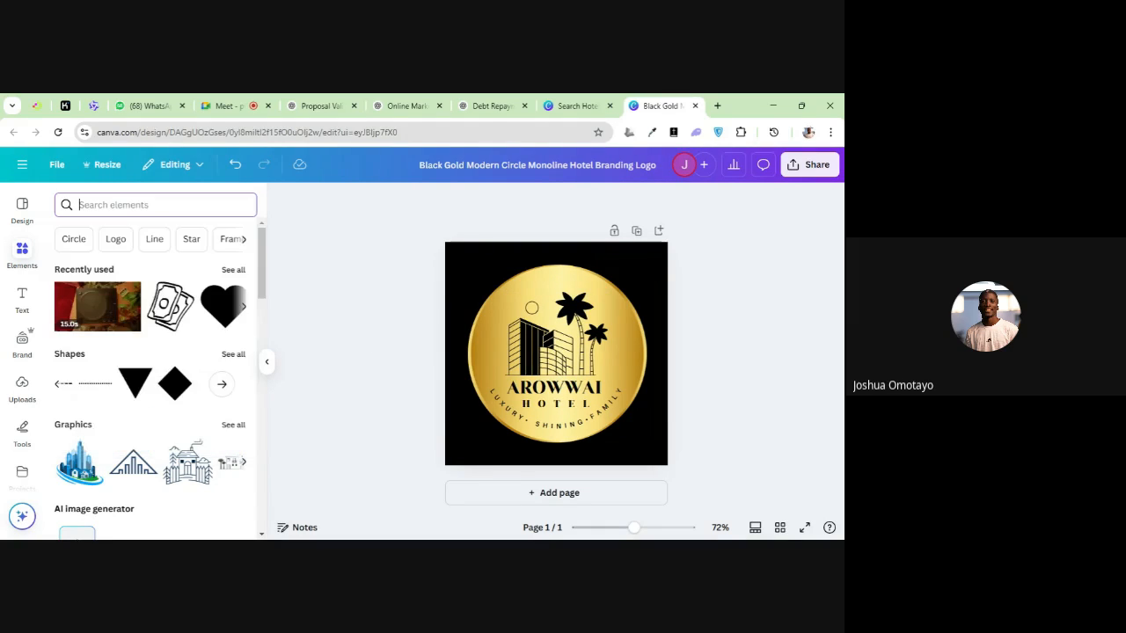
pyautogui.write('boat')
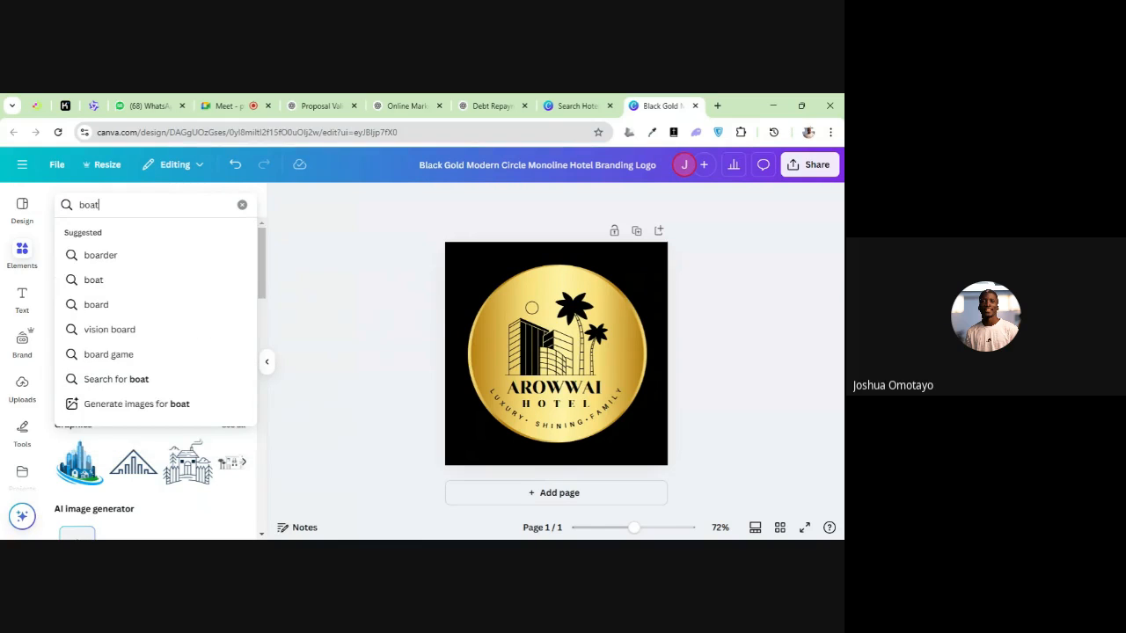
pyautogui.write(' crui')
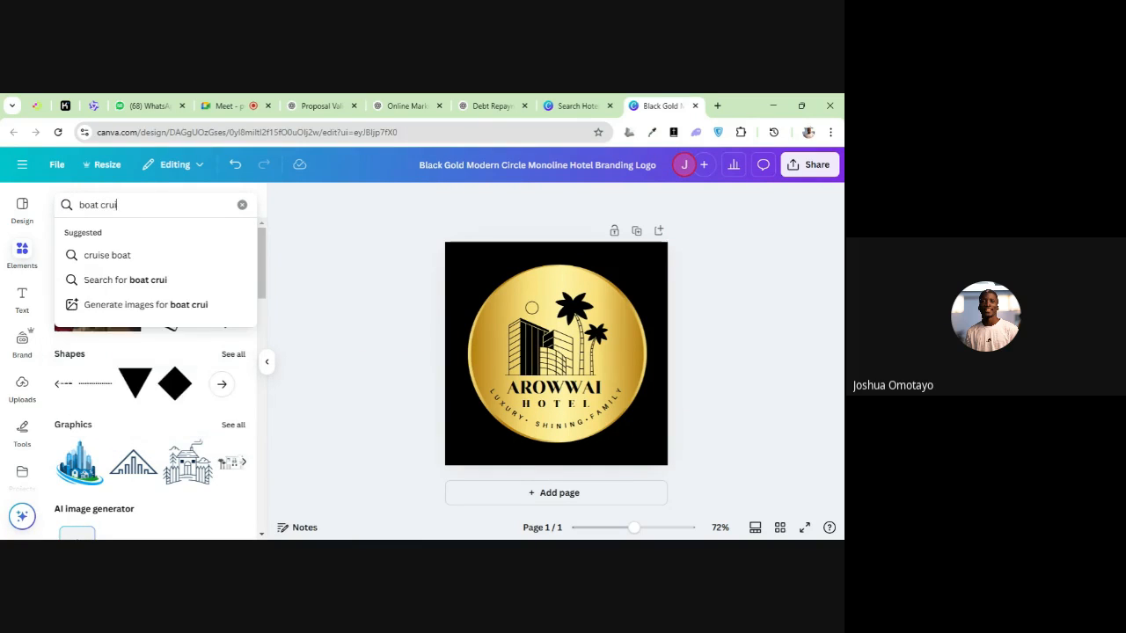
pyautogui.write('se')
pyautogui.press('Return')
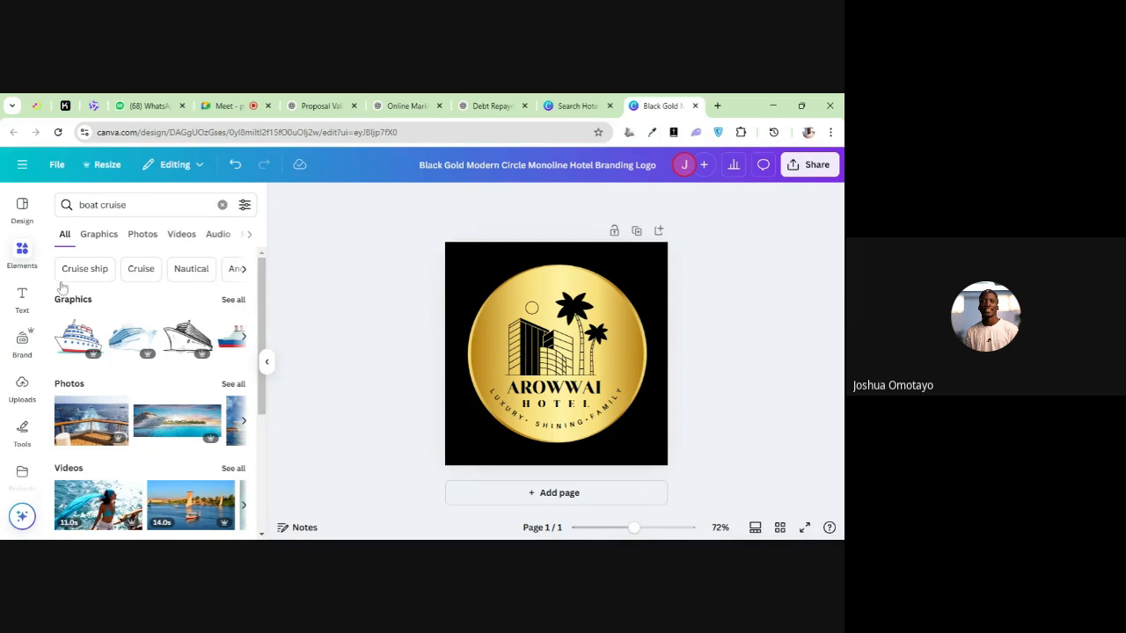
# Look through the boat cruise results by category: graphics, photos, videos, audio, frames, shapes, mockups and charts
pyautogui.click(96, 237)
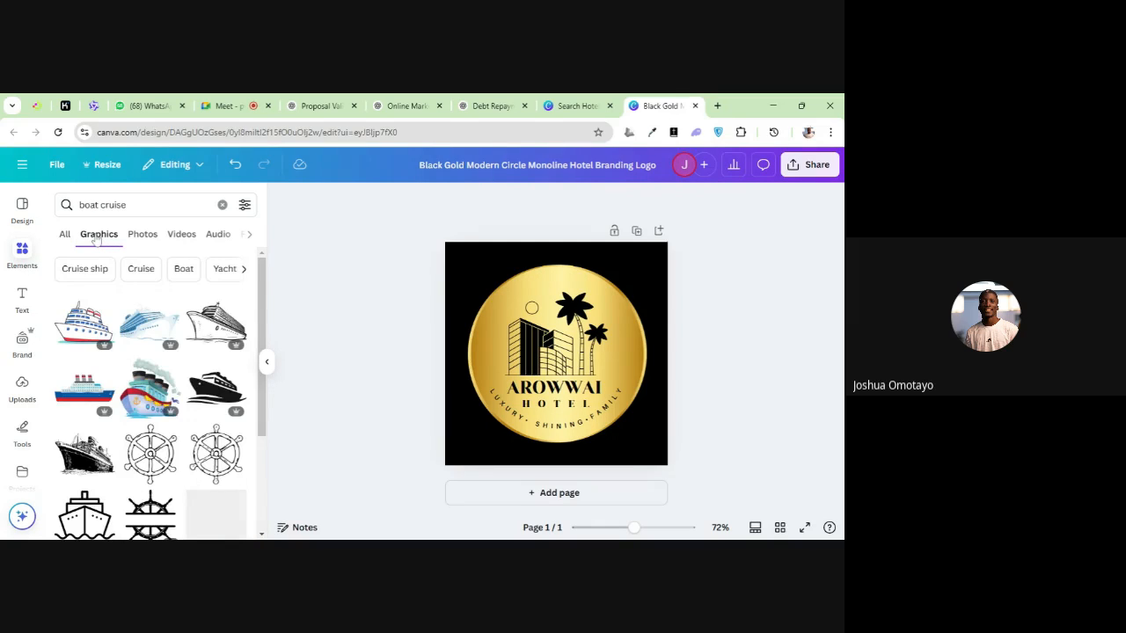
pyautogui.click(145, 239)
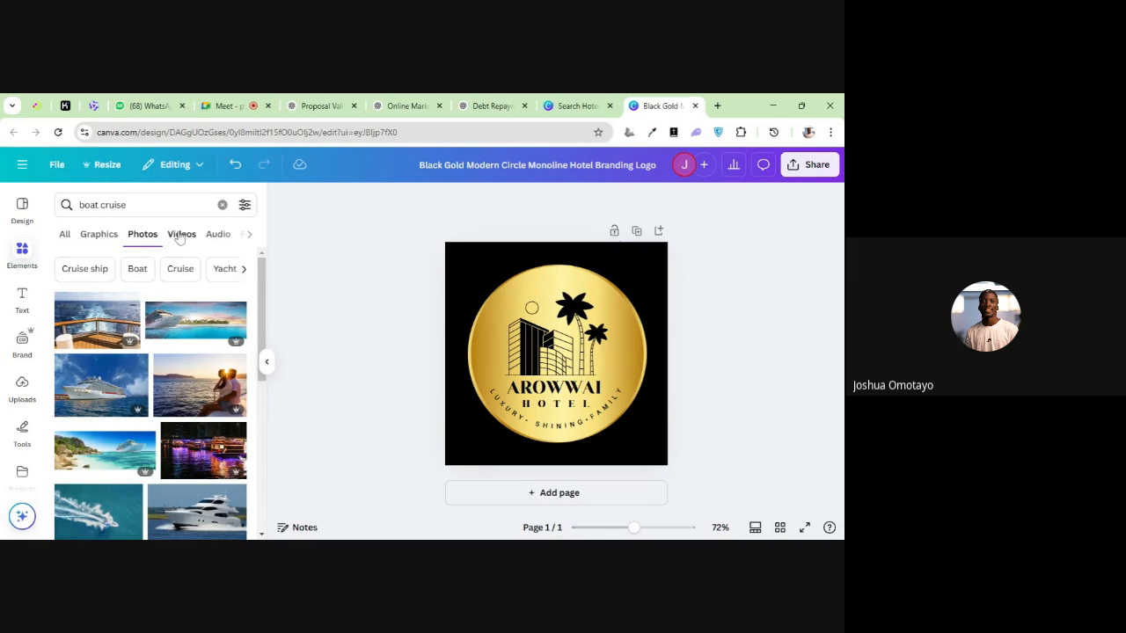
pyautogui.click(181, 236)
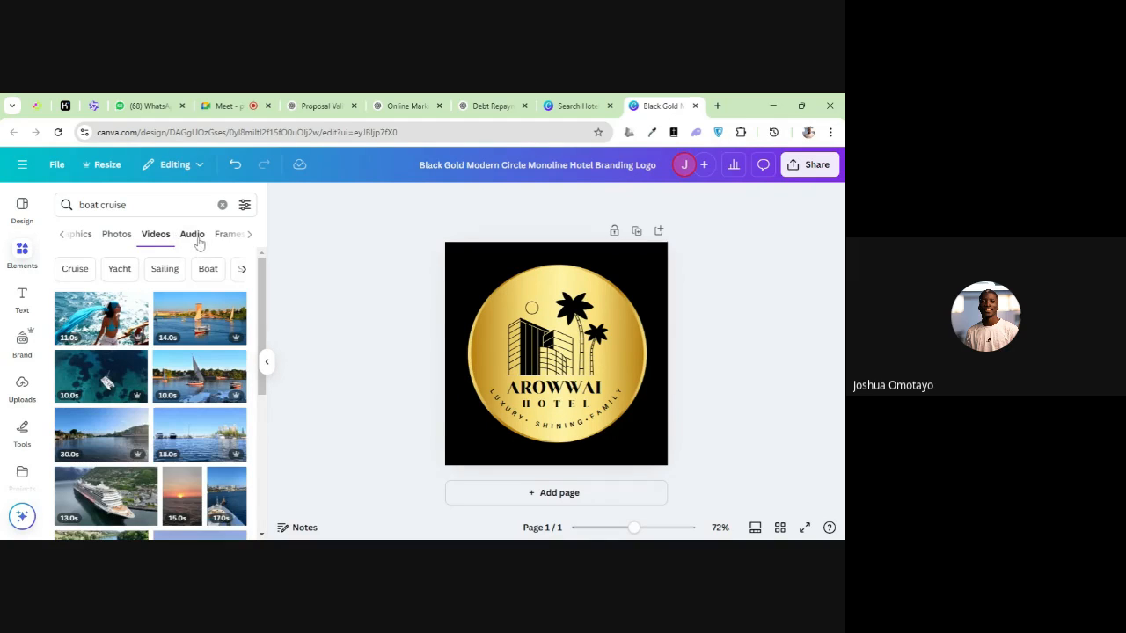
pyautogui.click(194, 235)
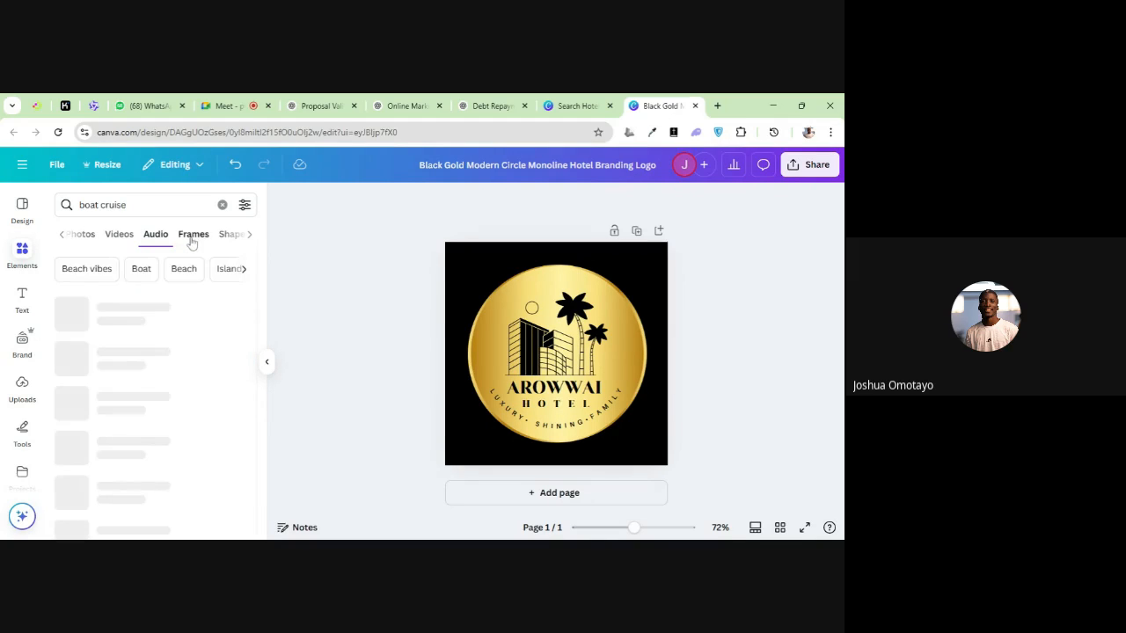
pyautogui.click(194, 236)
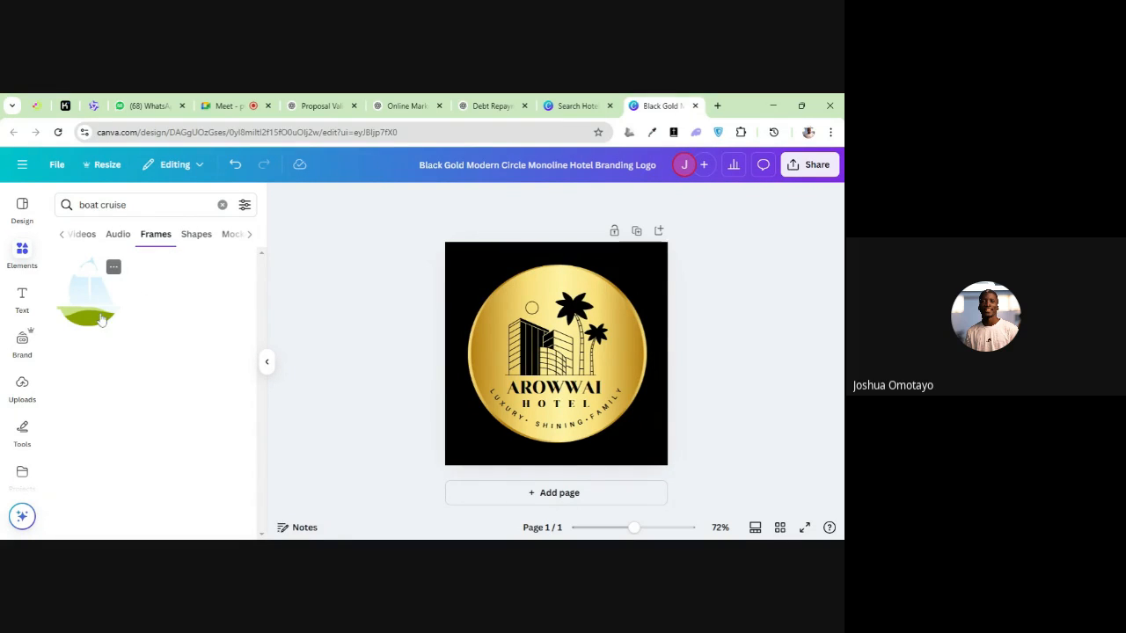
pyautogui.click(197, 235)
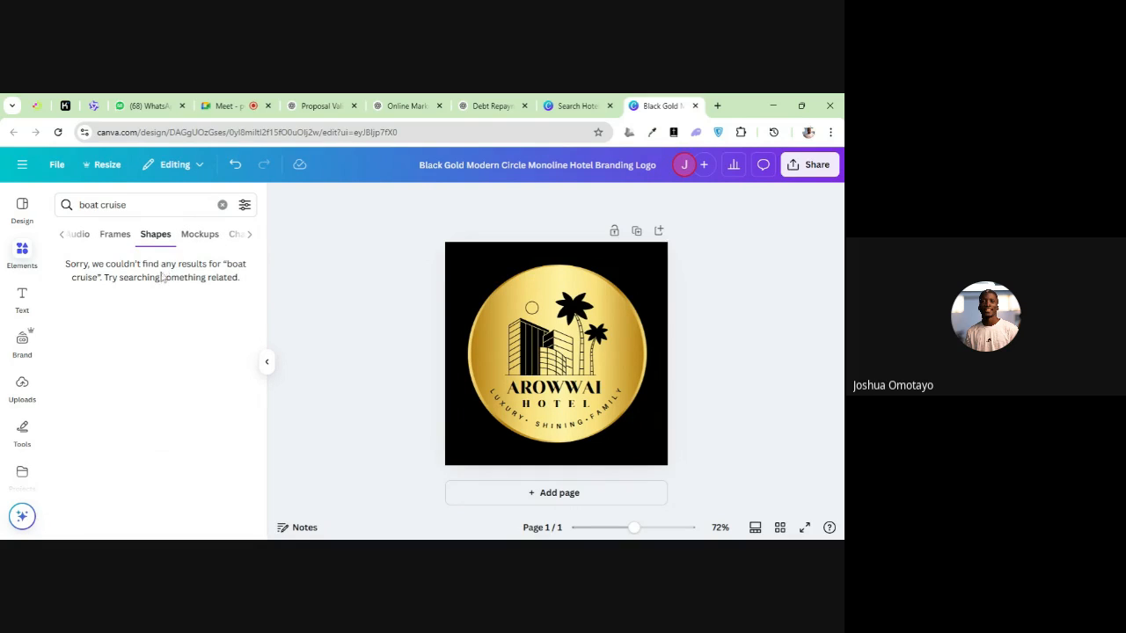
pyautogui.click(201, 241)
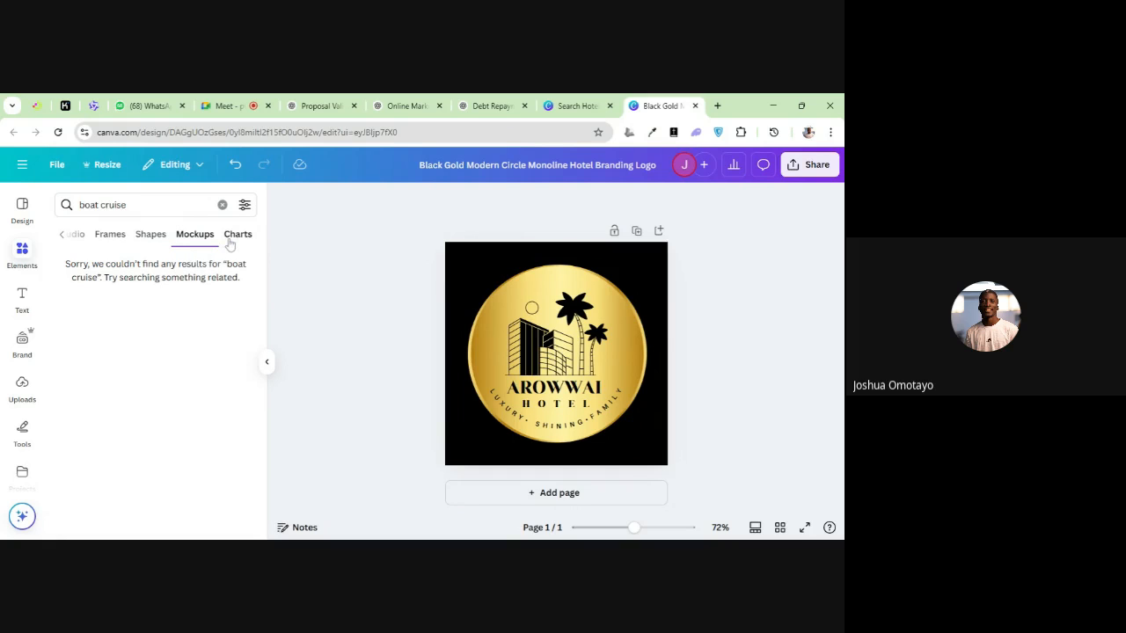
pyautogui.click(233, 242)
# Return to the boat cruise photos and look through the available pictures
pyautogui.click(63, 235)
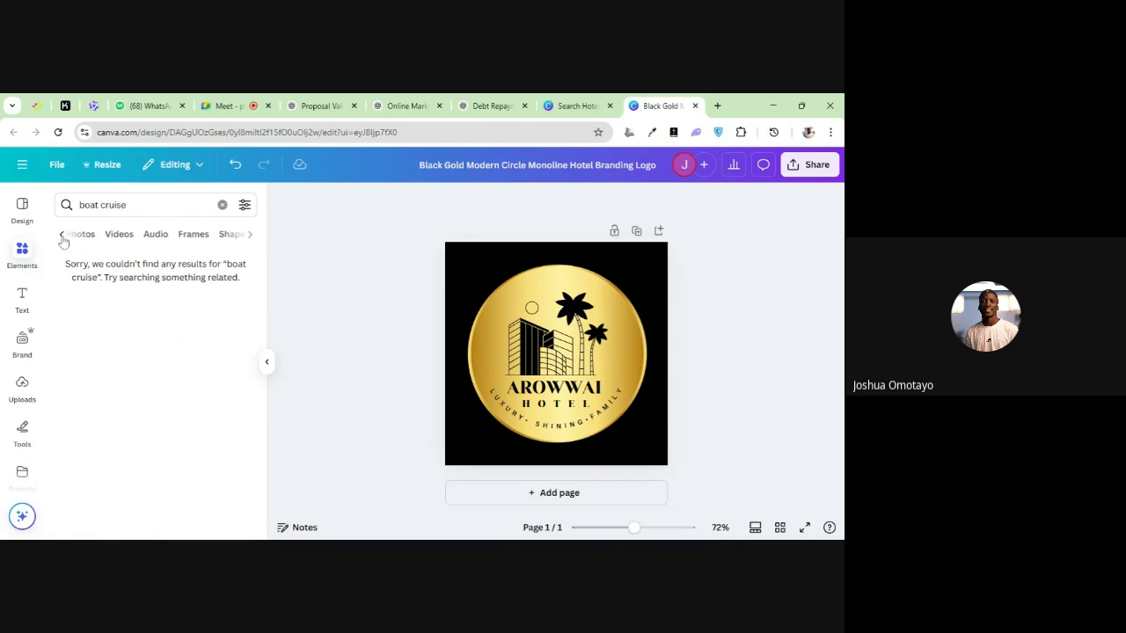
pyautogui.click(77, 239)
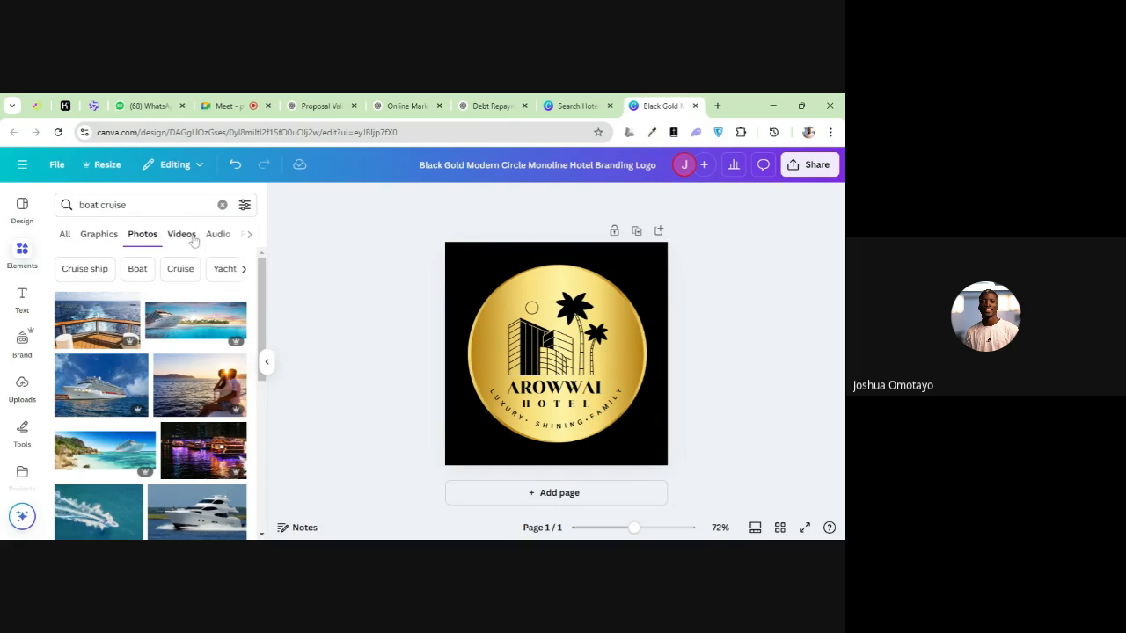
pyautogui.scroll(-1, 134, 404)
pyautogui.scroll(-3, 134, 405)
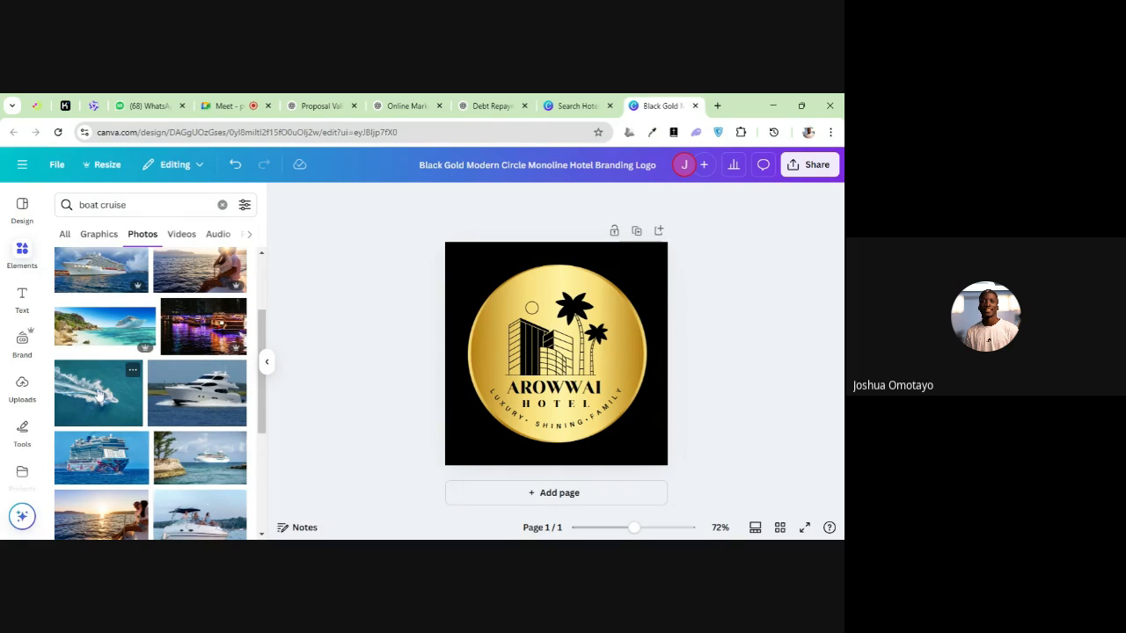
pyautogui.scroll(-3, 99, 400)
pyautogui.scroll(6, 99, 404)
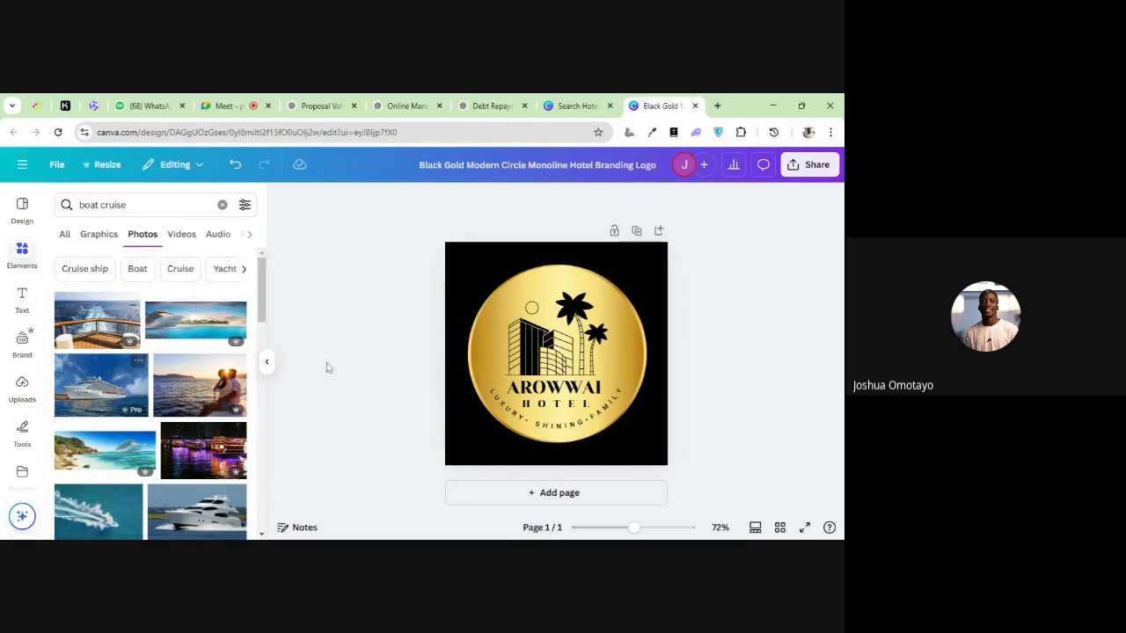
# Add the solid black cruise ship graphic and place it, reduced in size, beside the palm trees above the hotel name
pyautogui.click(97, 236)
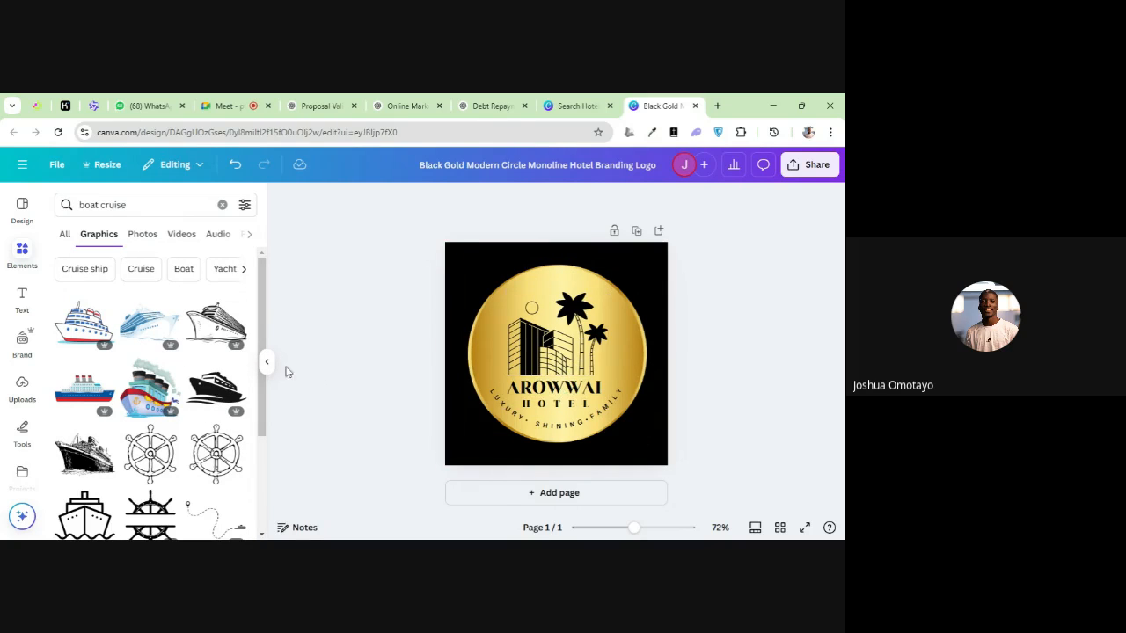
pyautogui.scroll(-3, 211, 422)
pyautogui.scroll(-2, 163, 433)
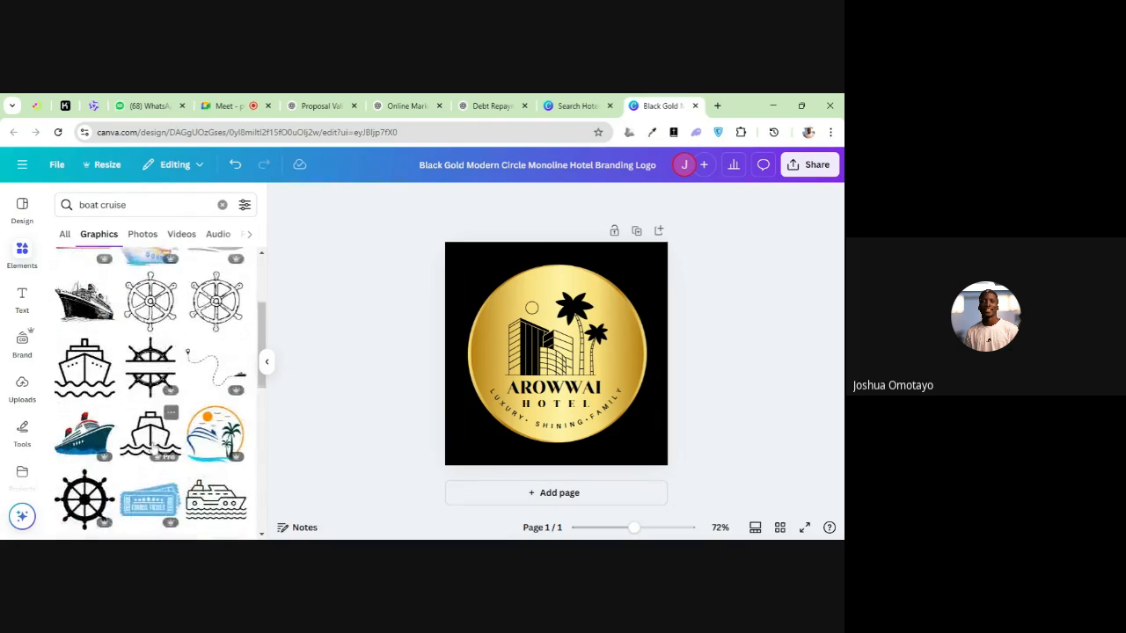
pyautogui.scroll(5, 202, 413)
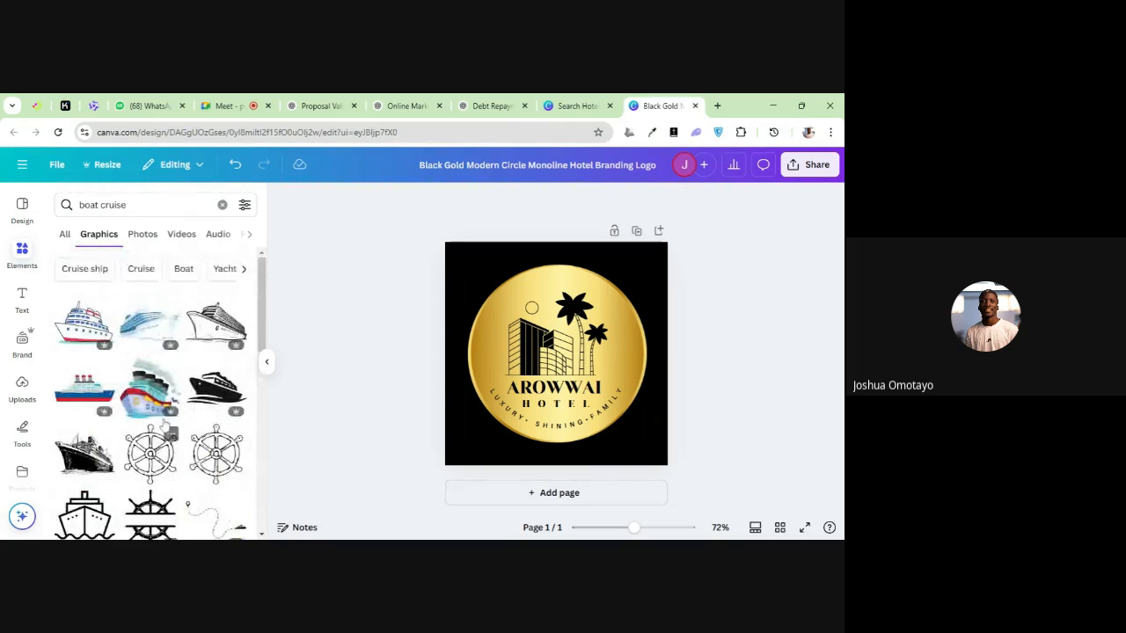
pyautogui.click(214, 387)
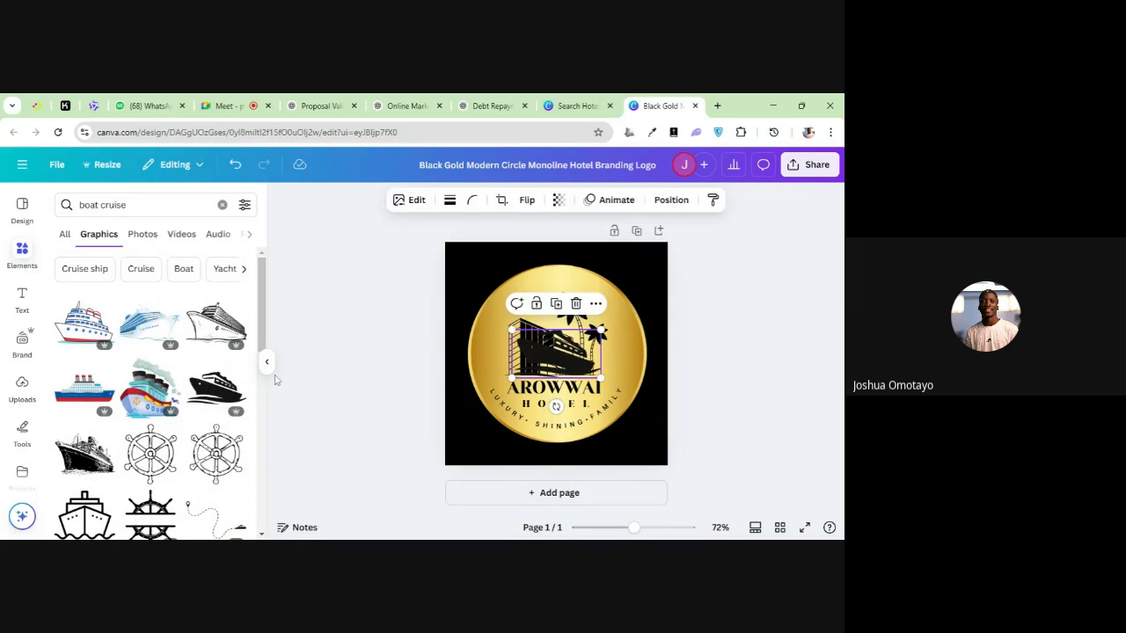
pyautogui.moveTo(554, 353); pyautogui.dragTo(609, 369)
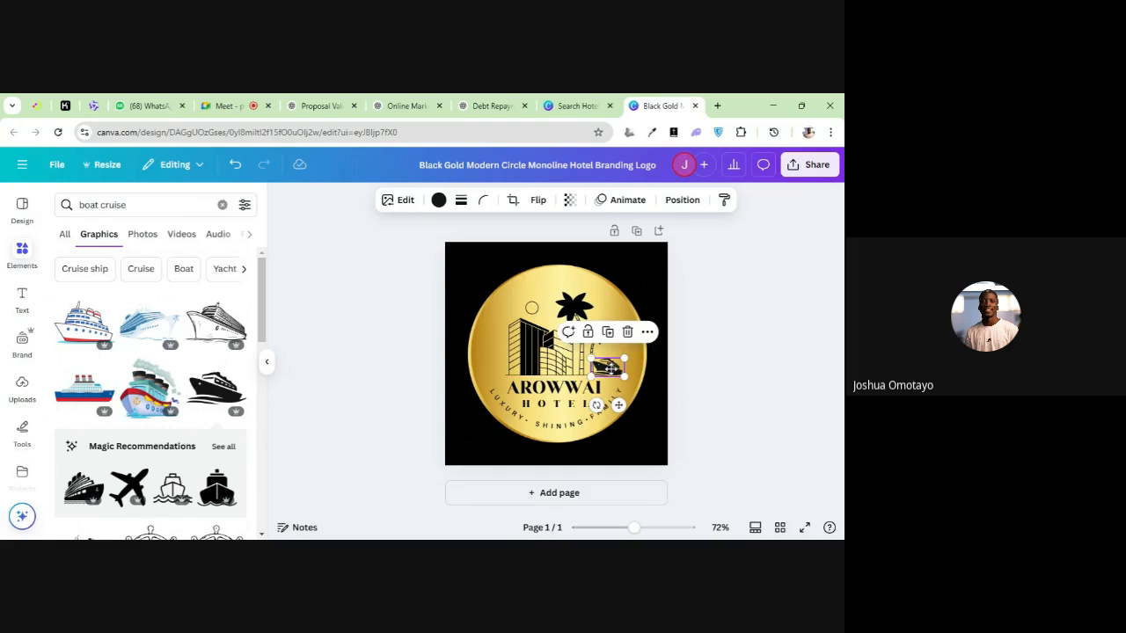
# Recolor the cruise ship graphic to the document color Black #000000 and deselect it
pyautogui.click(438, 201)
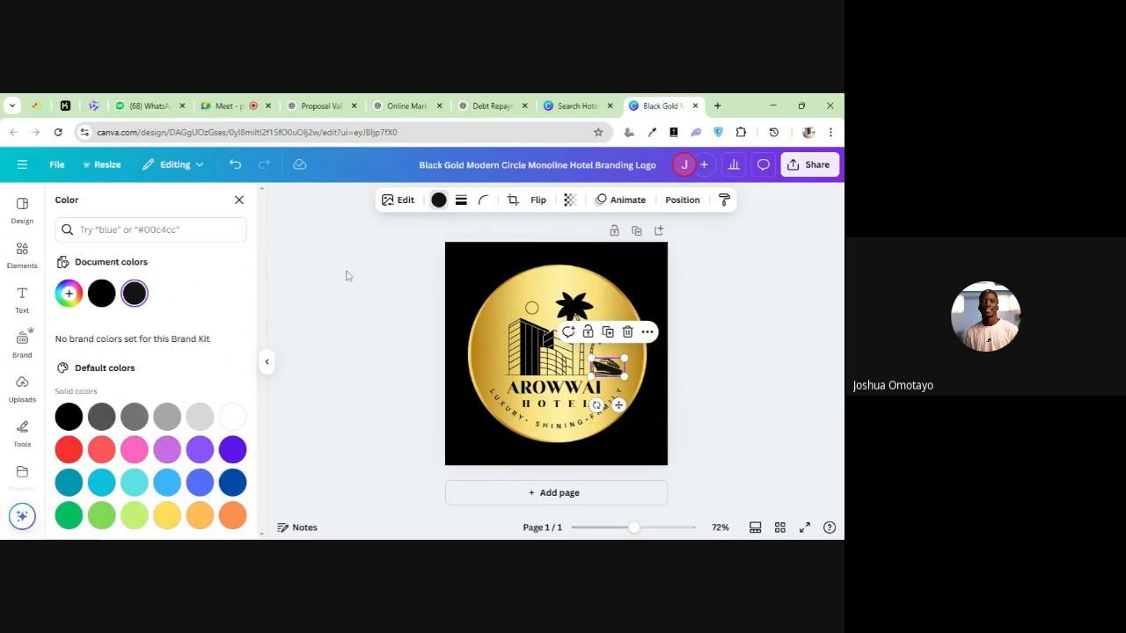
pyautogui.click(101, 294)
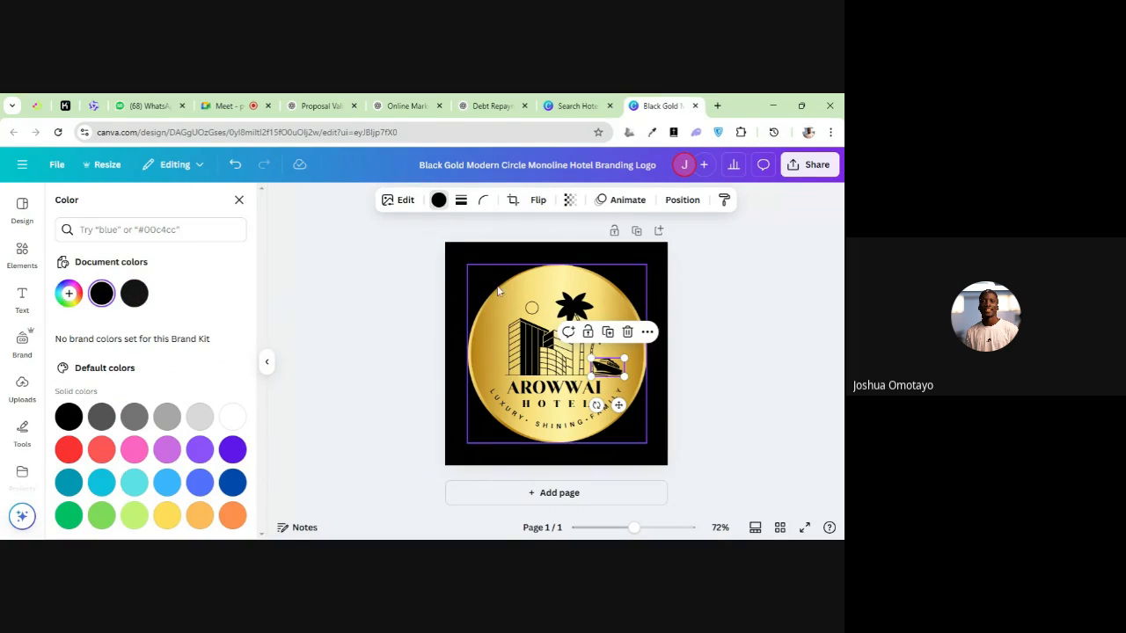
pyautogui.click(454, 288)
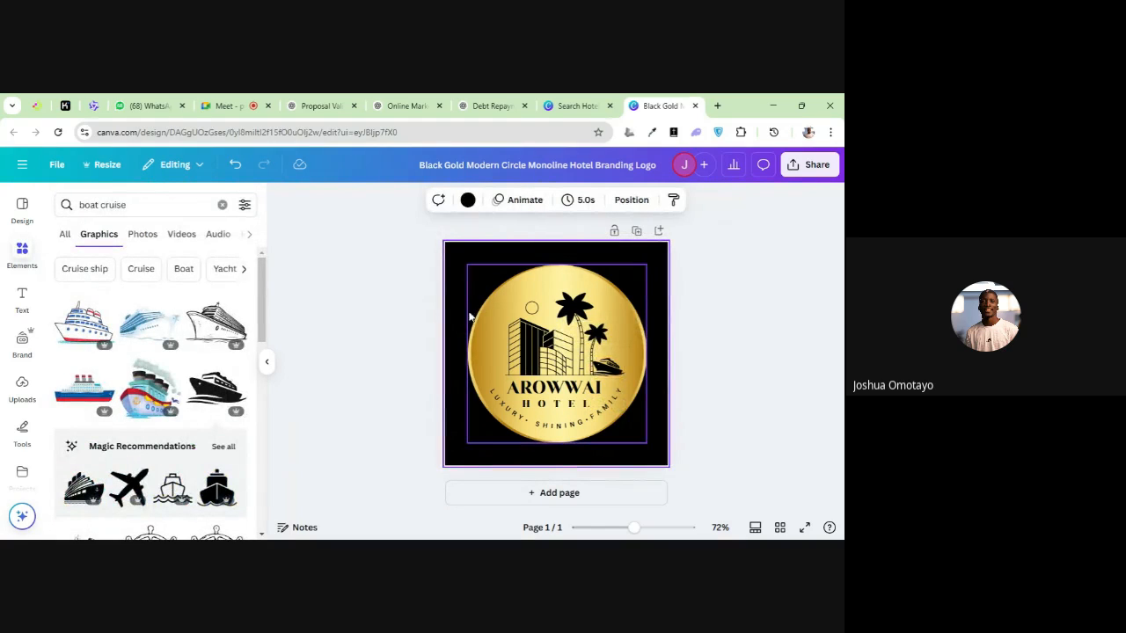
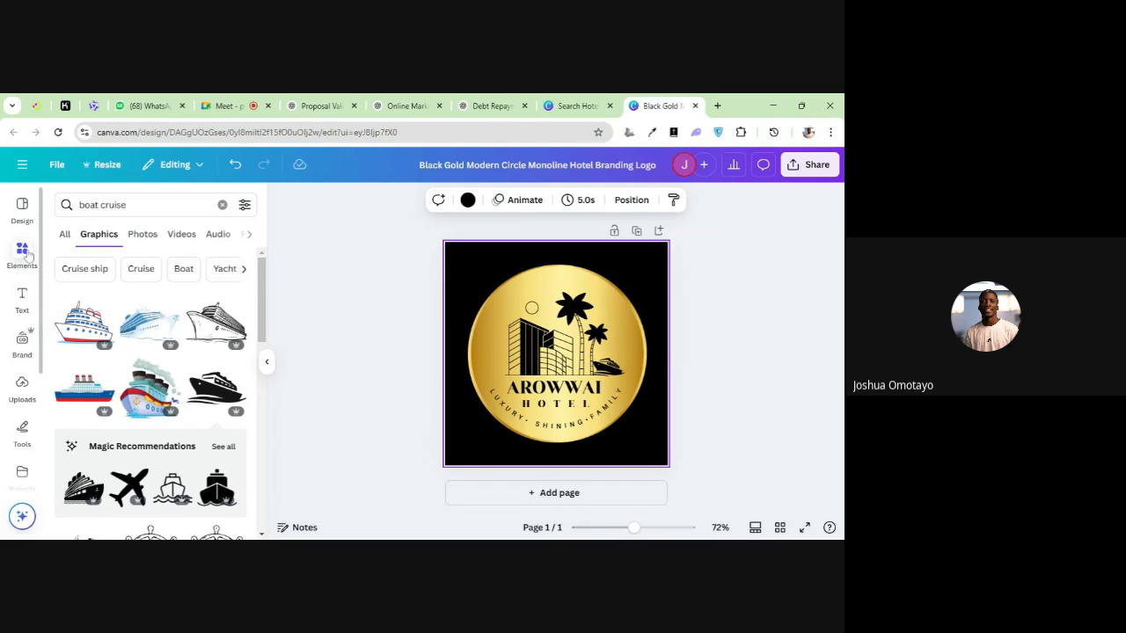
# Delete the AROWWAI and HOTEL text lines from the gold circle logo
pyautogui.click(17, 286)
pyautogui.click(19, 257)
pyautogui.click(541, 384)
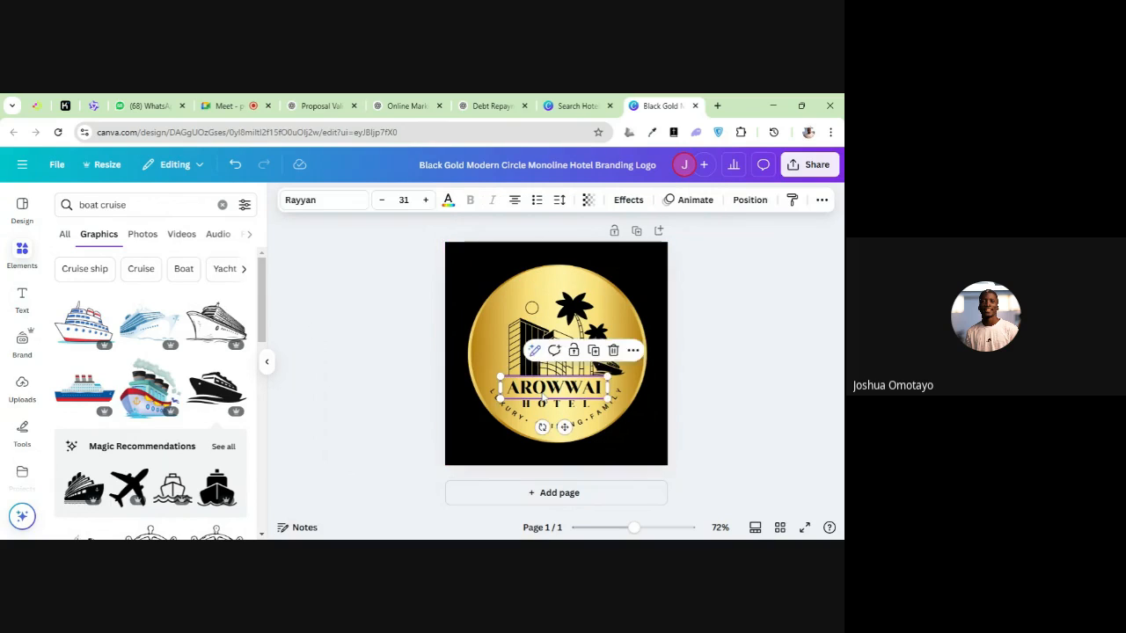
pyautogui.click(568, 402)
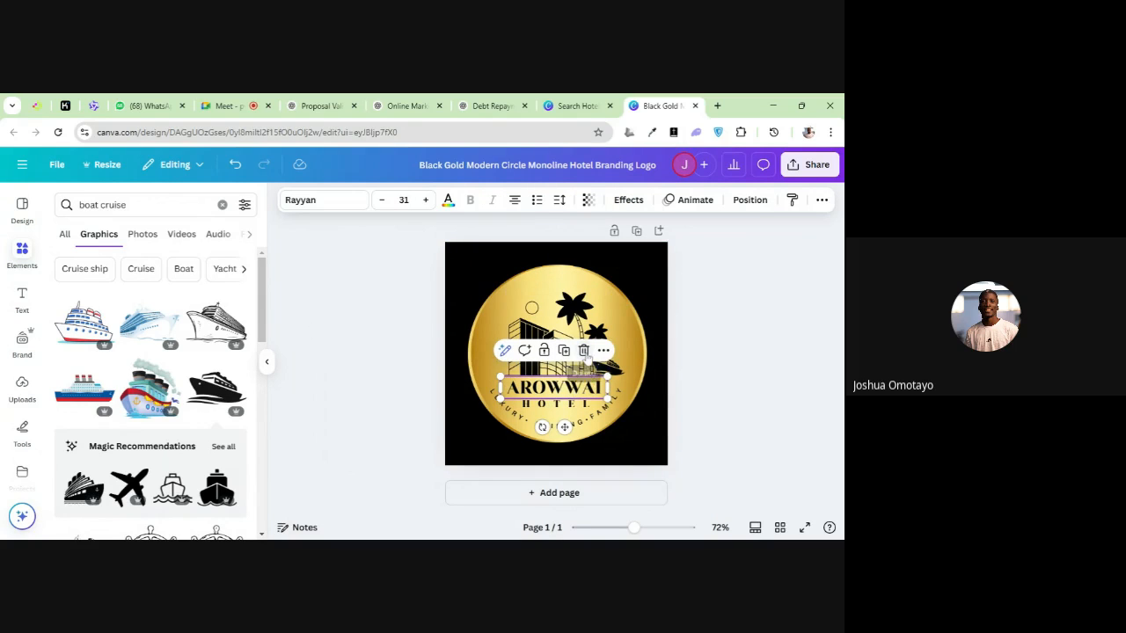
pyautogui.click(583, 371)
pyautogui.click(569, 402)
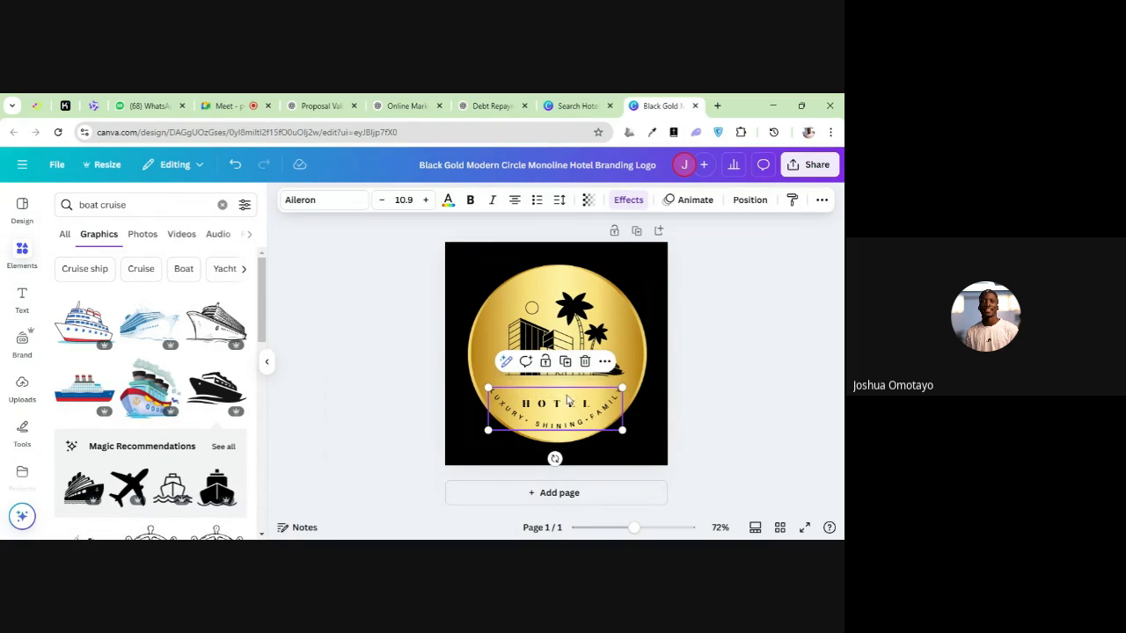
pyautogui.click(572, 400)
pyautogui.click(584, 371)
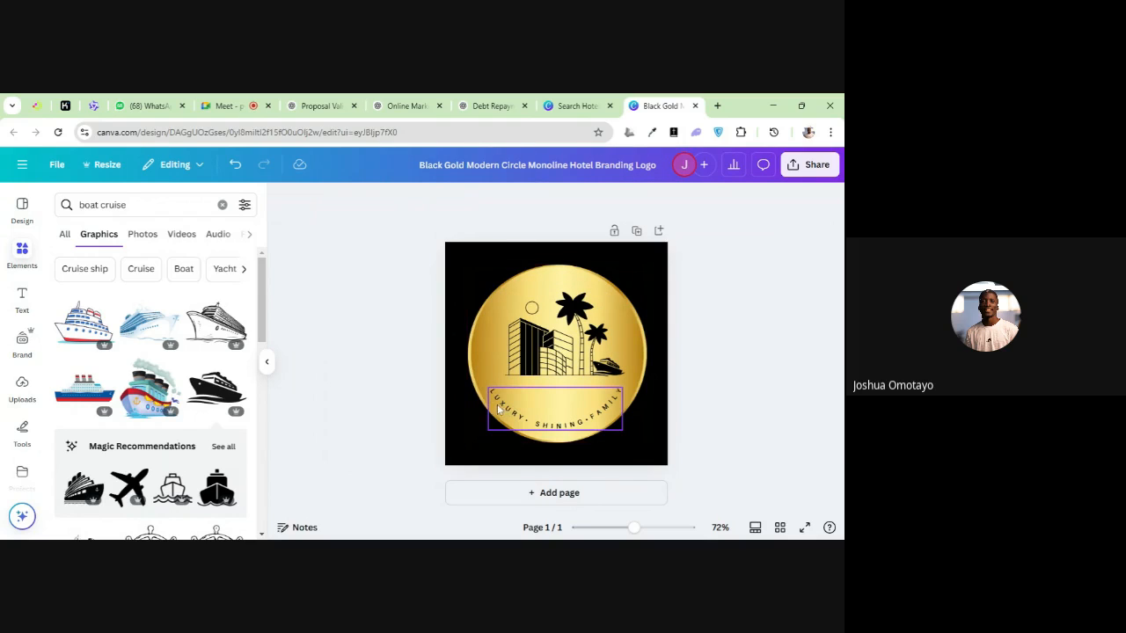
# Add a default heading text box to the logo and delete it again
pyautogui.click(22, 299)
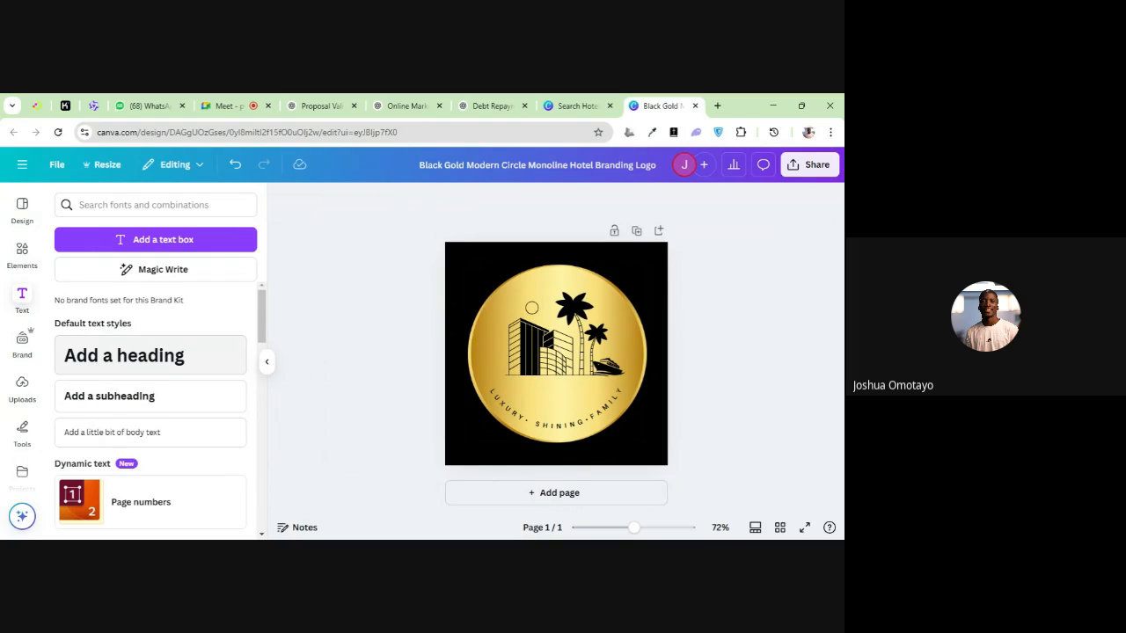
pyautogui.click(123, 363)
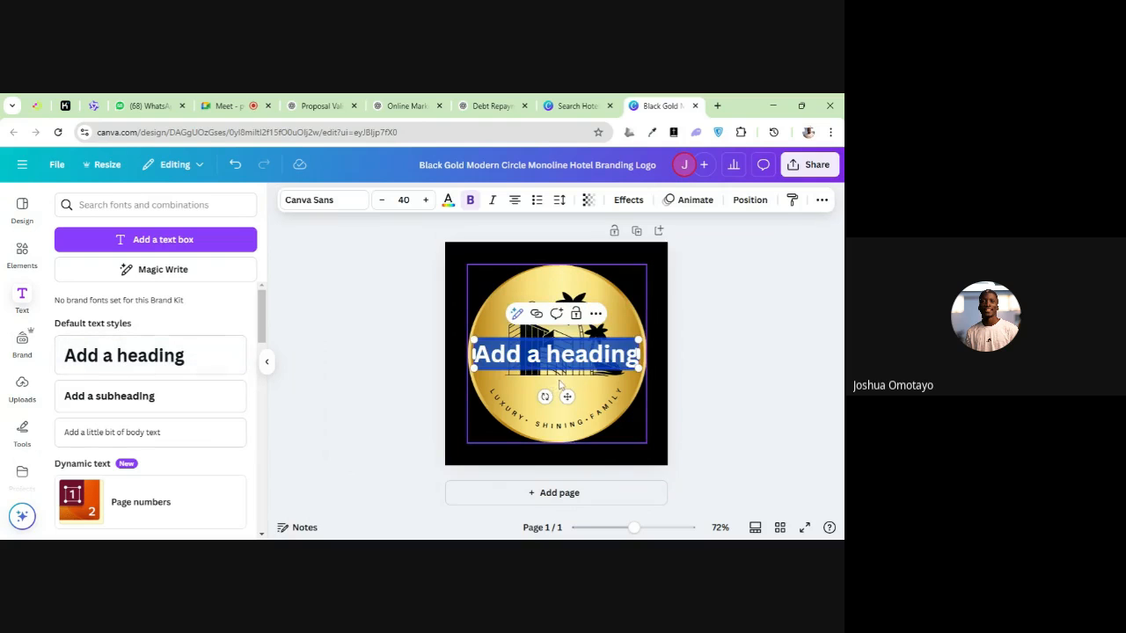
pyautogui.click(707, 405)
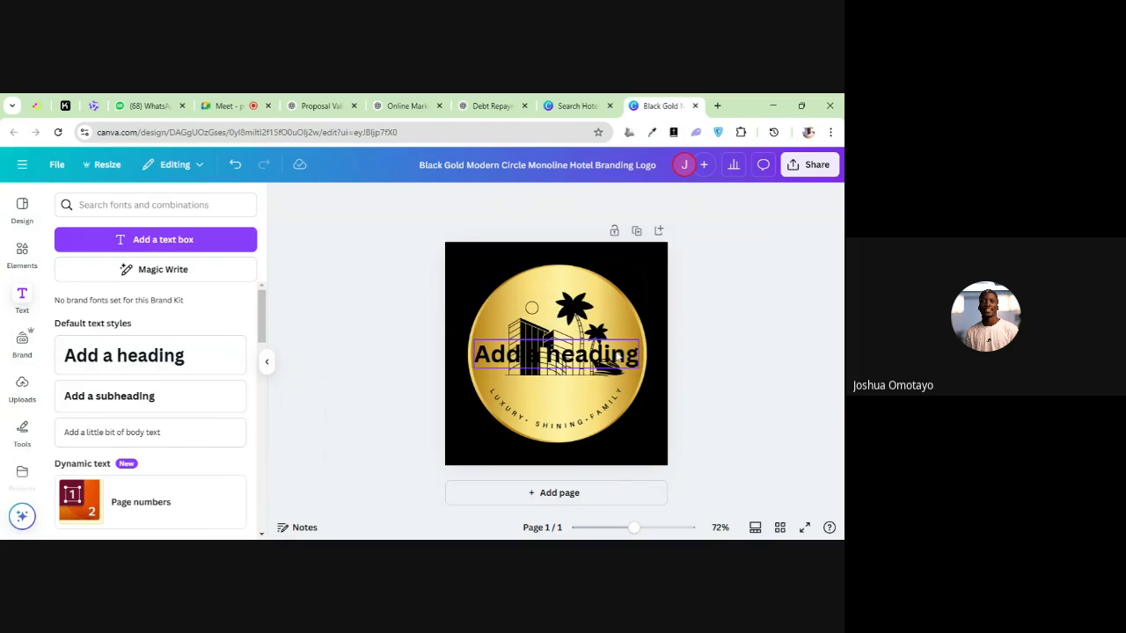
pyautogui.click(619, 356)
pyautogui.click(587, 315)
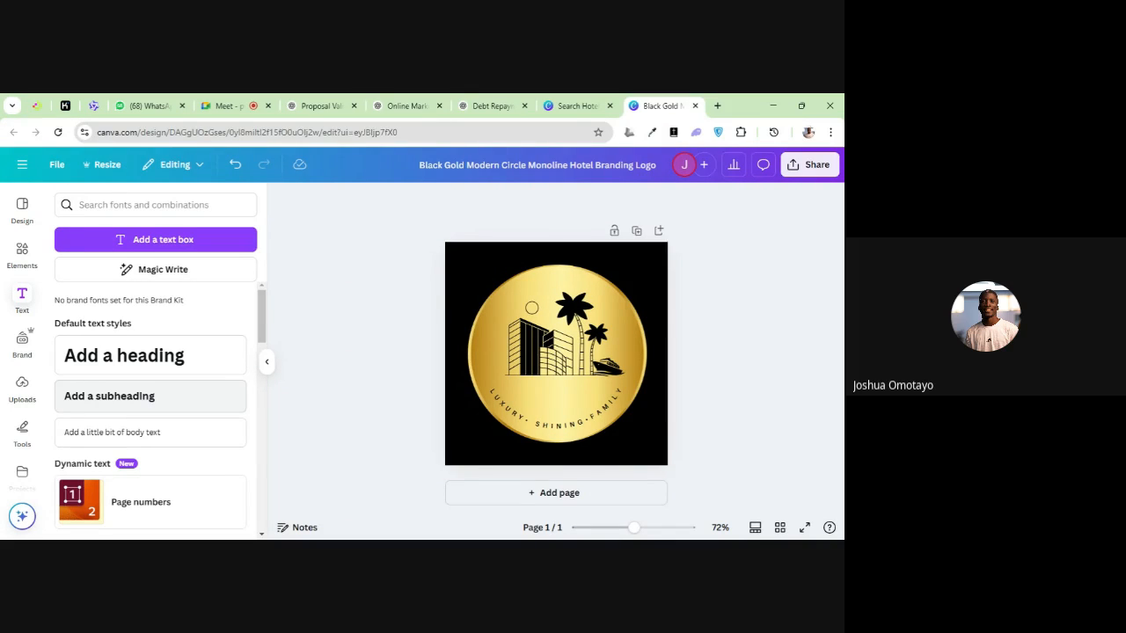
# Add a default subheading text box to the logo and delete it again
pyautogui.click(141, 398)
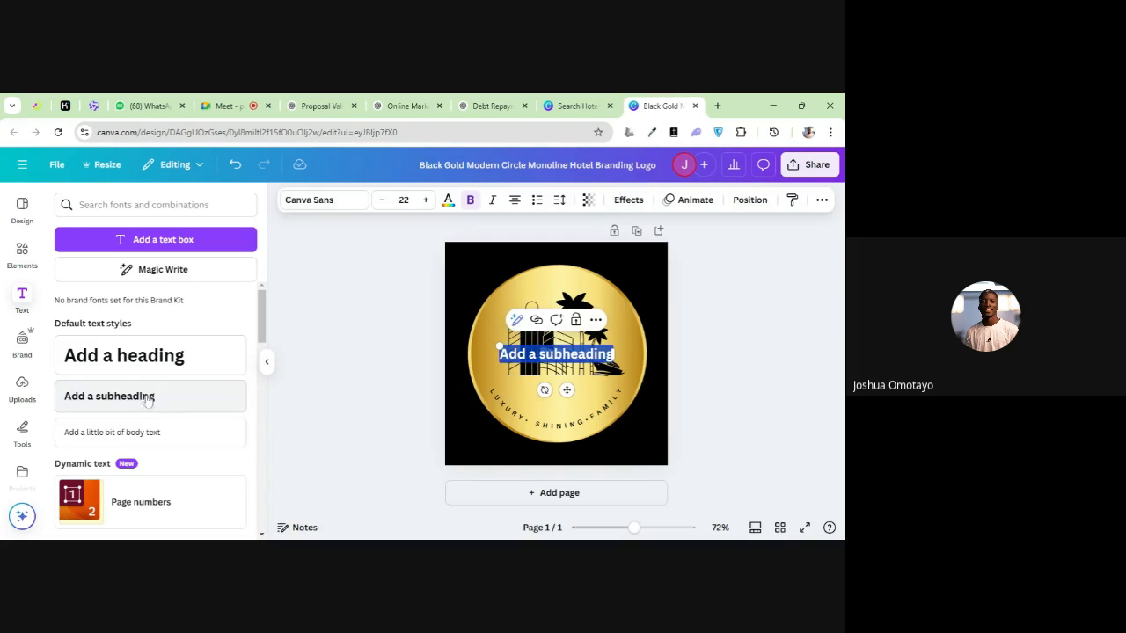
pyautogui.click(493, 383)
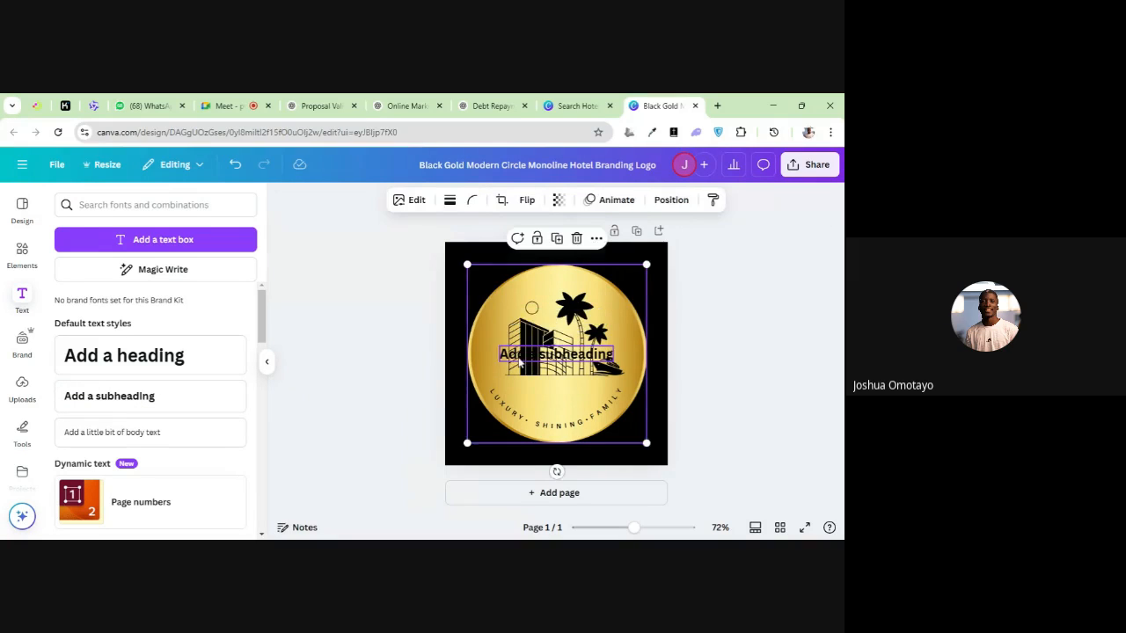
pyautogui.click(523, 359)
pyautogui.click(582, 322)
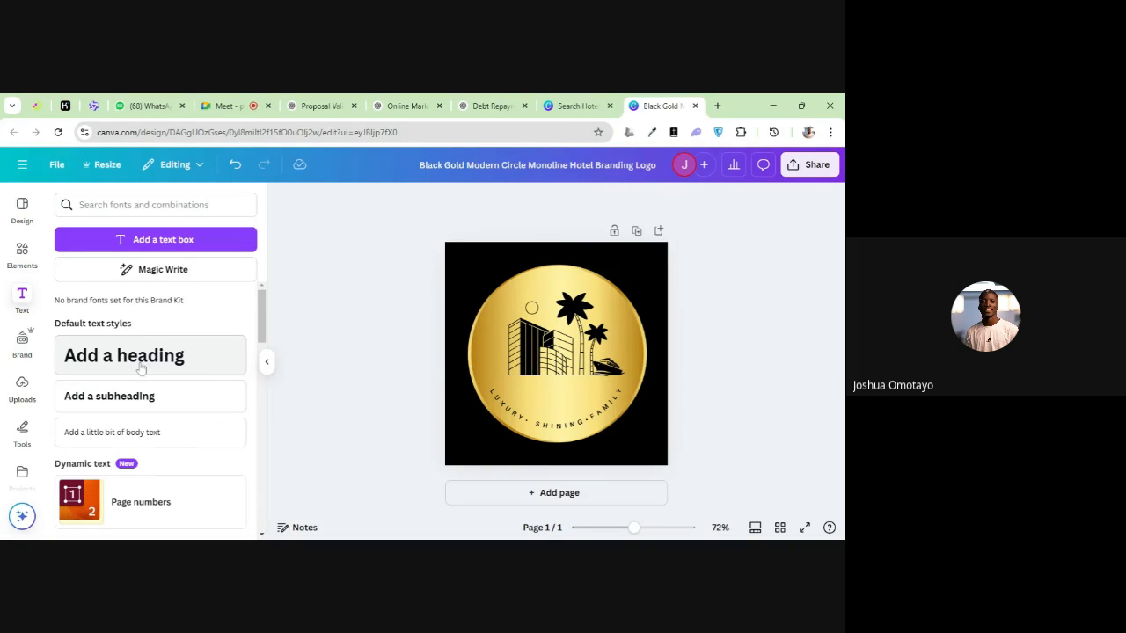
# Browse the font combinations, add a default heading and place it below the building graphic
pyautogui.scroll(-1, 149, 397)
pyautogui.scroll(-3, 148, 397)
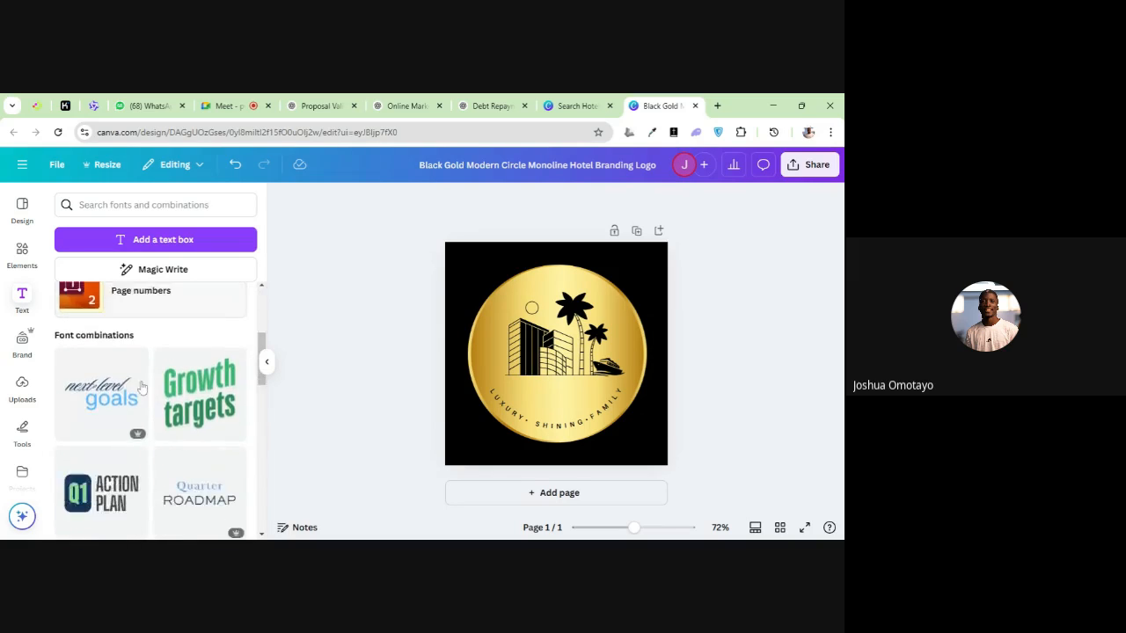
pyautogui.scroll(4, 136, 398)
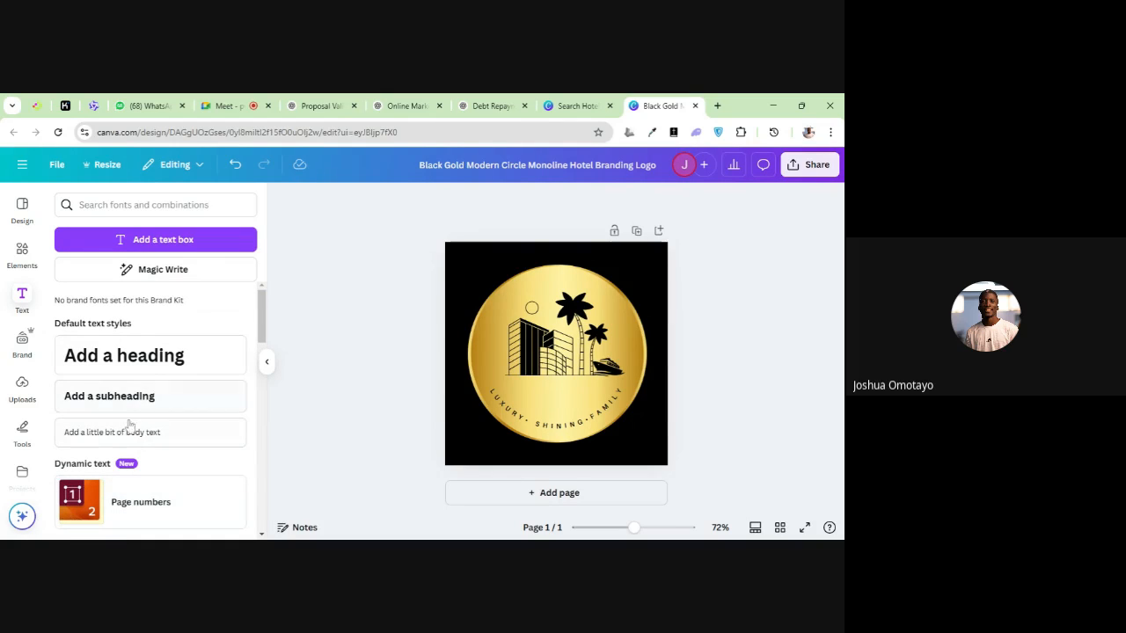
pyautogui.click(141, 361)
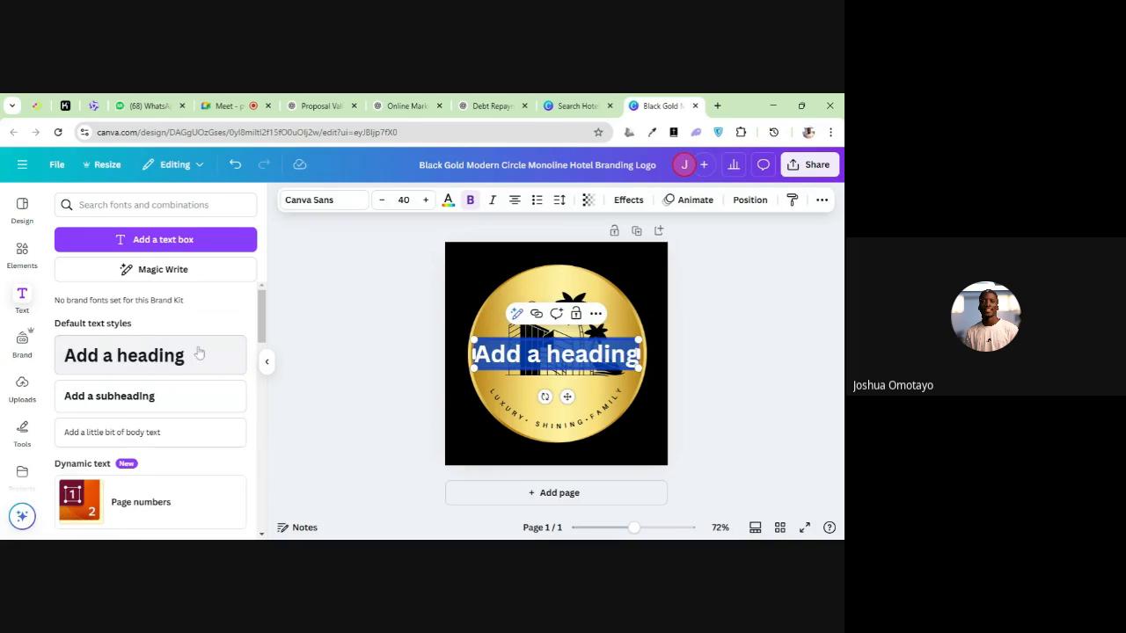
pyautogui.click(334, 330)
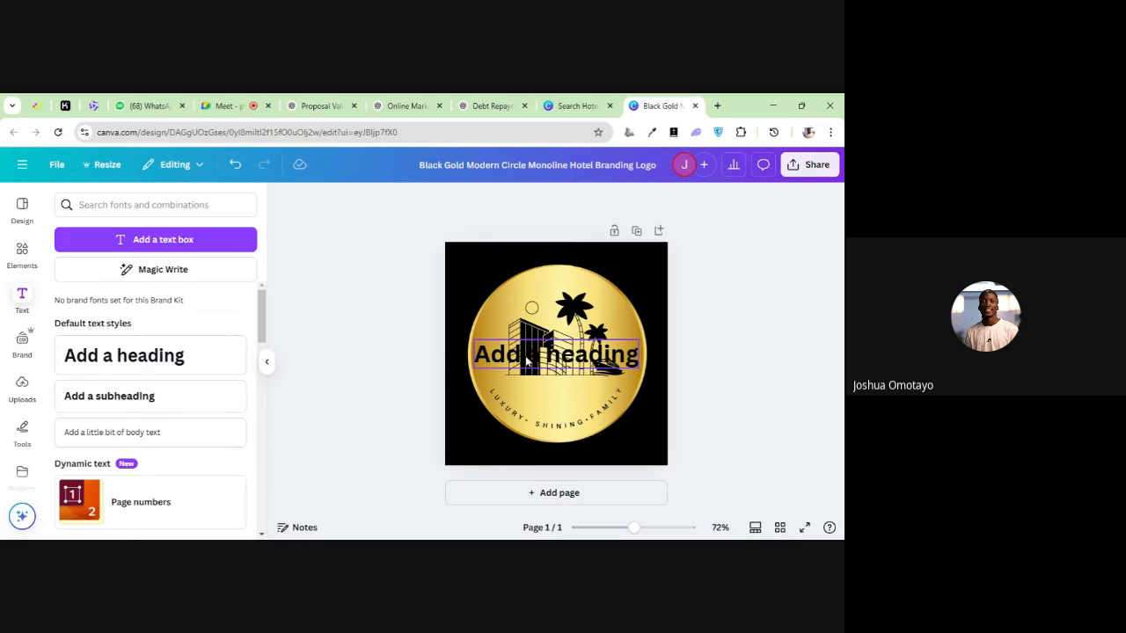
pyautogui.moveTo(526, 350); pyautogui.dragTo(524, 388)
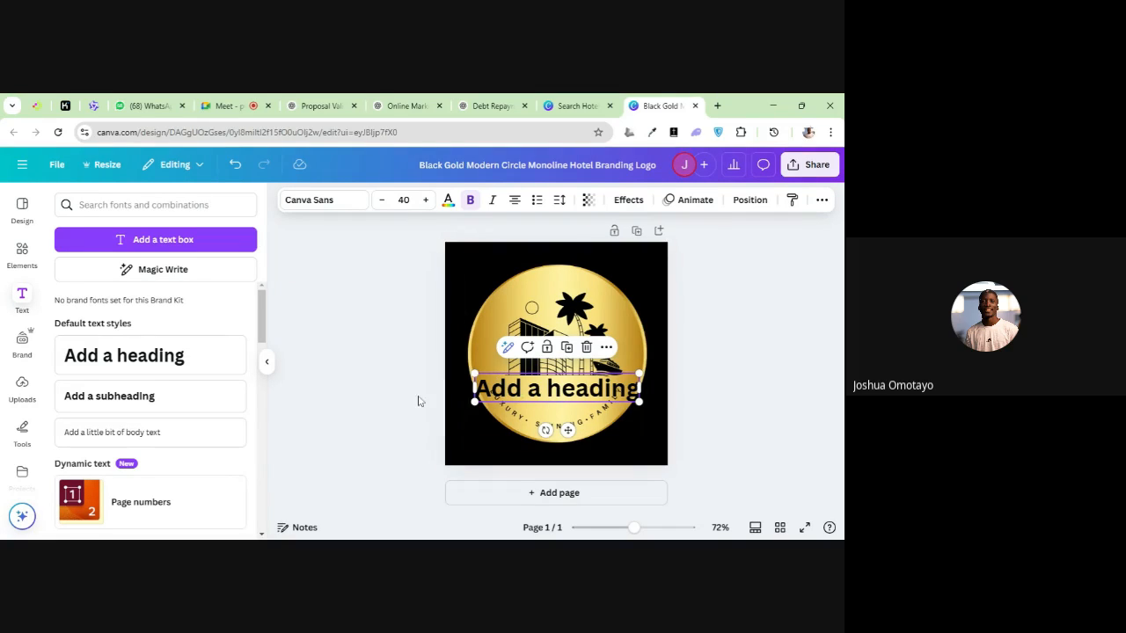
# Look at the fonts offered for the heading text and delete the heading
pyautogui.doubleClick(492, 388)
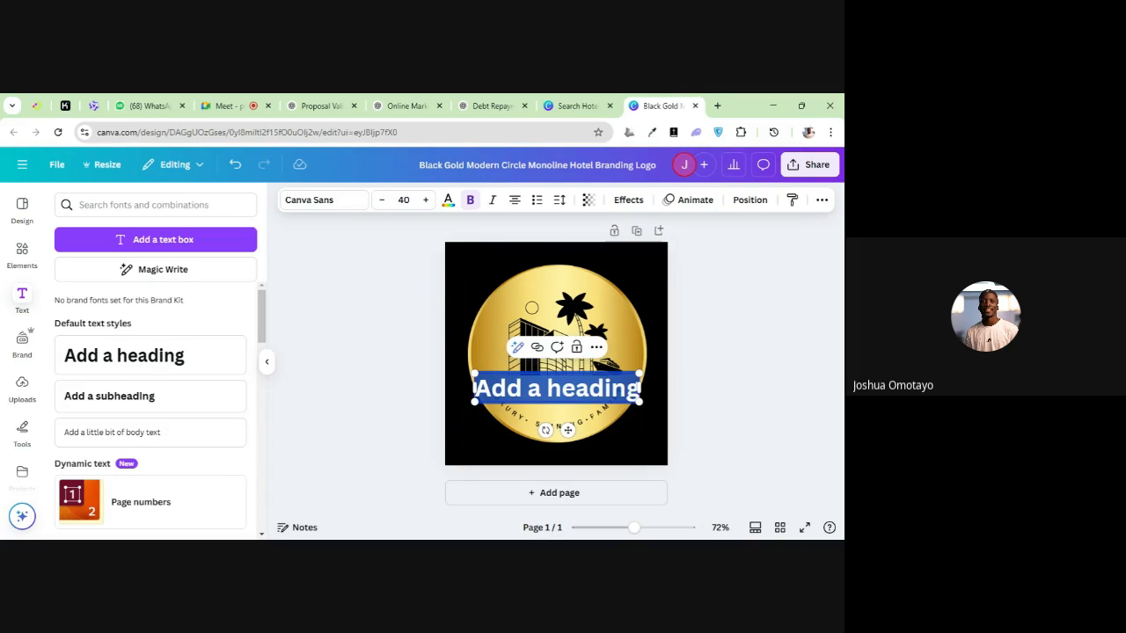
pyautogui.click(334, 204)
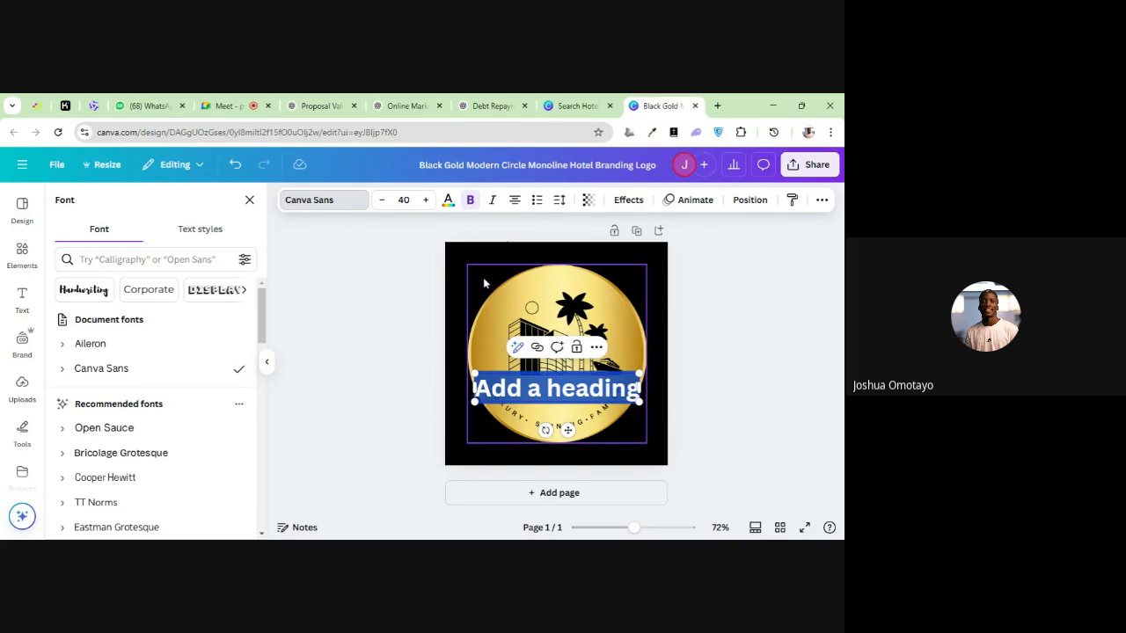
pyautogui.press('Escape')
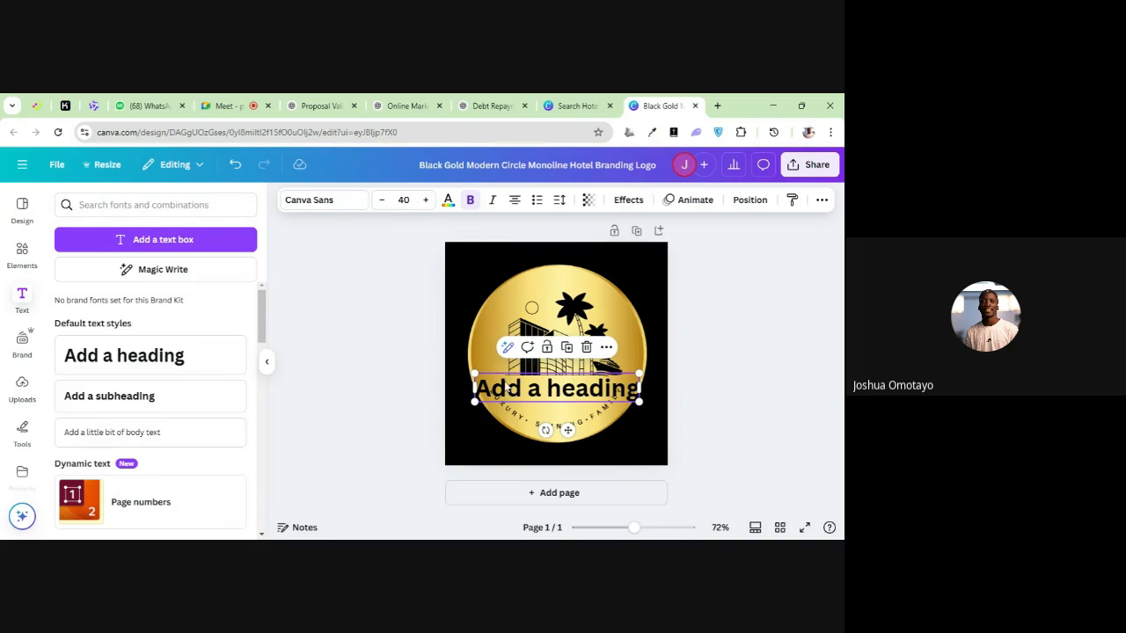
pyautogui.moveTo(506, 390); pyautogui.dragTo(542, 391)
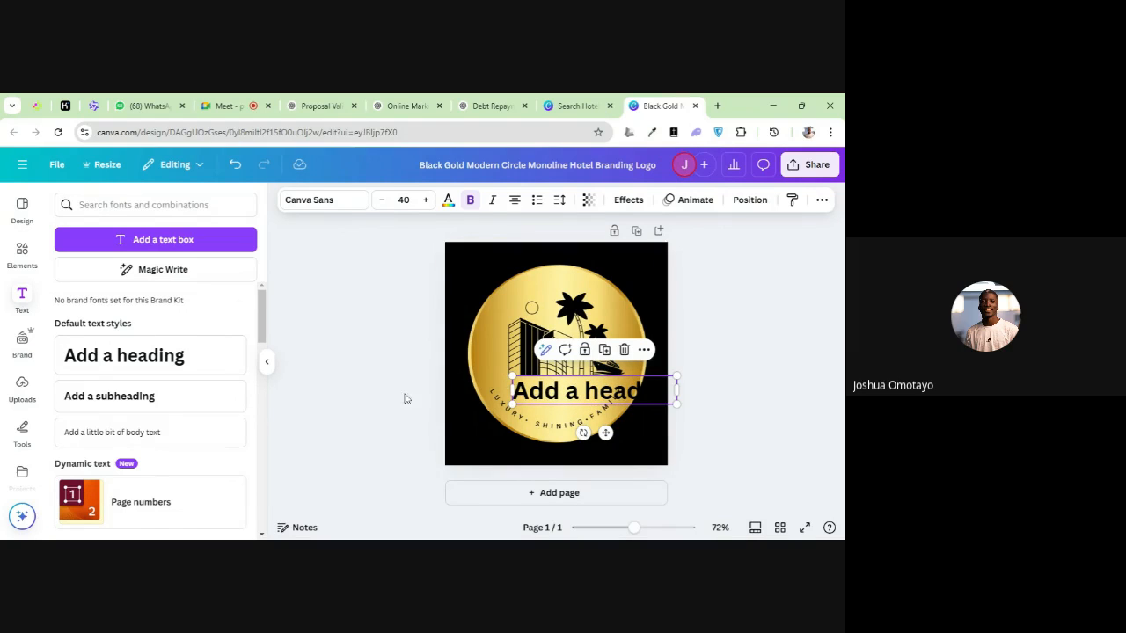
pyautogui.click(625, 351)
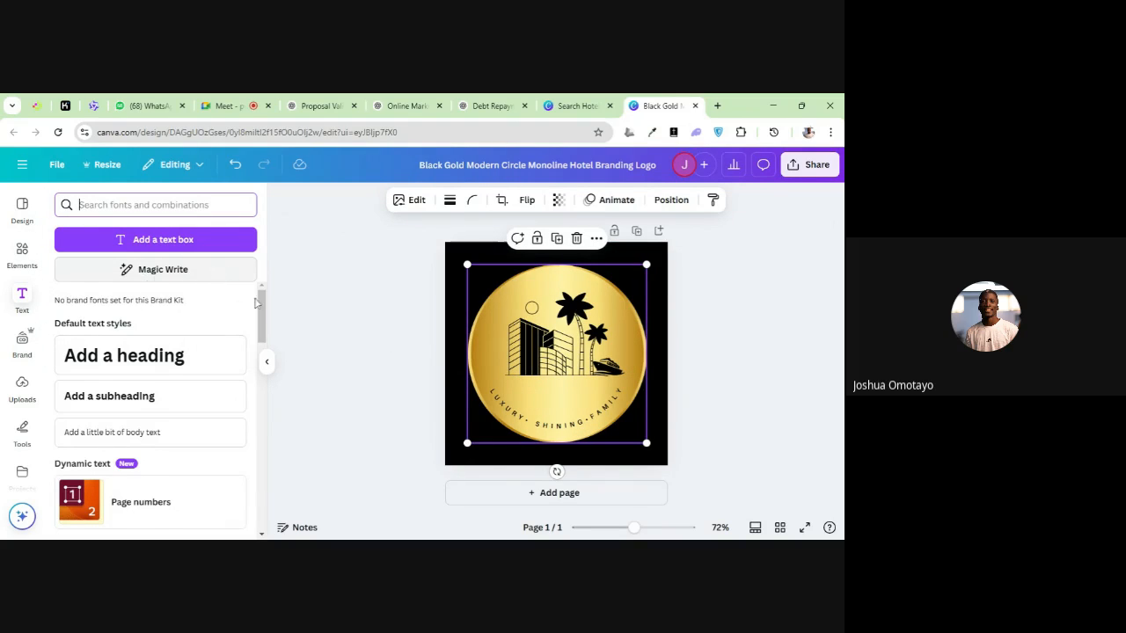
# Add a fresh default heading and move it below the building and cruise ship graphics
pyautogui.click(165, 352)
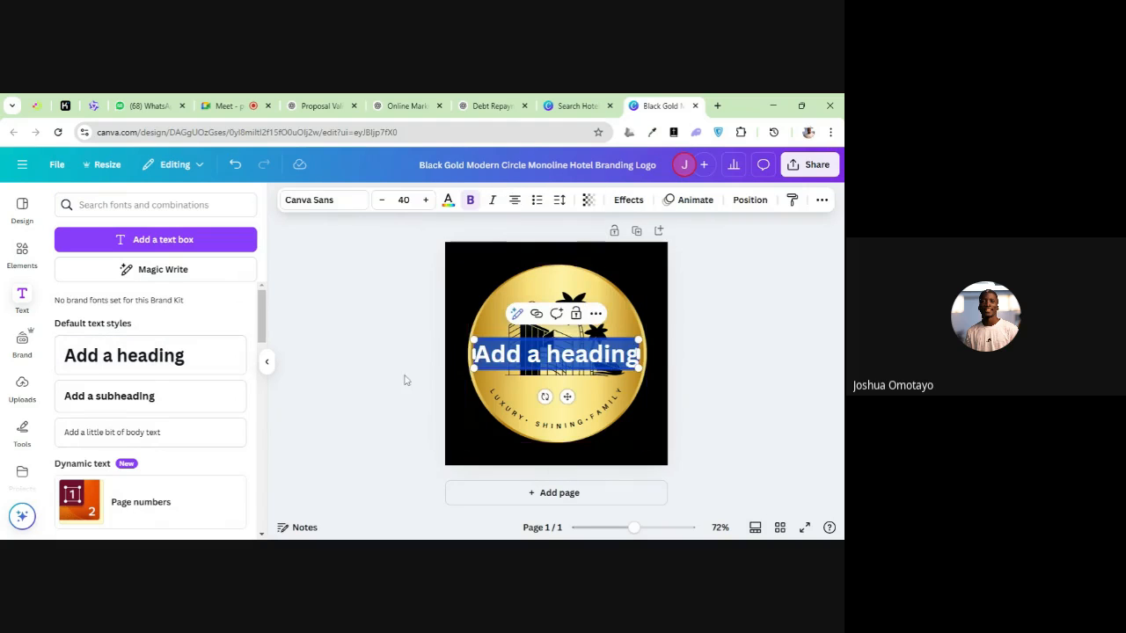
pyautogui.click(452, 369)
pyautogui.moveTo(486, 356); pyautogui.dragTo(536, 392)
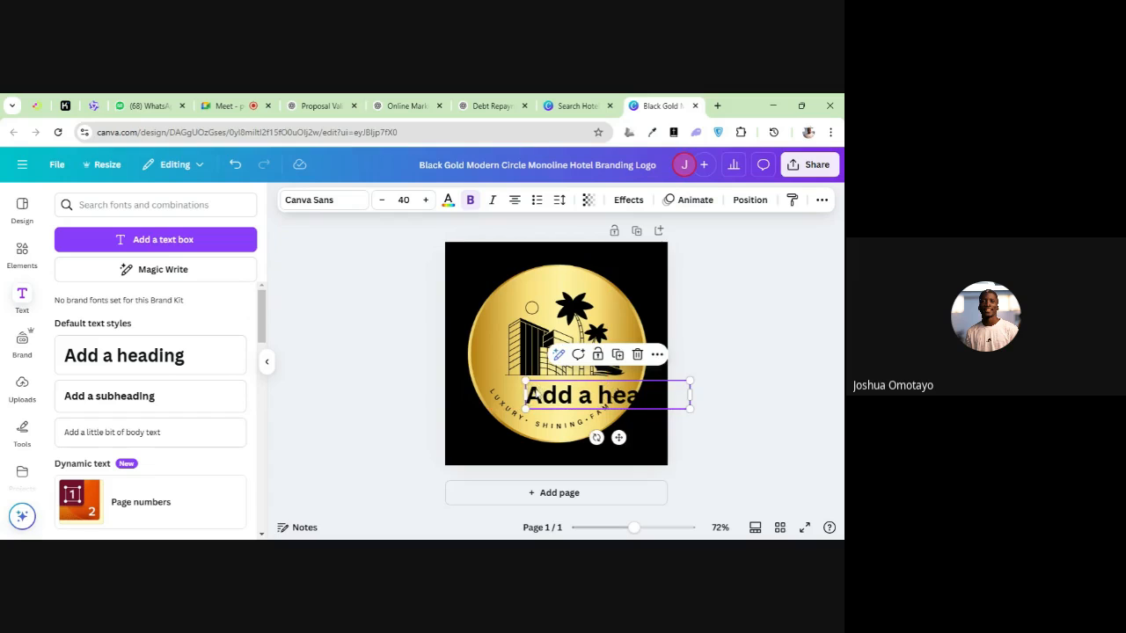
# Set the heading's font to Monotype Corsiva from the recently used fonts
pyautogui.click(313, 202)
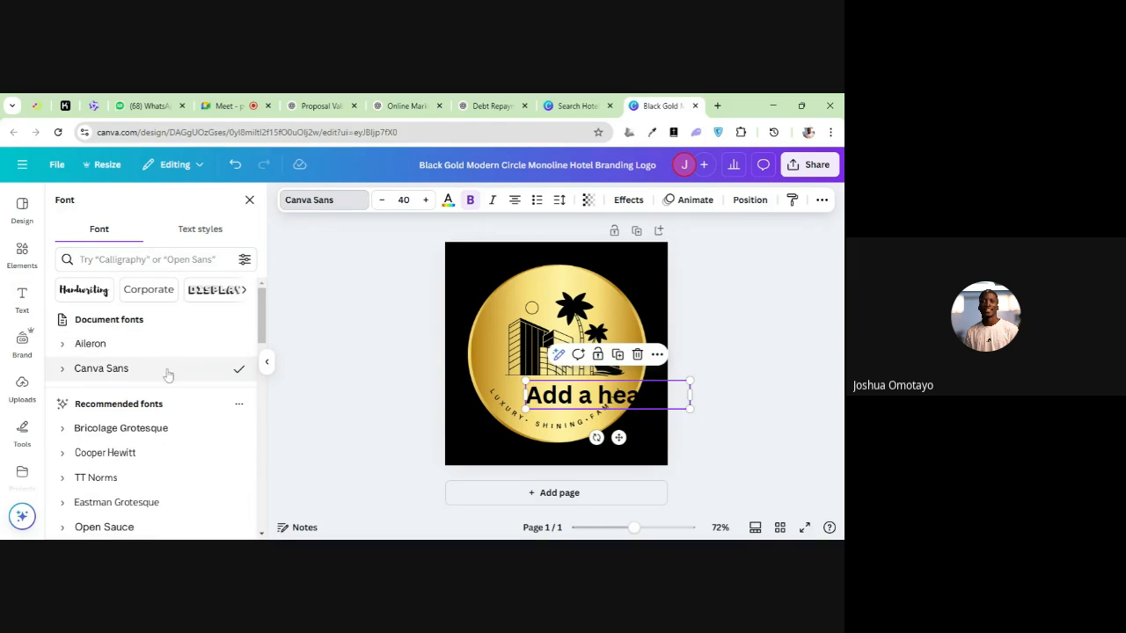
pyautogui.scroll(-2, 167, 373)
pyautogui.scroll(-3, 164, 360)
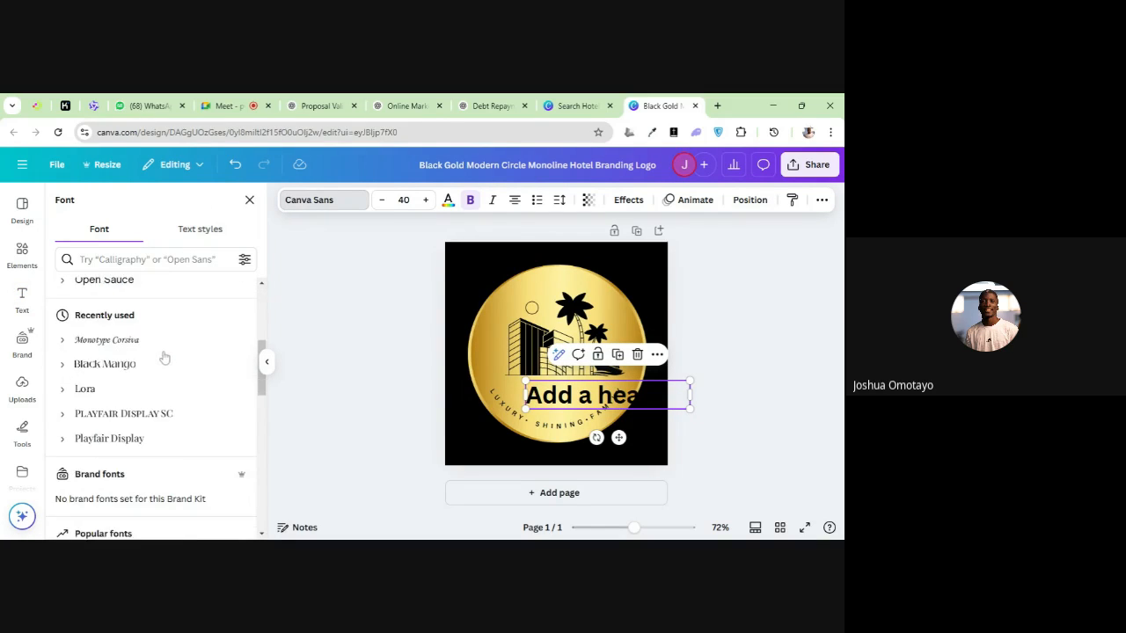
pyautogui.click(158, 339)
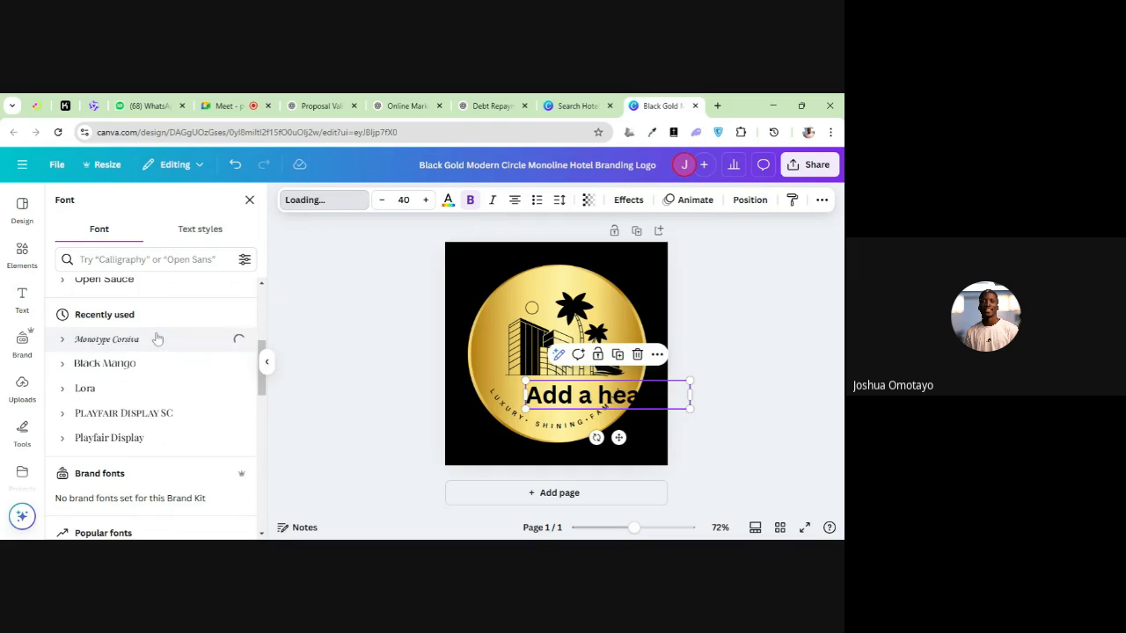
pyautogui.click(474, 346)
pyautogui.moveTo(604, 401); pyautogui.dragTo(569, 396)
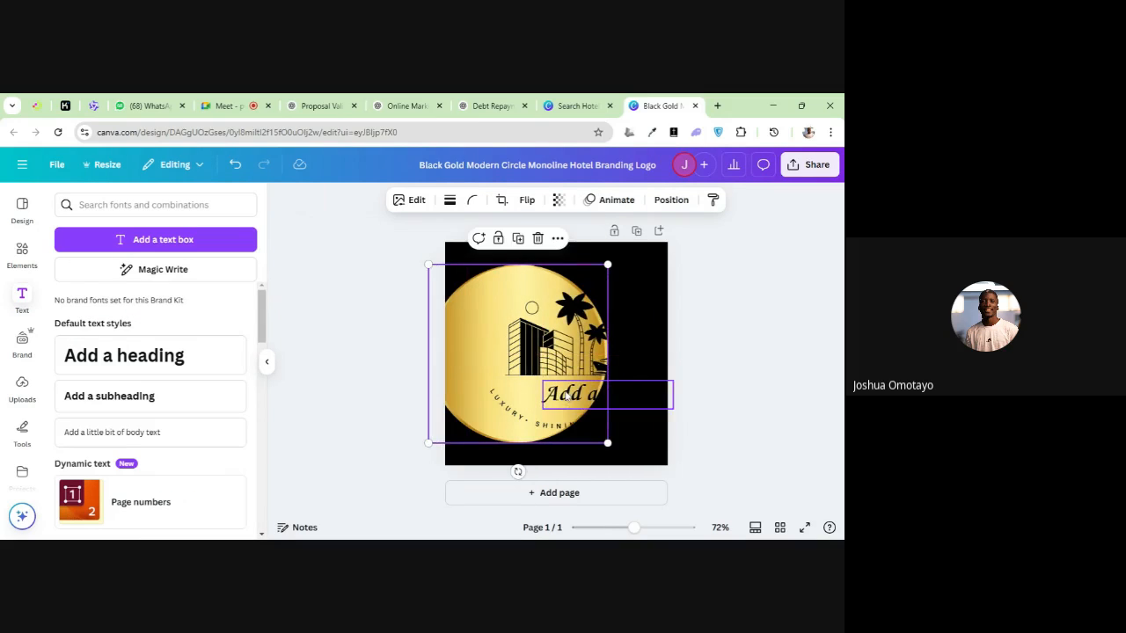
pyautogui.click(239, 170)
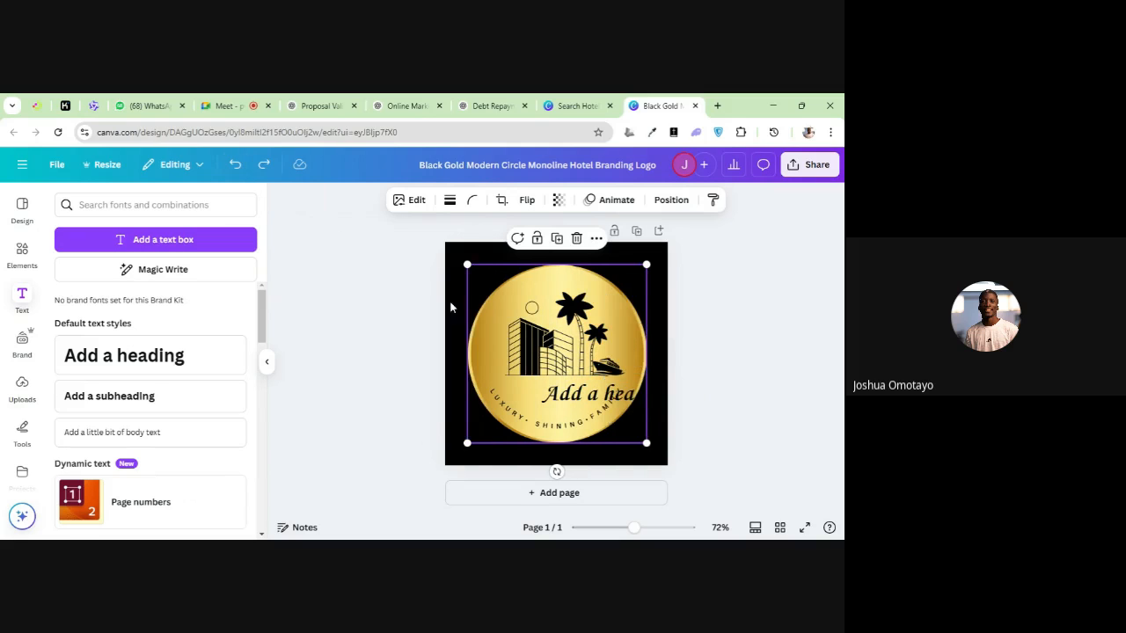
# Centre the heading beneath the building graphic and set its font to Alice
pyautogui.click(598, 397)
pyautogui.moveTo(598, 398); pyautogui.dragTo(552, 393)
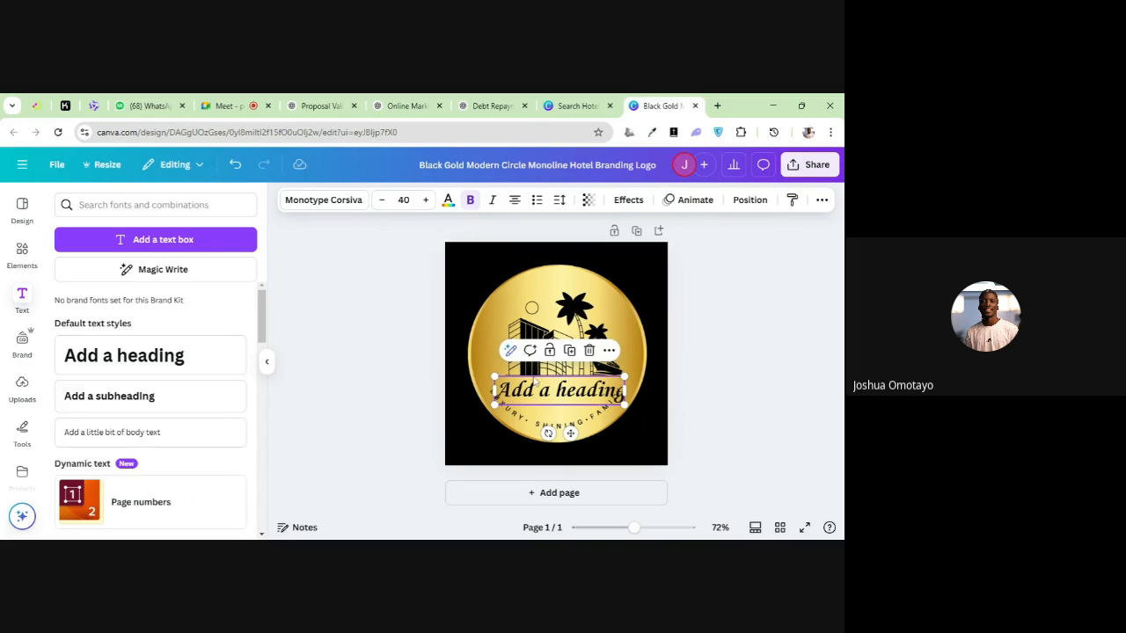
pyautogui.click(347, 200)
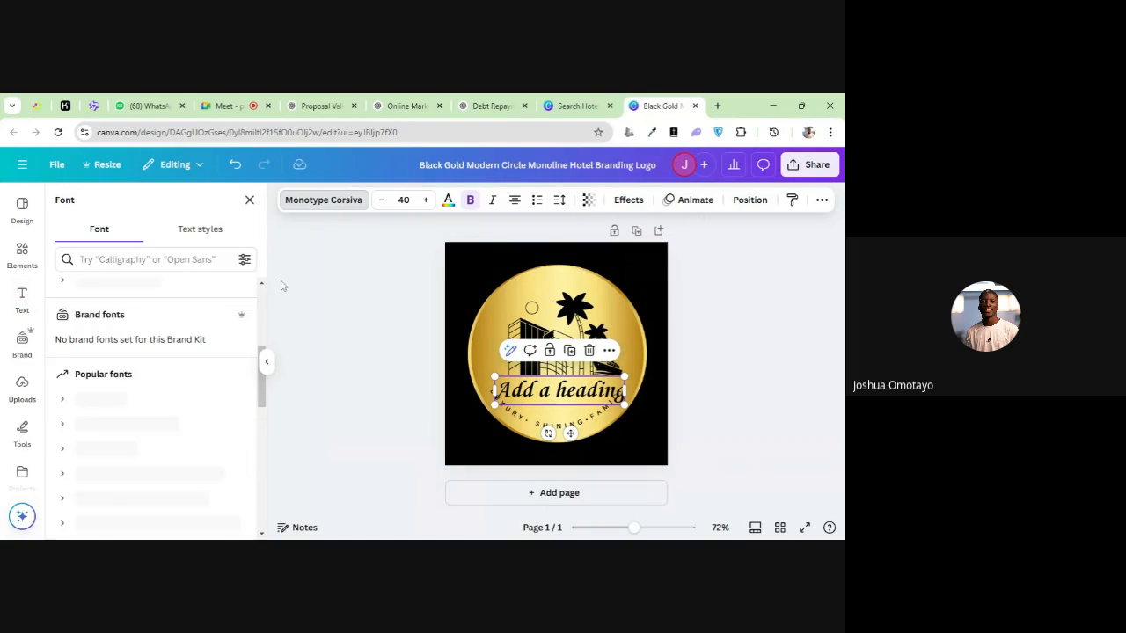
pyautogui.scroll(-5, 181, 372)
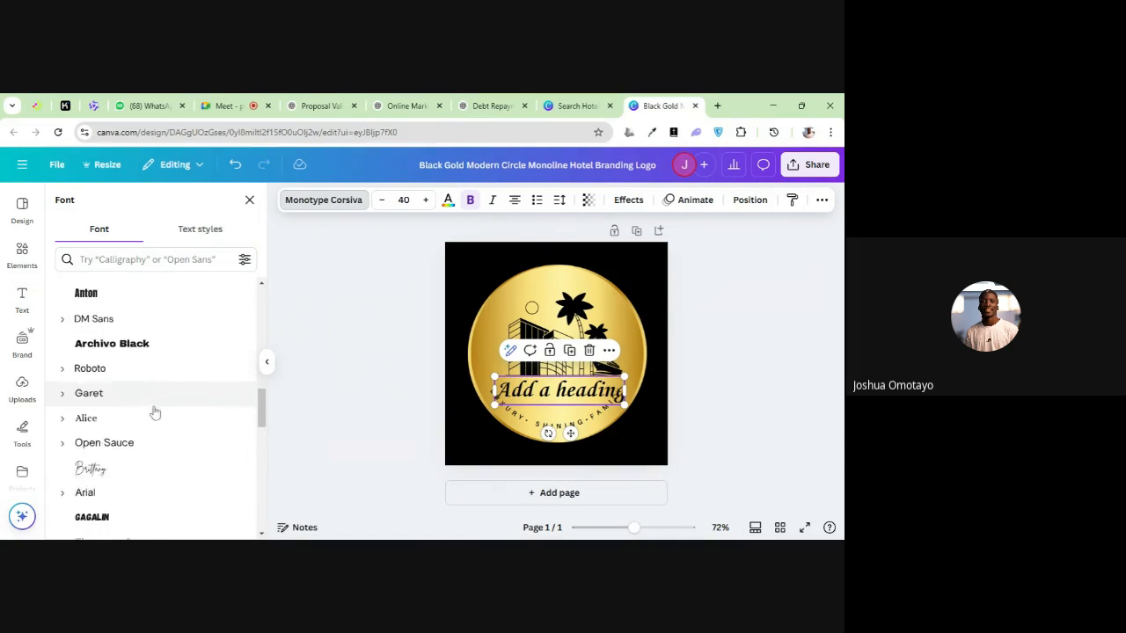
pyautogui.scroll(-1, 155, 412)
pyautogui.click(132, 356)
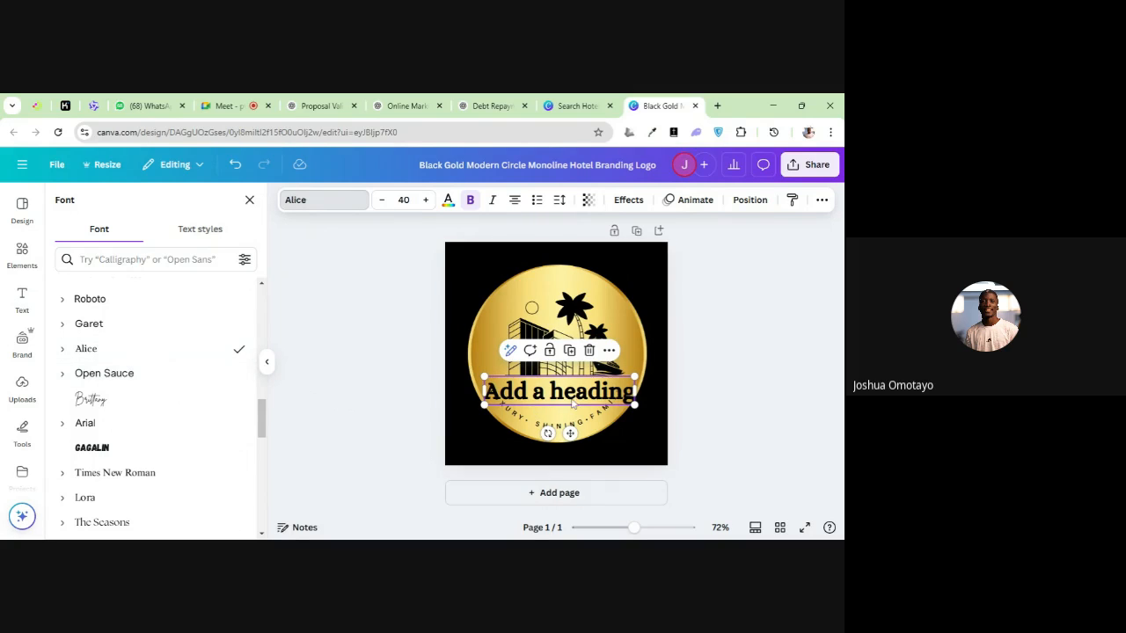
# Shift the Alice heading to the right along the space above the curved tagline
pyautogui.click(519, 424)
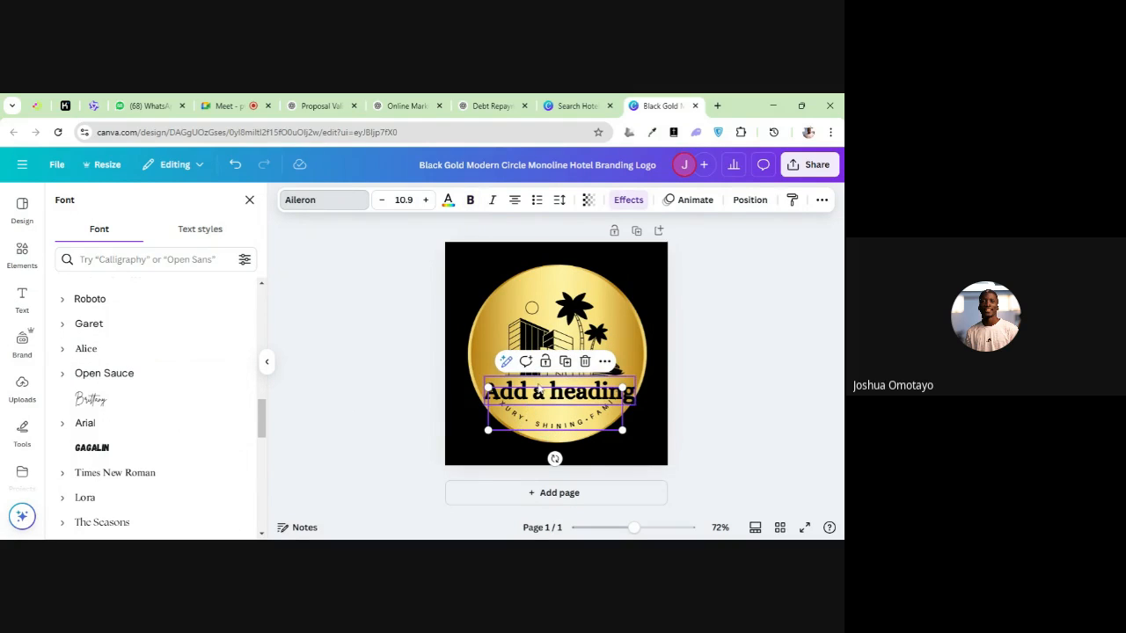
pyautogui.click(538, 392)
pyautogui.moveTo(538, 391); pyautogui.dragTo(560, 392)
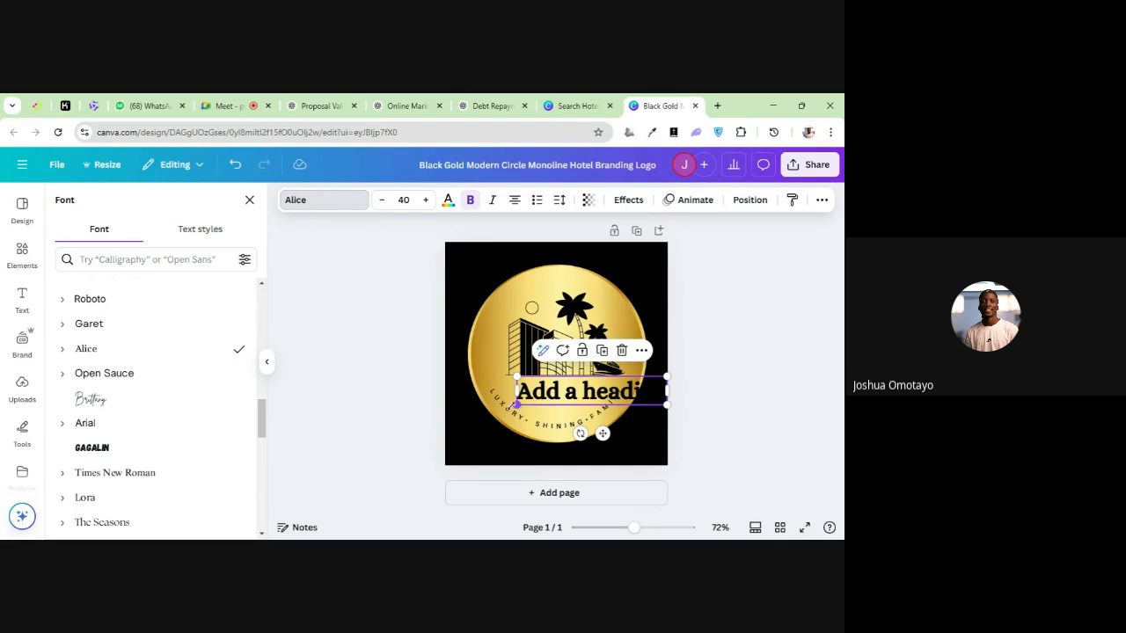
# Try the heading in Brittany centred beneath the building graphic, and in Open Sauce shifted towards the right edge of the badge
pyautogui.click(138, 406)
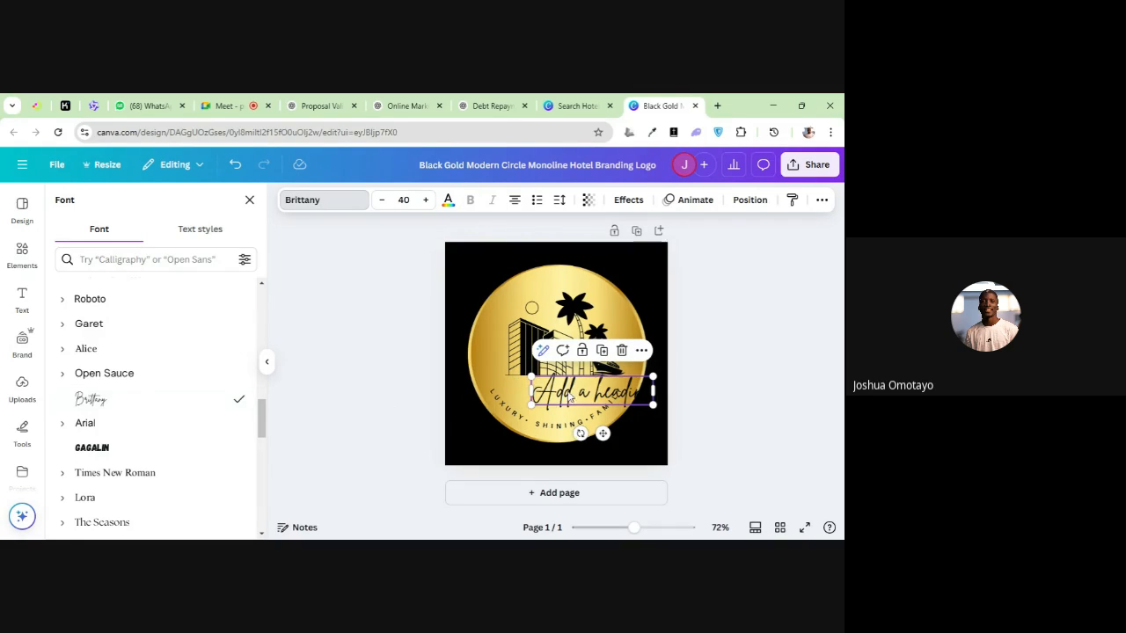
pyautogui.moveTo(569, 394); pyautogui.dragTo(531, 395)
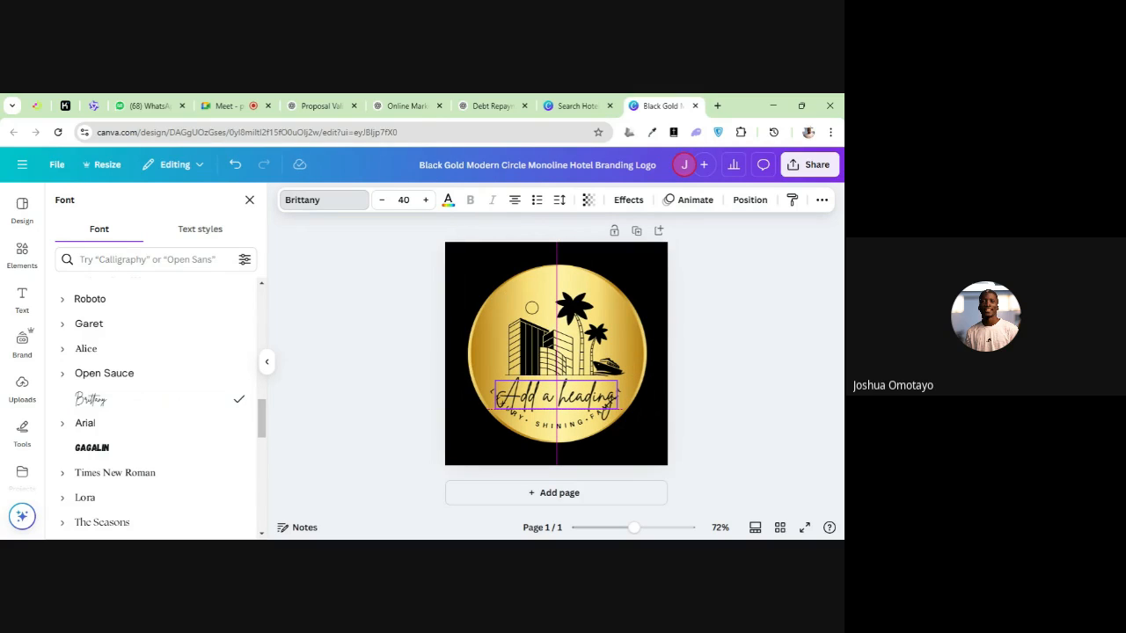
pyautogui.moveTo(532, 396); pyautogui.dragTo(531, 396)
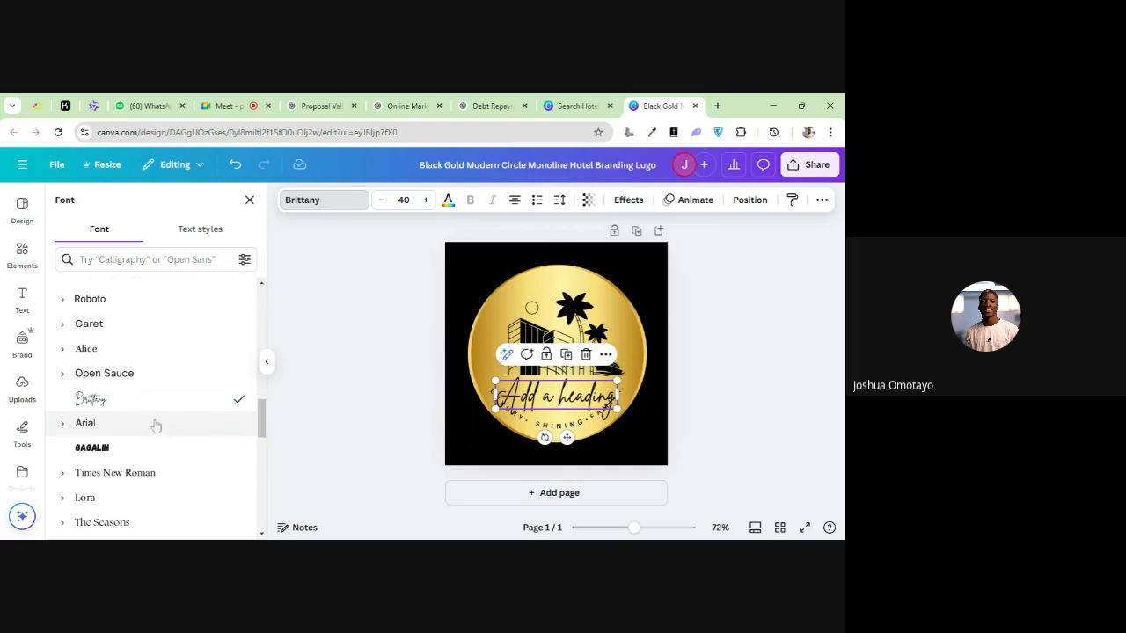
pyautogui.click(141, 380)
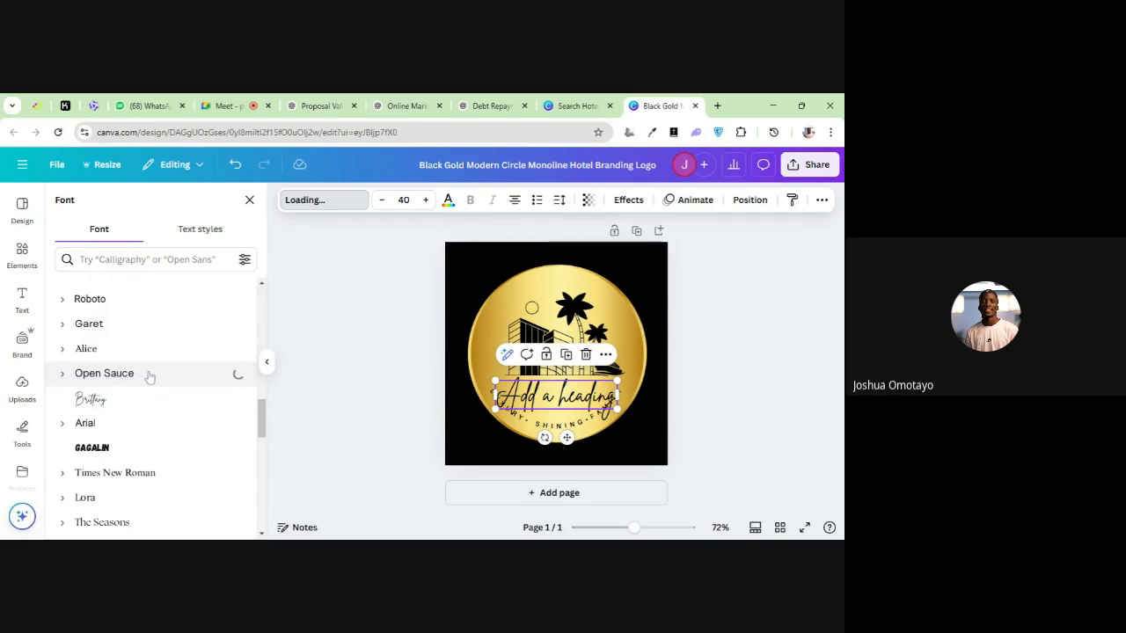
pyautogui.moveTo(543, 397); pyautogui.dragTo(589, 398)
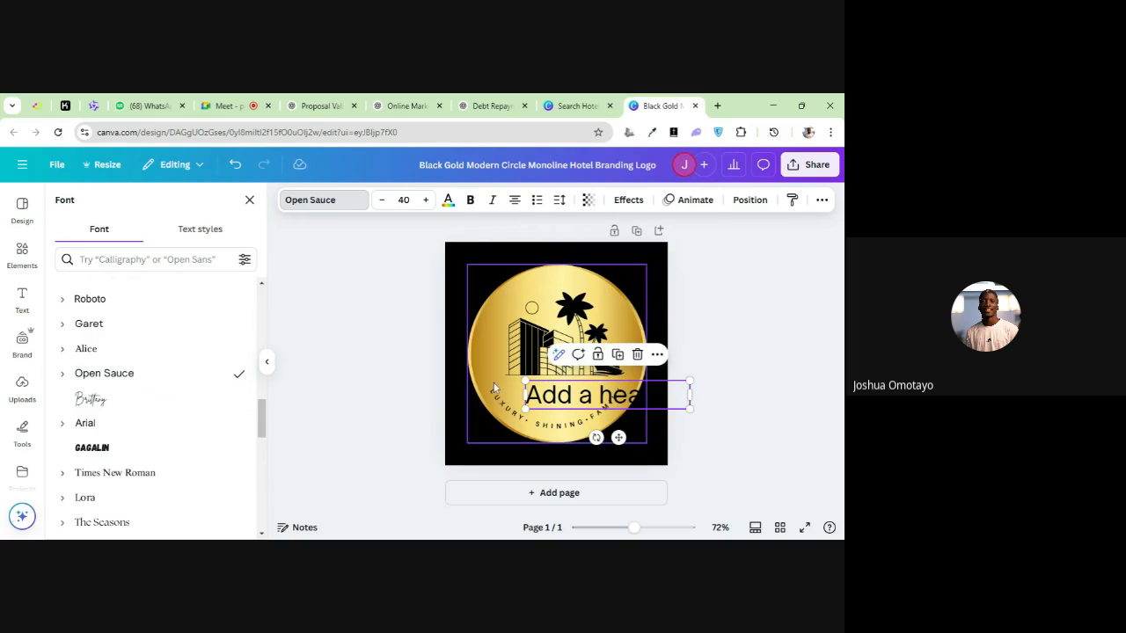
# Set the heading's font to Gagalin and centre it beneath the building graphic
pyautogui.scroll(-3, 98, 369)
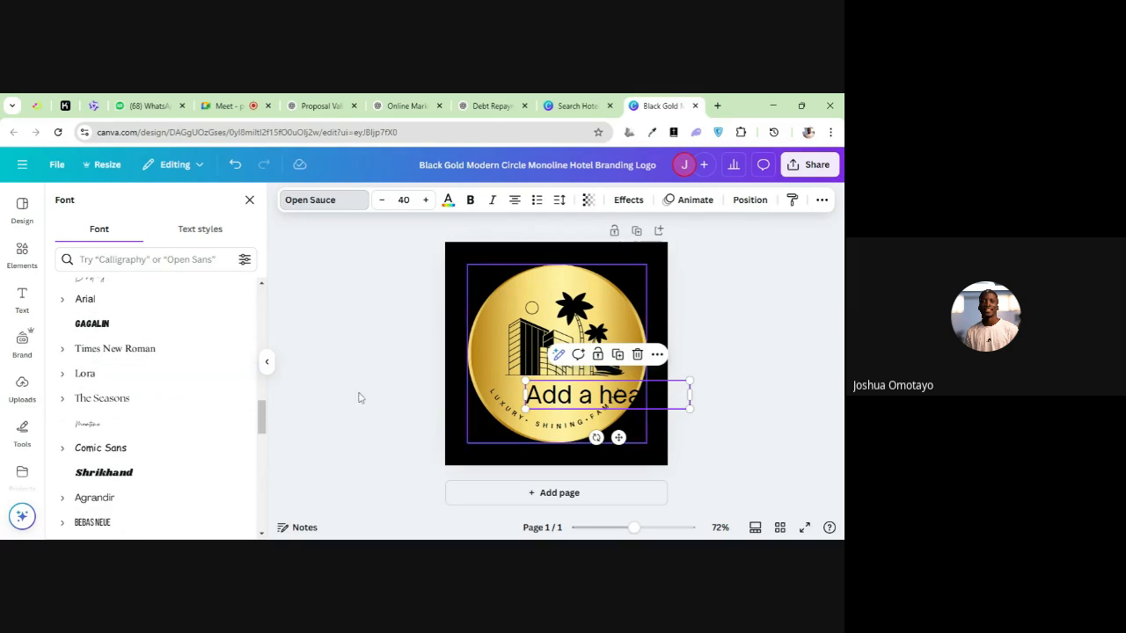
pyautogui.click(101, 325)
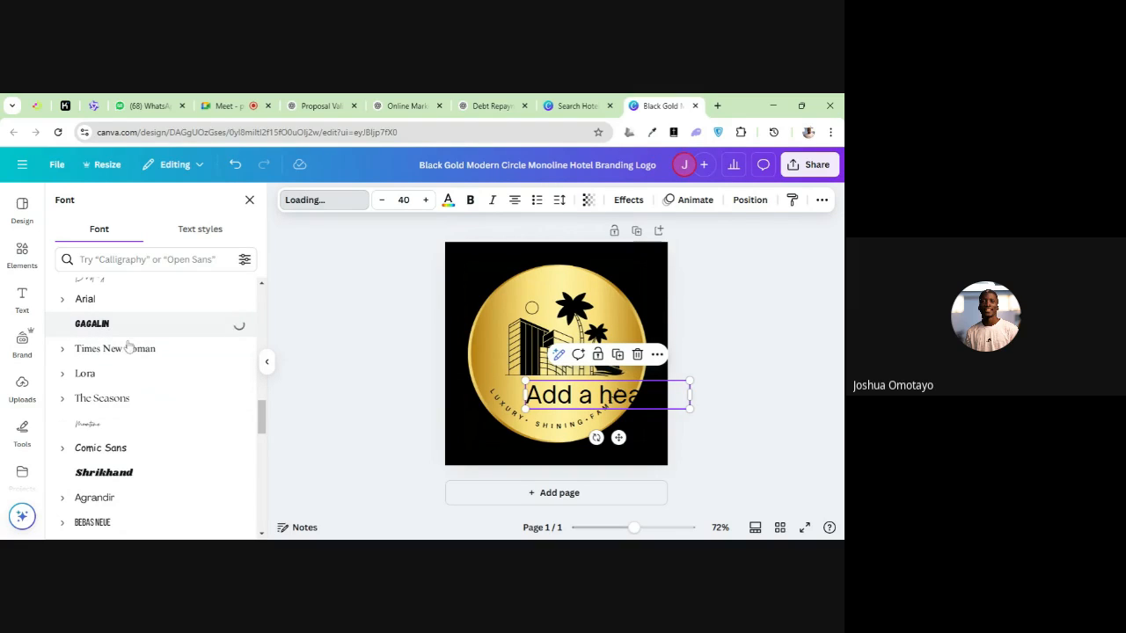
pyautogui.moveTo(587, 400); pyautogui.dragTo(542, 393)
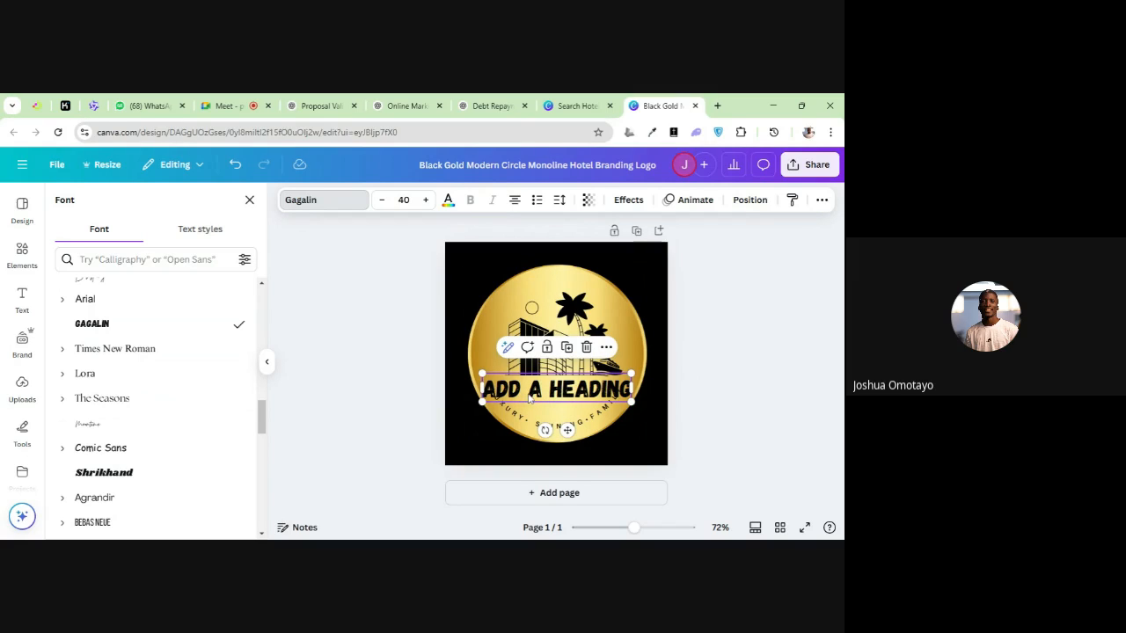
pyautogui.moveTo(529, 400); pyautogui.dragTo(533, 399)
# Compare the edited logo with the original hotel template preview in the search results tab, and return to the design
pyautogui.click(570, 107)
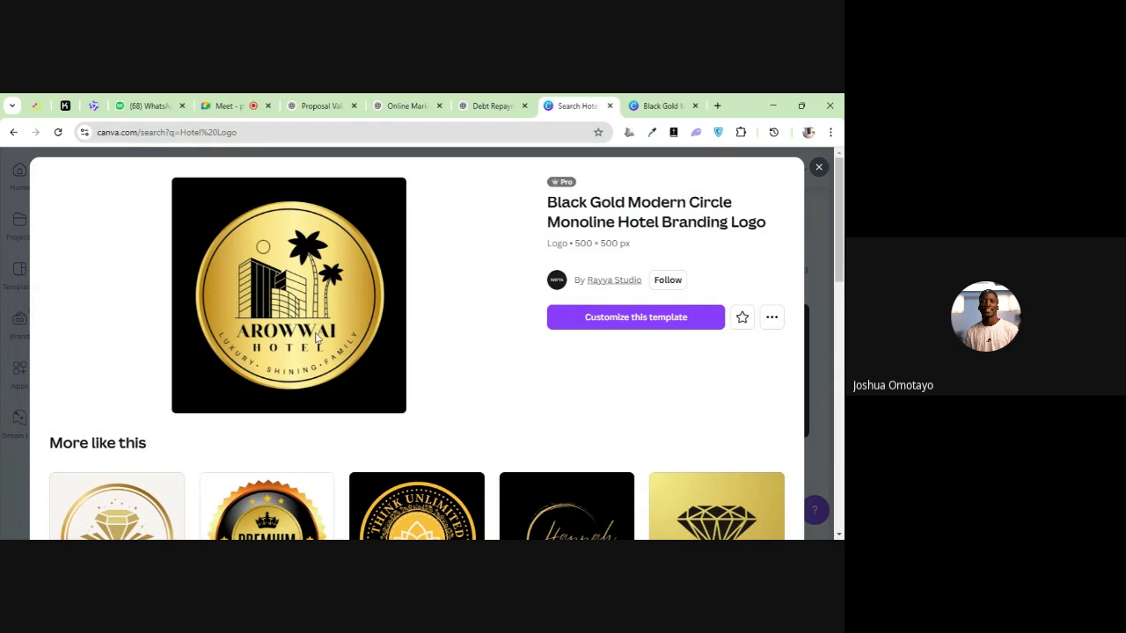
pyautogui.click(651, 104)
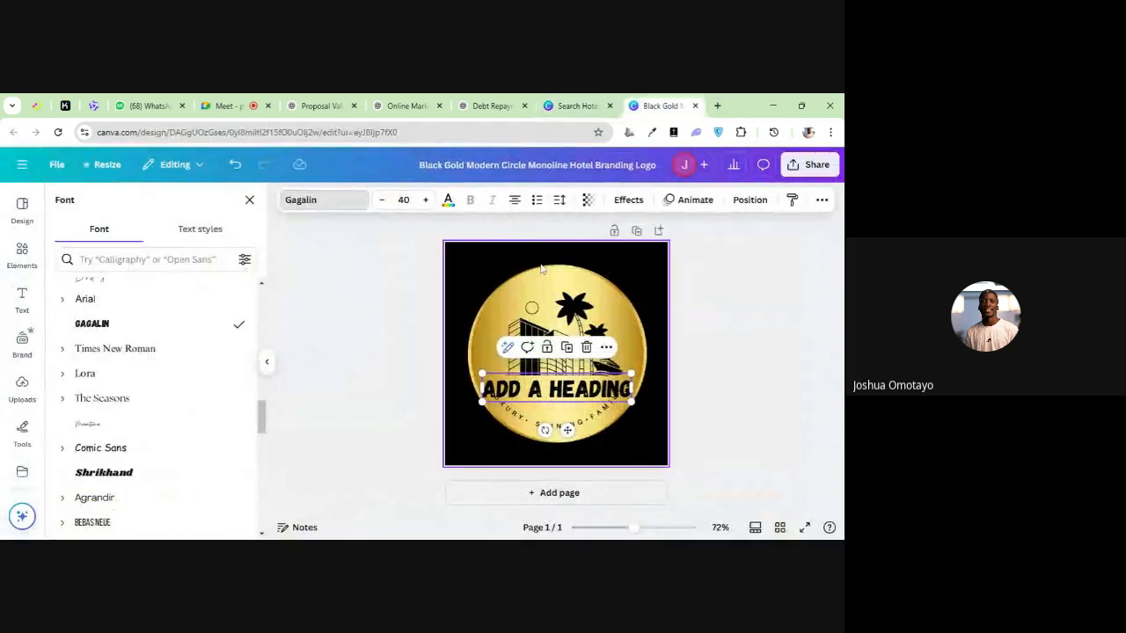
pyautogui.click(567, 100)
pyautogui.click(656, 106)
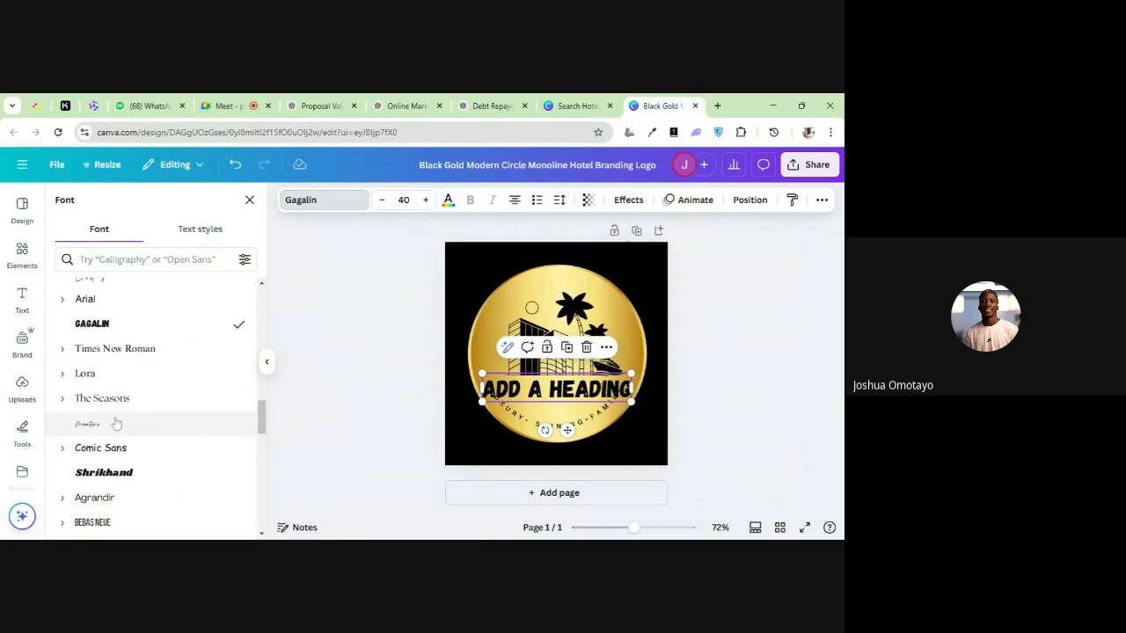
# Try The Seasons on the heading, and set its font to Playfair Display SC from the recently used fonts
pyautogui.click(116, 401)
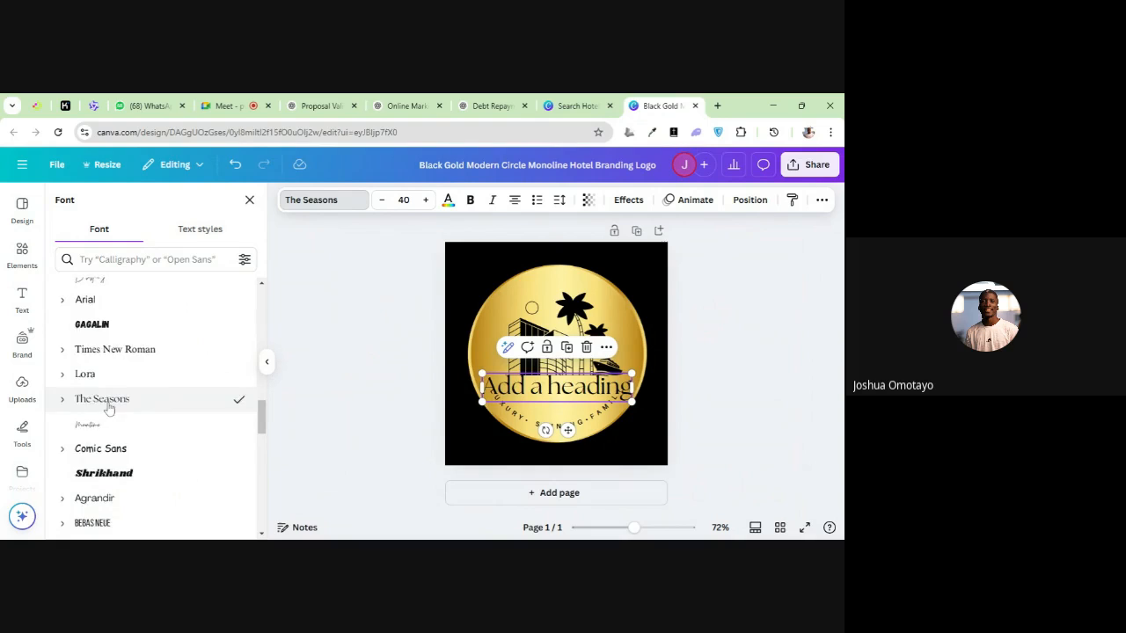
pyautogui.scroll(10, 104, 405)
pyautogui.scroll(5, 108, 410)
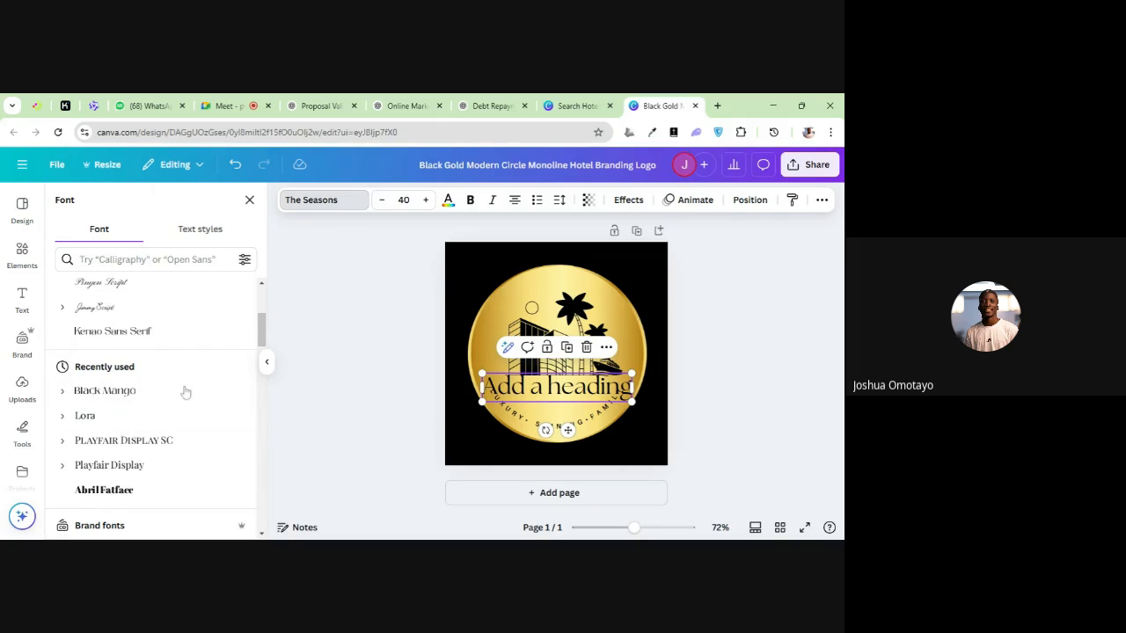
pyautogui.click(163, 444)
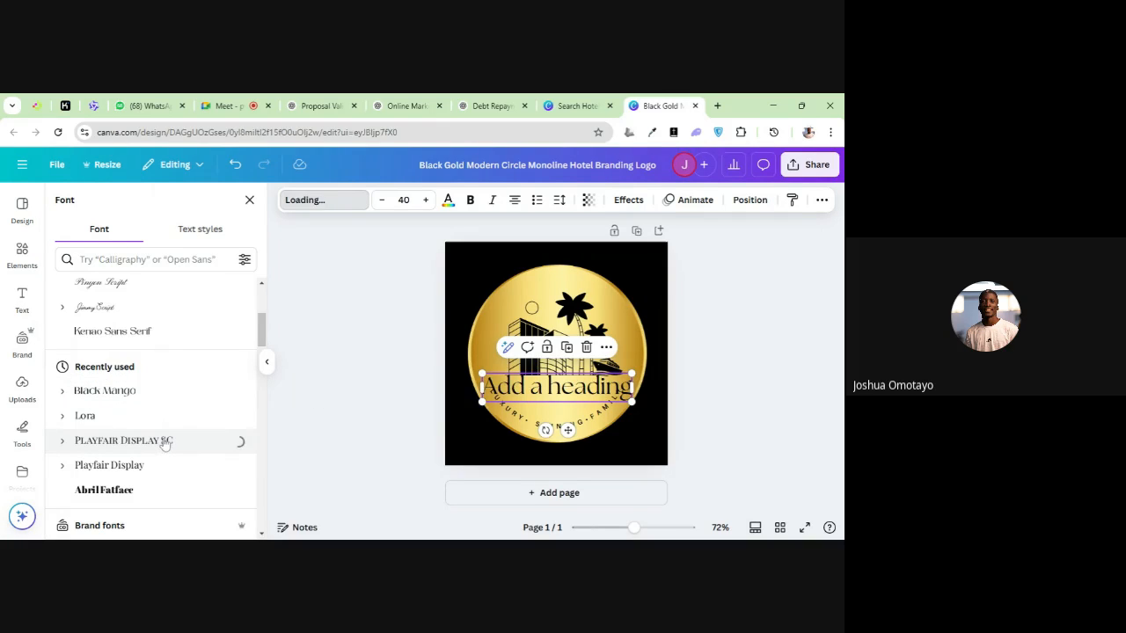
# Replace the placeholder heading text with "GOODDeeds" and leave text editing
pyautogui.moveTo(524, 396)
pyautogui.mouseDown()
pyautogui.moveTo(557, 390)
pyautogui.moveTo(520, 393)
pyautogui.moveTo(541, 386)
pyautogui.moveTo(522, 393)
pyautogui.moveTo(535, 399)
pyautogui.mouseUp()
pyautogui.write('G')
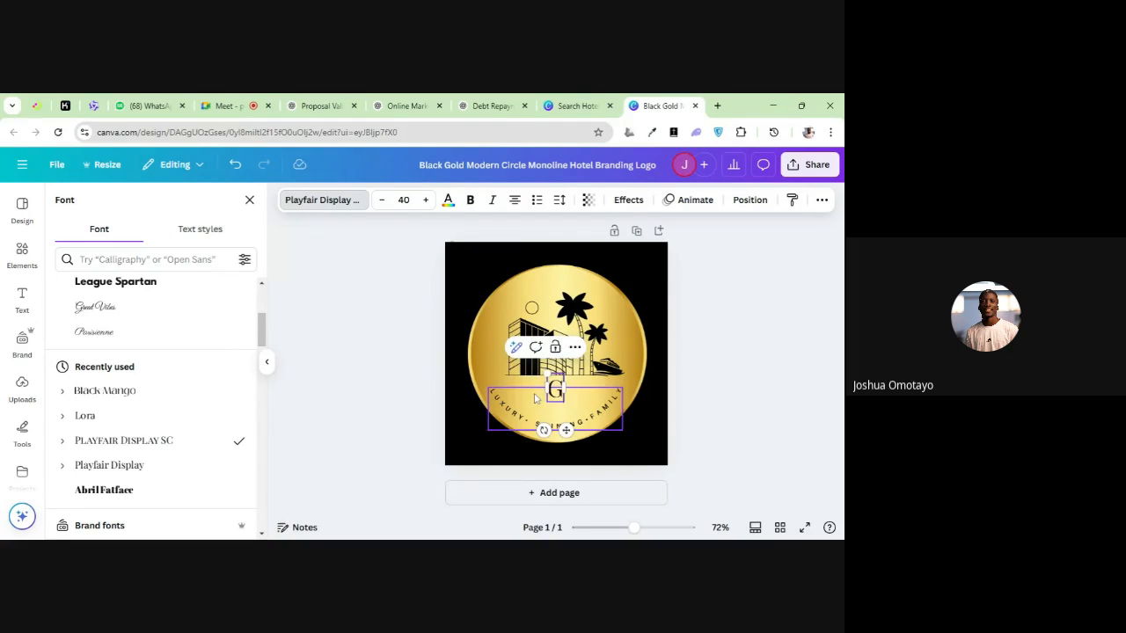
pyautogui.write('OODDeeds')
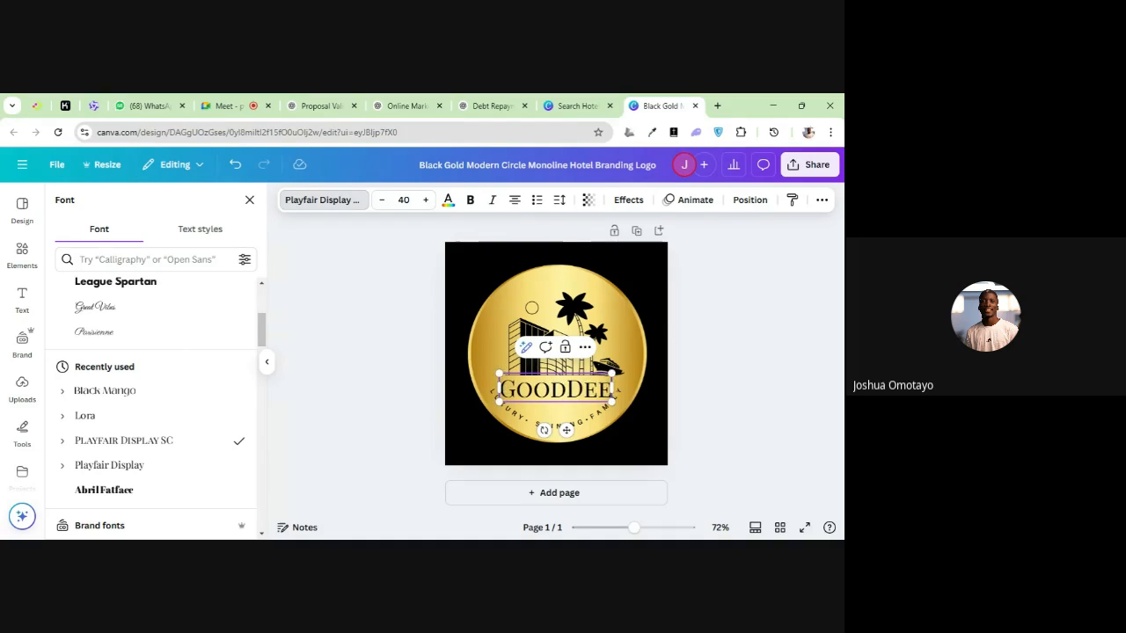
pyautogui.click(510, 416)
pyautogui.click(480, 313)
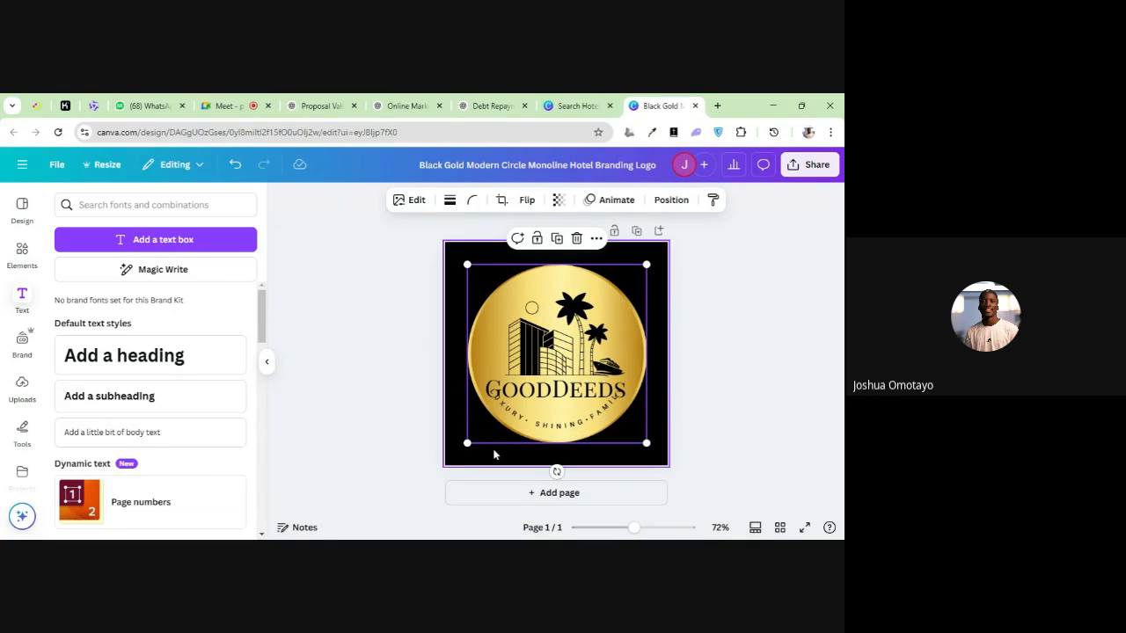
# Enlarge the hotel name heading to font size 52
pyautogui.click(543, 394)
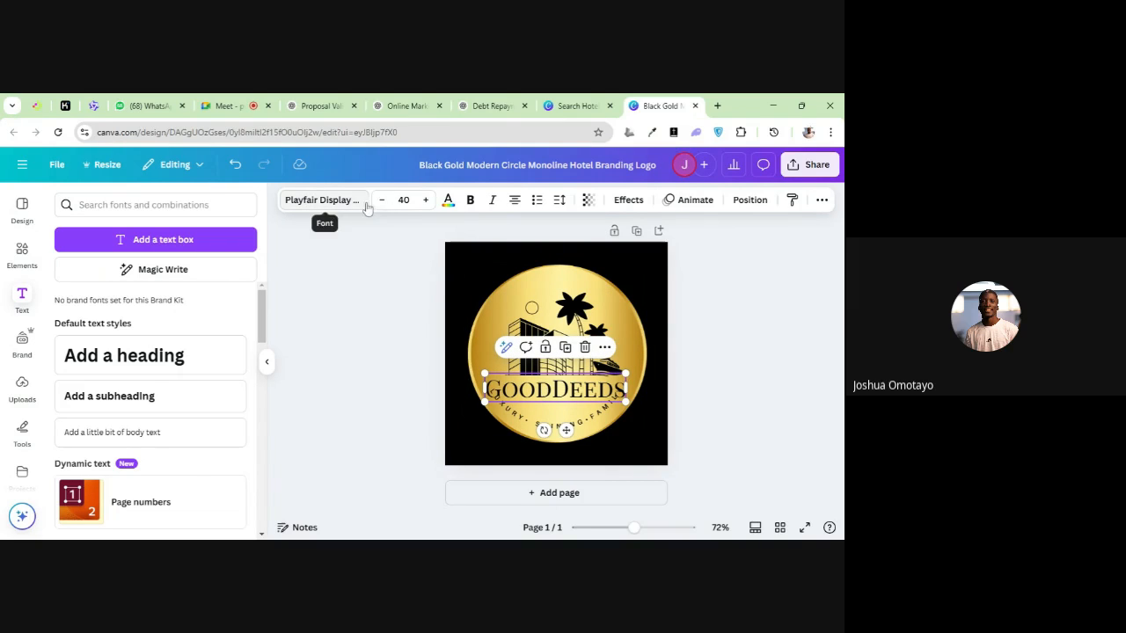
pyautogui.click(426, 201)
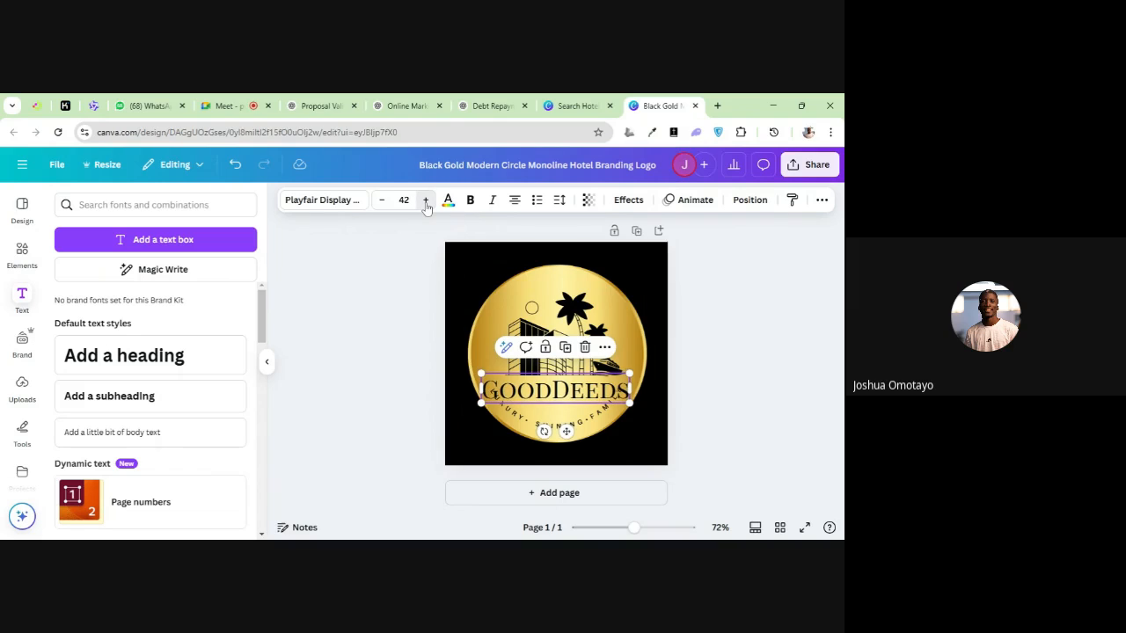
pyautogui.click(425, 200)
pyautogui.click(425, 200)
pyautogui.click(425, 201)
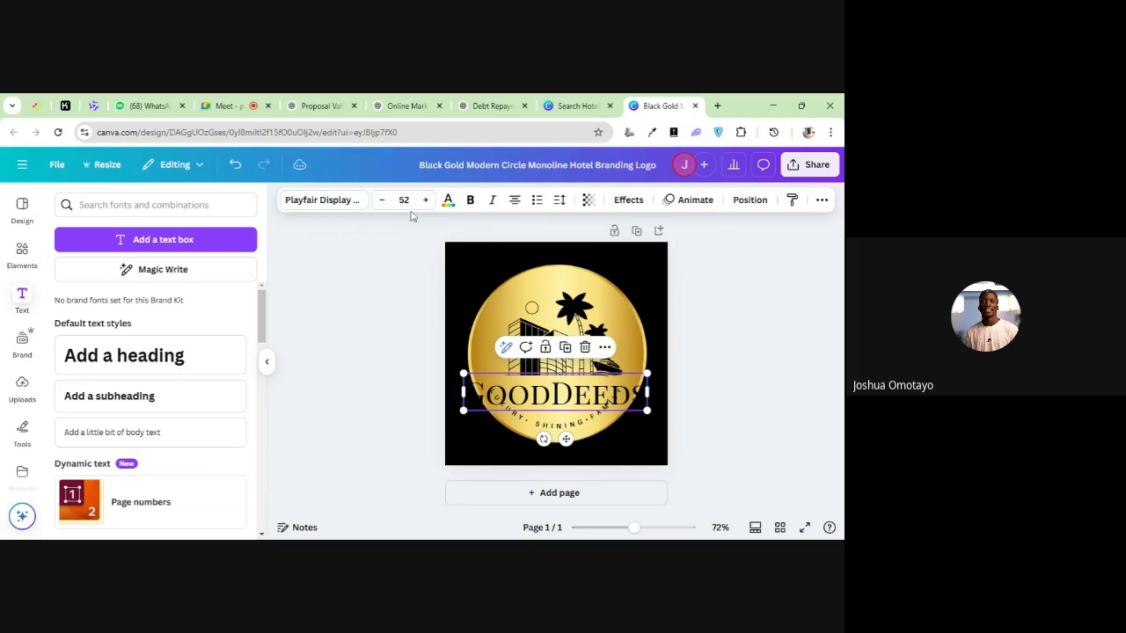
# Reduce the hotel name heading to font size 29 so it fits above the curved tagline
pyautogui.click(381, 200)
pyautogui.click(381, 201)
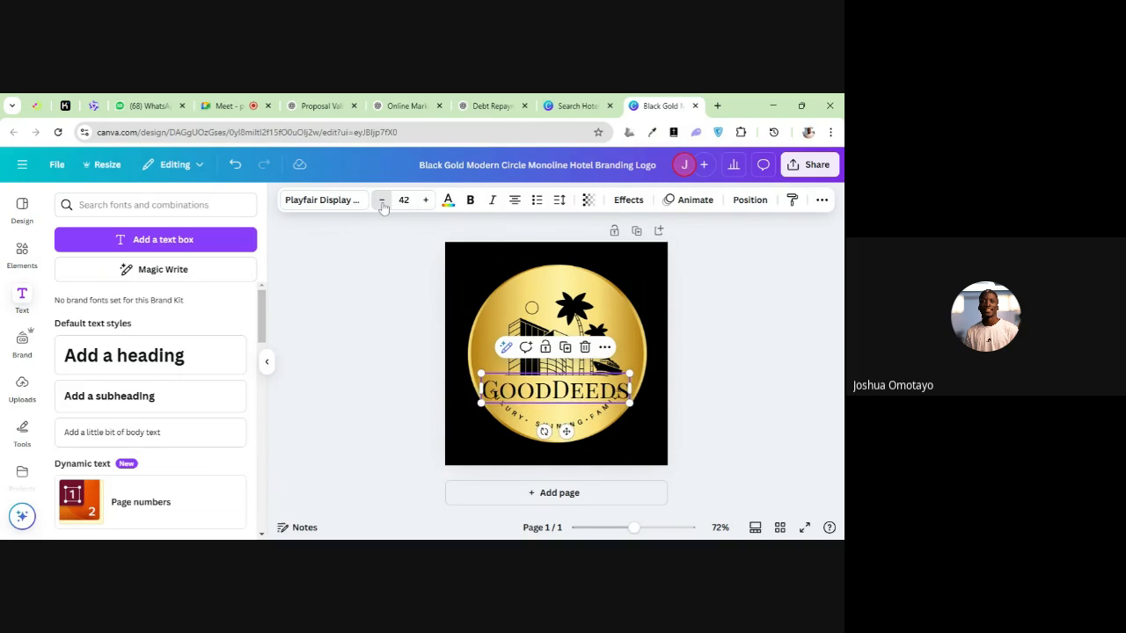
pyautogui.click(381, 200)
pyautogui.click(382, 200)
pyautogui.click(381, 201)
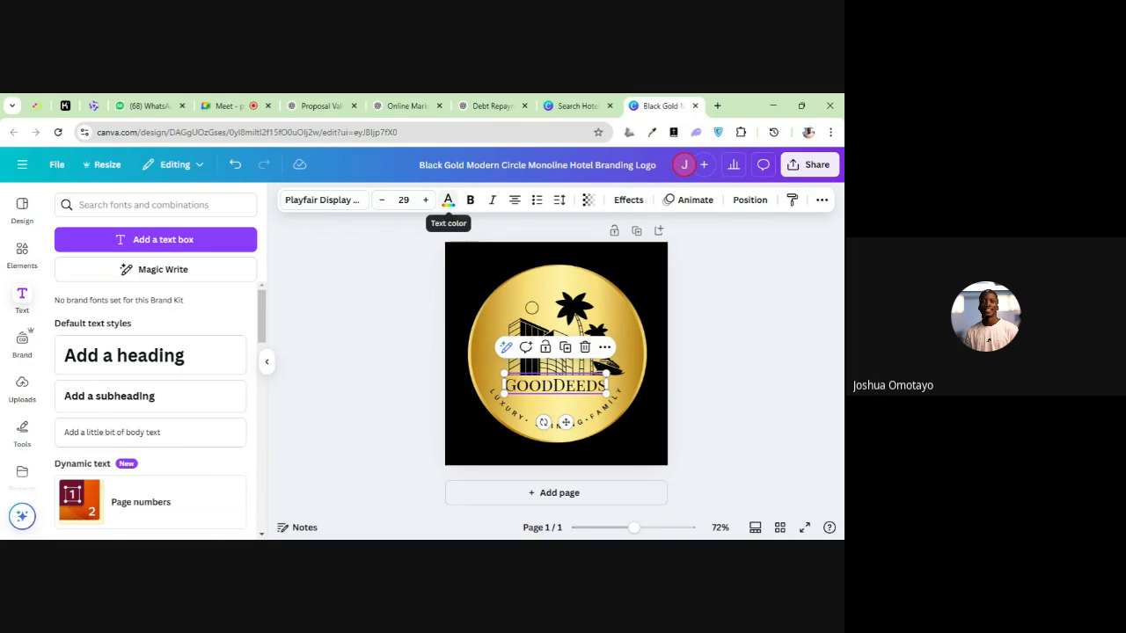
# Try white as the hotel name's text colour and return it to black
pyautogui.click(450, 212)
pyautogui.click(449, 209)
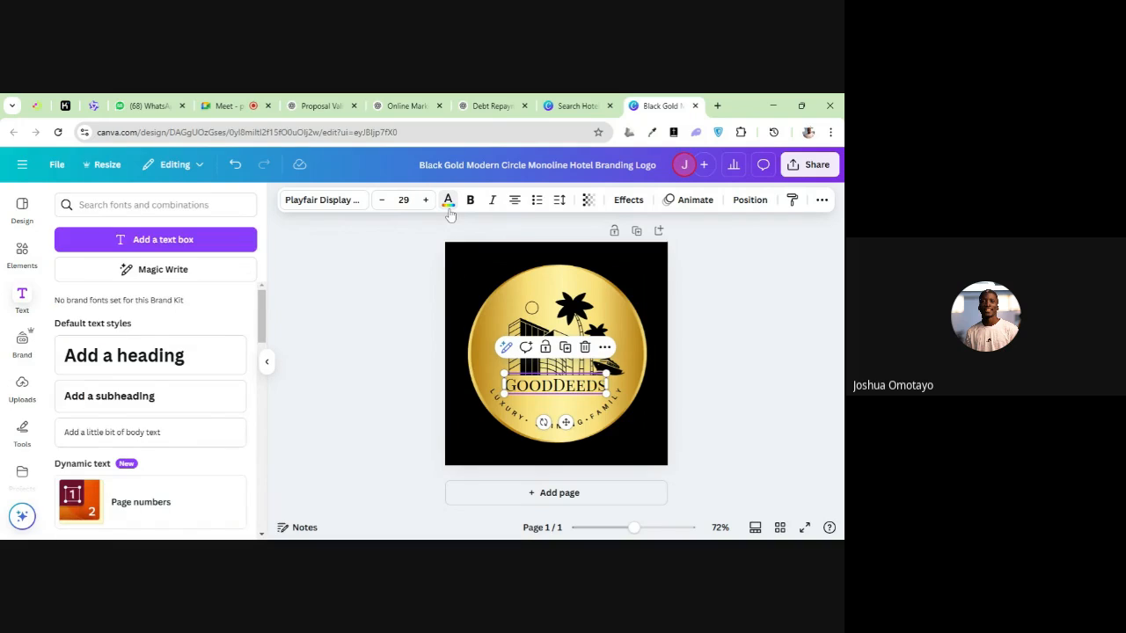
pyautogui.click(449, 210)
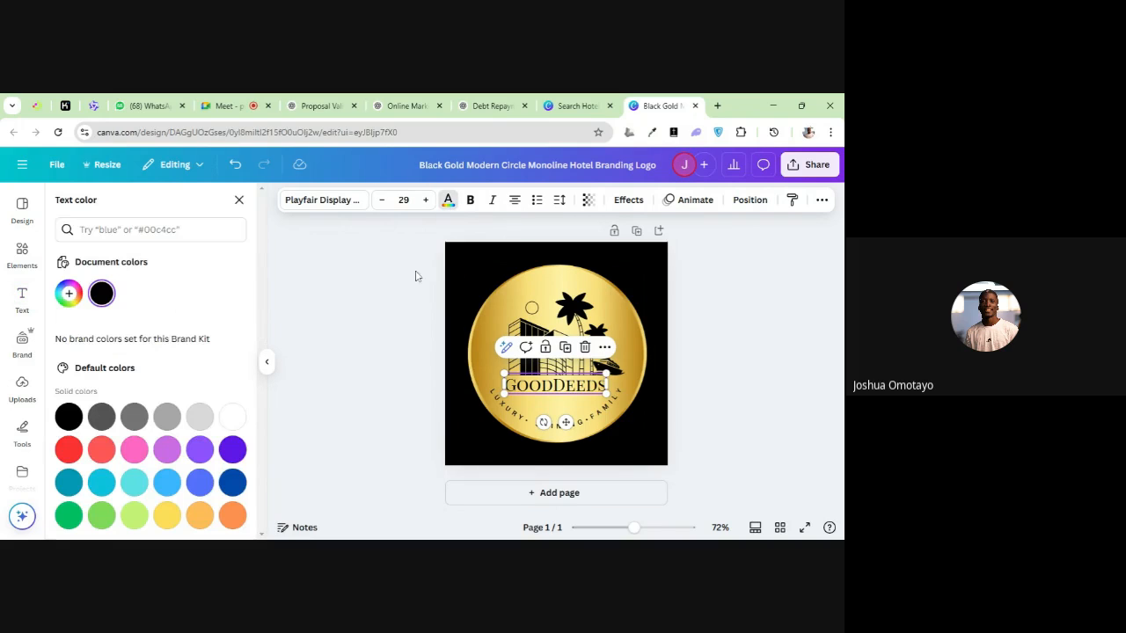
pyautogui.click(230, 416)
# Make the hotel name heading bold, and try italics on it before removing them
pyautogui.click(469, 201)
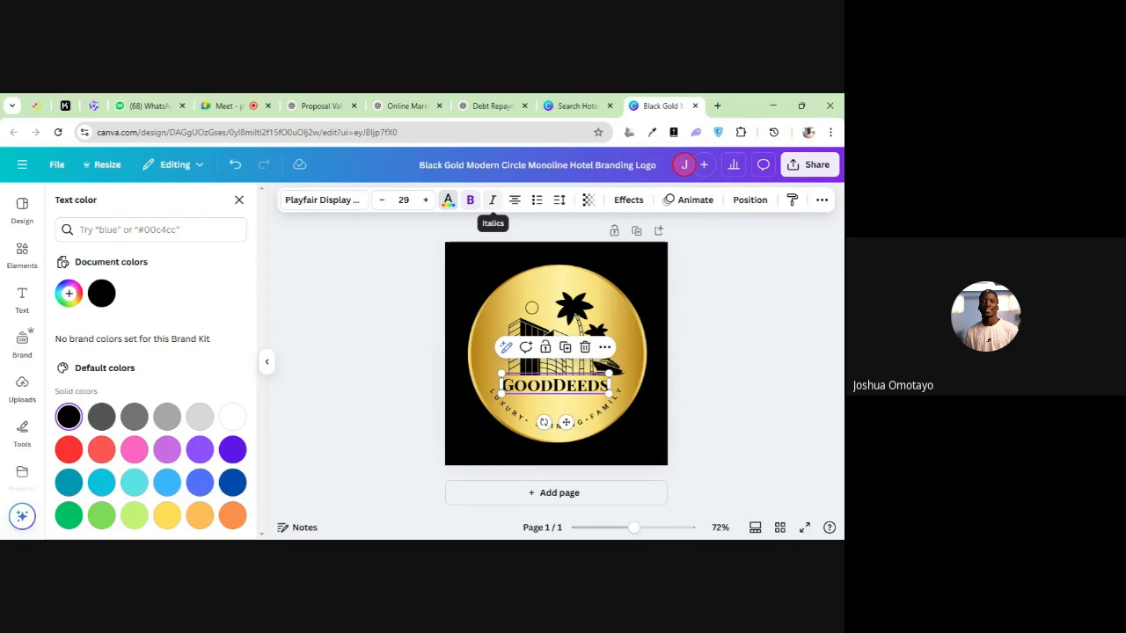
pyautogui.click(493, 199)
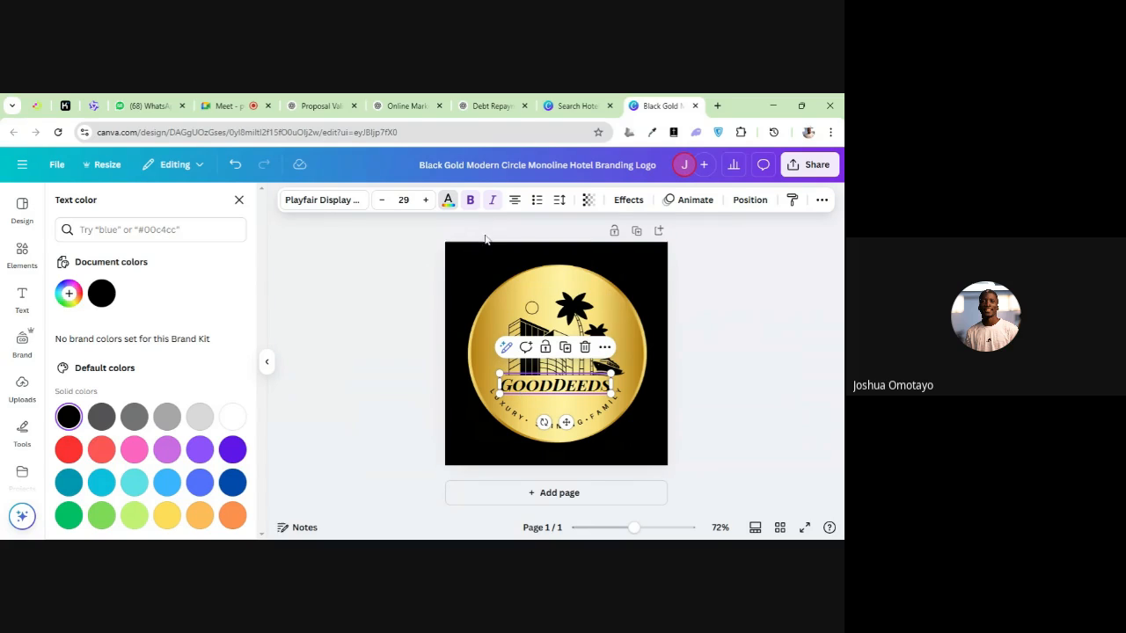
pyautogui.click(422, 314)
pyautogui.click(432, 330)
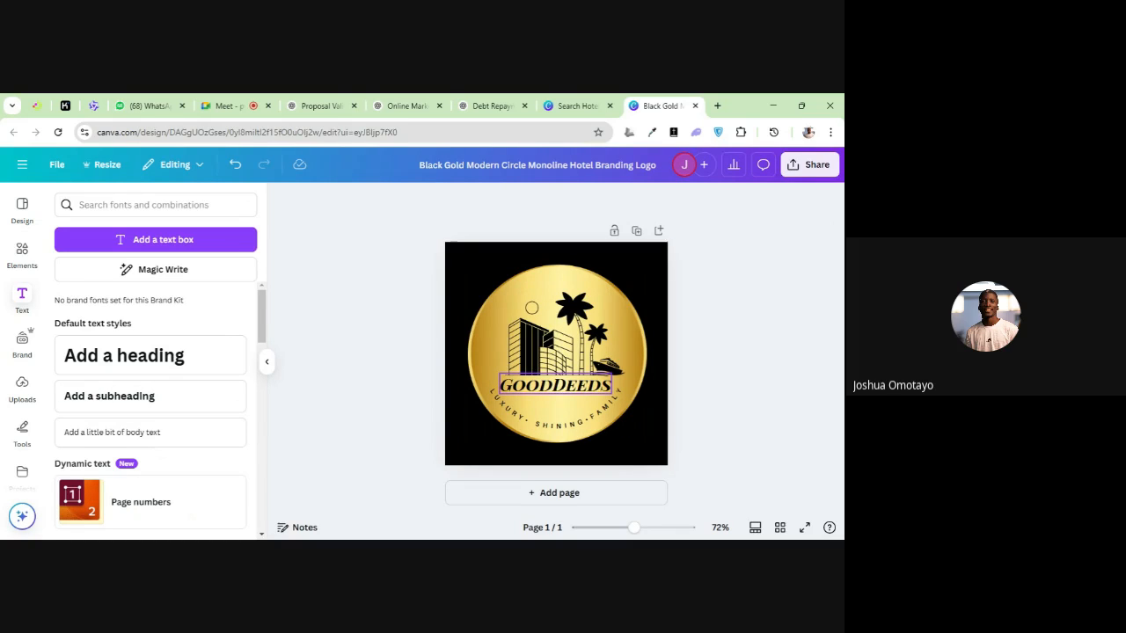
pyautogui.click(549, 387)
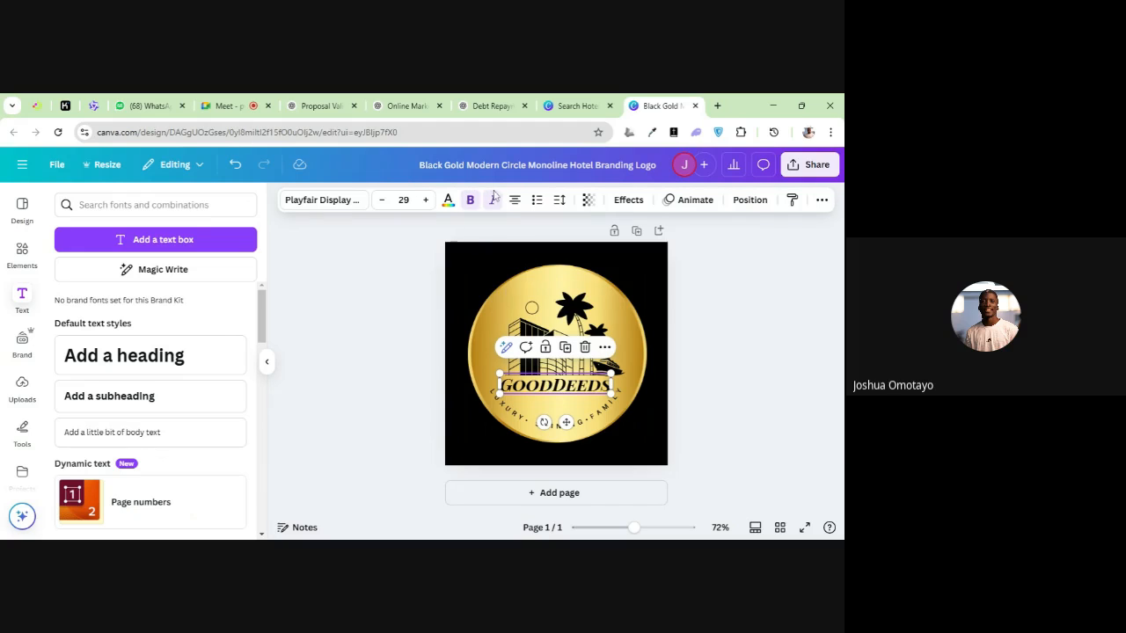
pyautogui.click(491, 200)
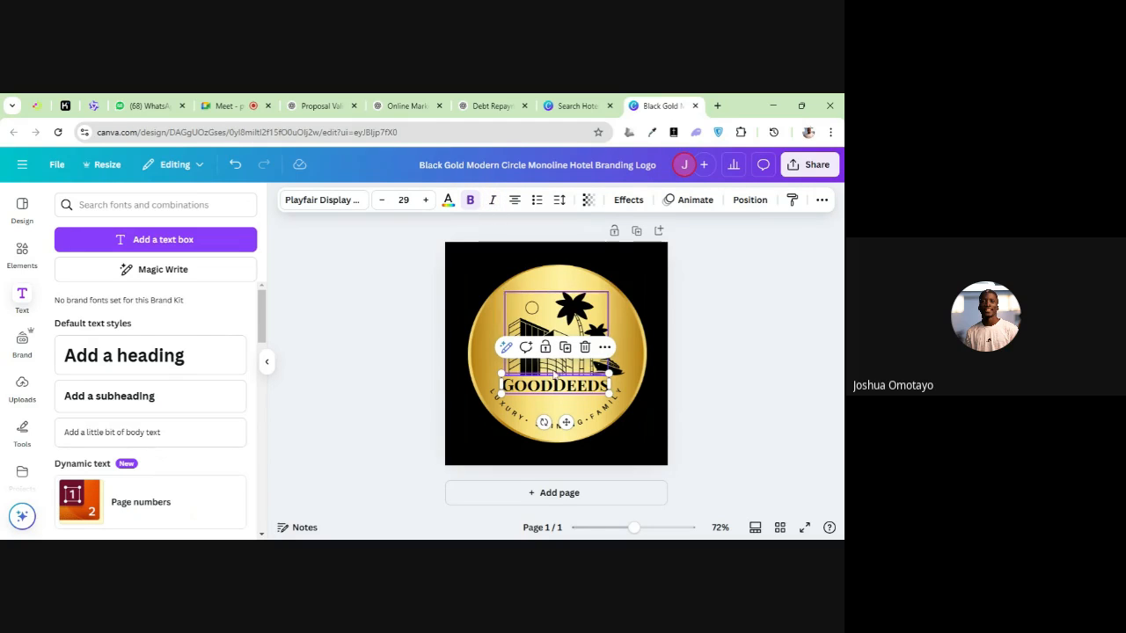
# Cycle the hotel name's text alignment through its options and back to centred
pyautogui.click(515, 201)
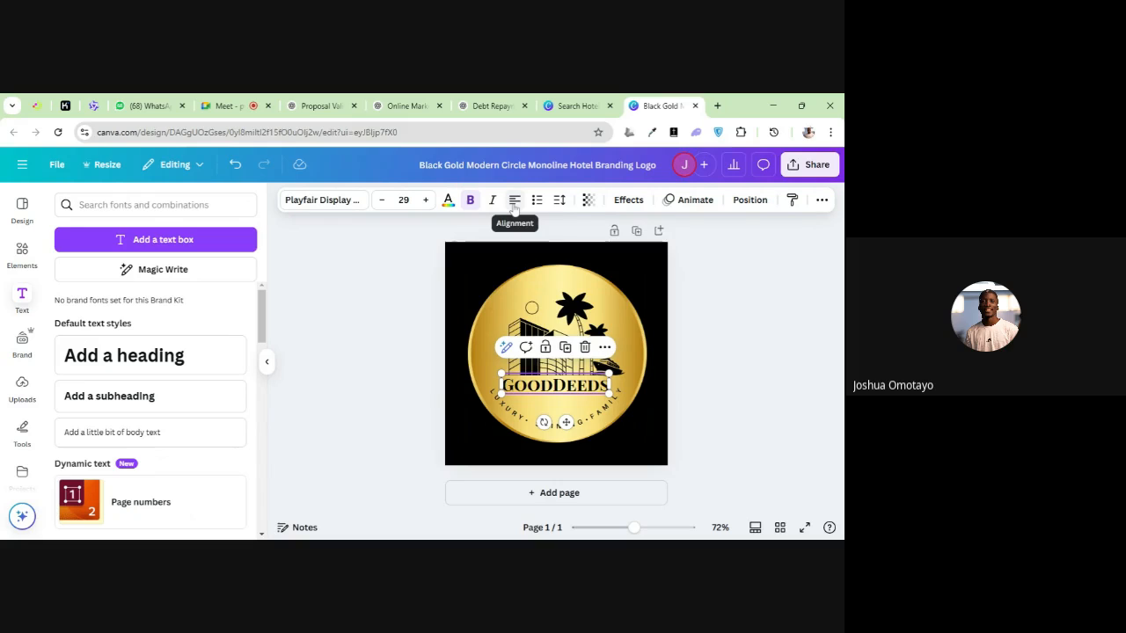
pyautogui.click(514, 200)
pyautogui.click(514, 200)
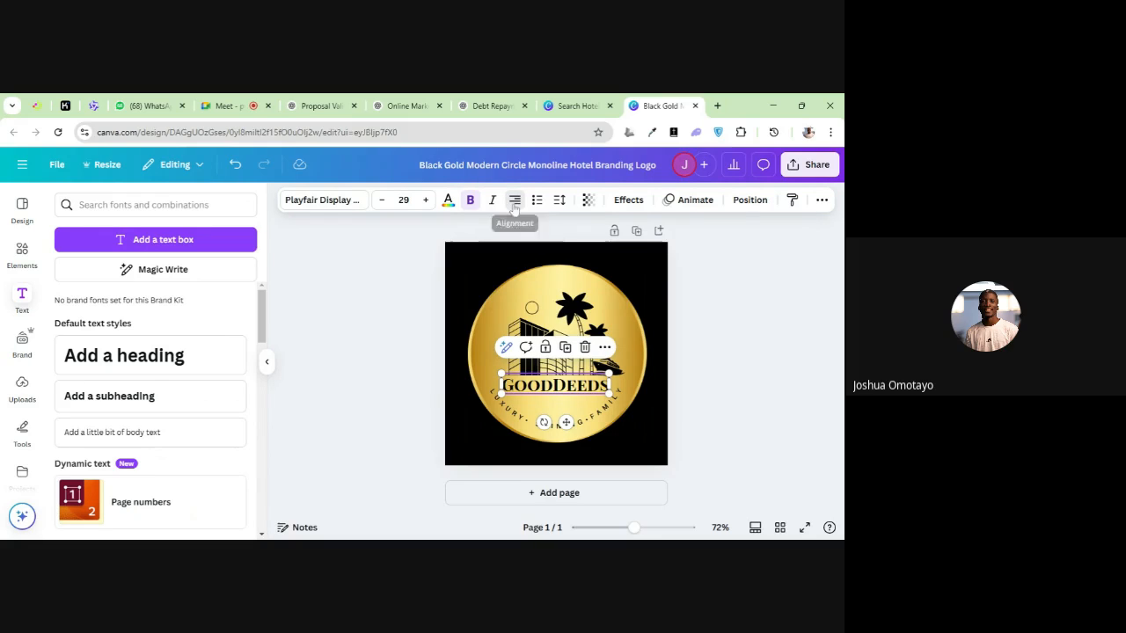
pyautogui.click(515, 201)
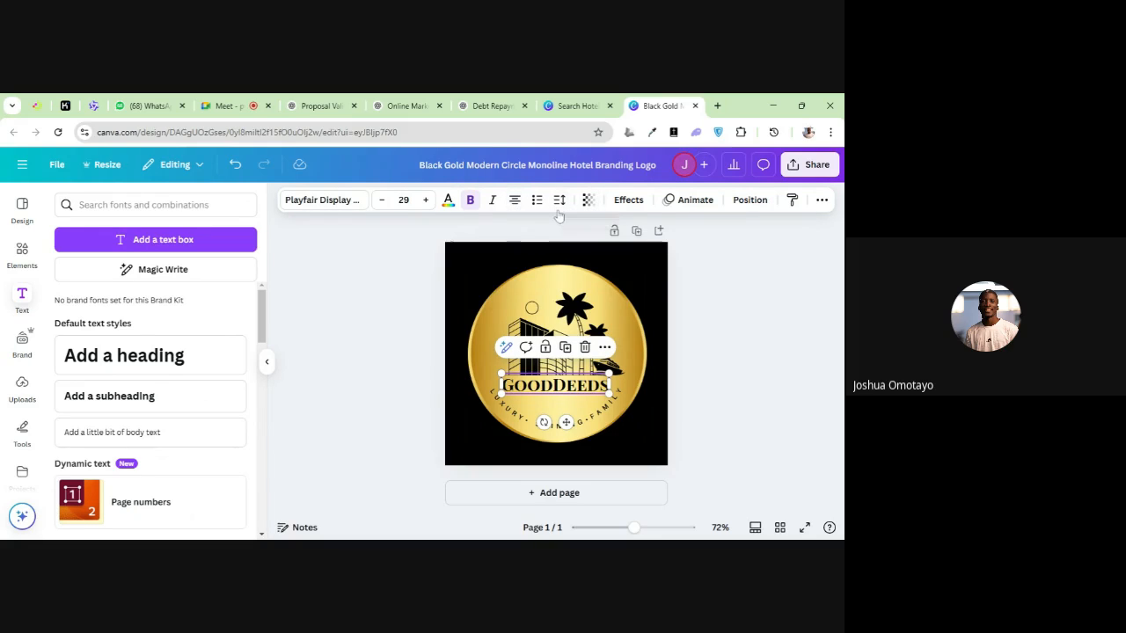
# Try bulleted list formatting on the hotel name and return it to plain text
pyautogui.click(536, 202)
pyautogui.click(533, 201)
pyautogui.click(533, 201)
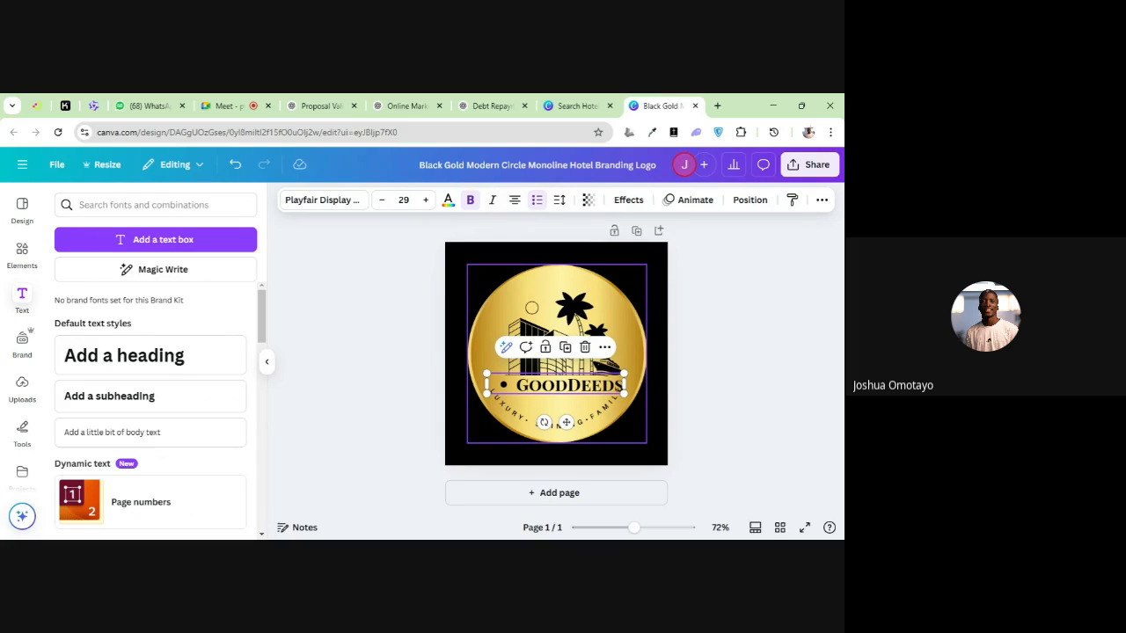
pyautogui.click(539, 209)
pyautogui.click(538, 200)
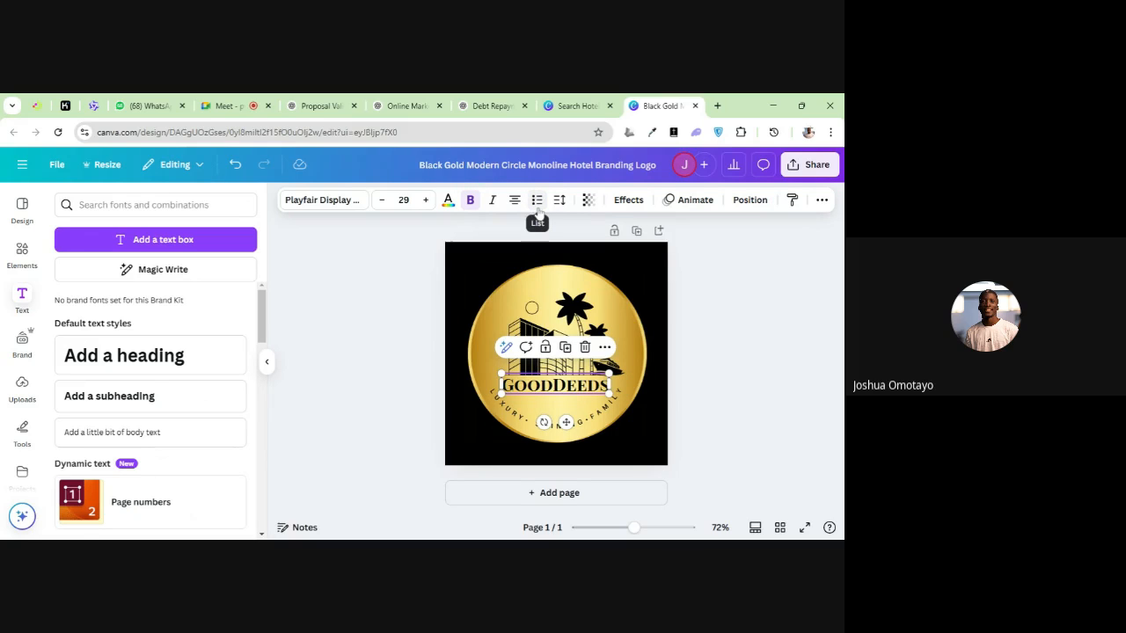
# Try adjusting the hotel name's letter spacing and close the spacing options
pyautogui.click(559, 201)
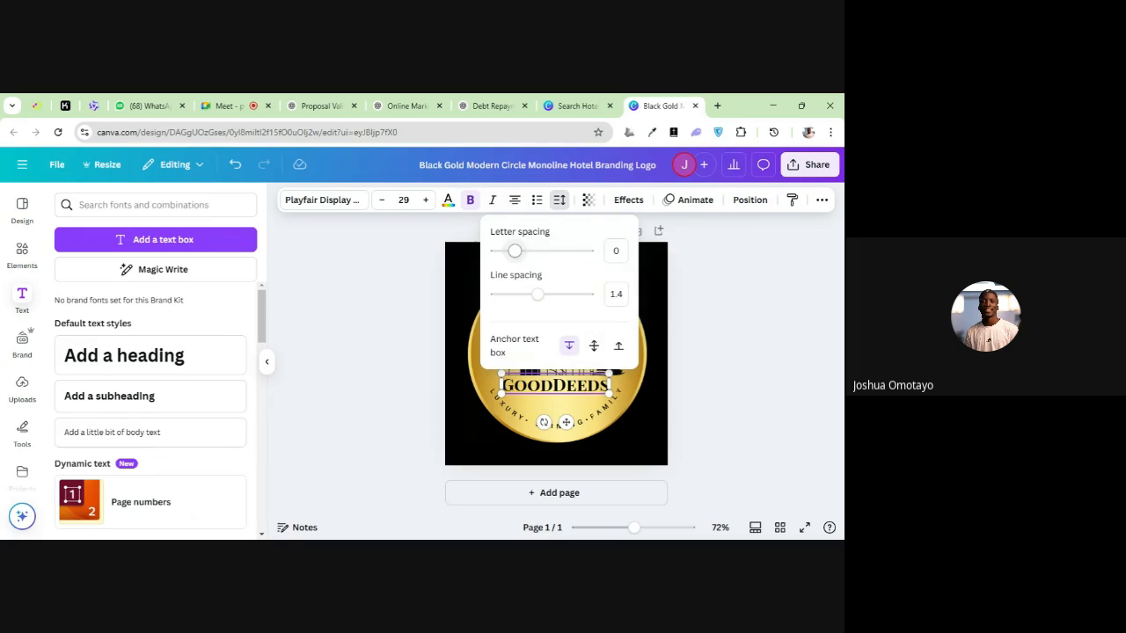
pyautogui.moveTo(514, 251)
pyautogui.mouseDown()
pyautogui.moveTo(538, 251)
pyautogui.moveTo(514, 263)
pyautogui.mouseUp()
pyautogui.click(761, 351)
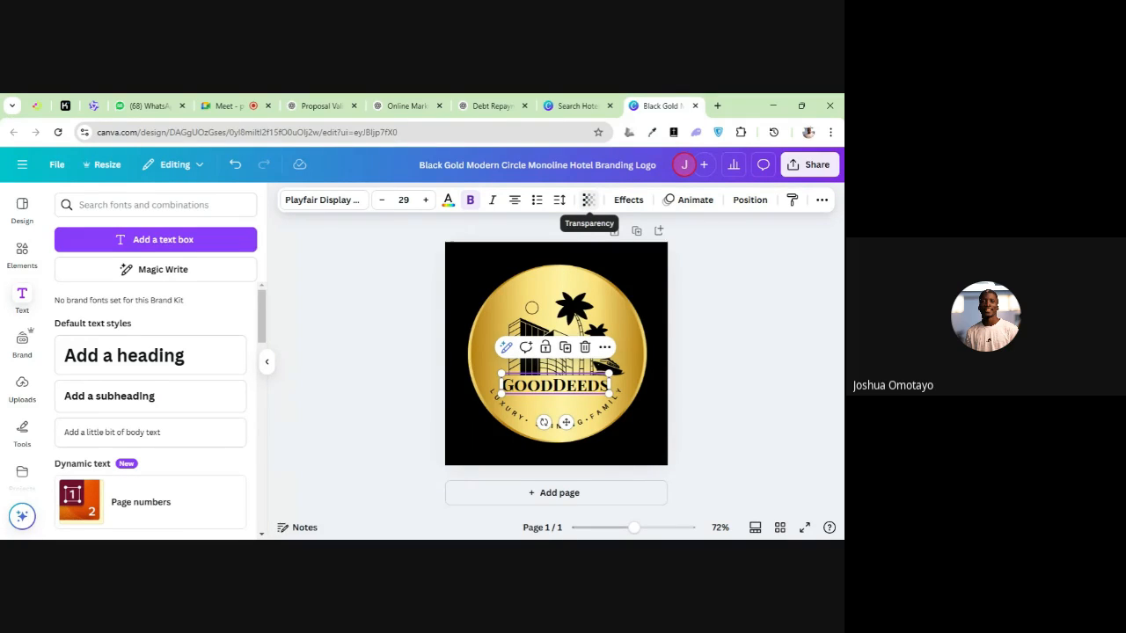
# Set the hotel name's transparency to 52 and undo the accidental move of the gold circle
pyautogui.click(588, 199)
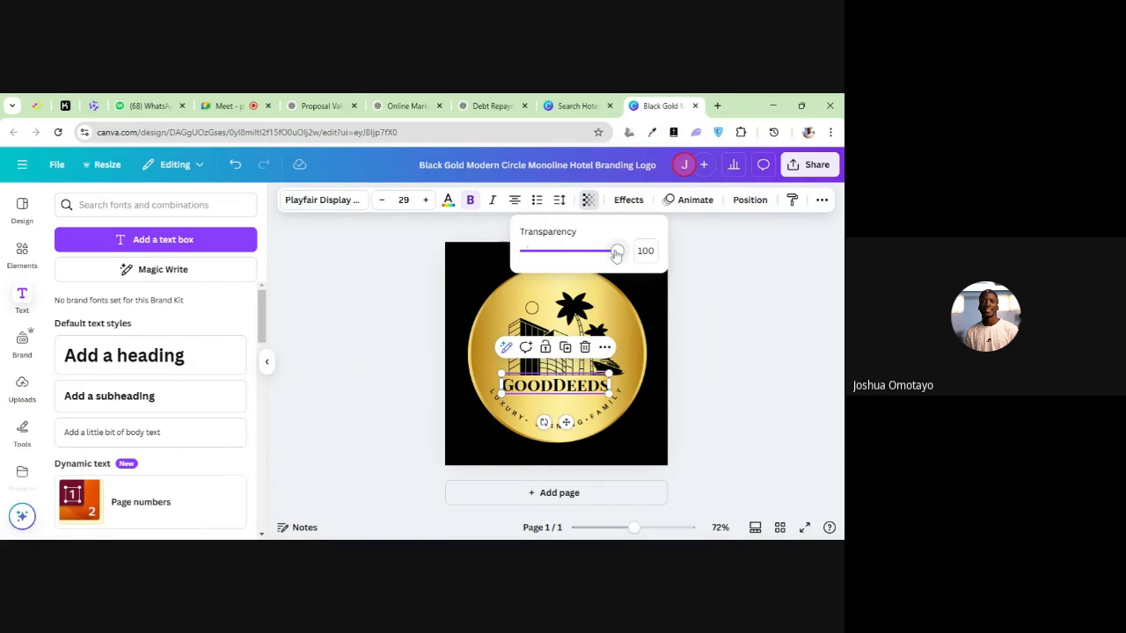
pyautogui.moveTo(616, 253); pyautogui.dragTo(572, 271)
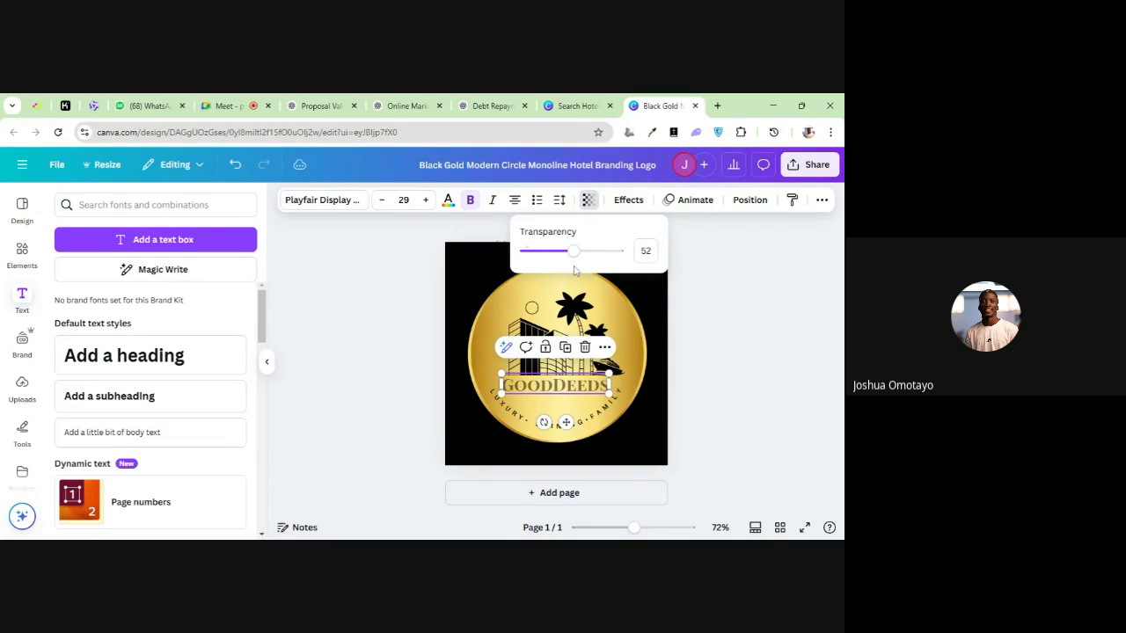
pyautogui.click(594, 164)
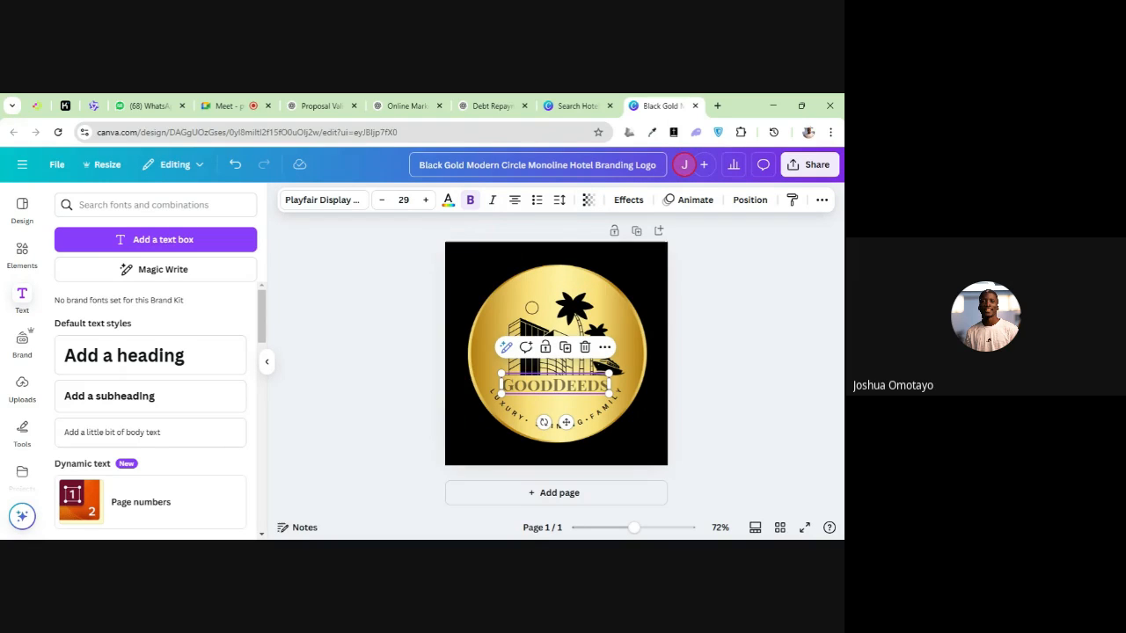
pyautogui.hotkey('alt', 'Tab')
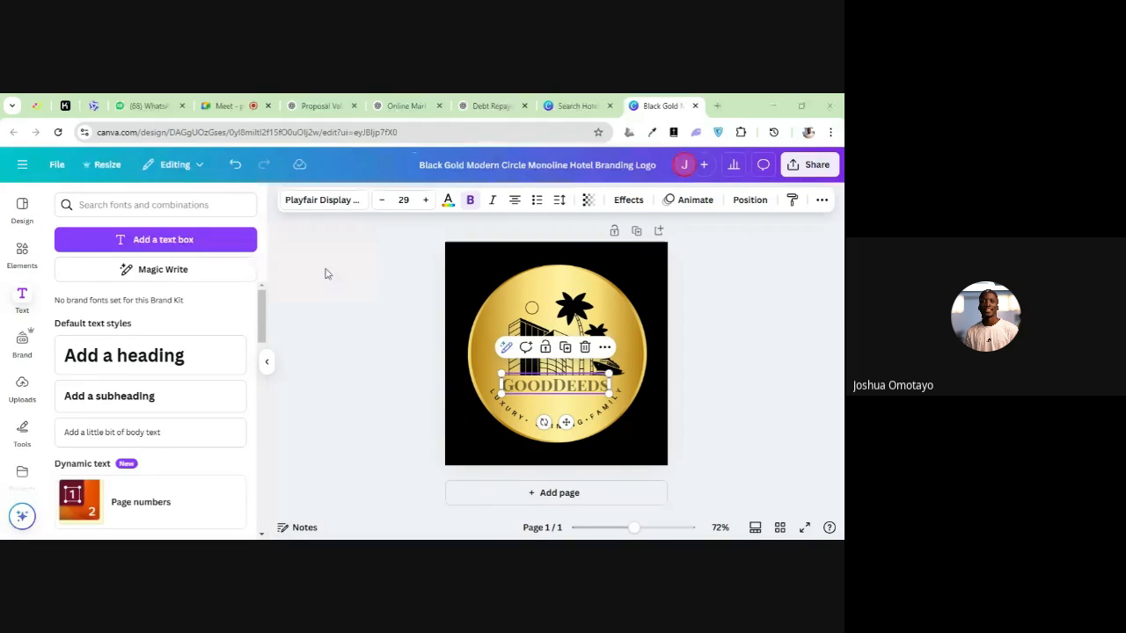
pyautogui.click(591, 202)
pyautogui.moveTo(570, 252); pyautogui.dragTo(575, 256)
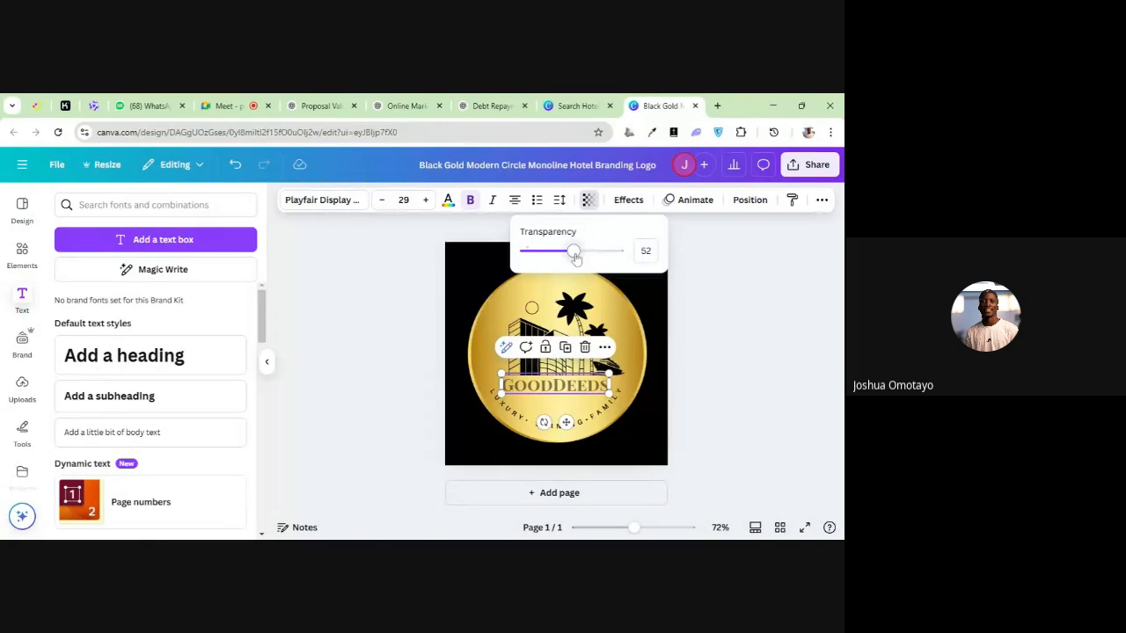
pyautogui.moveTo(513, 297)
pyautogui.mouseDown()
pyautogui.moveTo(476, 299)
pyautogui.moveTo(492, 299)
pyautogui.mouseUp()
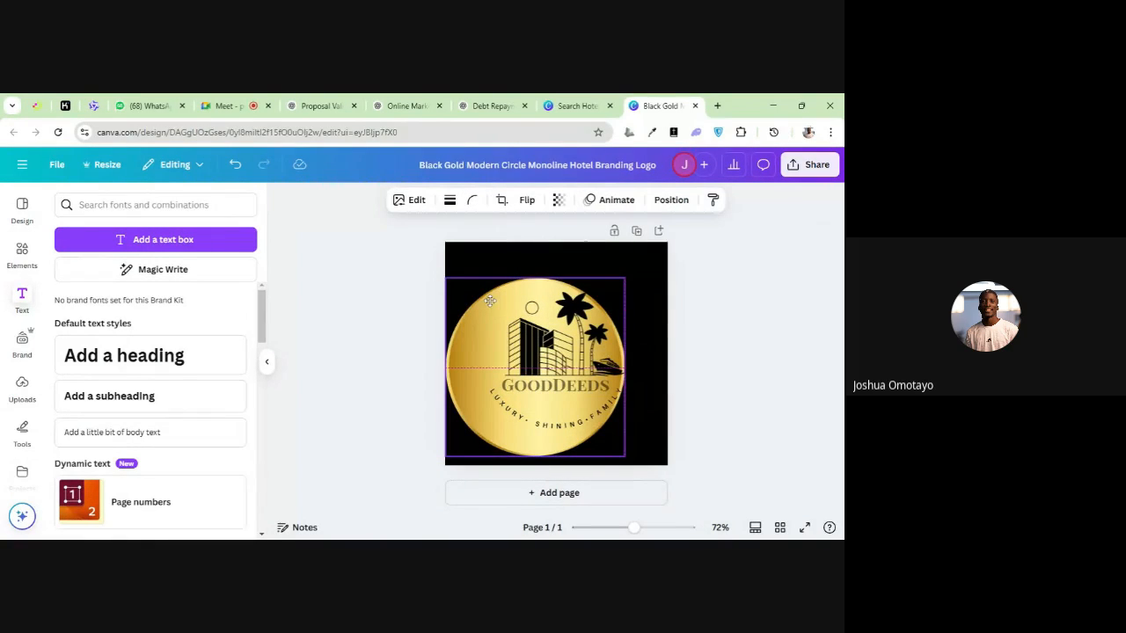
pyautogui.click(235, 165)
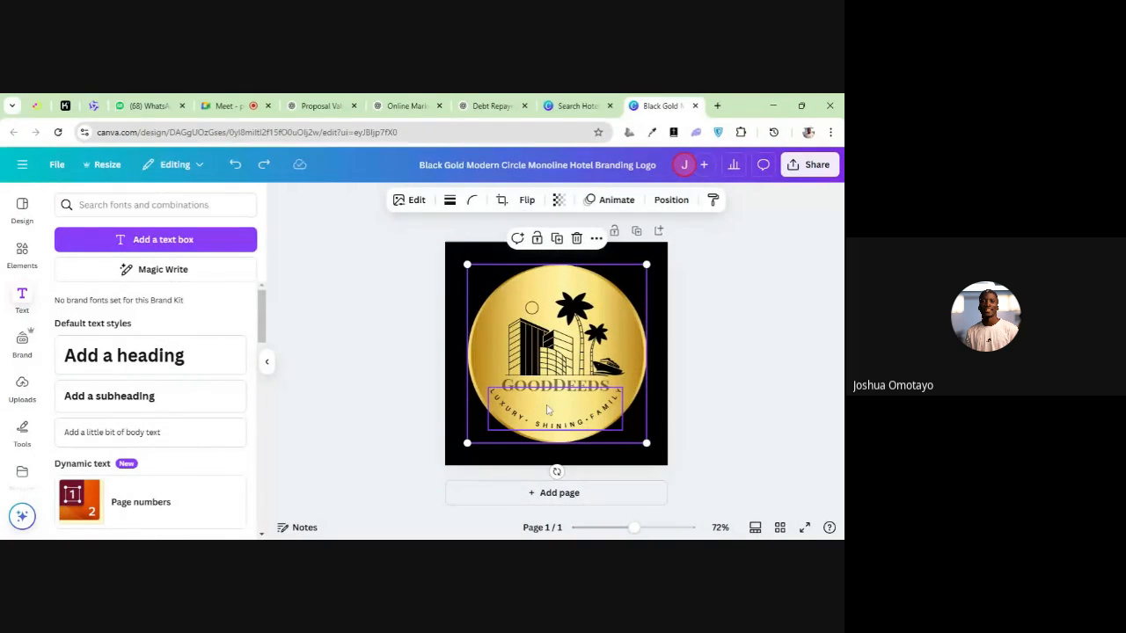
# Try making the hotel name fully transparent, and undo that change along with the slight shift of the gold circle
pyautogui.click(554, 395)
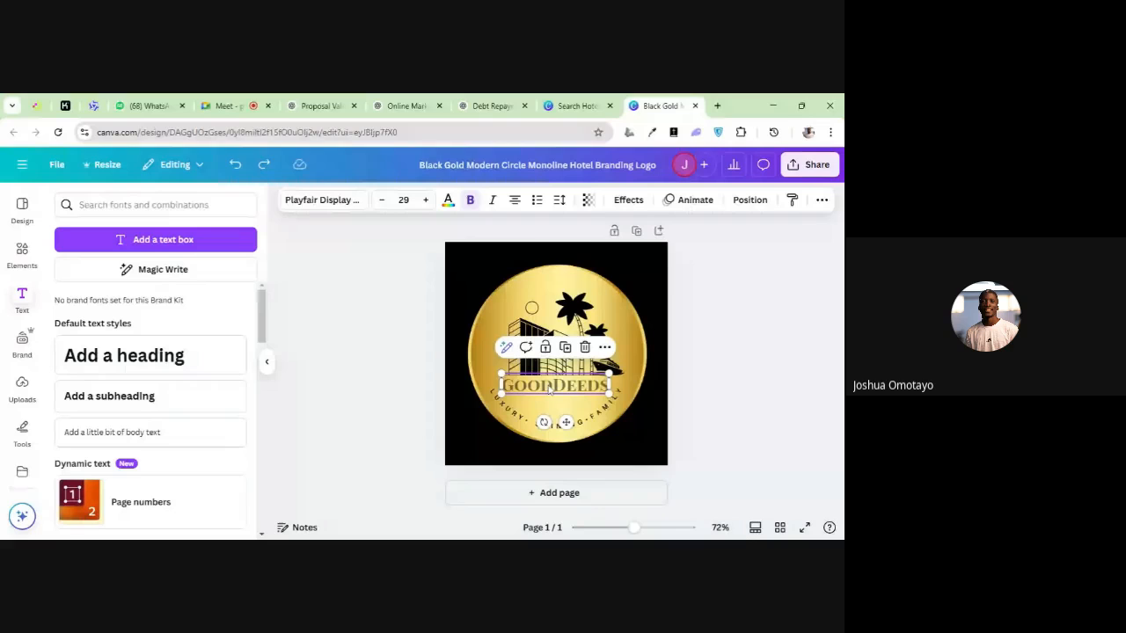
pyautogui.click(589, 203)
pyautogui.moveTo(577, 252); pyautogui.dragTo(515, 274)
pyautogui.click(510, 275)
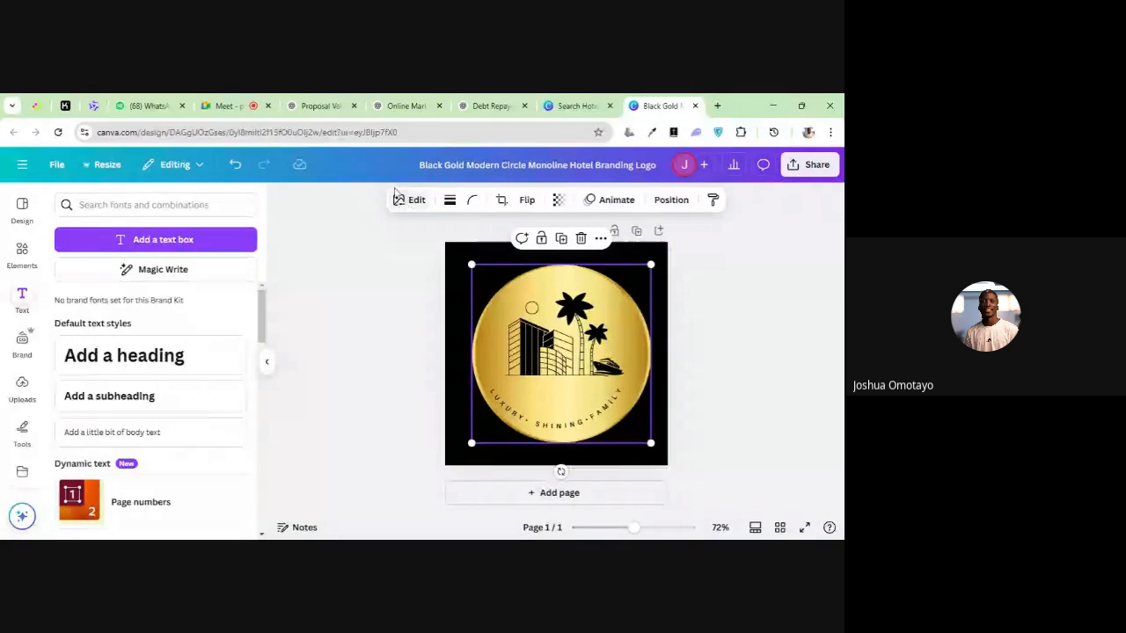
pyautogui.click(236, 165)
pyautogui.click(236, 166)
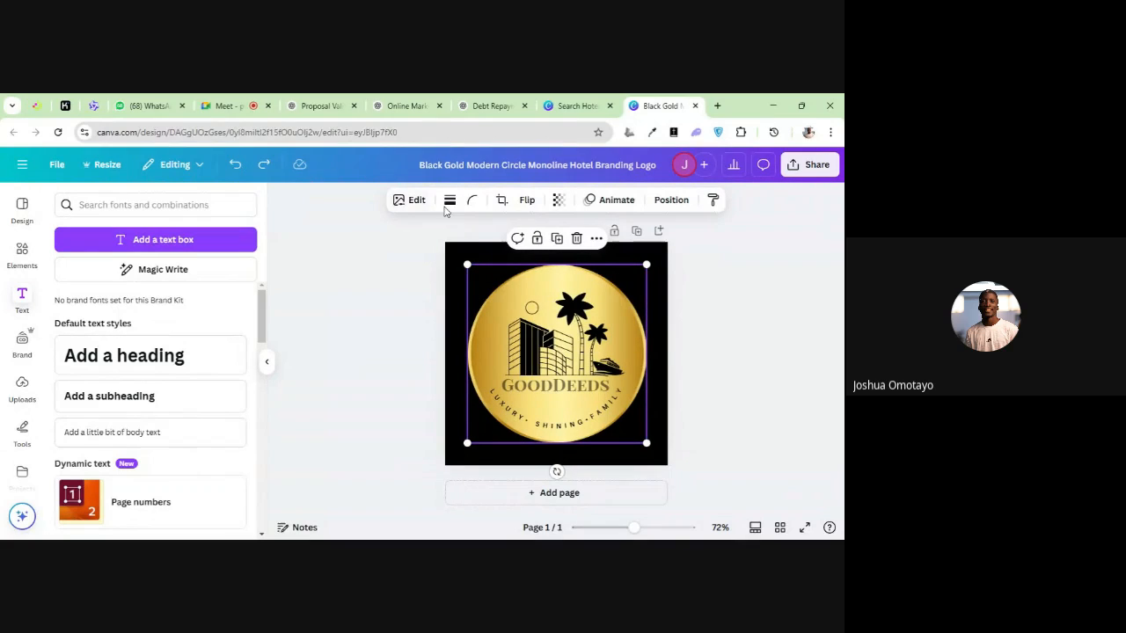
# Restore the hotel name's transparency to 100 and deselect it
pyautogui.click(558, 200)
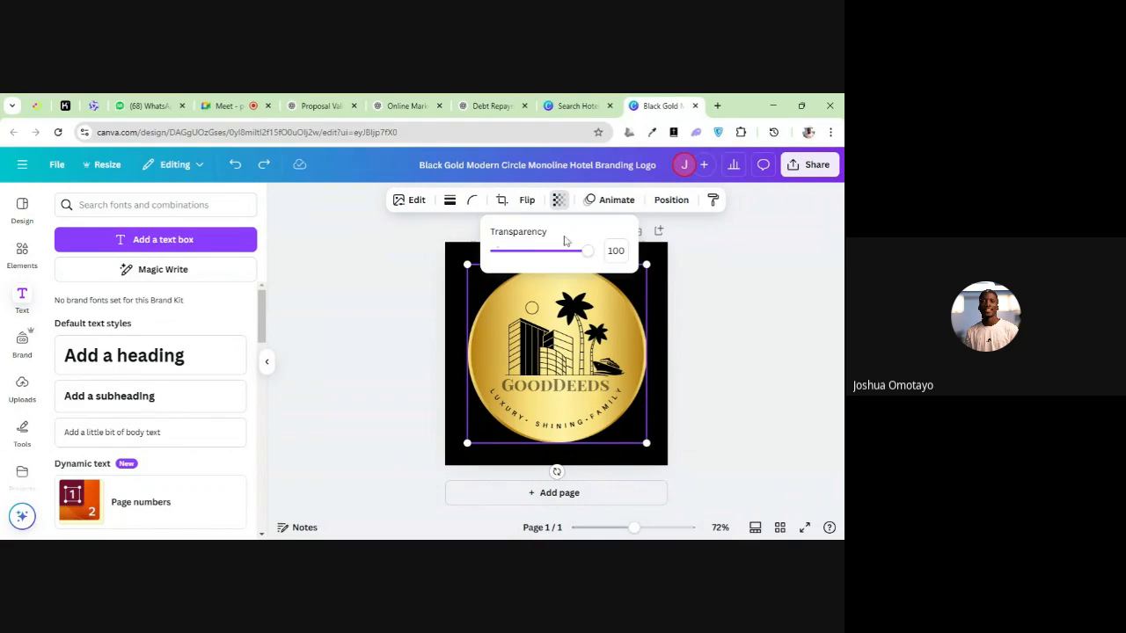
pyautogui.click(561, 385)
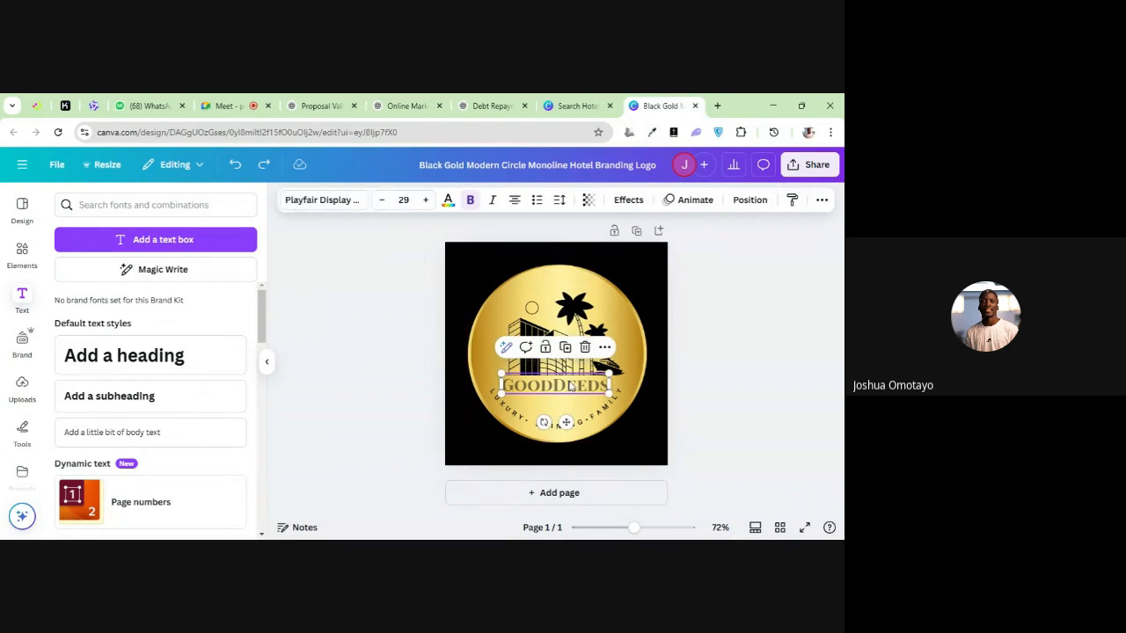
pyautogui.click(590, 201)
pyautogui.moveTo(573, 252); pyautogui.dragTo(629, 261)
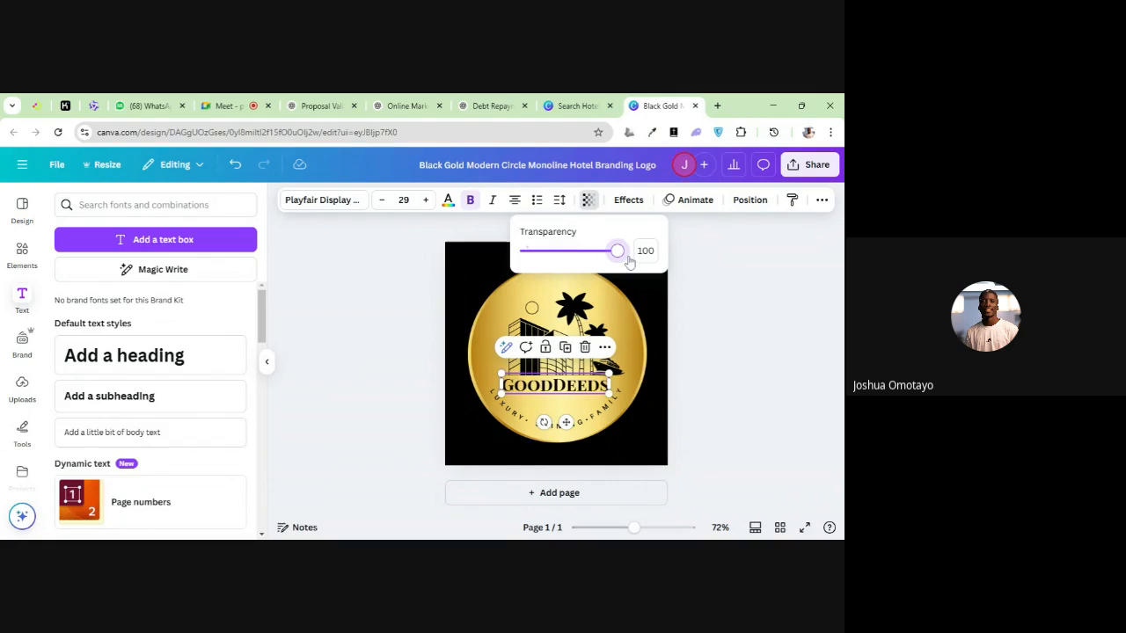
pyautogui.click(658, 307)
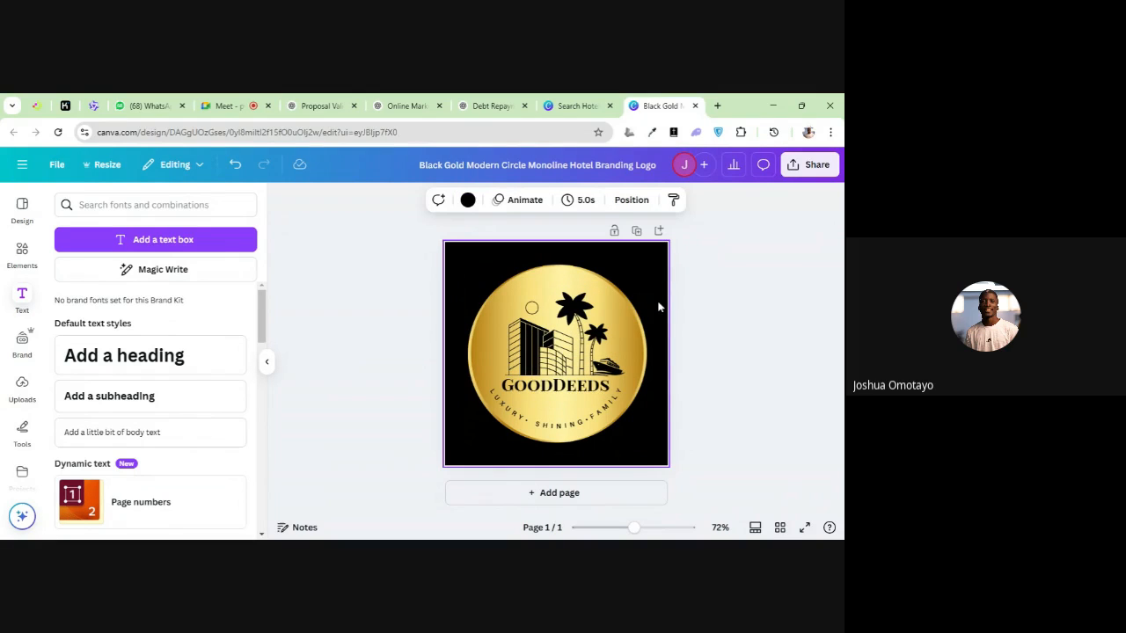
pyautogui.click(698, 314)
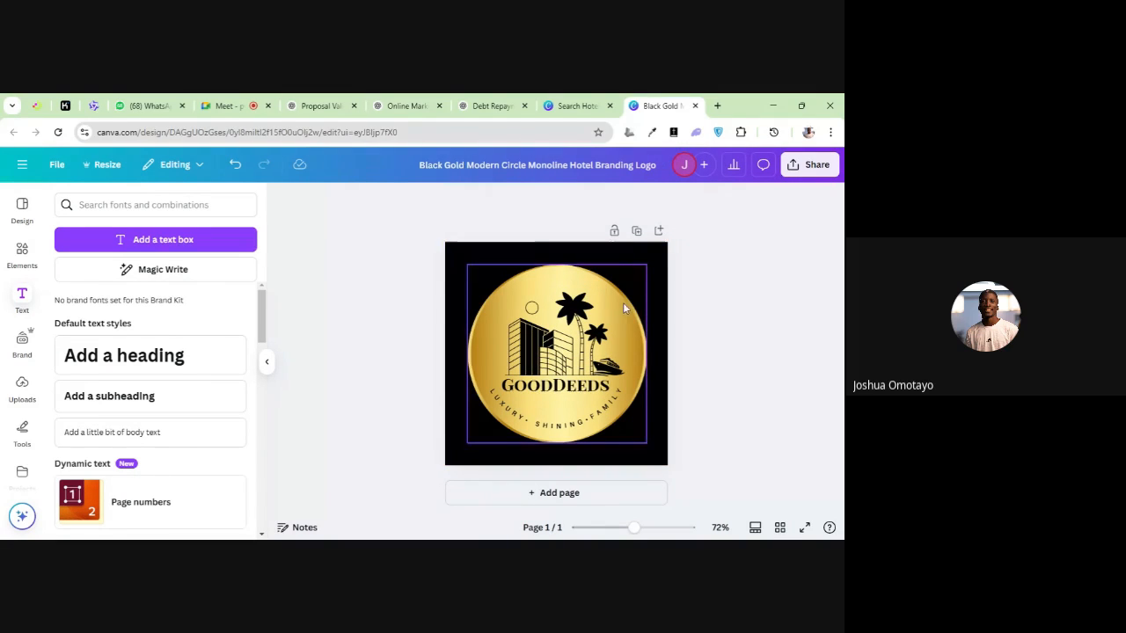
# Try the Shadow effect on the hotel name and apply the Lift effect at intensity 99
pyautogui.click(593, 296)
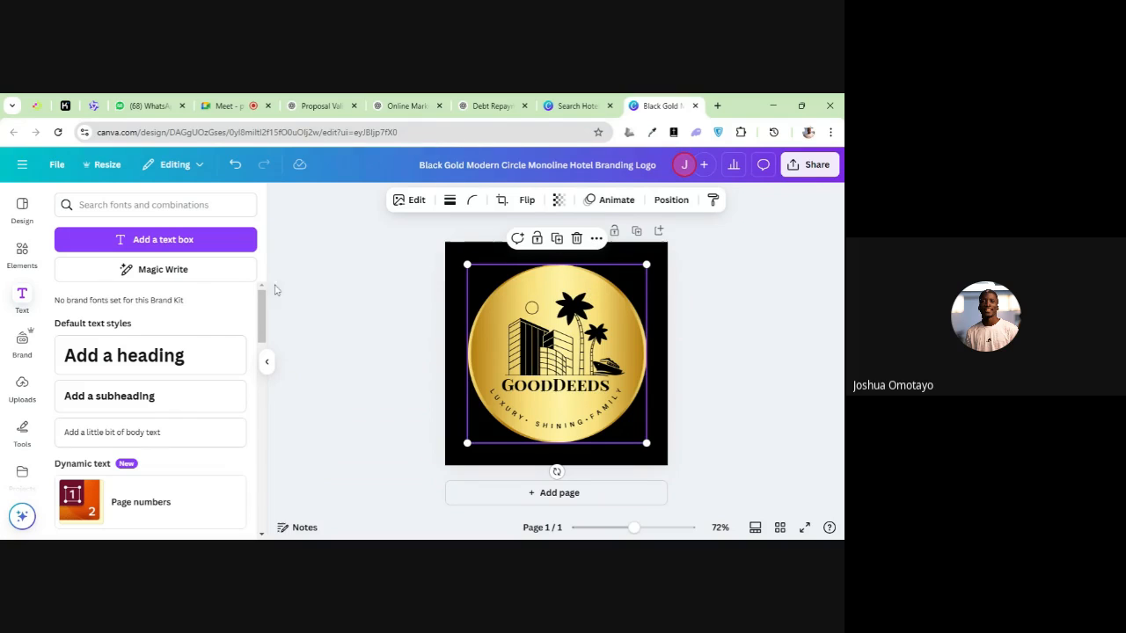
pyautogui.click(563, 398)
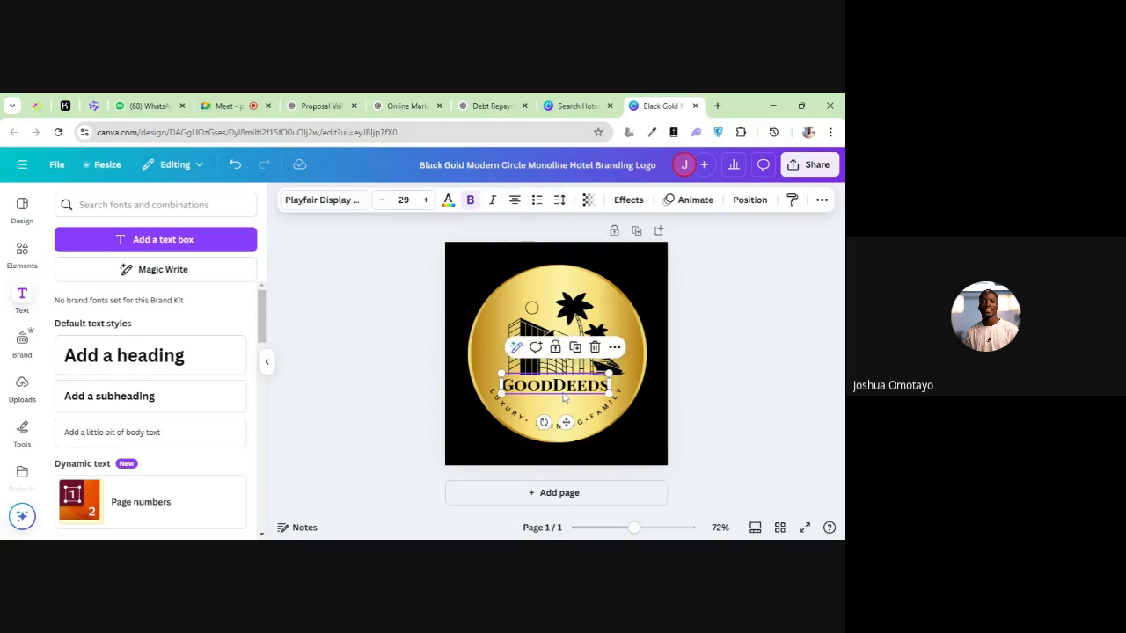
pyautogui.click(629, 203)
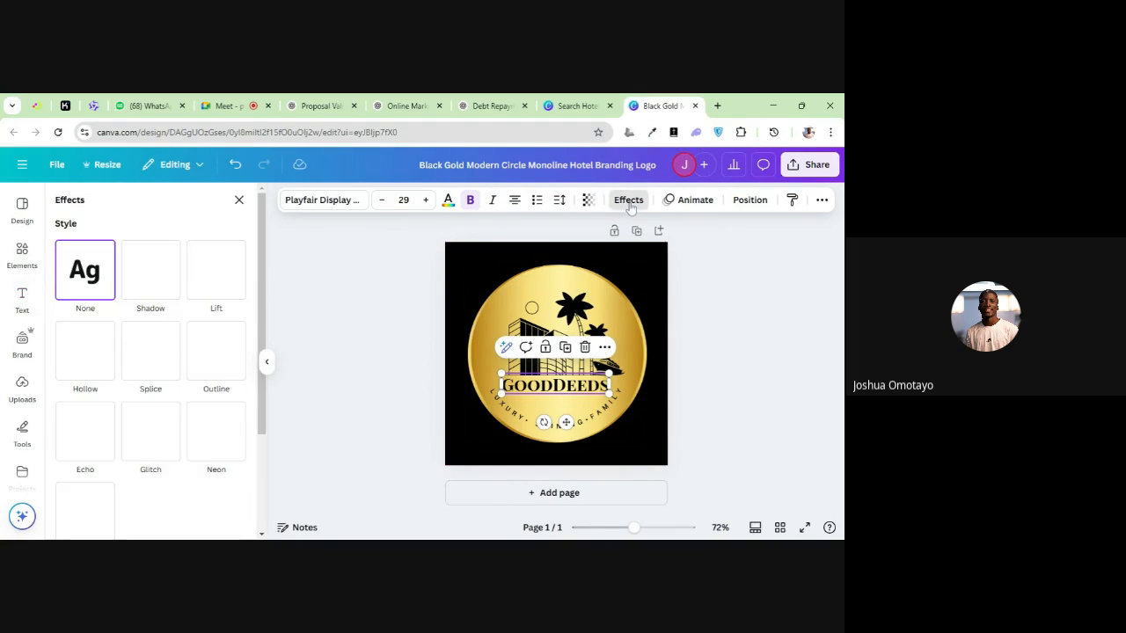
pyautogui.click(145, 295)
pyautogui.moveTo(111, 351); pyautogui.dragTo(155, 372)
pyautogui.click(216, 270)
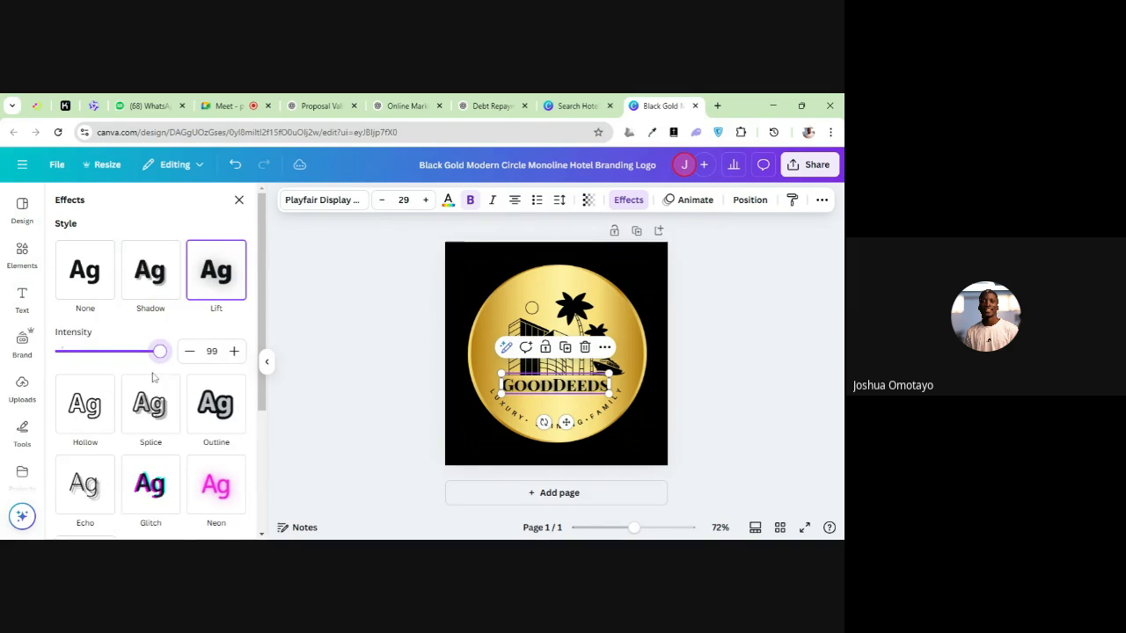
# Try the Background text effect on the hotel name and undo it
pyautogui.scroll(-2, 138, 431)
pyautogui.scroll(-1, 137, 432)
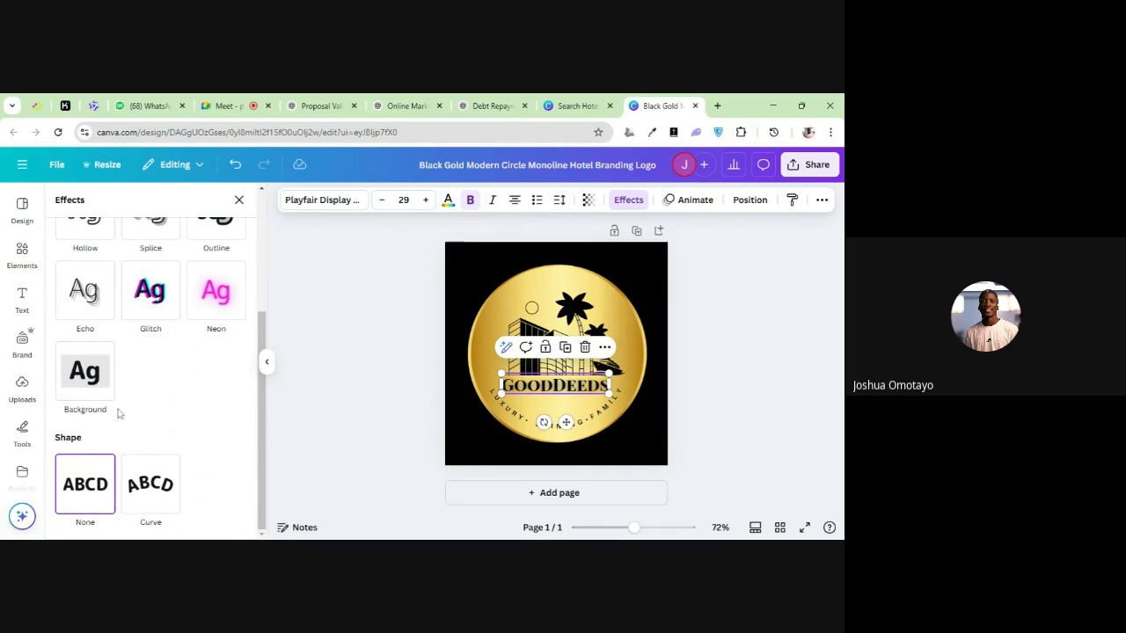
pyautogui.click(79, 365)
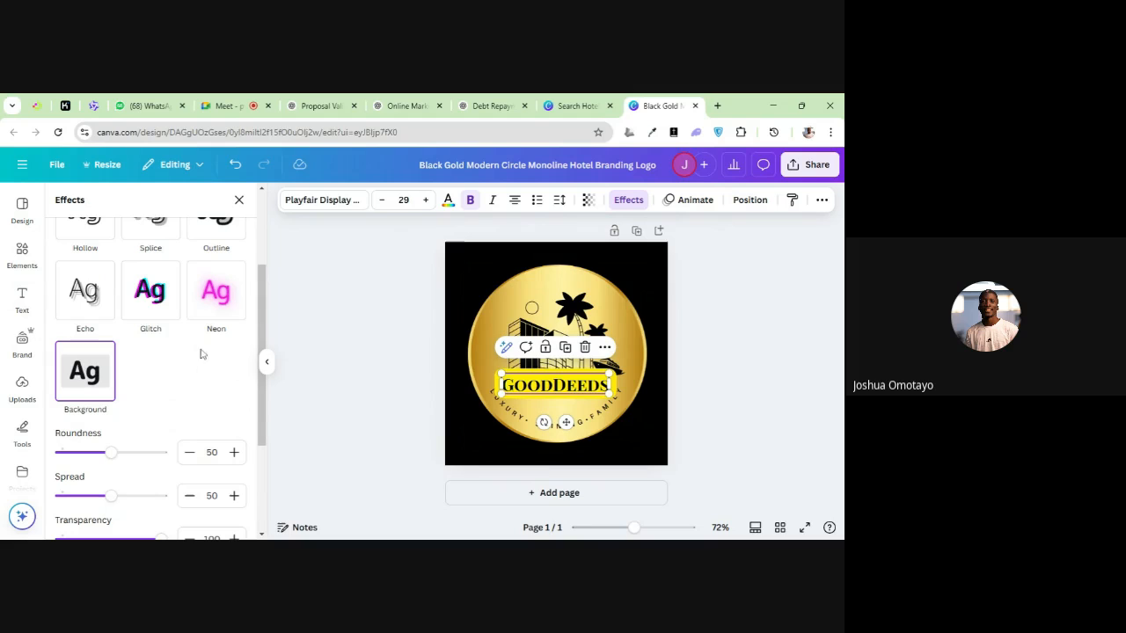
pyautogui.click(236, 166)
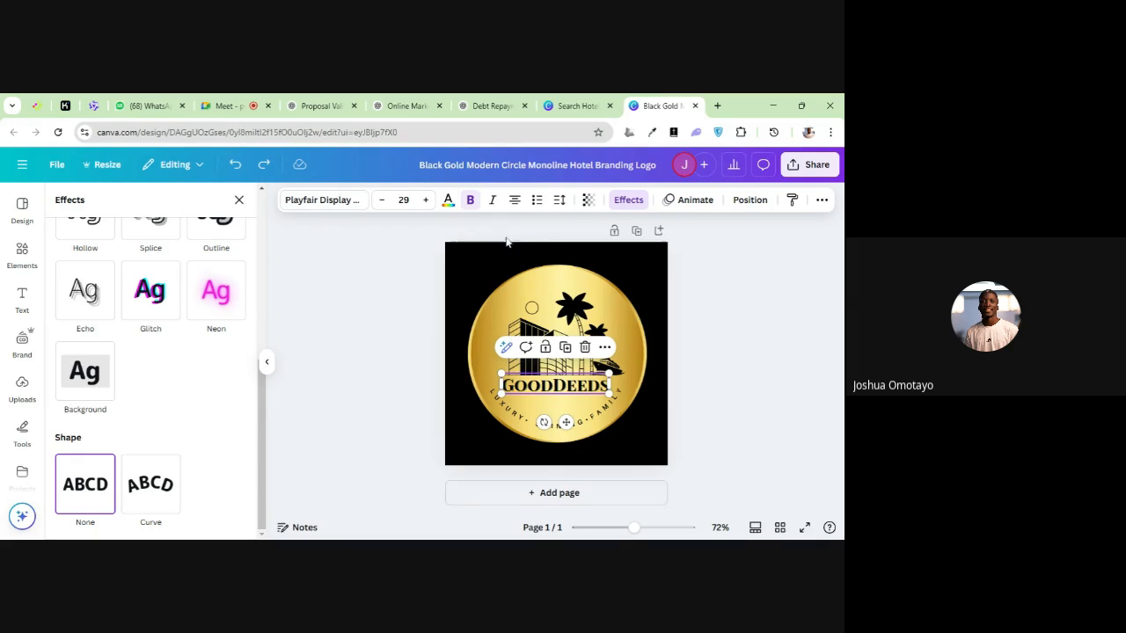
# Preview the Typewriter, Ascend and Shift animations on the hotel name and apply the Block animation
pyautogui.click(682, 201)
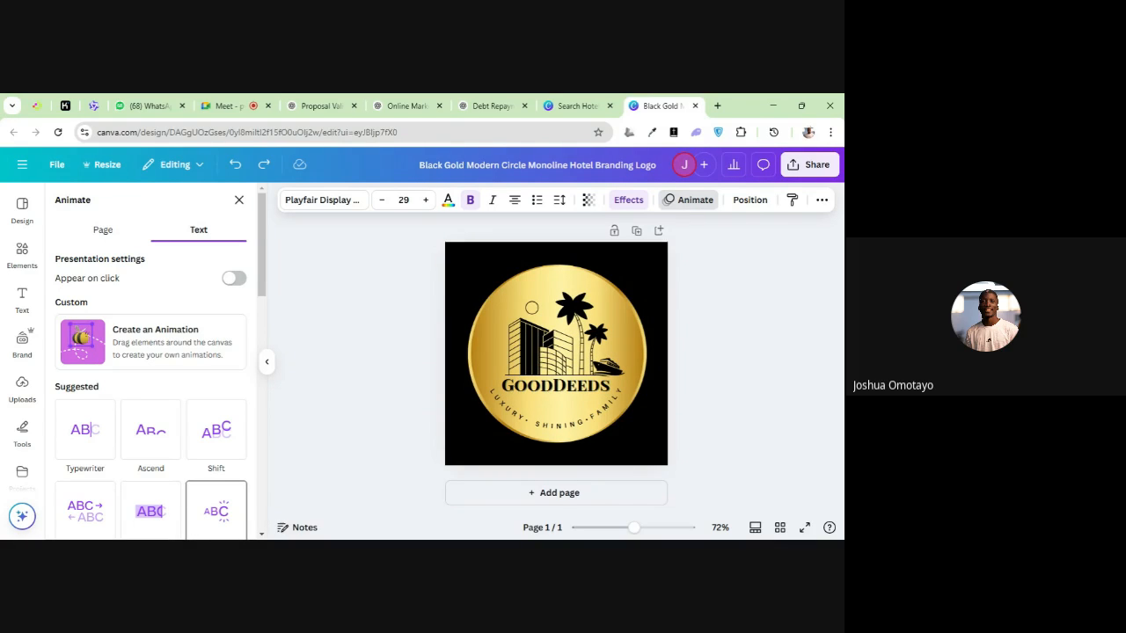
pyautogui.click(86, 429)
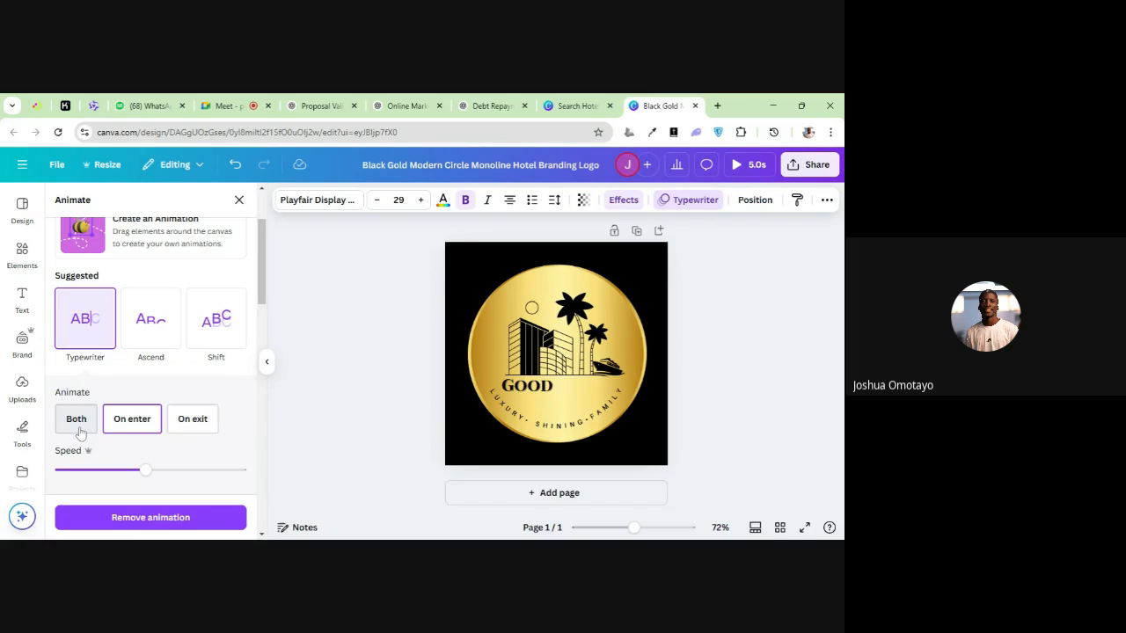
pyautogui.click(151, 341)
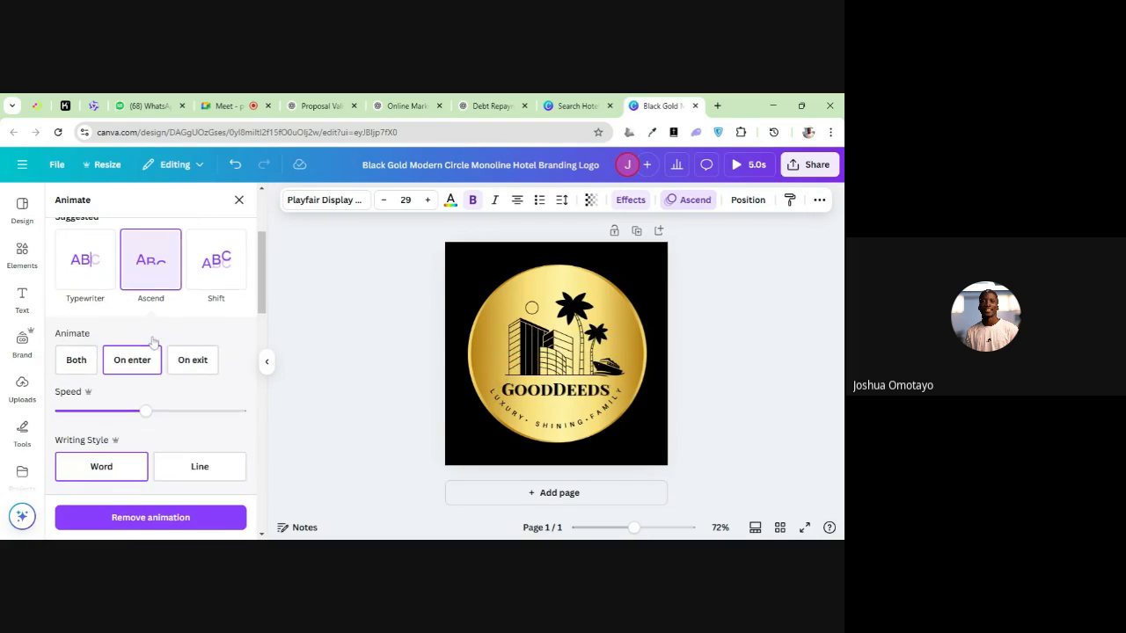
pyautogui.click(239, 273)
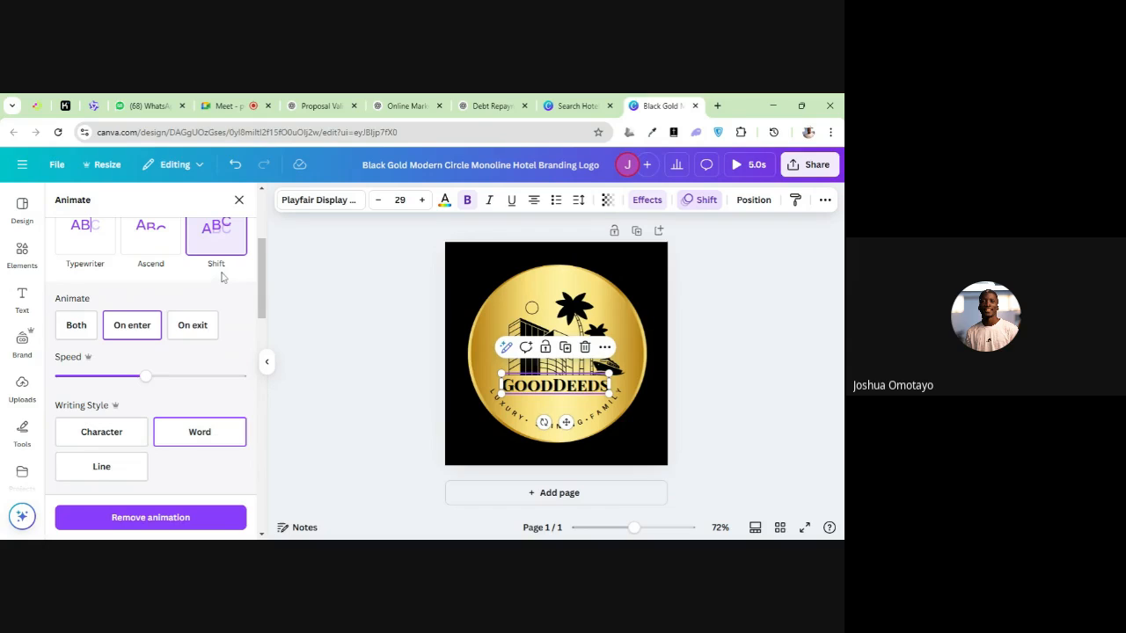
pyautogui.scroll(-2, 166, 349)
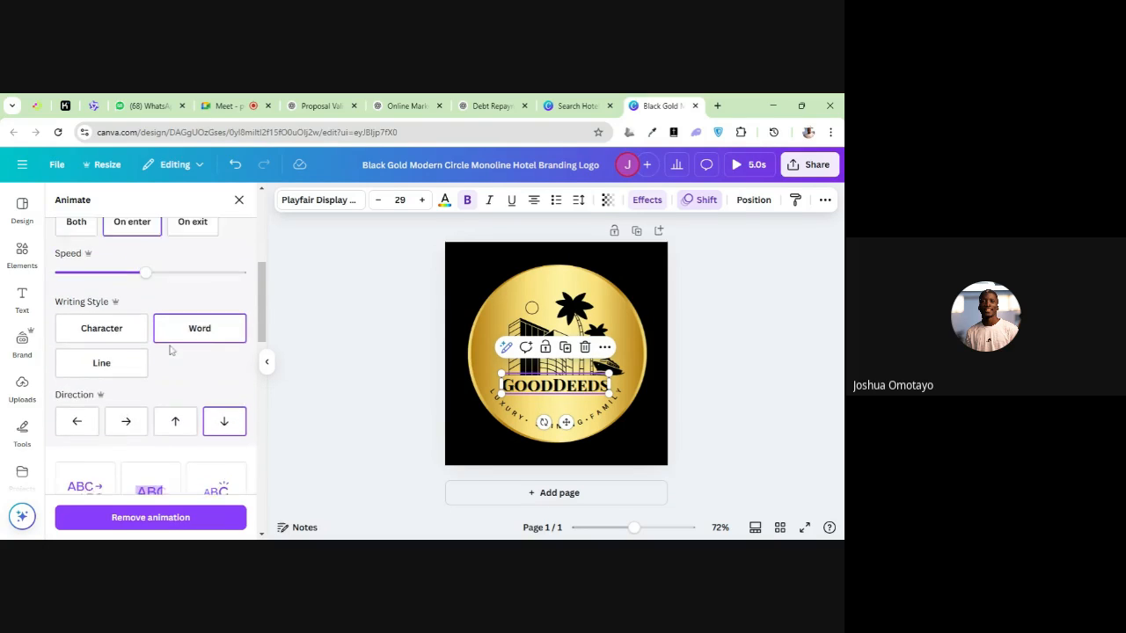
pyautogui.click(147, 468)
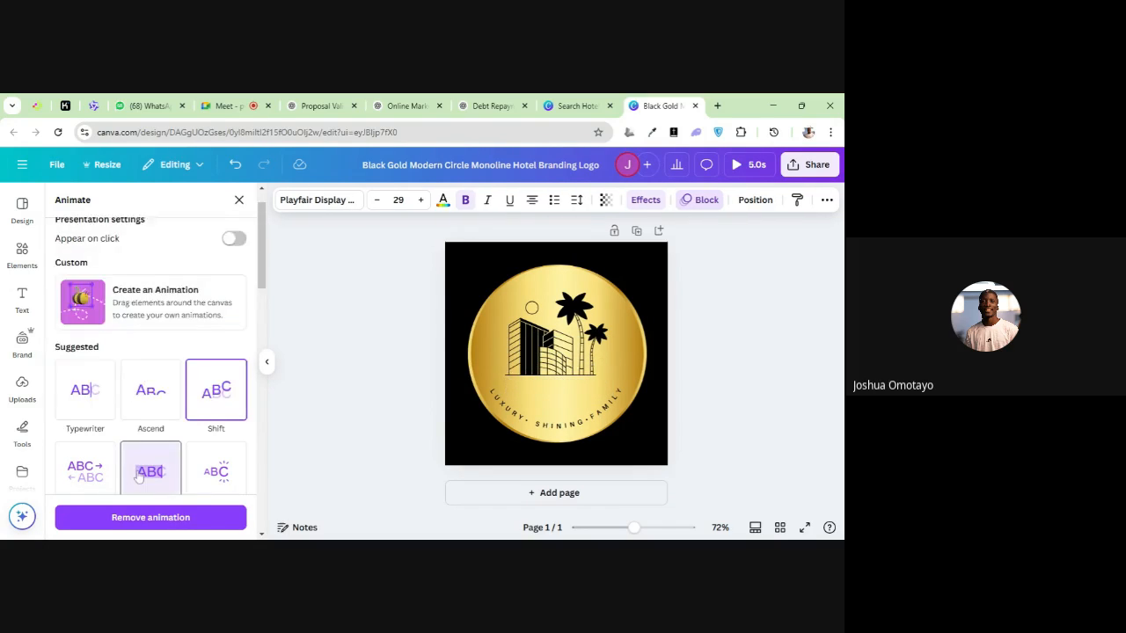
pyautogui.scroll(-2, 138, 471)
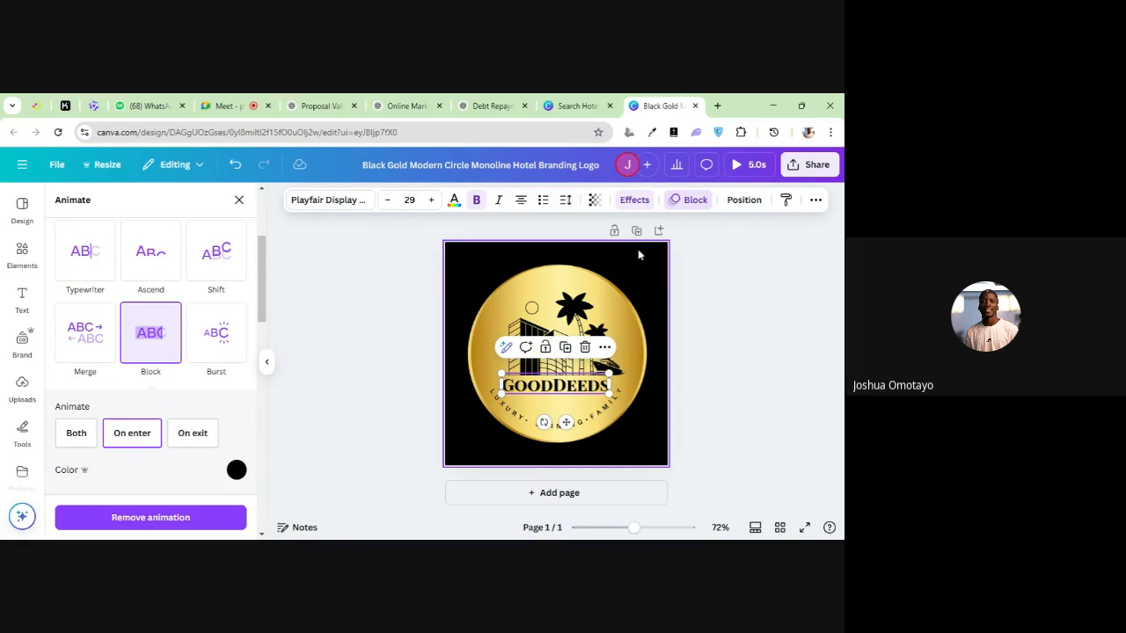
pyautogui.click(656, 309)
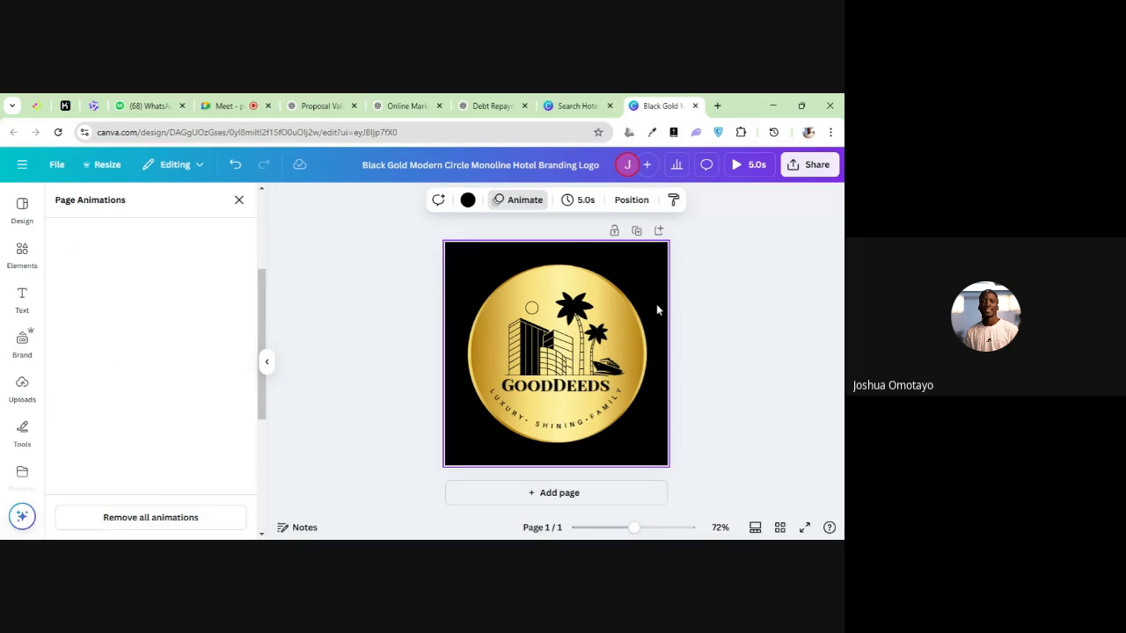
# Examine the position and arrangement options for the curved tagline, the hotel name and the gold circle
pyautogui.click(565, 406)
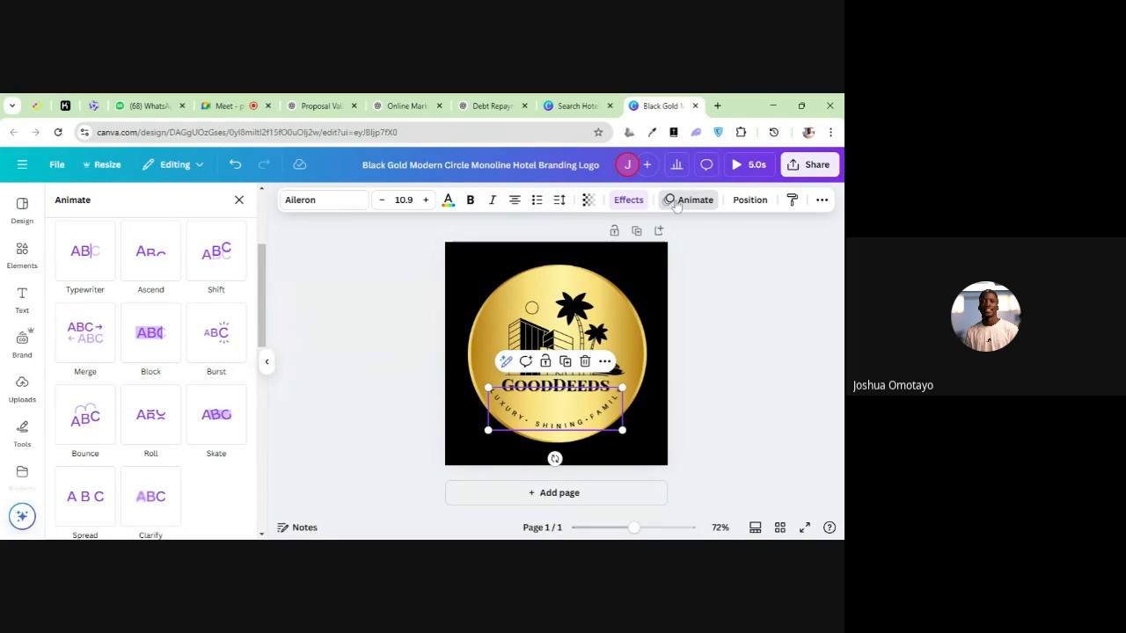
pyautogui.click(744, 201)
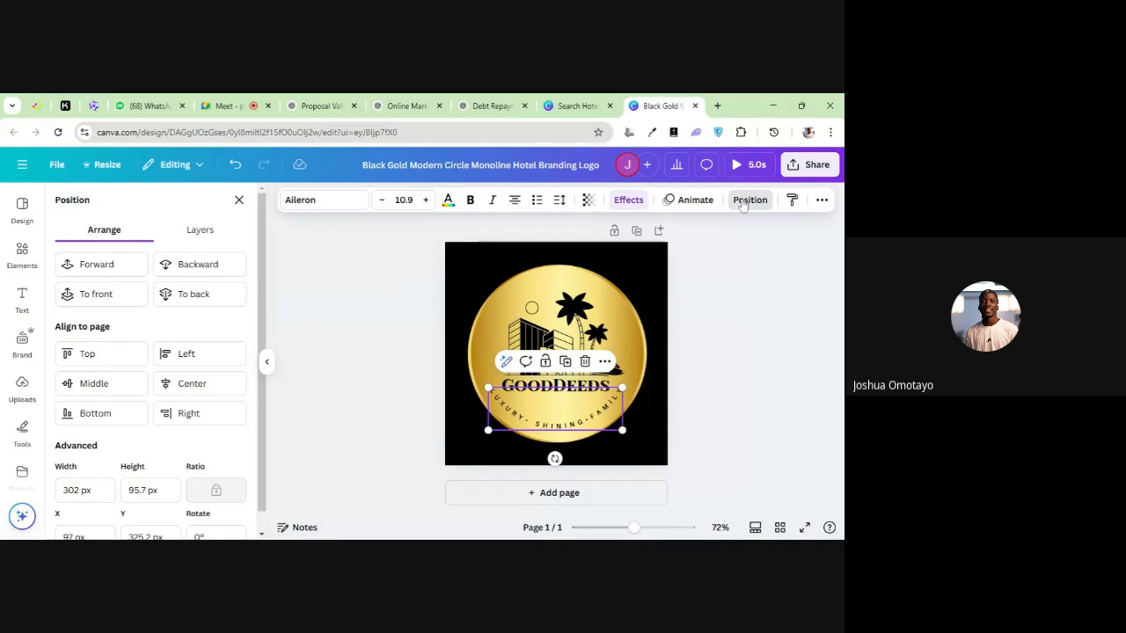
pyautogui.click(479, 389)
pyautogui.click(518, 388)
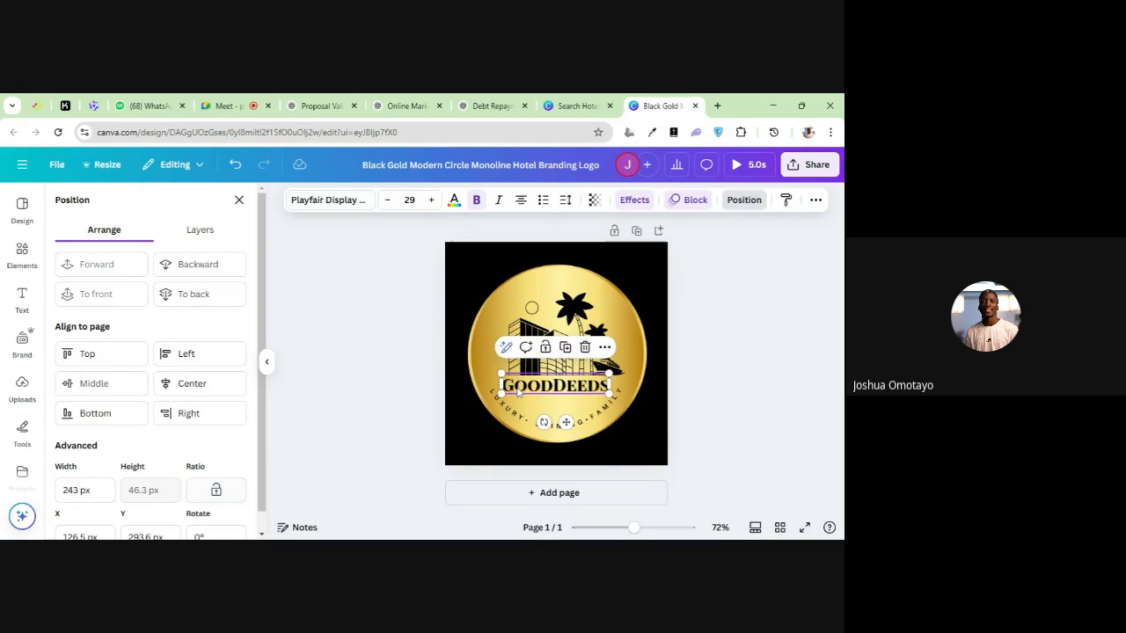
pyautogui.click(473, 370)
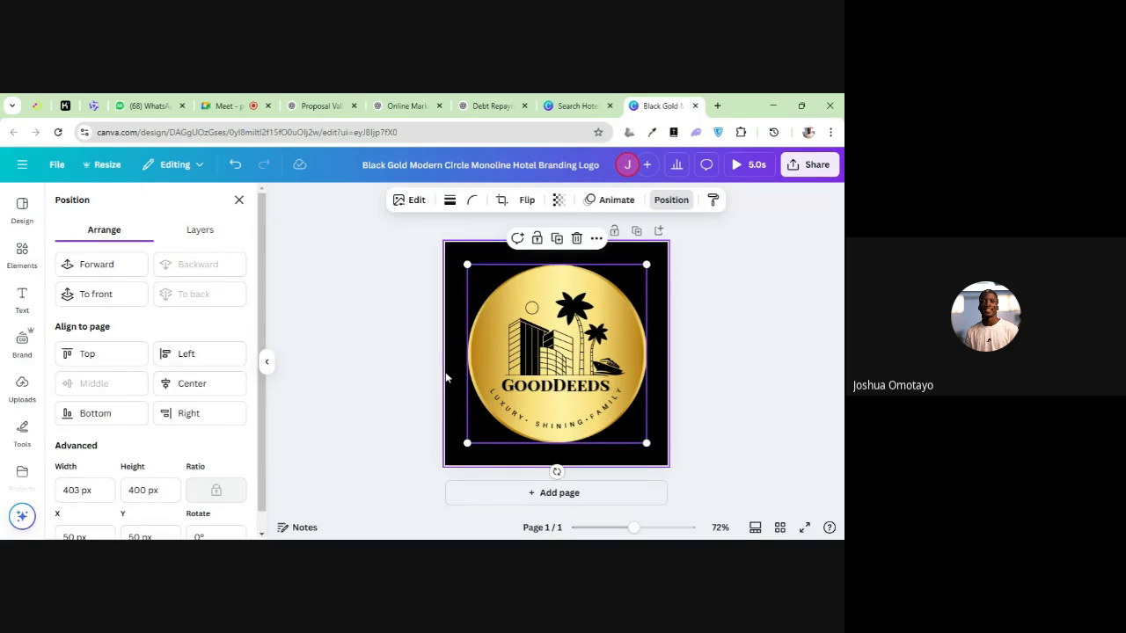
pyautogui.click(449, 378)
pyautogui.click(517, 387)
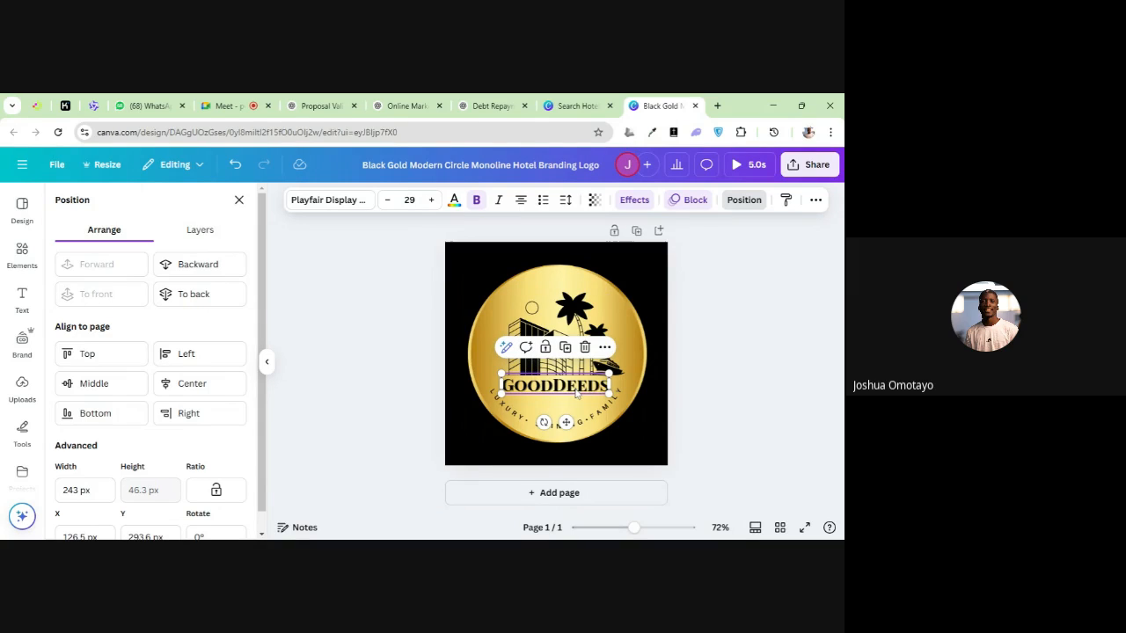
# Duplicate the hotel name, move the copy just below the original and replace its text with "Hello World"
pyautogui.rightClick(573, 392)
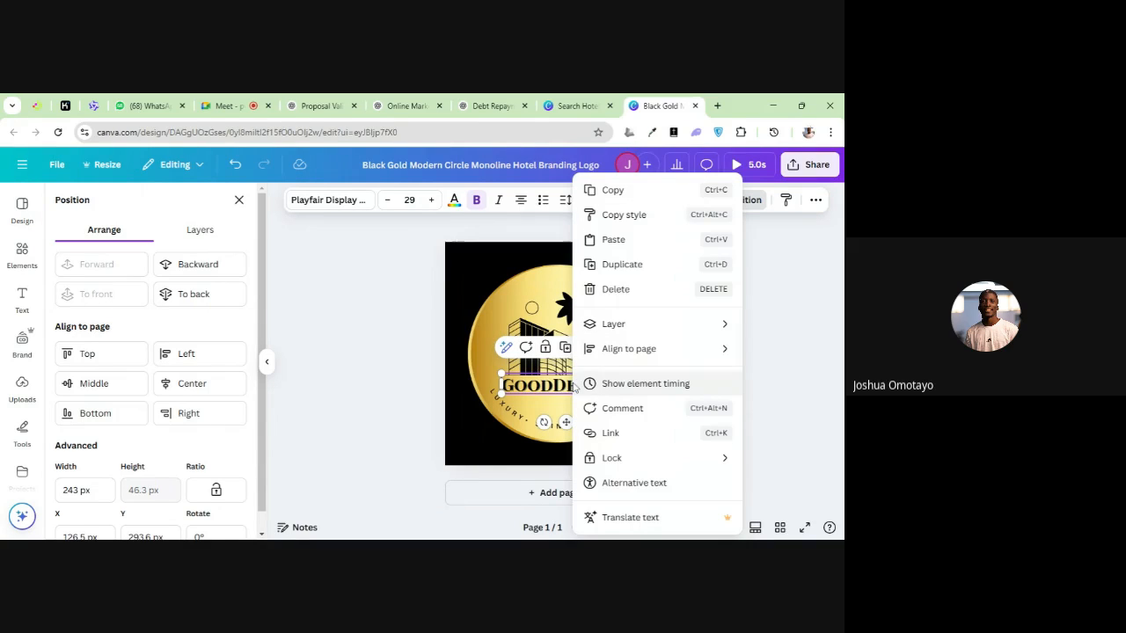
pyautogui.click(616, 268)
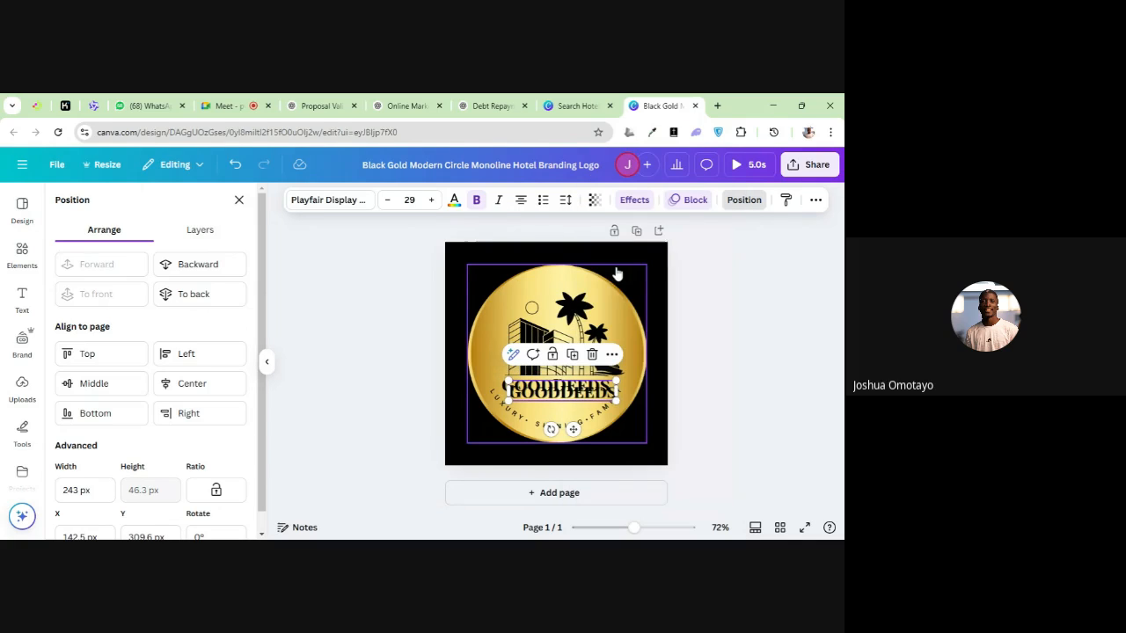
pyautogui.moveTo(572, 395); pyautogui.dragTo(568, 403)
pyautogui.doubleClick(568, 403)
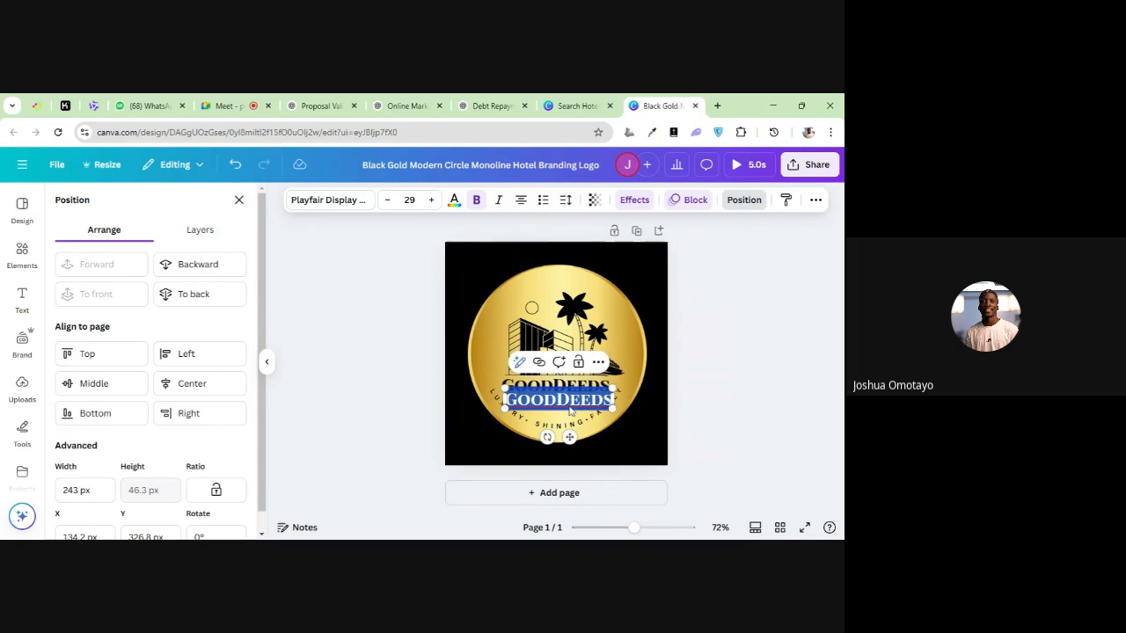
pyautogui.write('HELL')
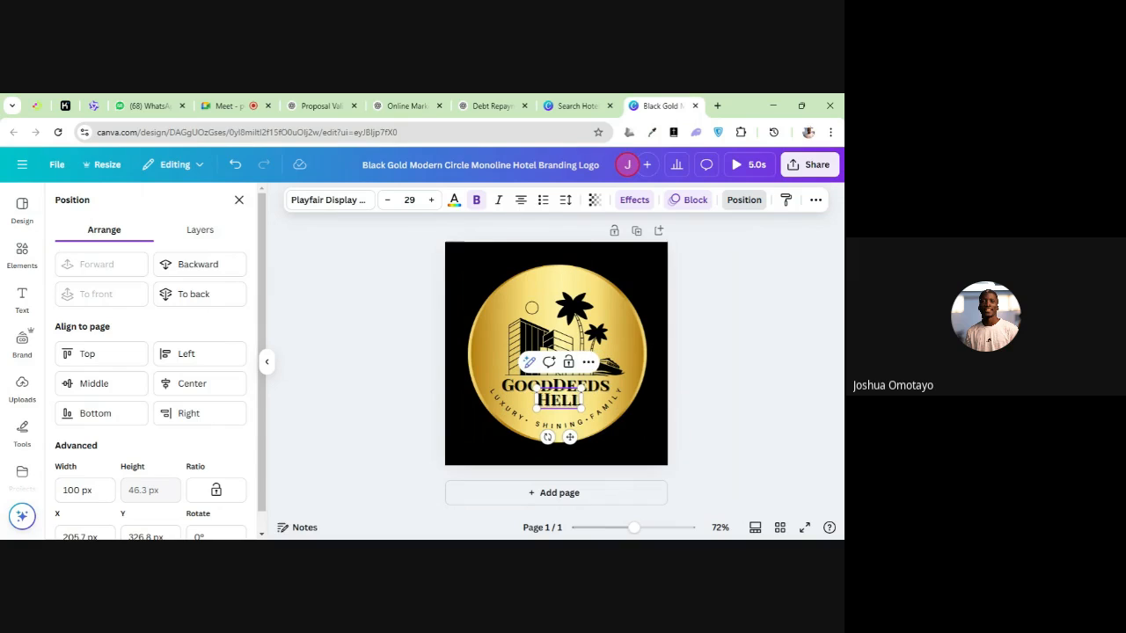
pyautogui.write('O')
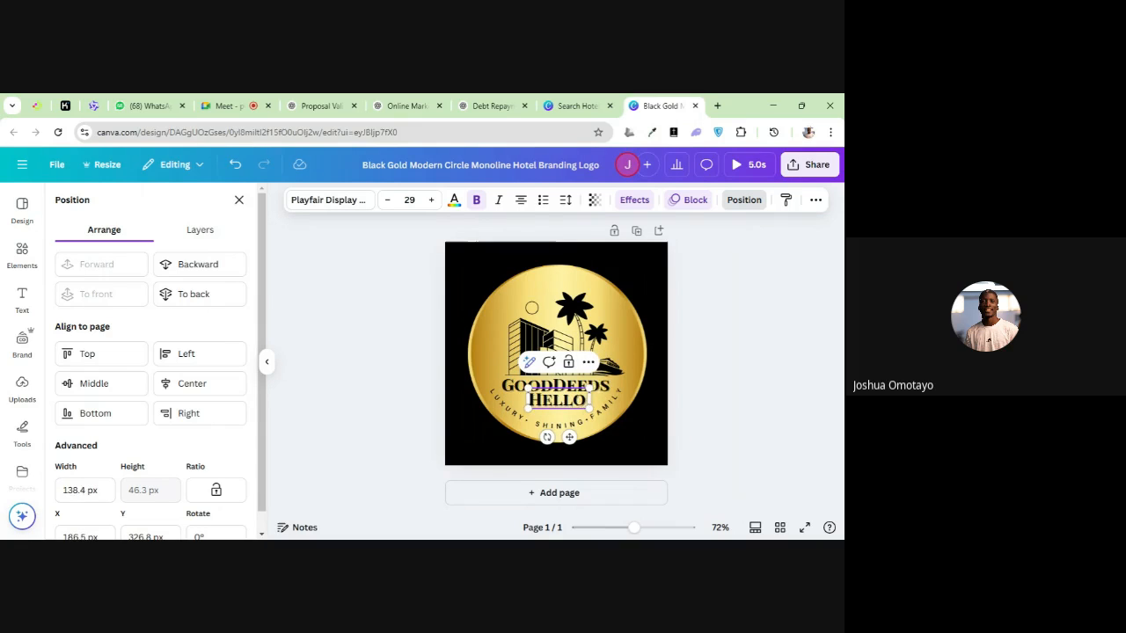
pyautogui.write(' WORLD')
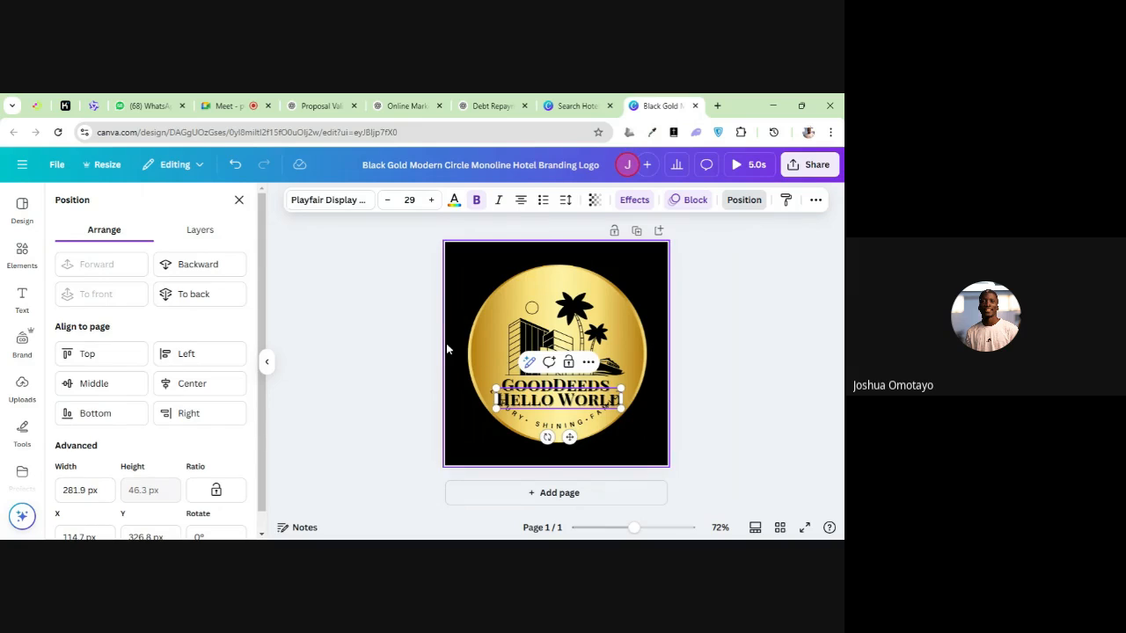
pyautogui.click(445, 343)
# Shift the Hello World text so it partly overlaps the hotel name and apply the Background effect to it
pyautogui.click(552, 404)
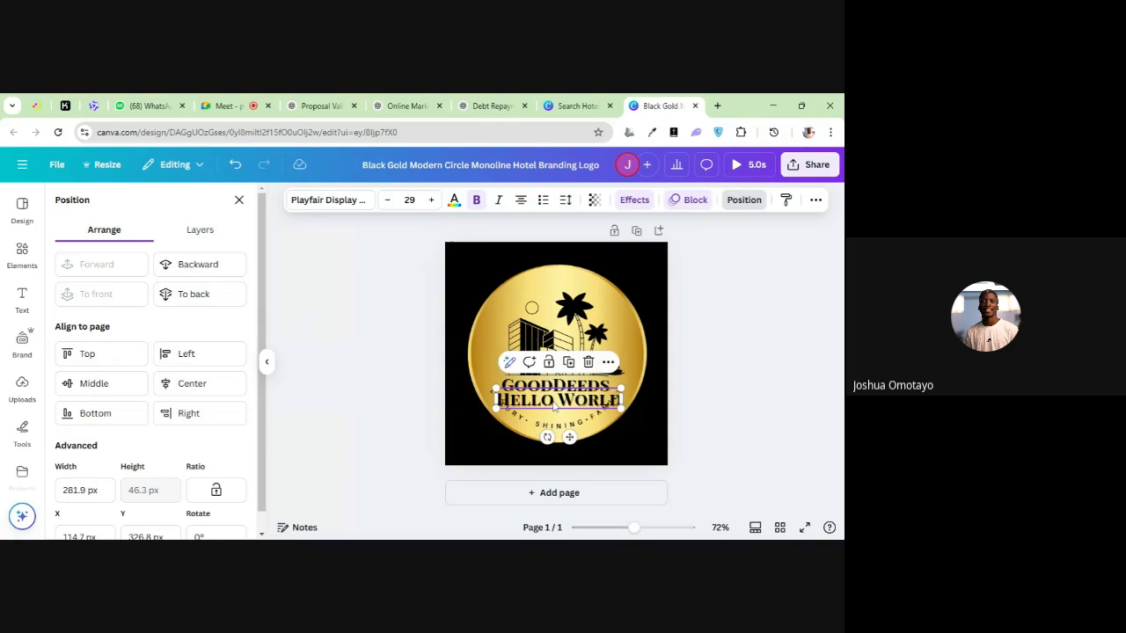
pyautogui.moveTo(552, 404); pyautogui.dragTo(590, 395)
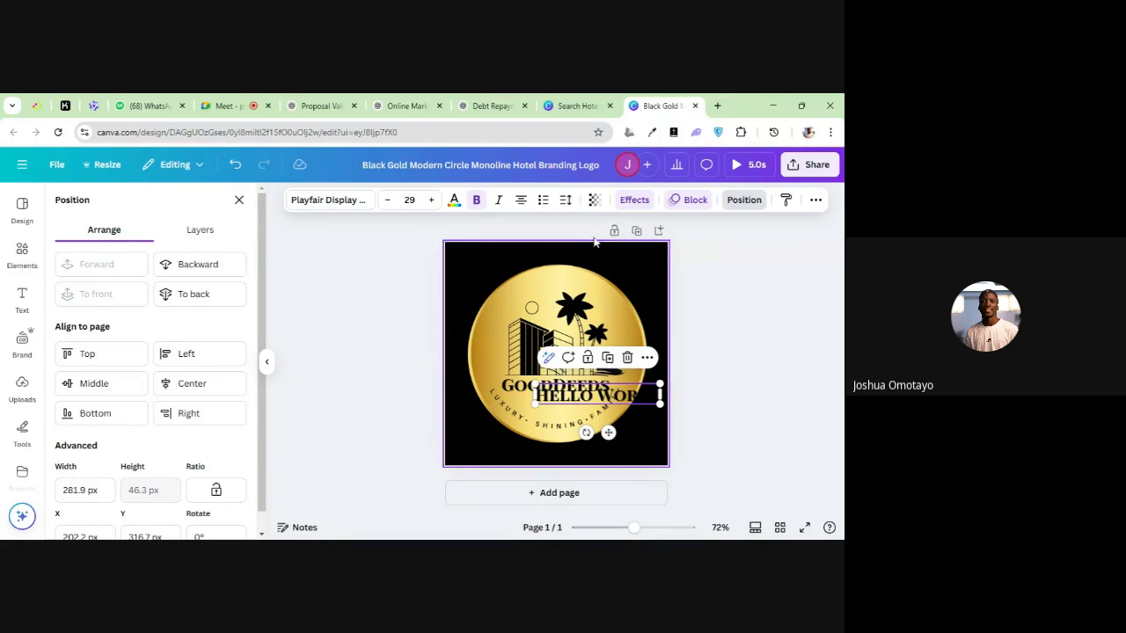
pyautogui.click(634, 200)
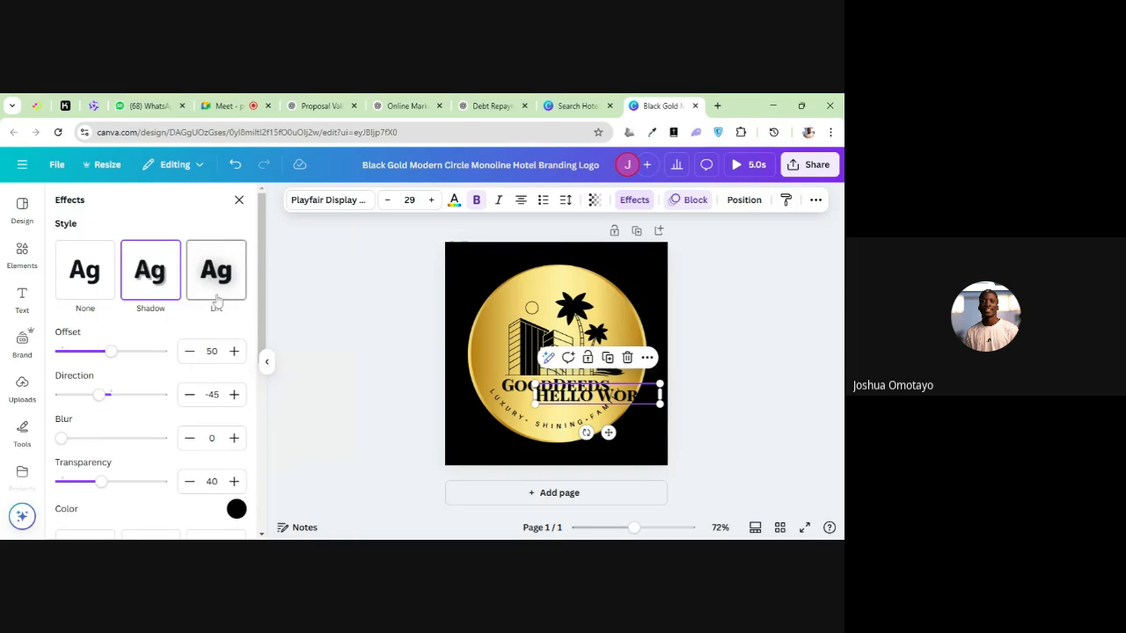
pyautogui.scroll(-2, 176, 420)
pyautogui.scroll(-2, 179, 454)
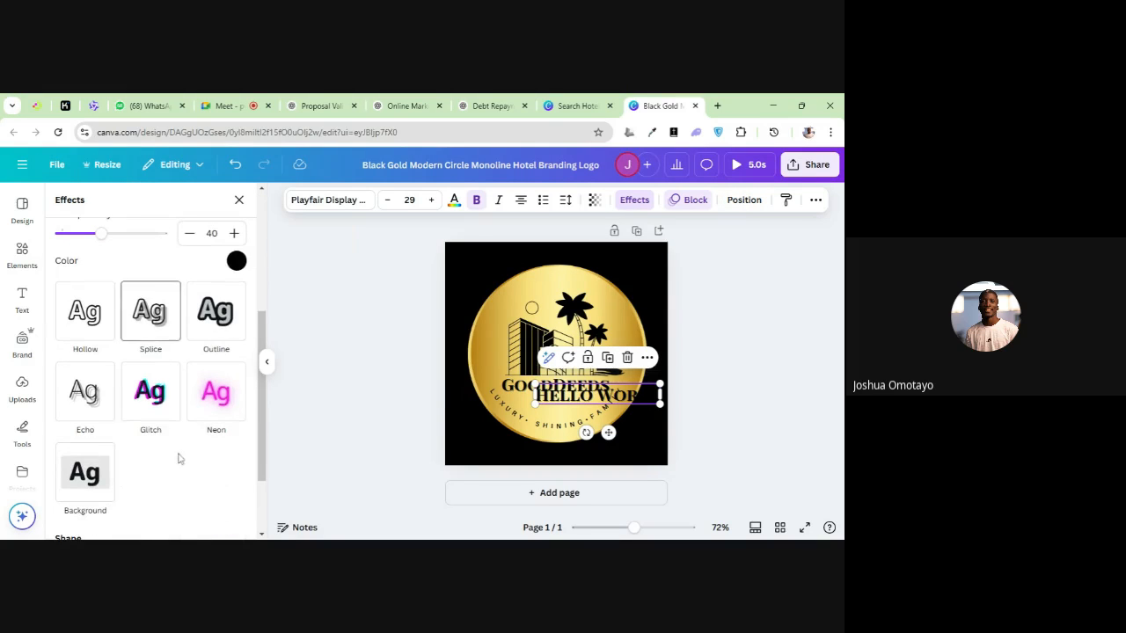
pyautogui.click(89, 475)
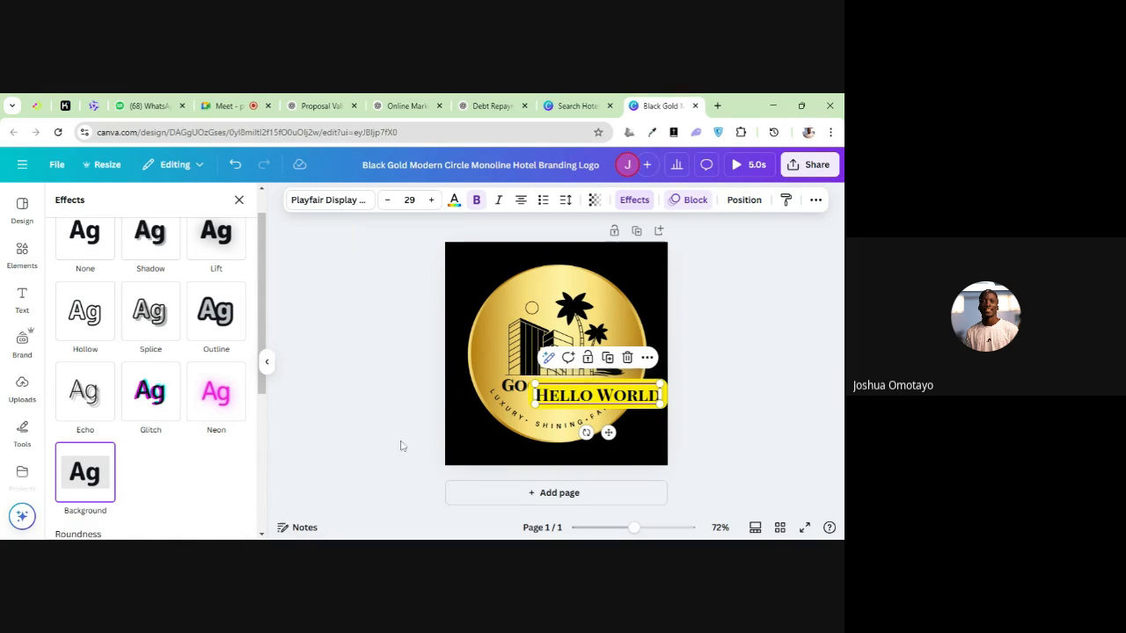
pyautogui.click(450, 434)
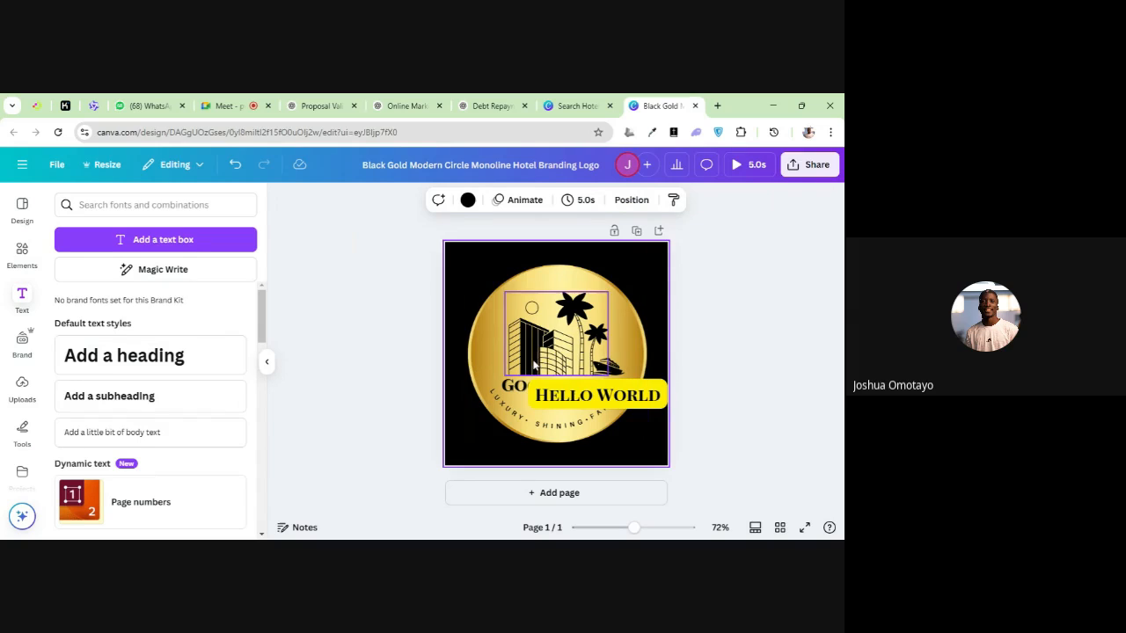
# Examine how the Hello World text, the hotel name and the gold circle are stacked over one another
pyautogui.click(540, 393)
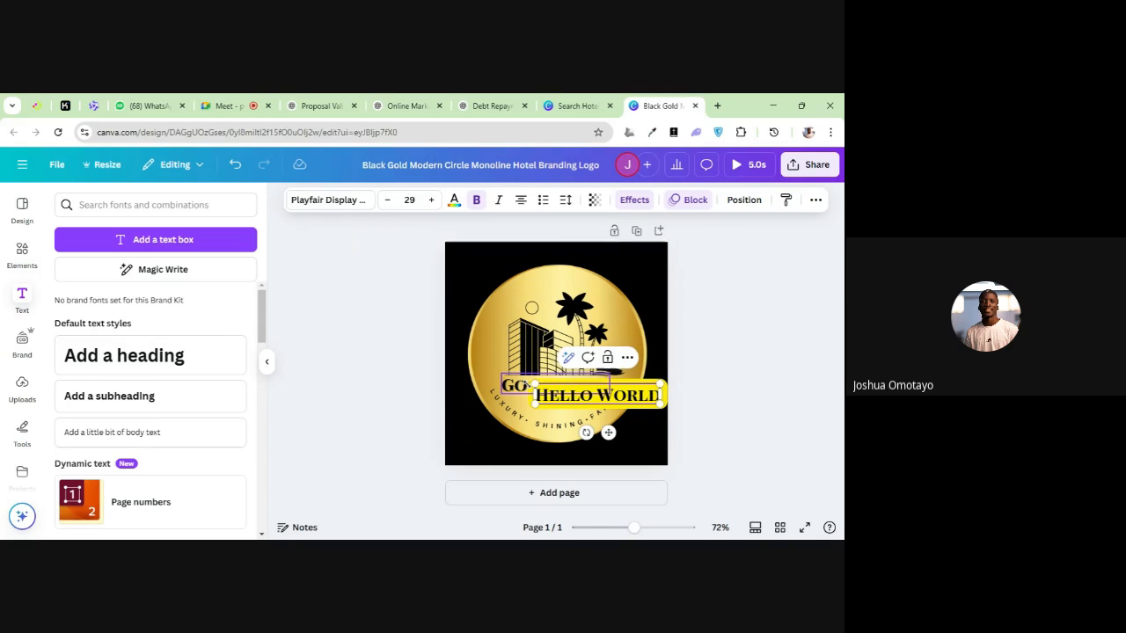
pyautogui.click(498, 360)
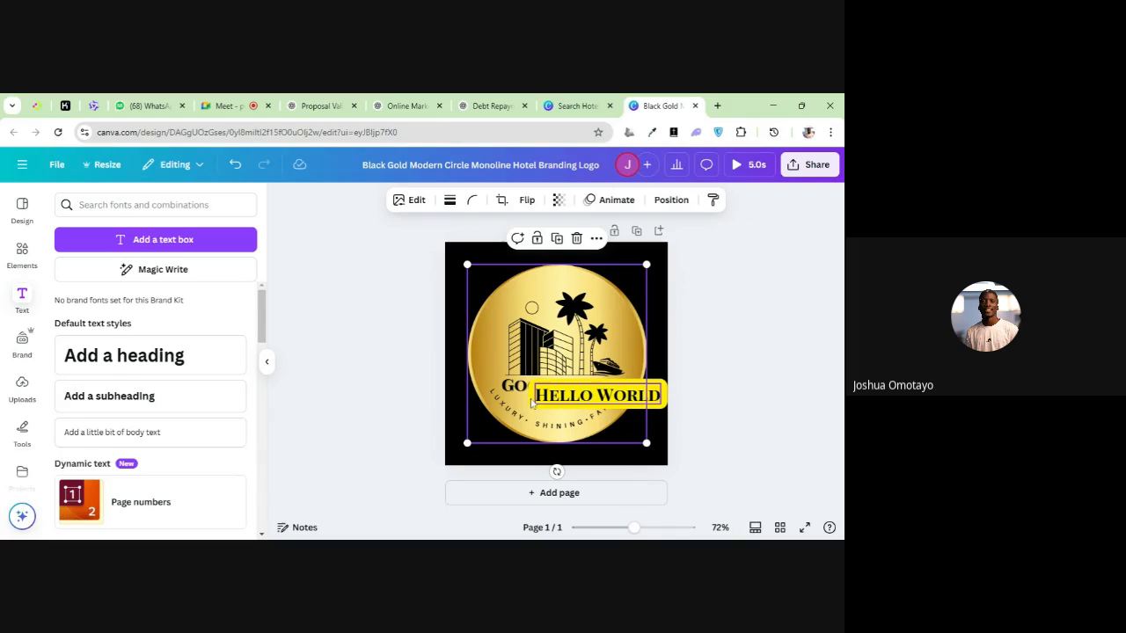
pyautogui.click(674, 381)
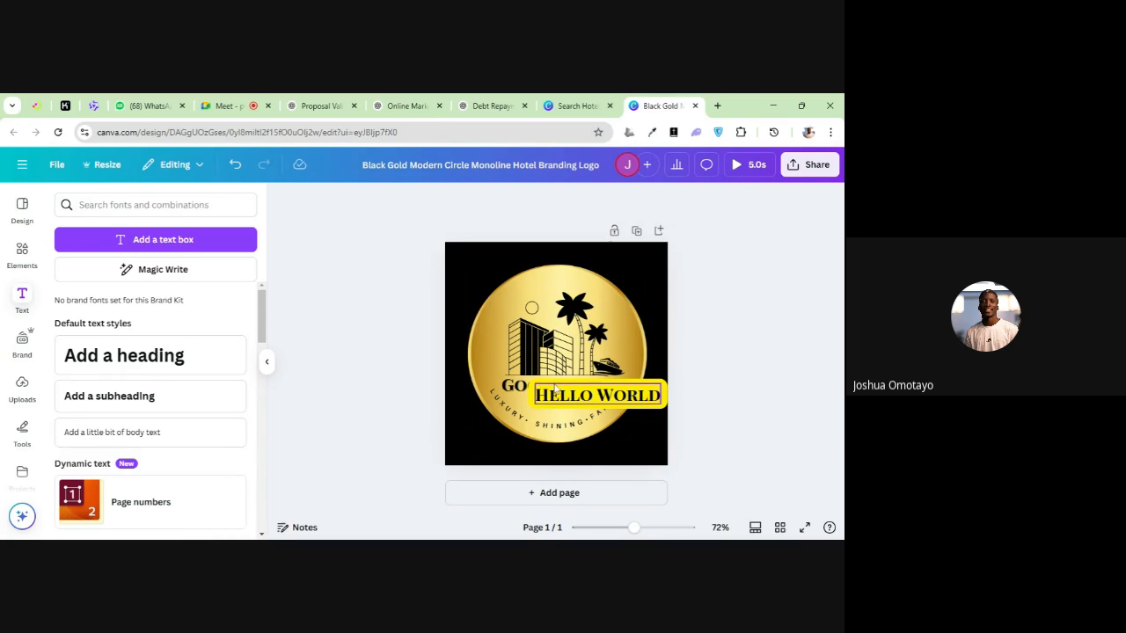
pyautogui.click(519, 391)
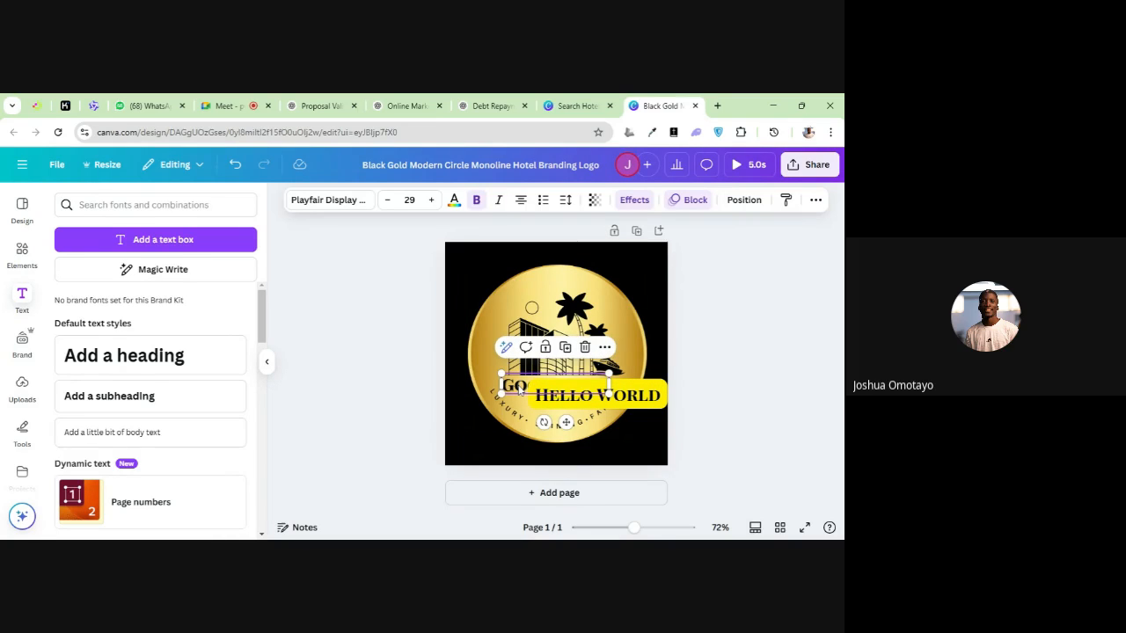
pyautogui.click(539, 401)
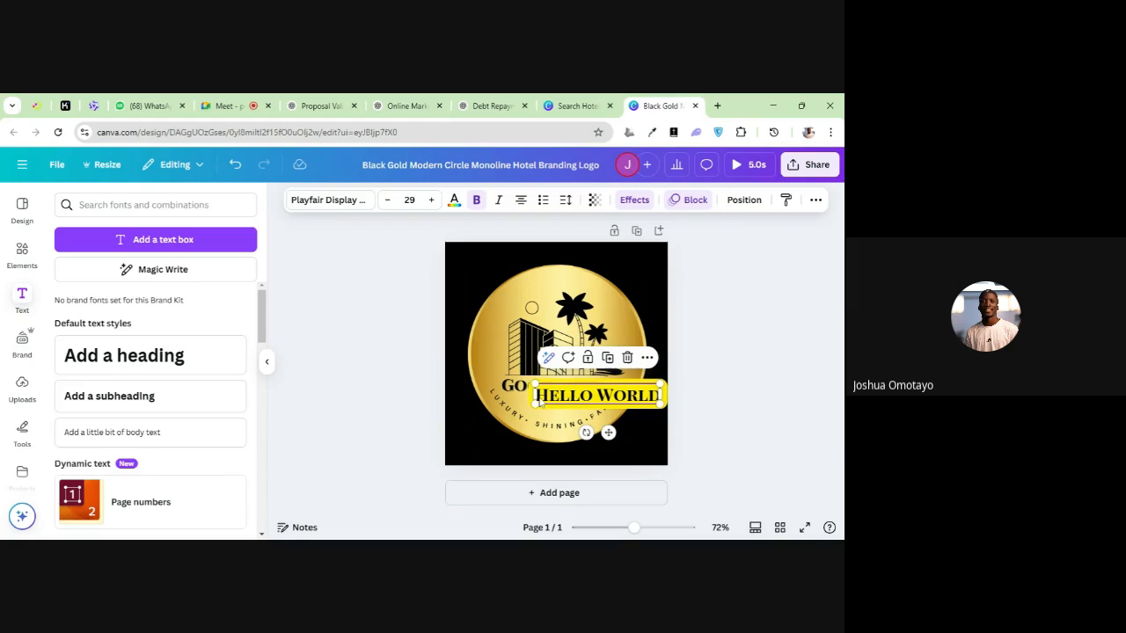
pyautogui.click(520, 393)
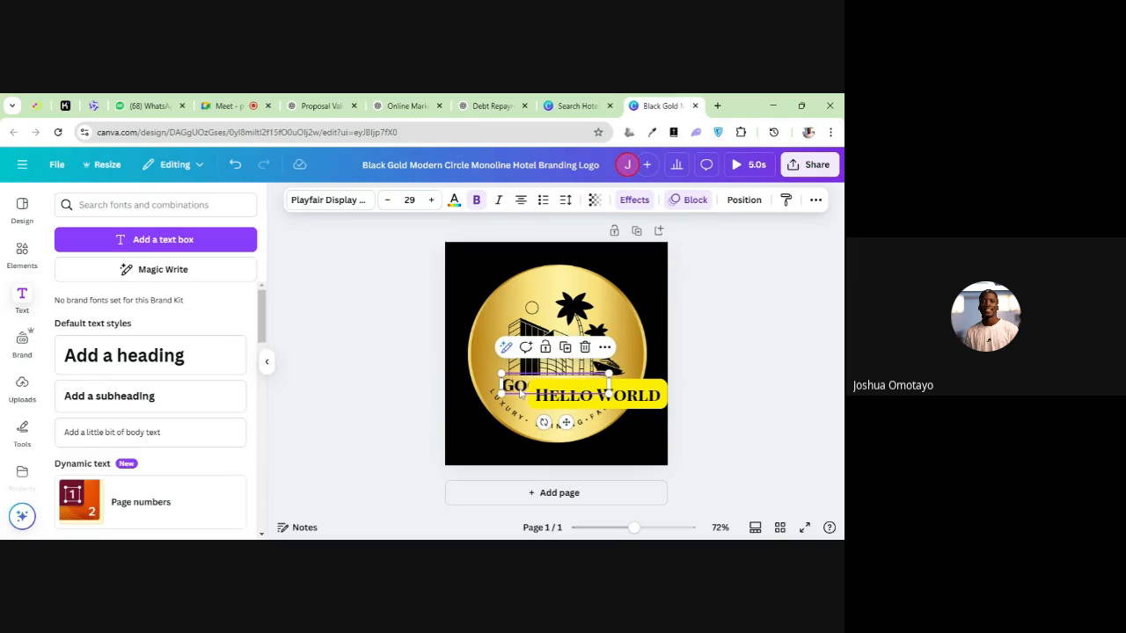
# Send the Hello World text to the back, bring it to the front and move it one layer backward
pyautogui.click(540, 402)
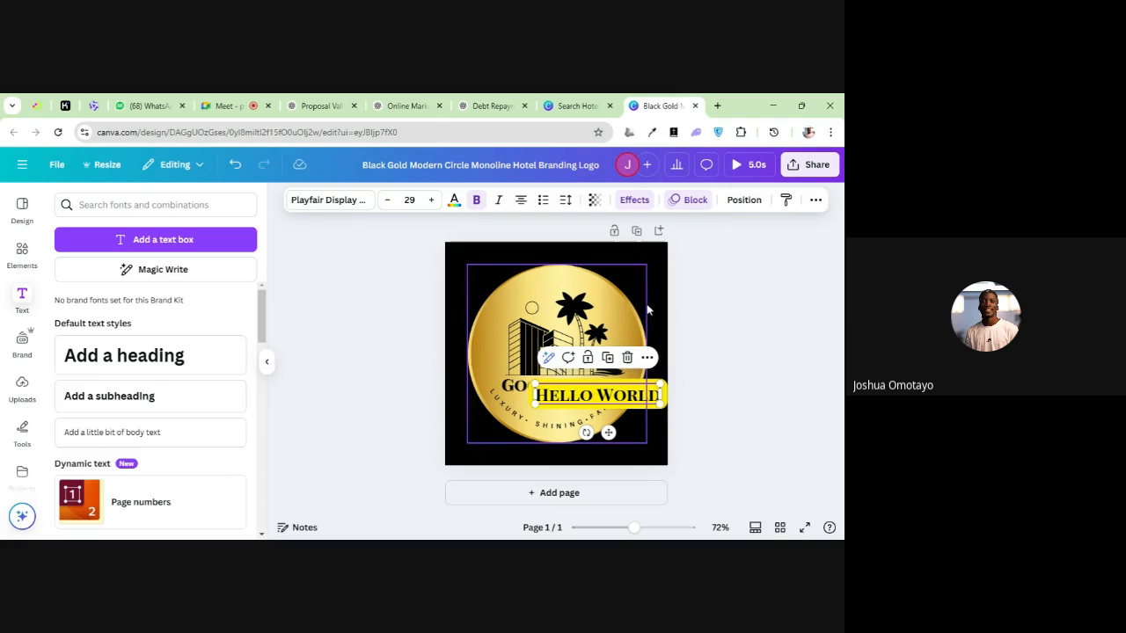
pyautogui.click(740, 201)
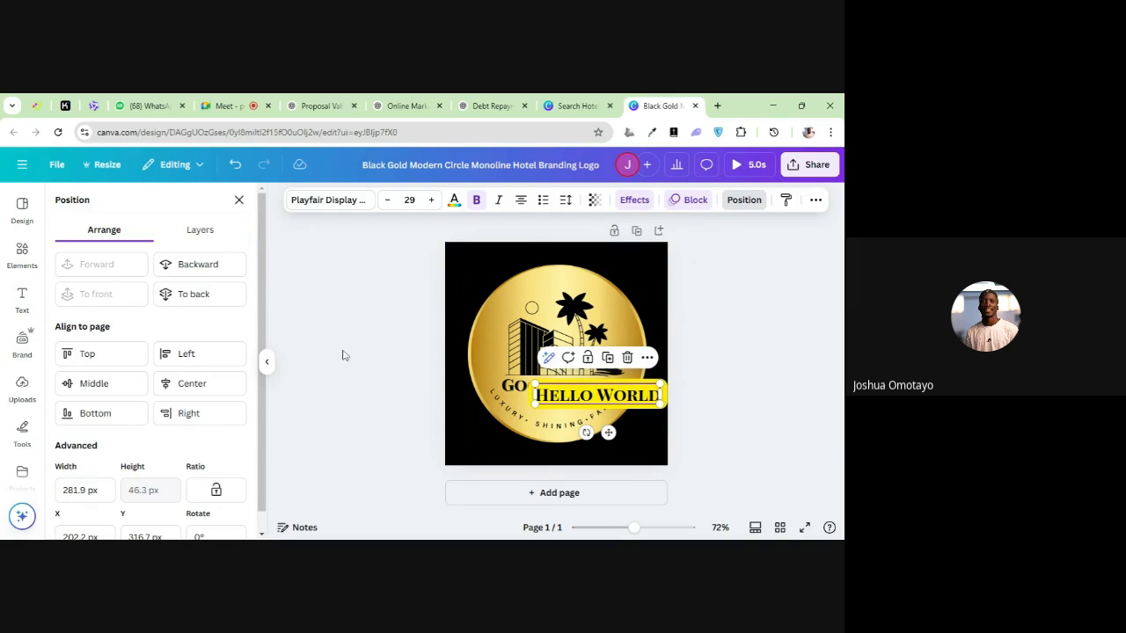
pyautogui.click(211, 305)
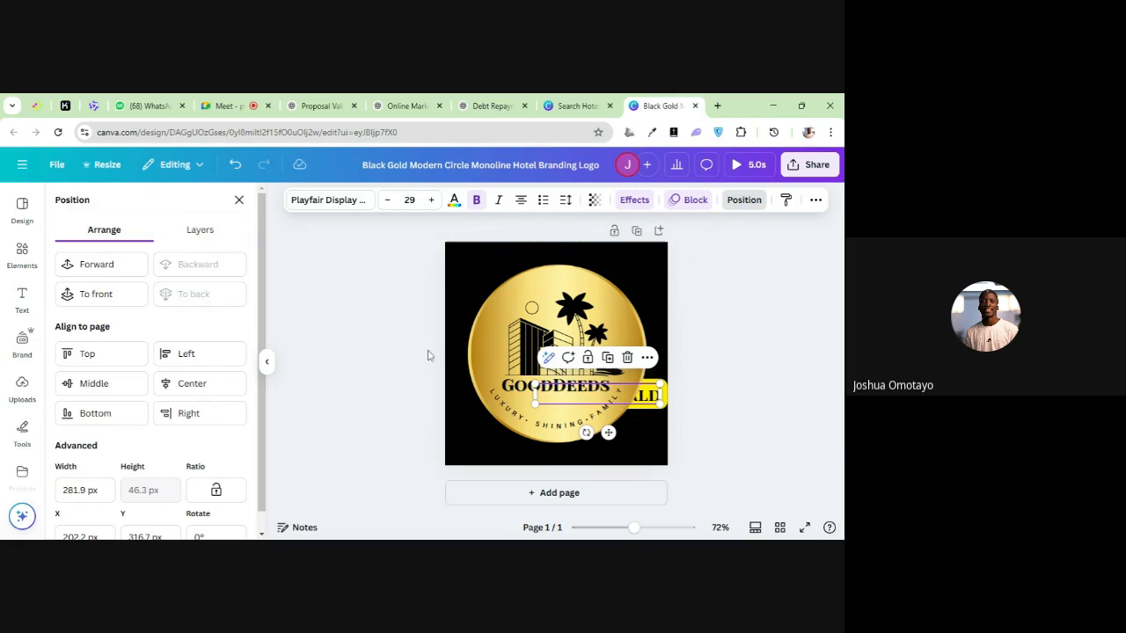
pyautogui.click(125, 300)
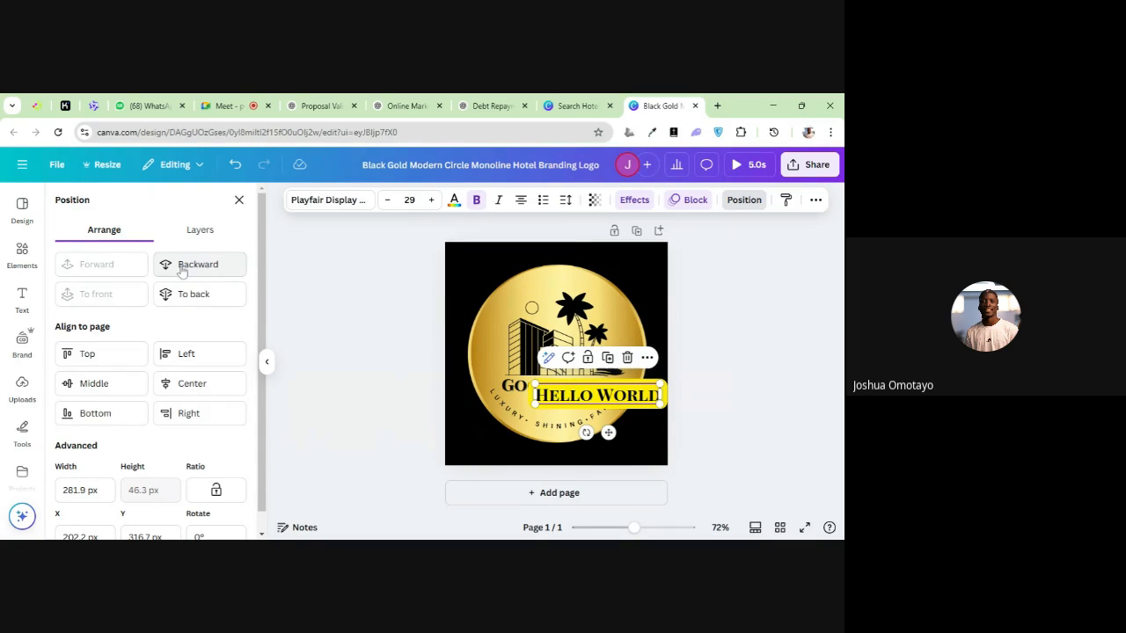
pyautogui.click(181, 269)
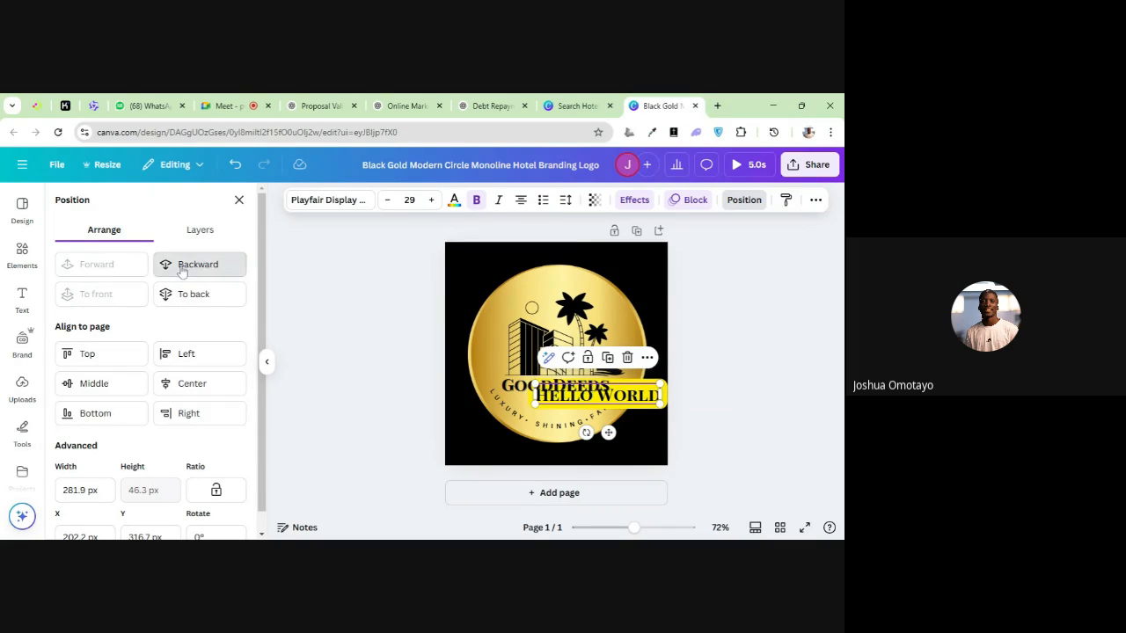
# Compare the arrangement options of the hotel name and the Hello World text, and delete the Hello World text
pyautogui.click(508, 387)
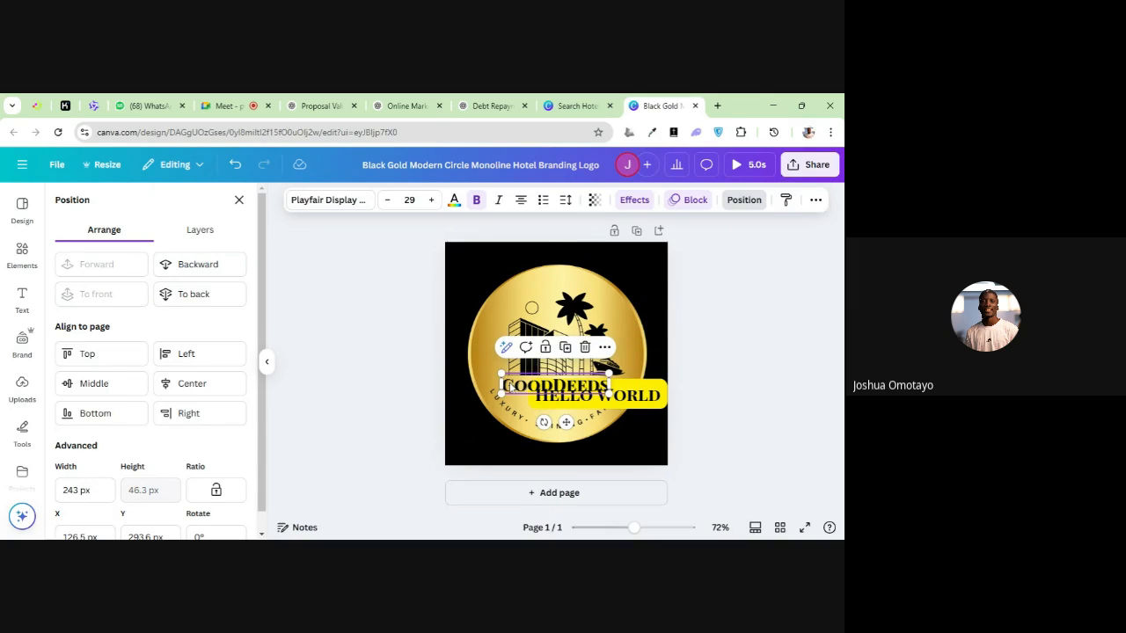
pyautogui.click(633, 403)
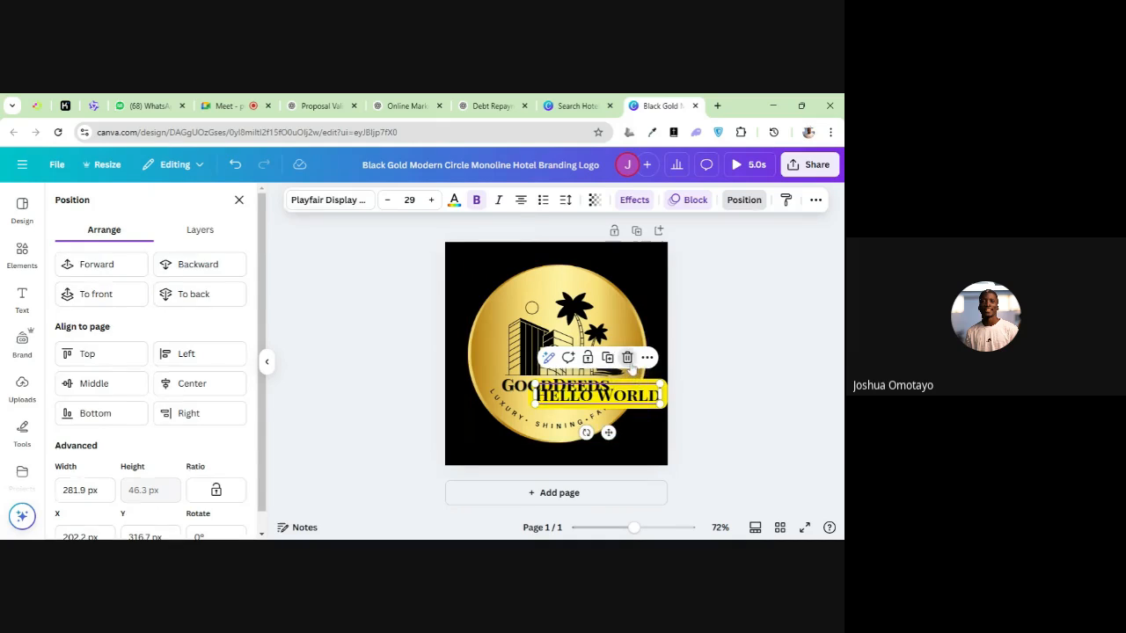
pyautogui.press('Delete')
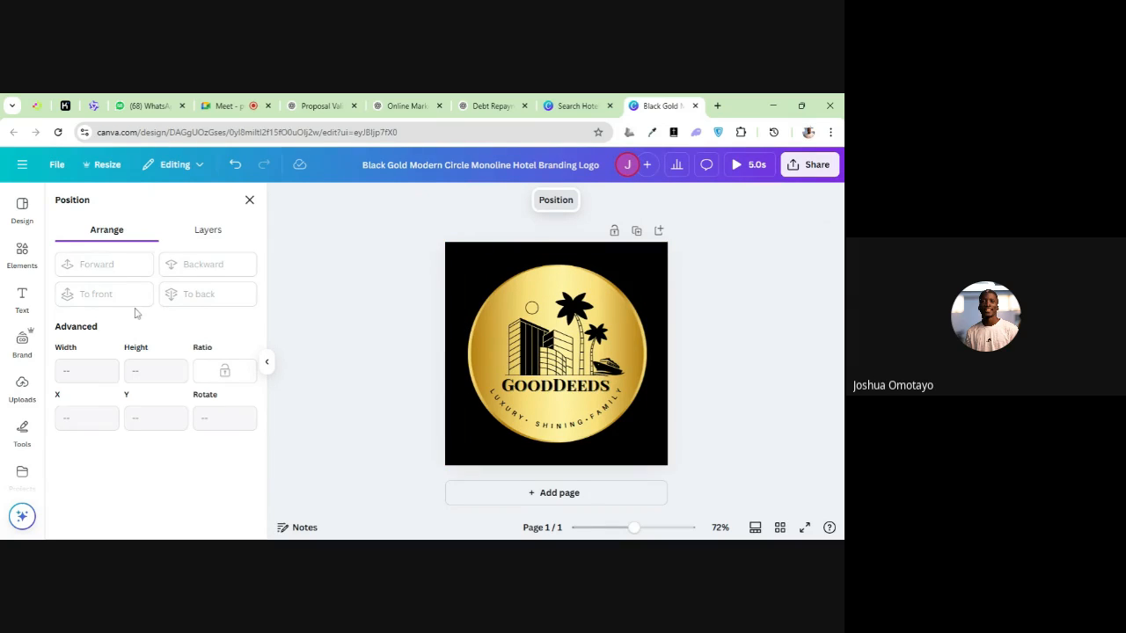
# Look at the Brand section and upload the photo of the man in the blue checked outfit
pyautogui.click(26, 341)
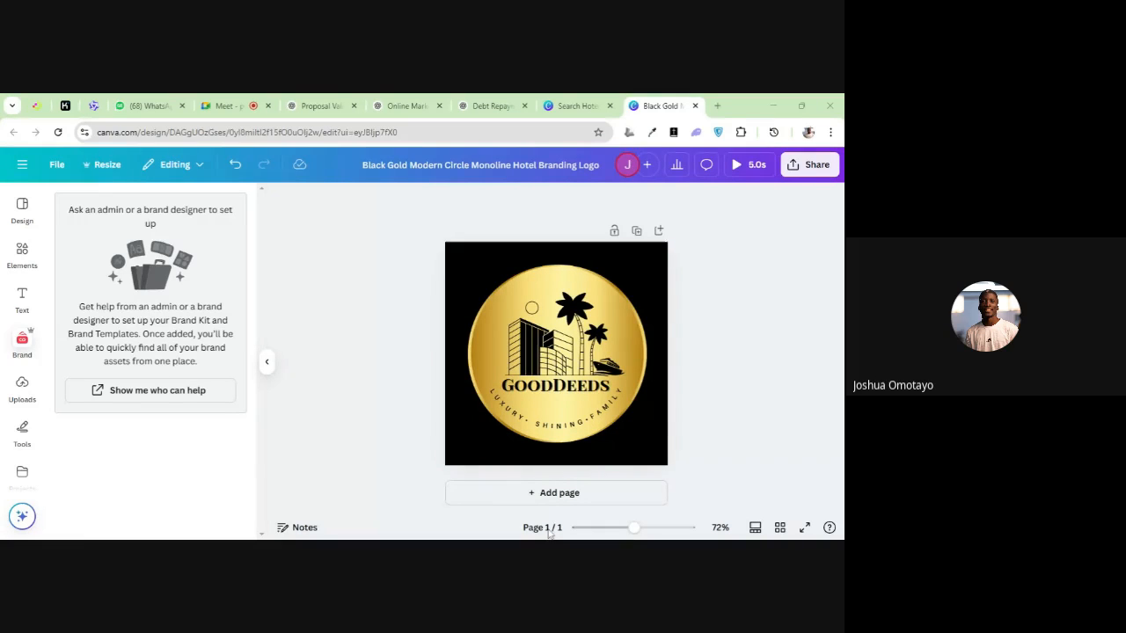
pyautogui.click(39, 399)
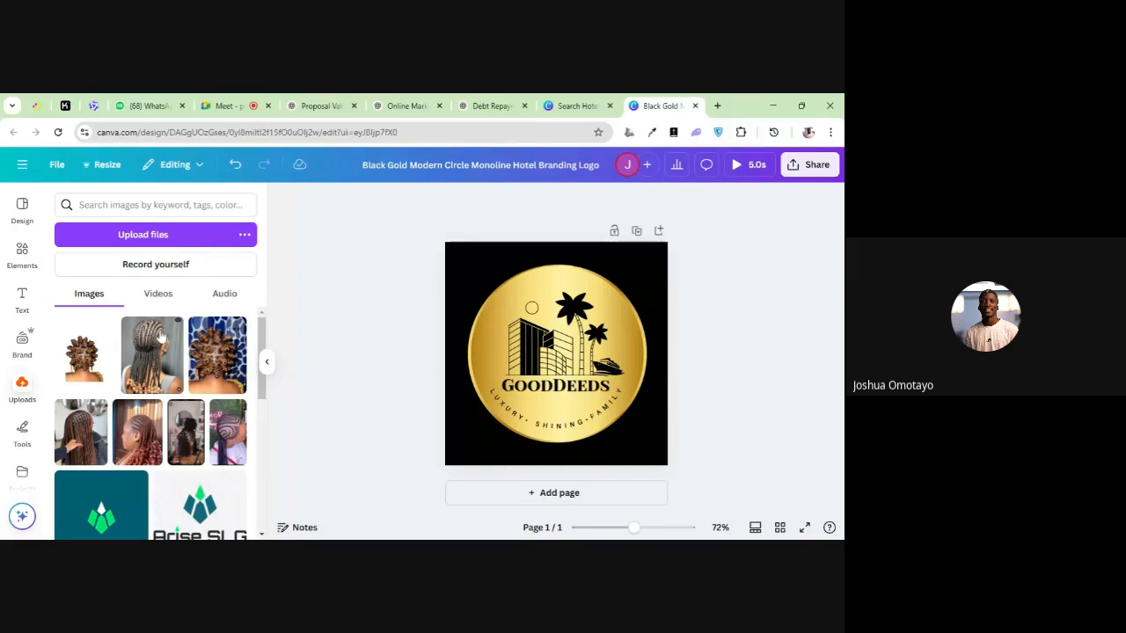
pyautogui.click(184, 241)
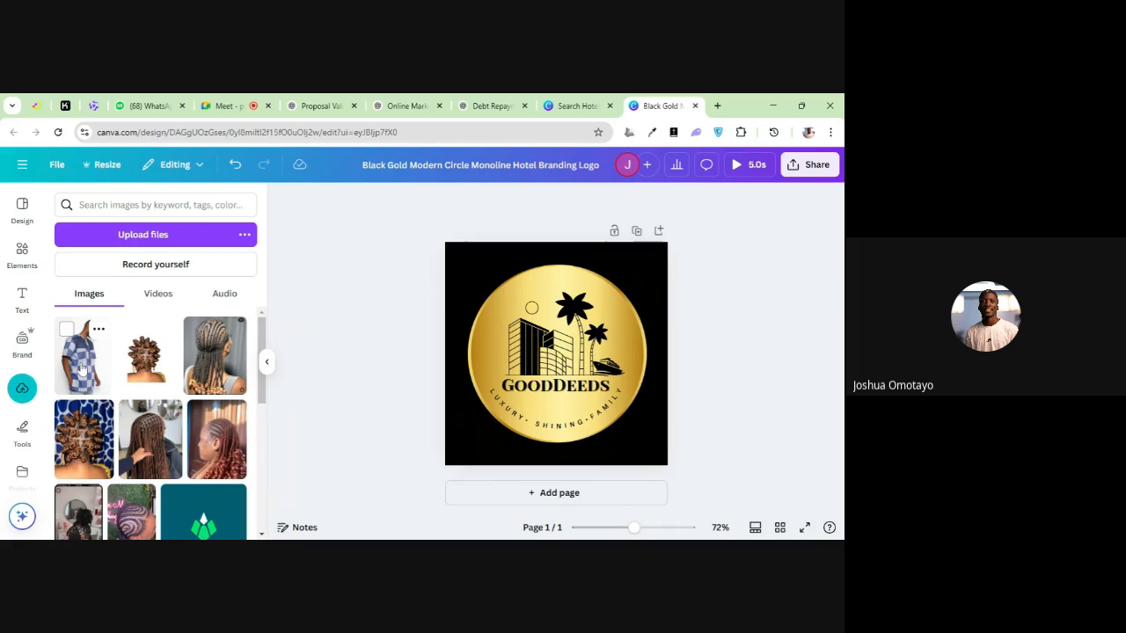
# Place the uploaded photo over the logo's buildings and delete it from the design
pyautogui.click(100, 370)
pyautogui.moveTo(526, 345); pyautogui.dragTo(502, 314)
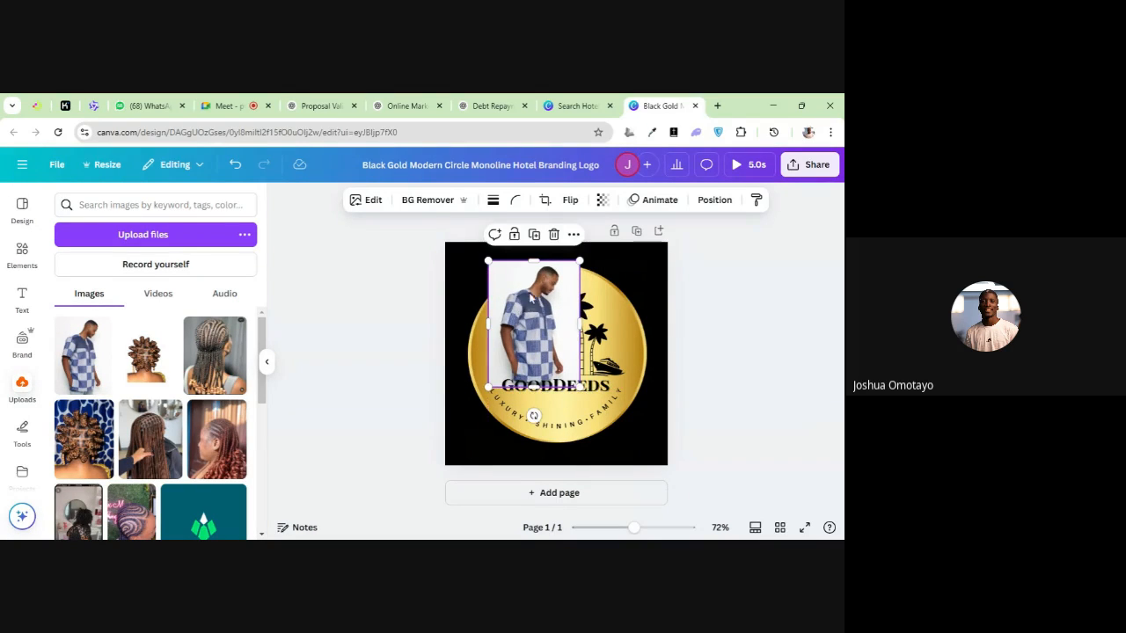
pyautogui.click(554, 243)
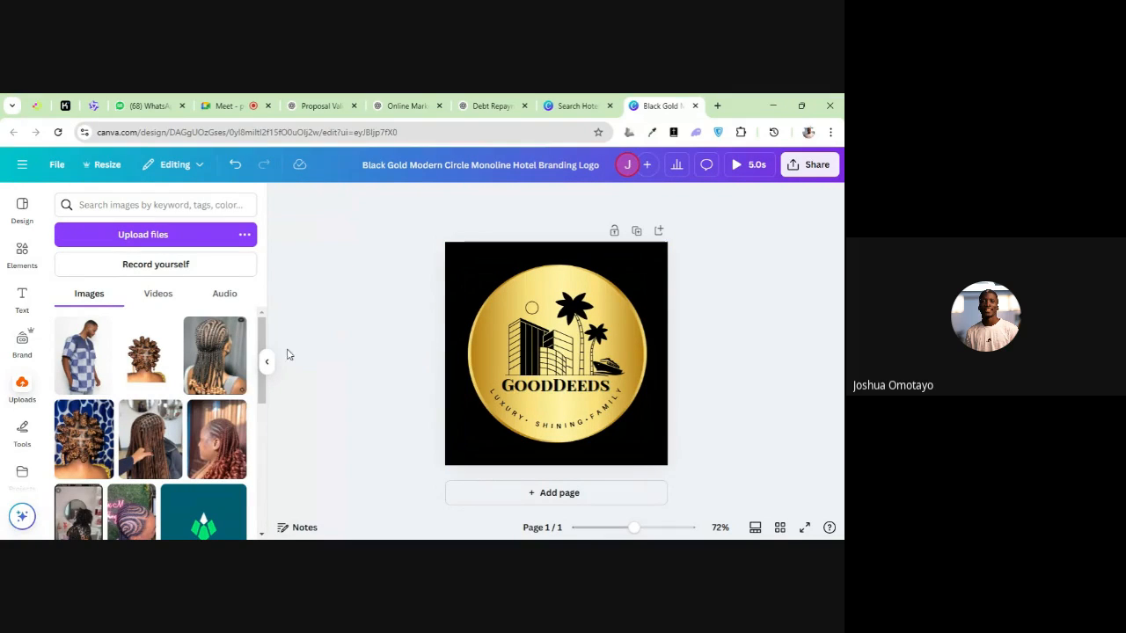
# Browse the uploaded images and add a paragraph text box over the logo with the Text tool
pyautogui.scroll(-2, 215, 395)
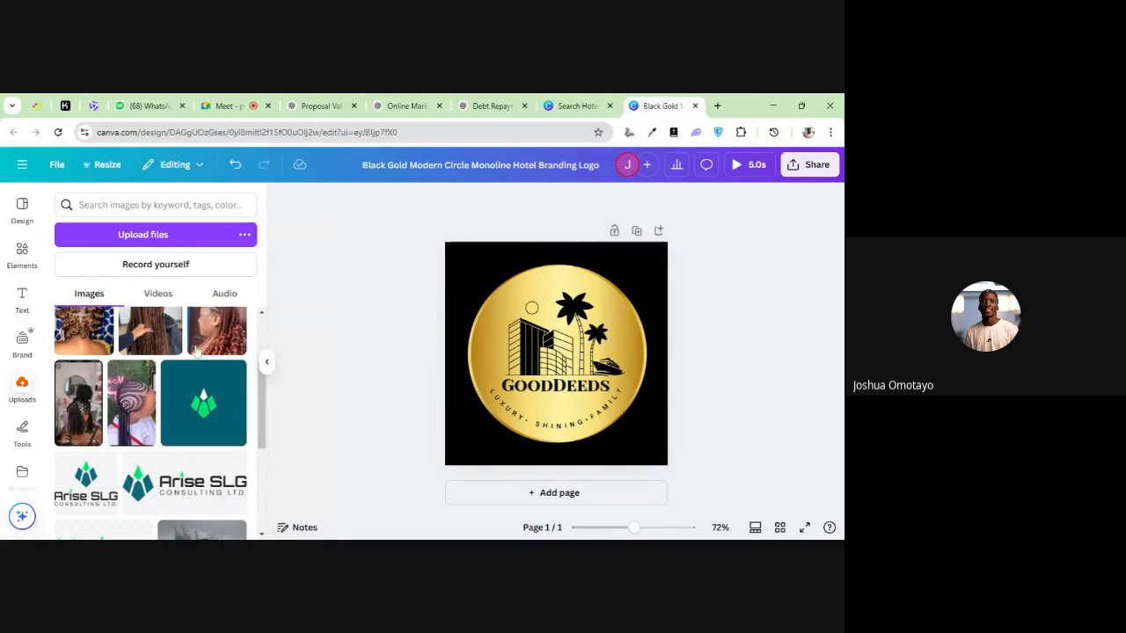
pyautogui.click(24, 428)
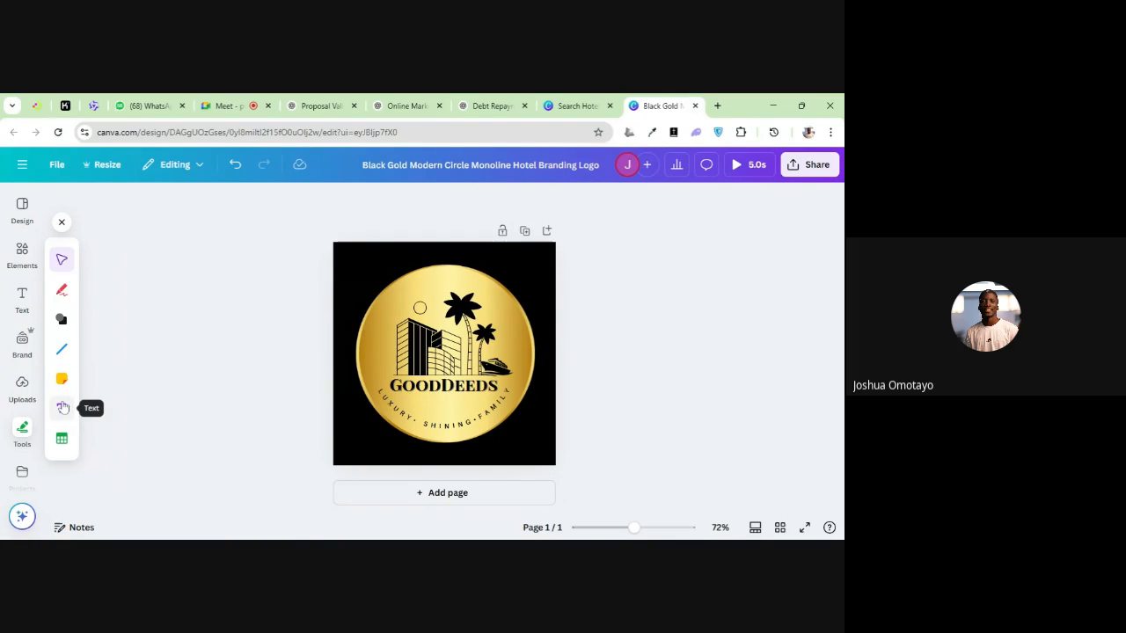
pyautogui.click(62, 411)
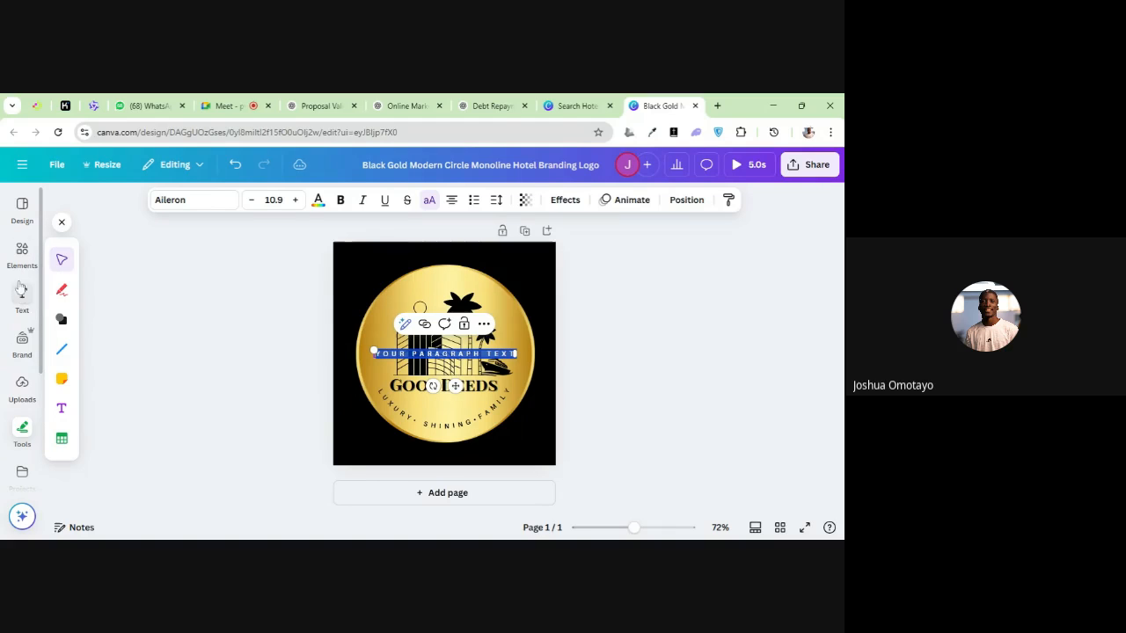
pyautogui.click(372, 324)
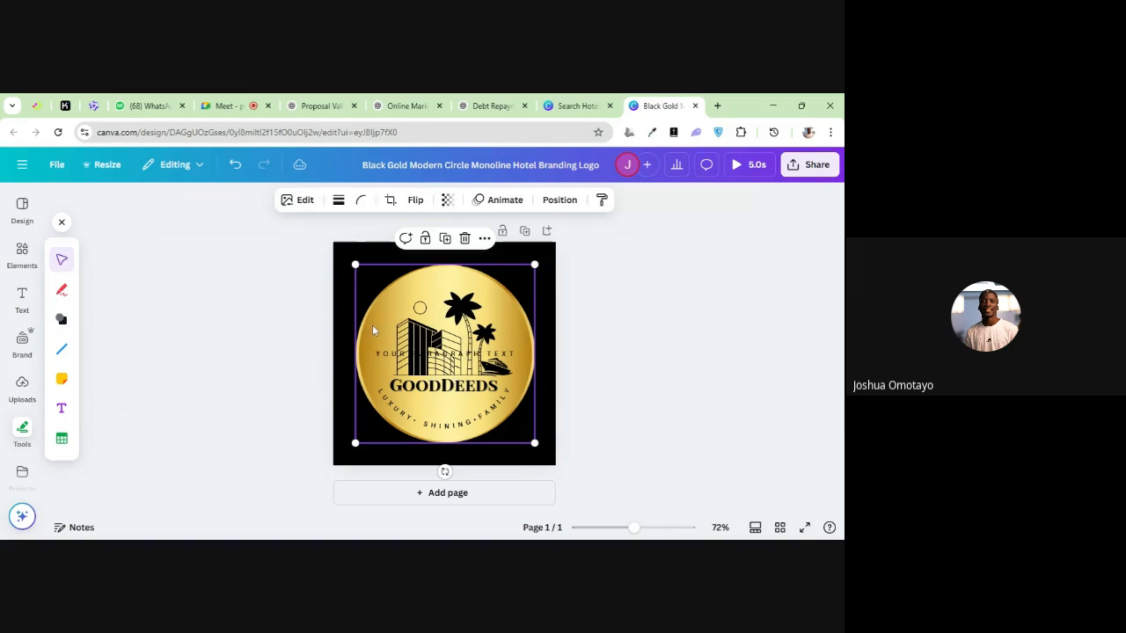
# Delete the paragraph text box lying over the logo's buildings
pyautogui.click(410, 351)
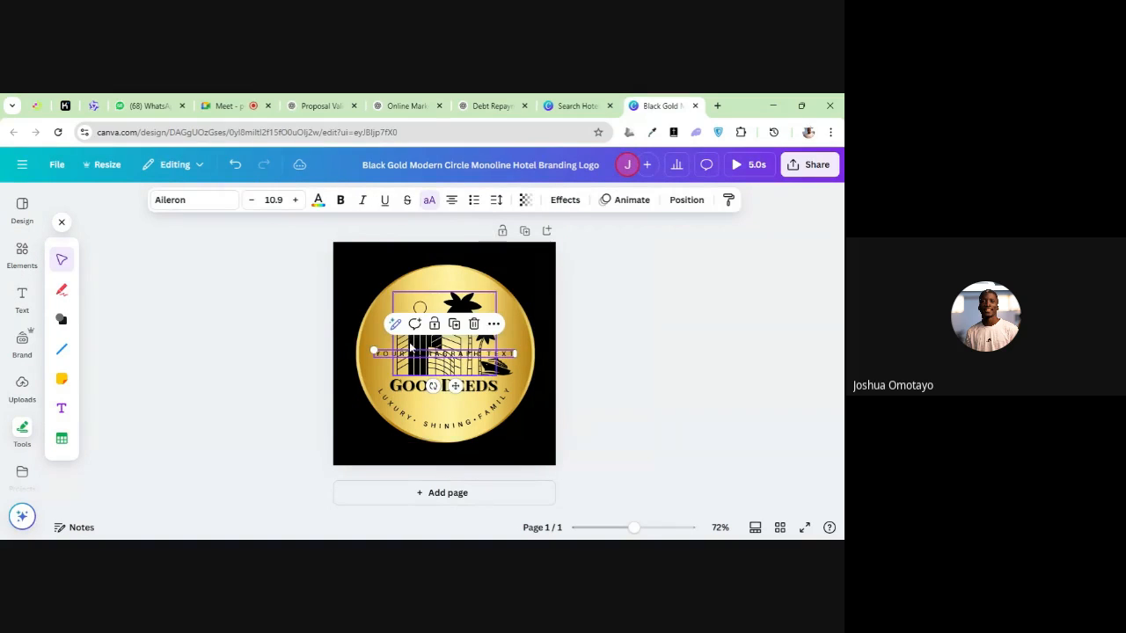
pyautogui.click(474, 323)
pyautogui.click(478, 334)
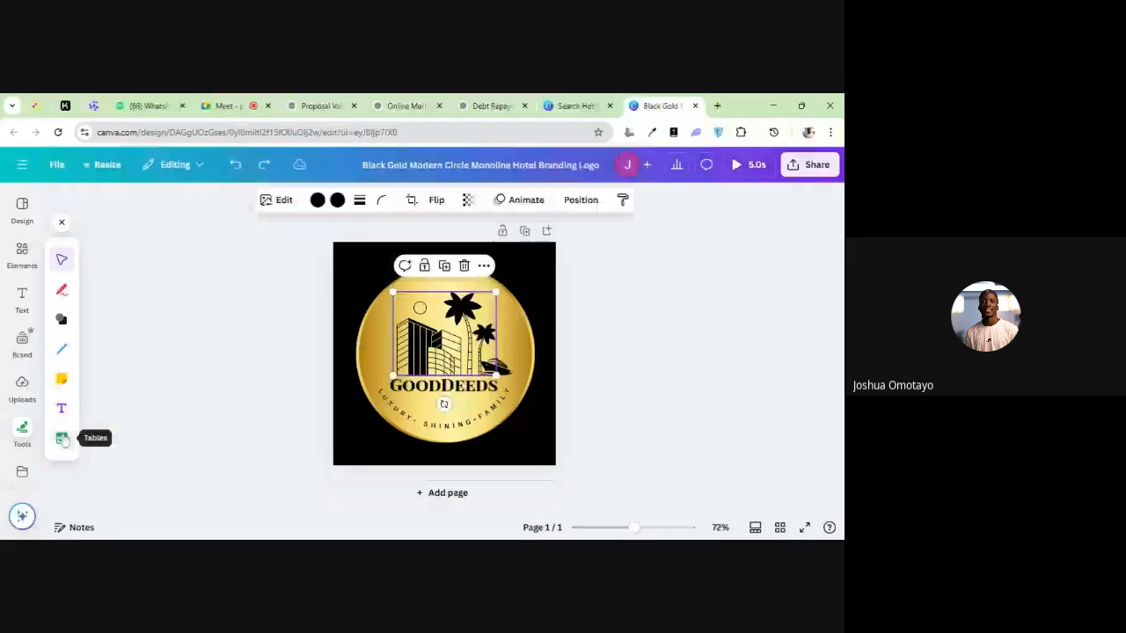
# Place a table over the logo with the Tables tool and delete it from the design
pyautogui.click(63, 439)
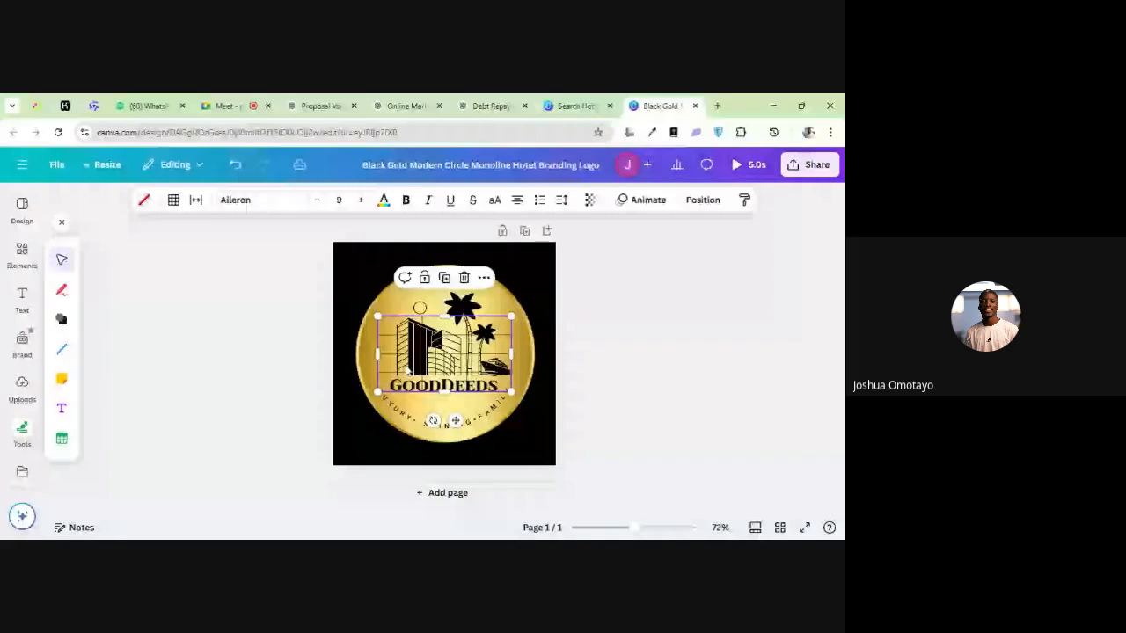
pyautogui.click(464, 278)
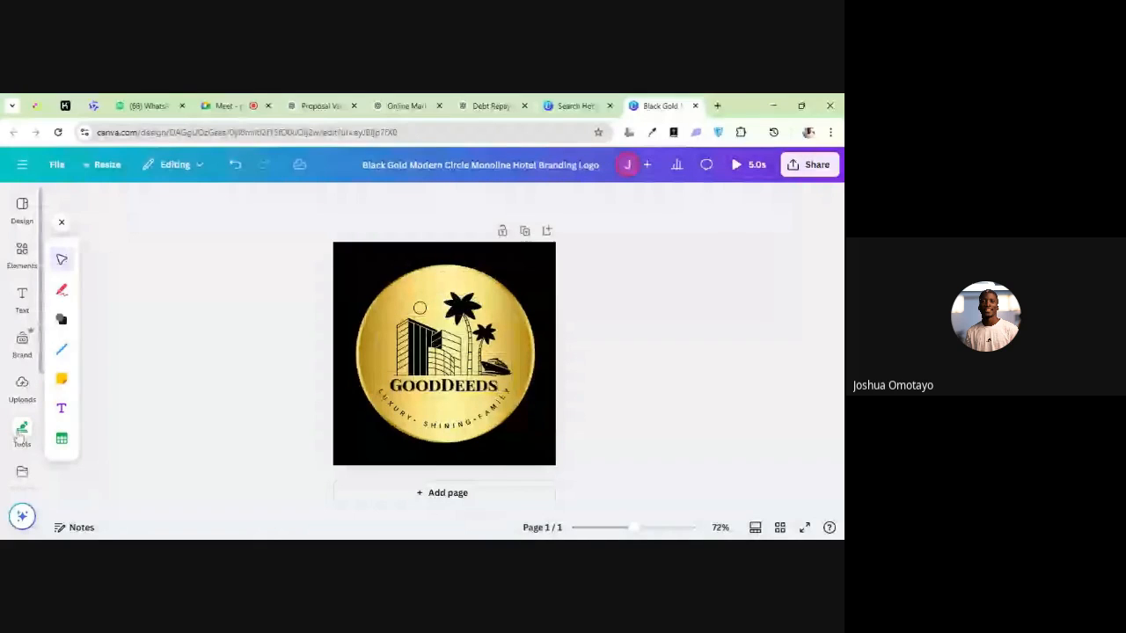
pyautogui.scroll(-3, 20, 437)
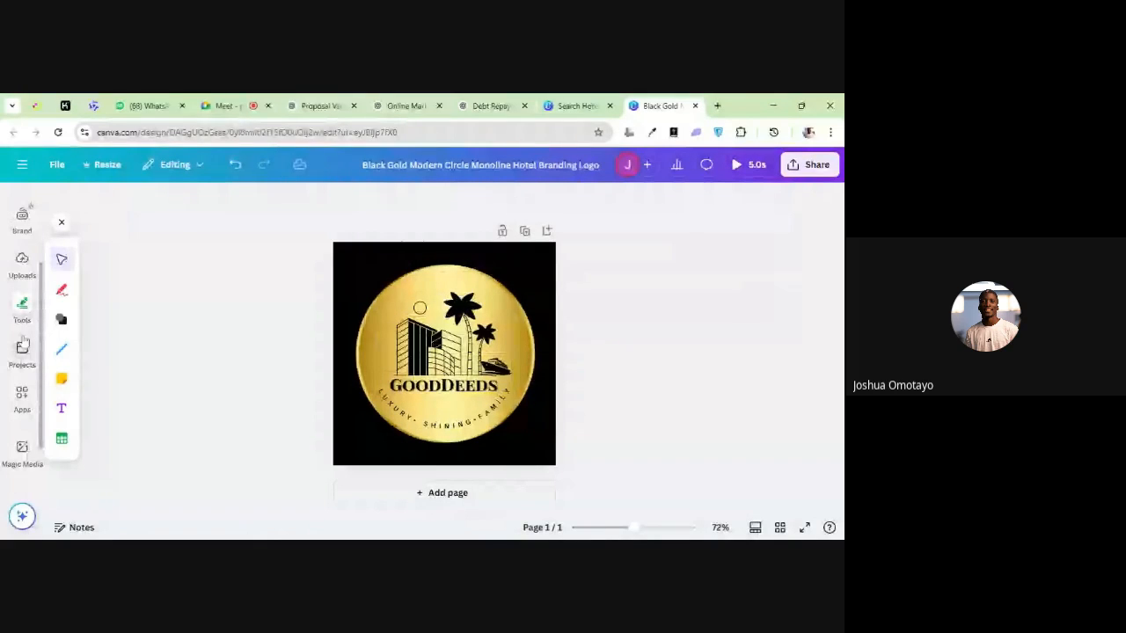
pyautogui.scroll(3, 24, 387)
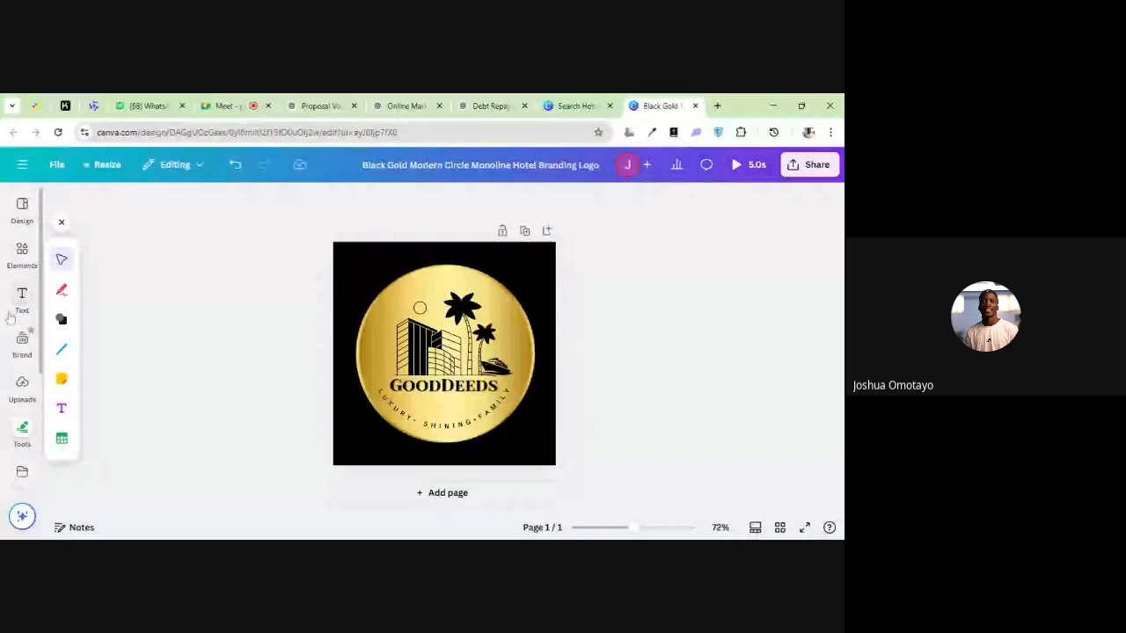
# Enter "an old african man" as an element search and generate Magic Media images from that description
pyautogui.click(23, 255)
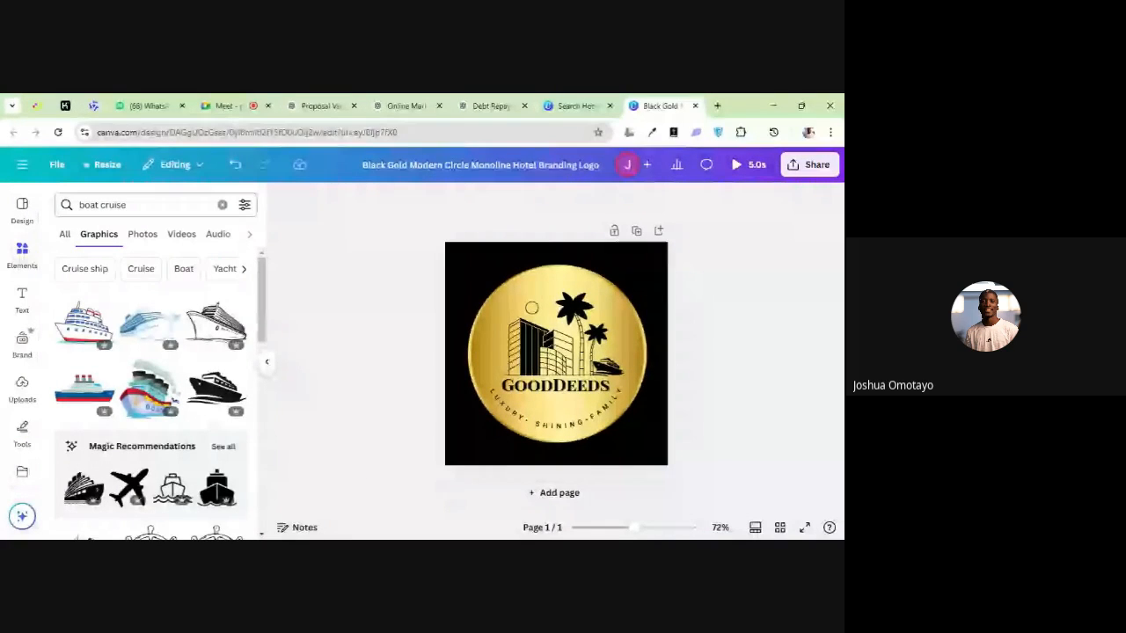
pyautogui.click(22, 253)
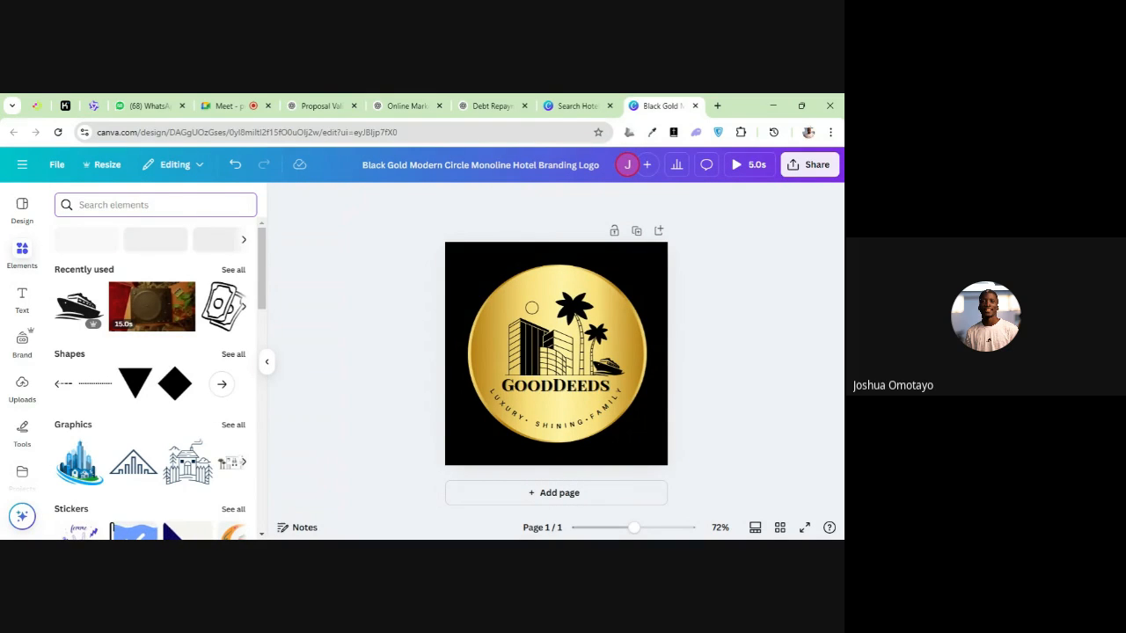
pyautogui.write('an ol')
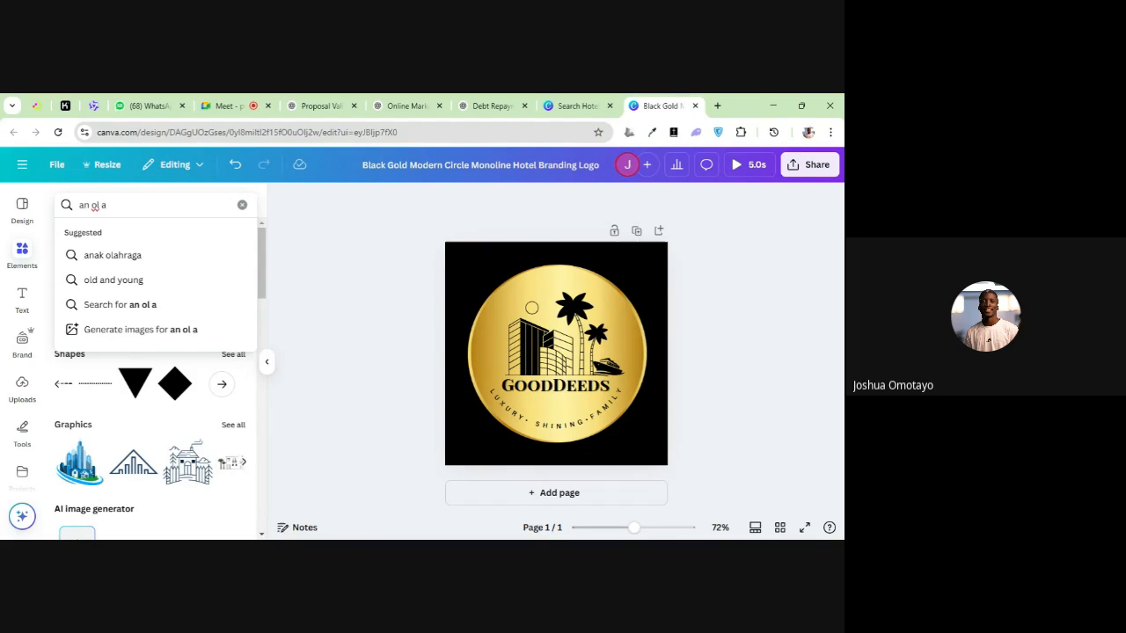
pyautogui.write('d afr')
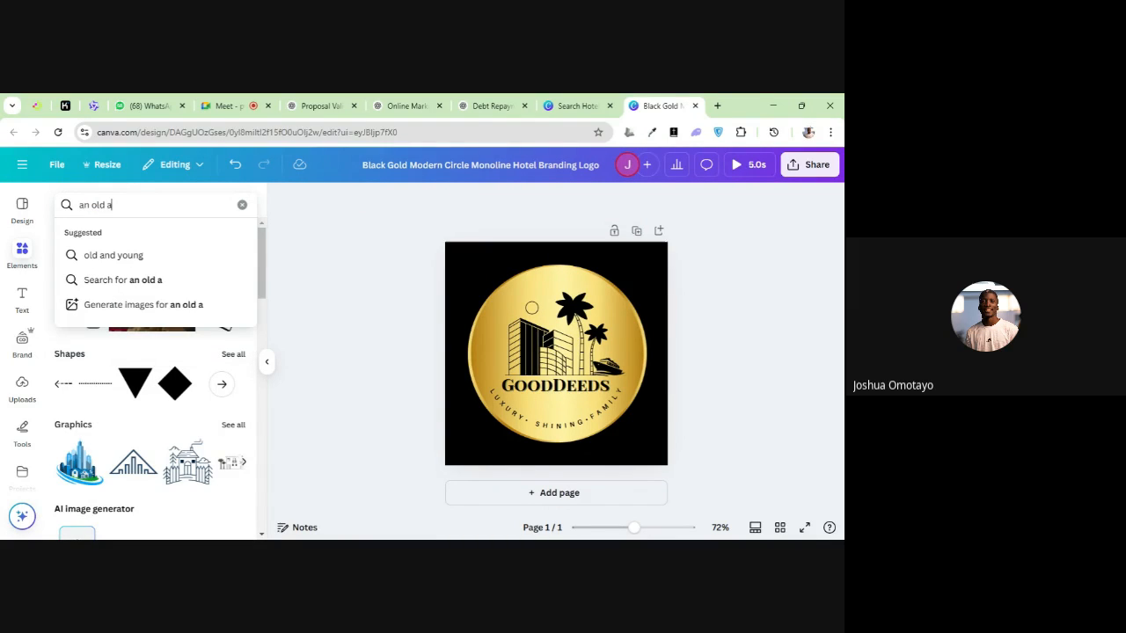
pyautogui.write('ican')
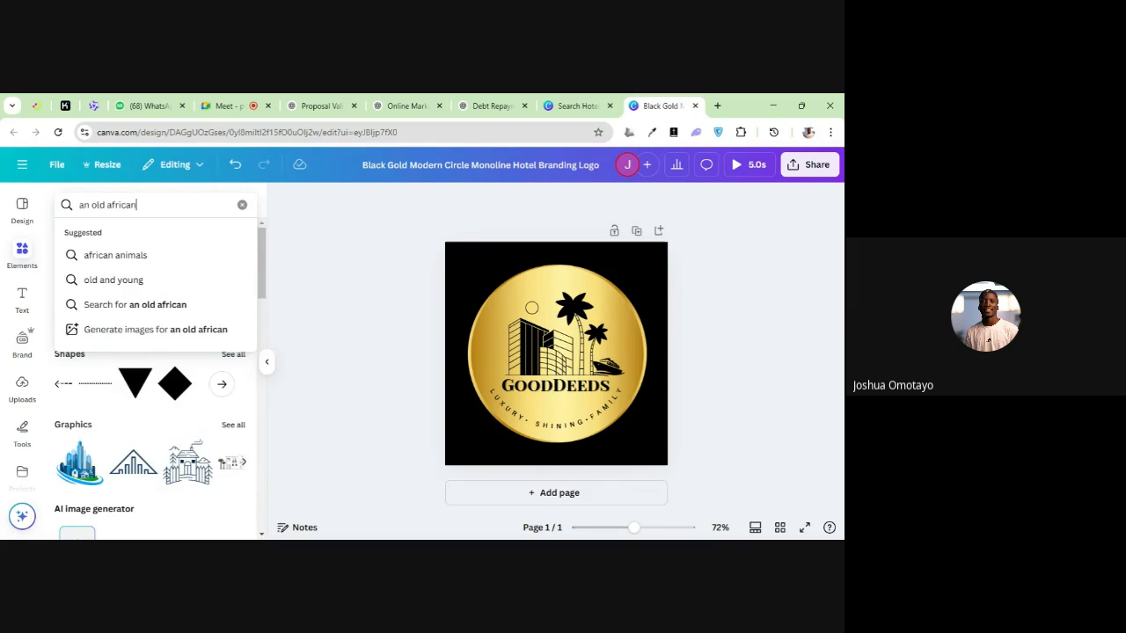
pyautogui.write(' man')
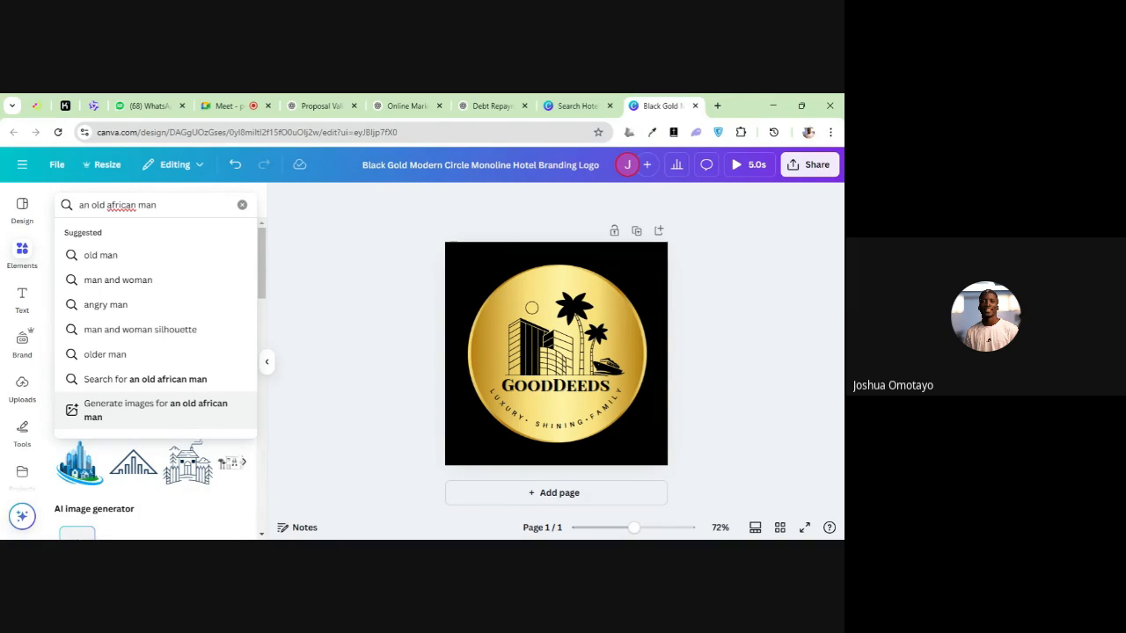
pyautogui.click(129, 414)
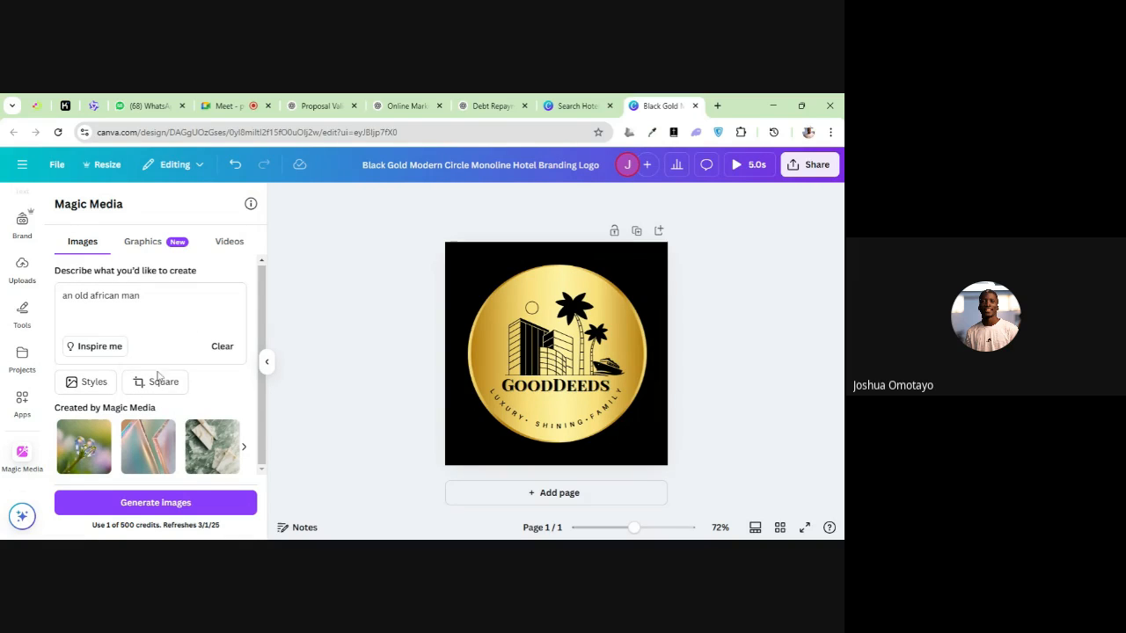
pyautogui.click(153, 502)
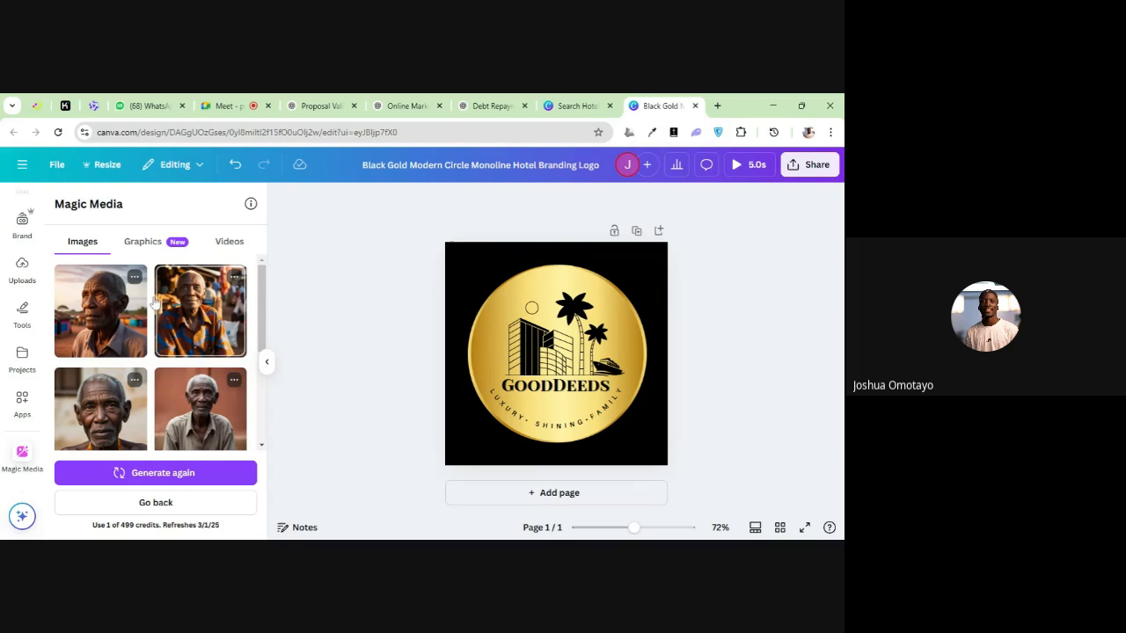
# Generate a Magic Media video from the description "old african man" and return to the generated images
pyautogui.click(151, 248)
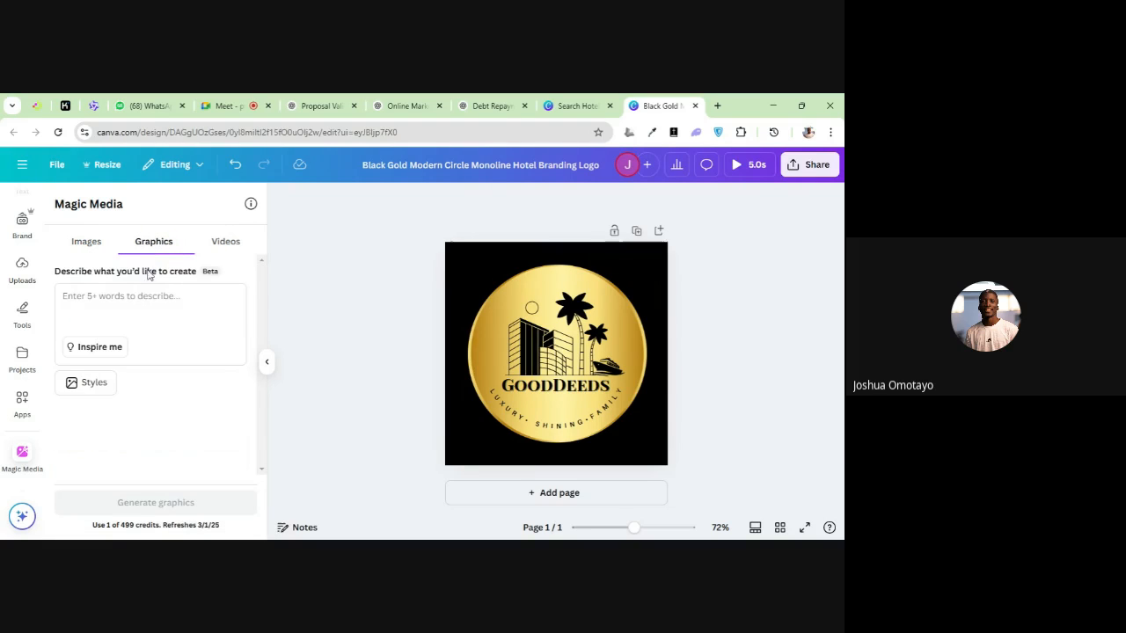
pyautogui.click(144, 307)
pyautogui.write('o')
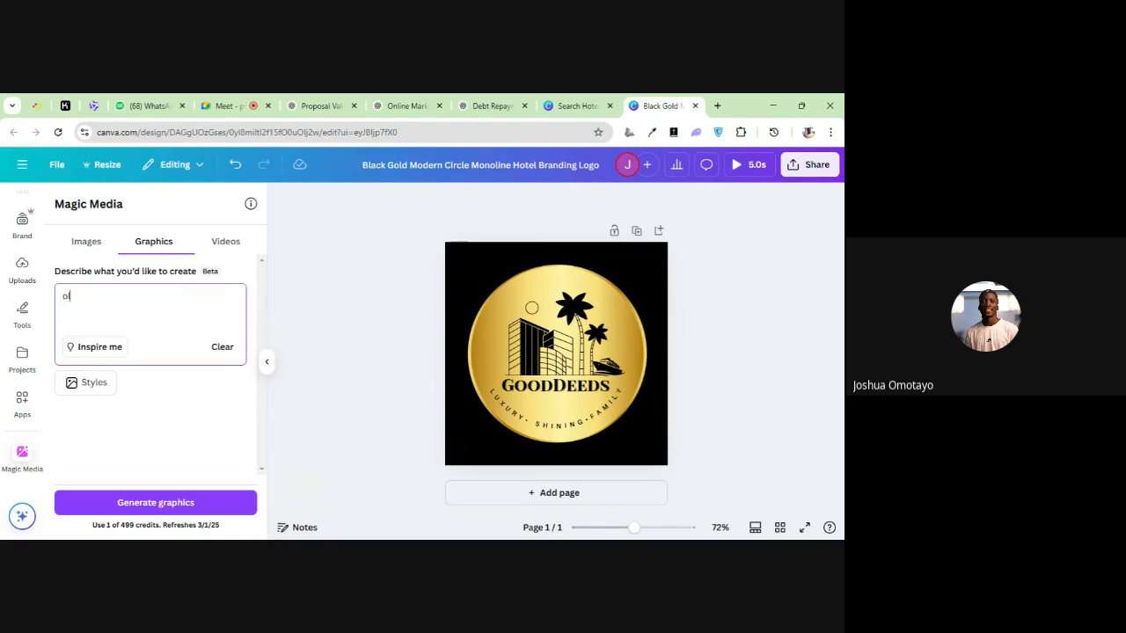
pyautogui.click(224, 245)
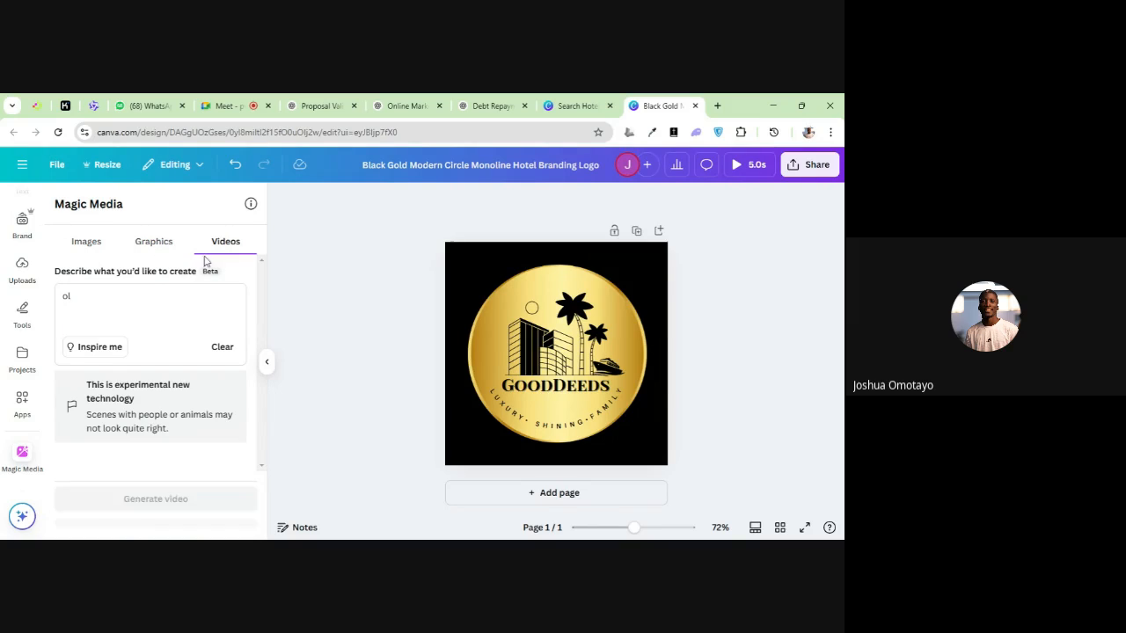
pyautogui.click(67, 297)
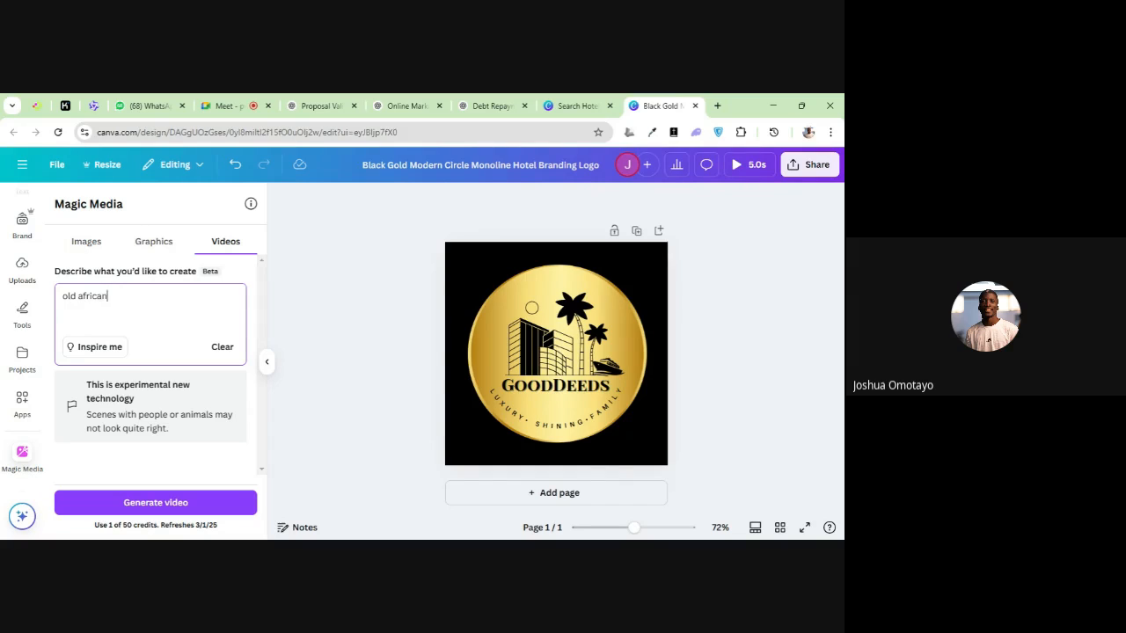
pyautogui.write('d african man')
pyautogui.press('Return')
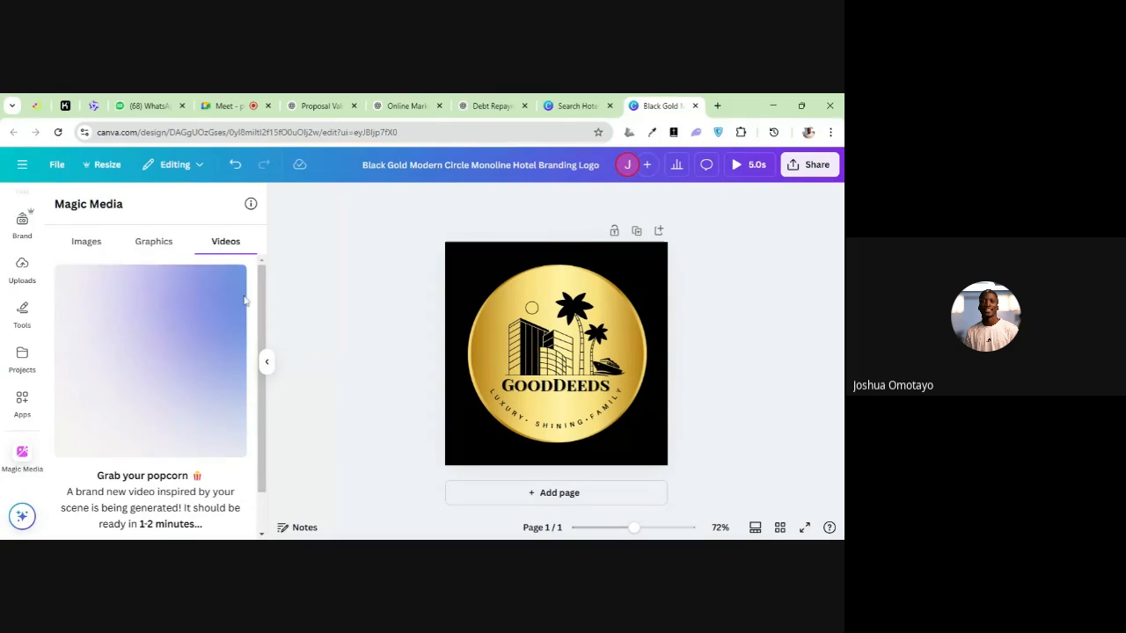
pyautogui.click(95, 250)
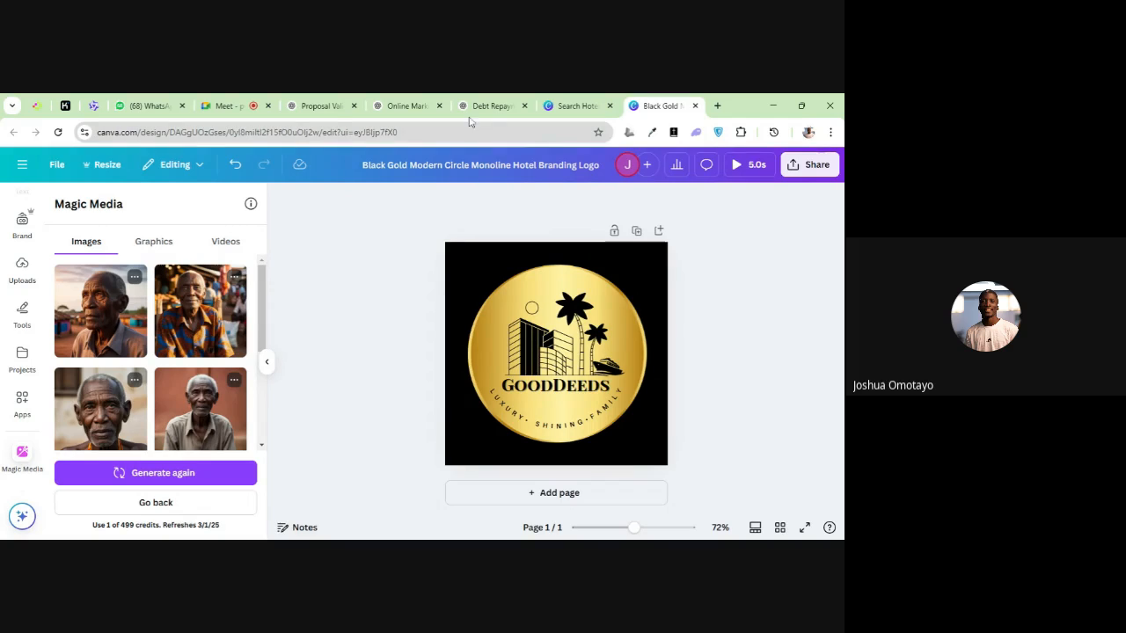
# Close the hotel logo template preview on the Canva search page and search for "social media post"
pyautogui.click(545, 100)
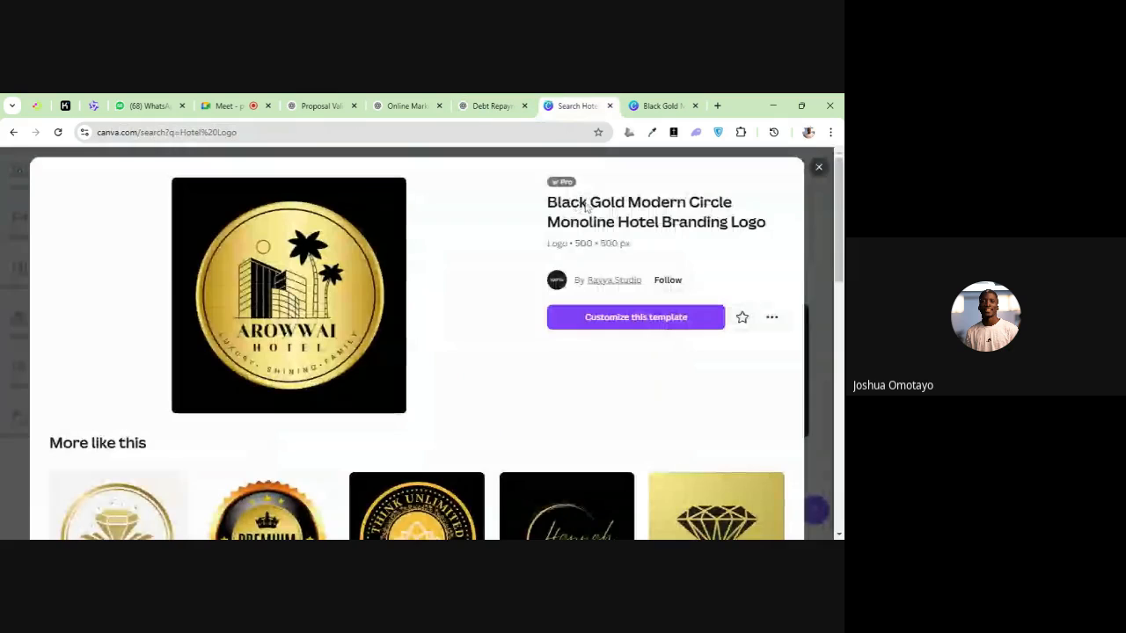
pyautogui.click(818, 168)
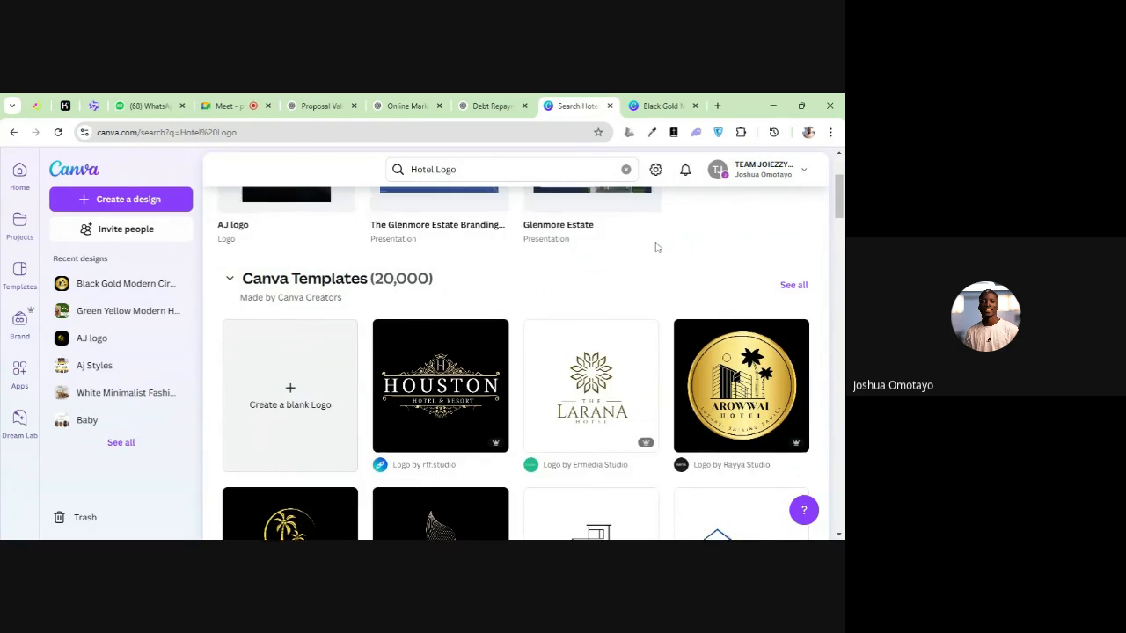
pyautogui.scroll(3, 709, 247)
pyautogui.tripleClick(482, 169)
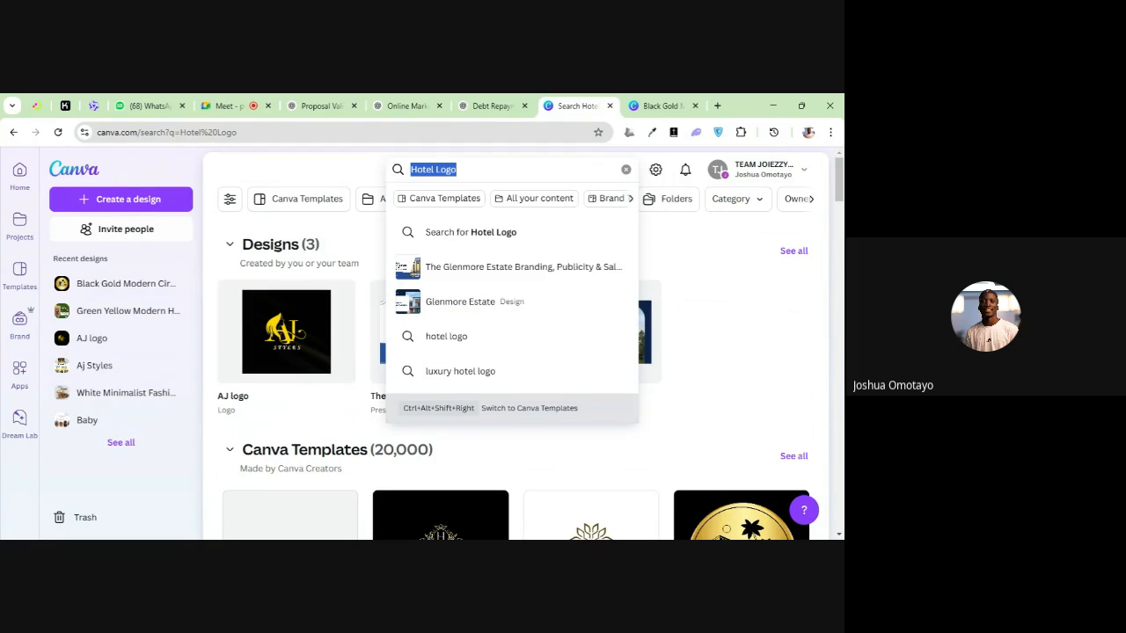
pyautogui.write('sc')
pyautogui.write('c')
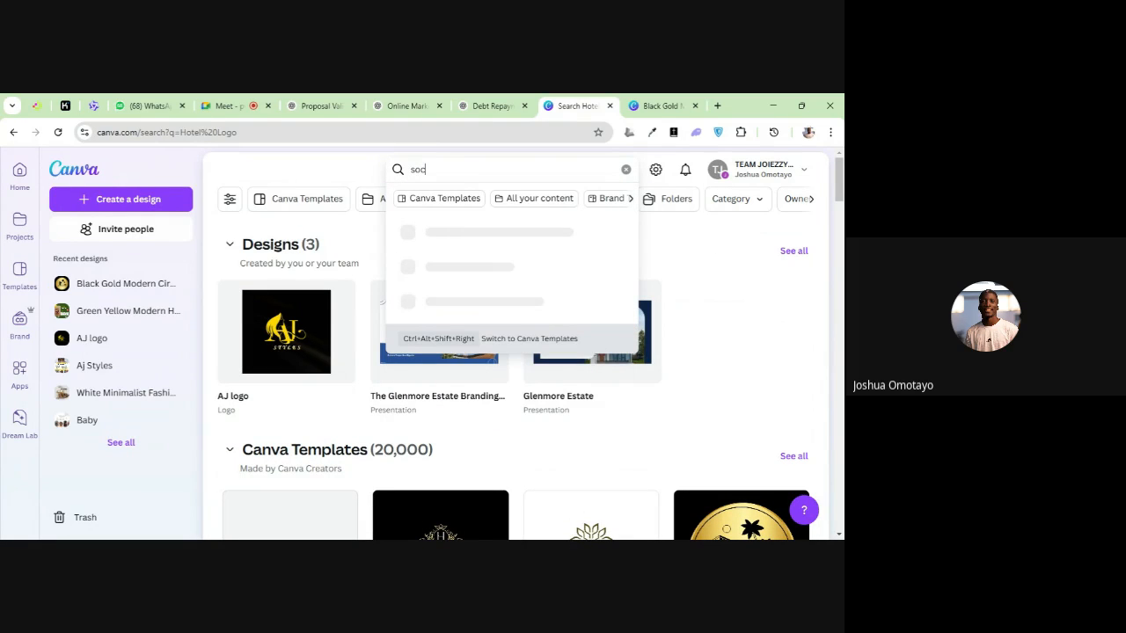
pyautogui.write('ial')
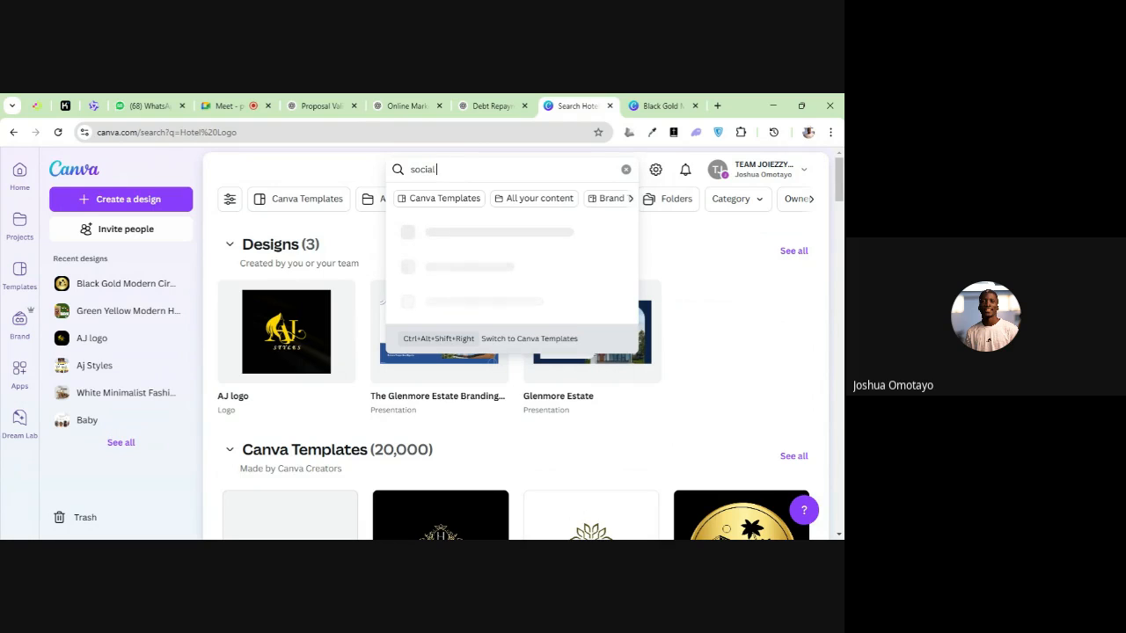
pyautogui.write(' med')
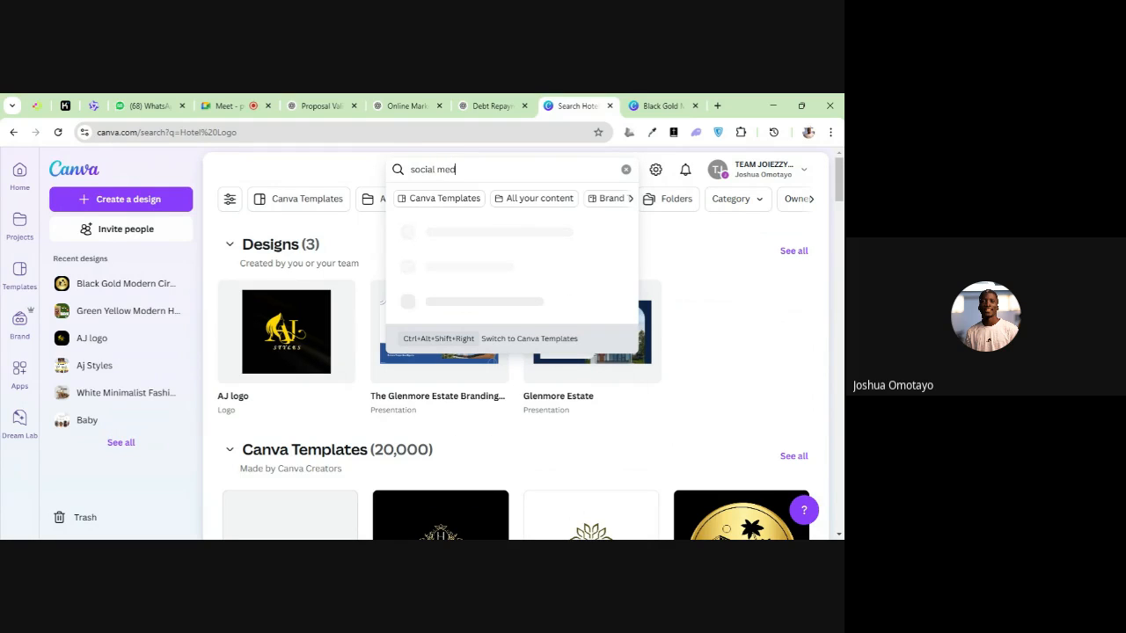
pyautogui.write('ia')
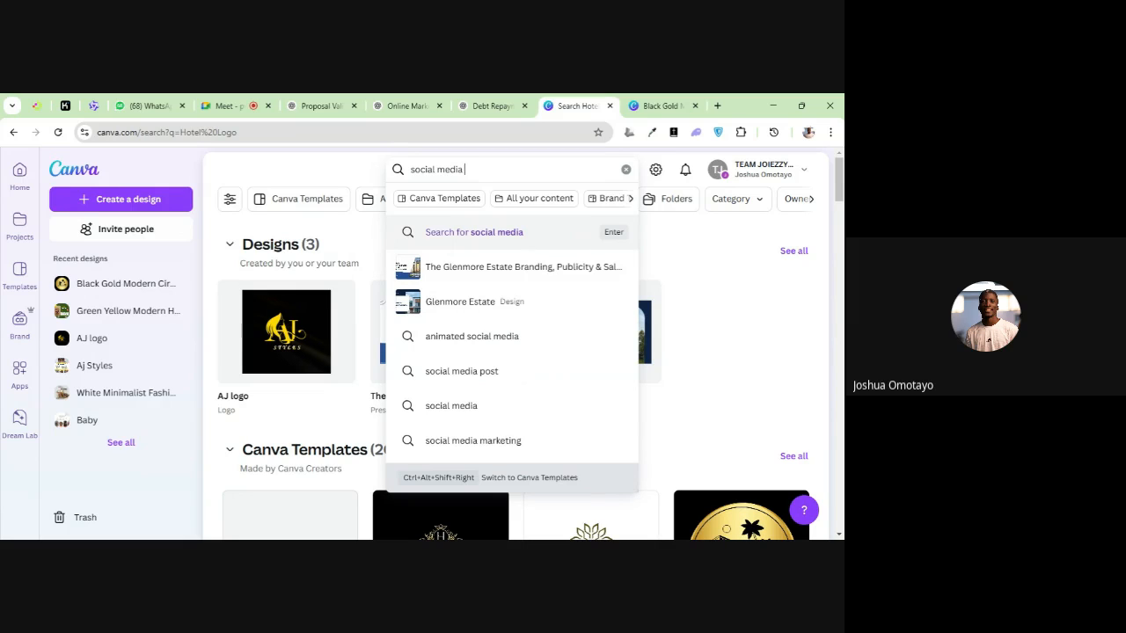
pyautogui.write('post')
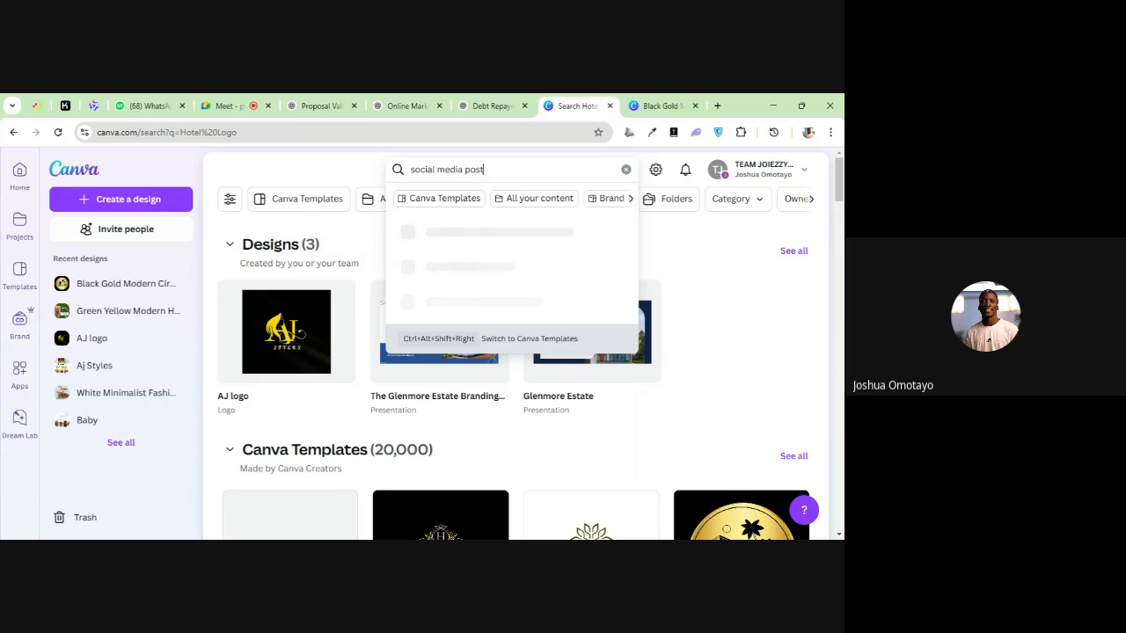
pyautogui.press('Return')
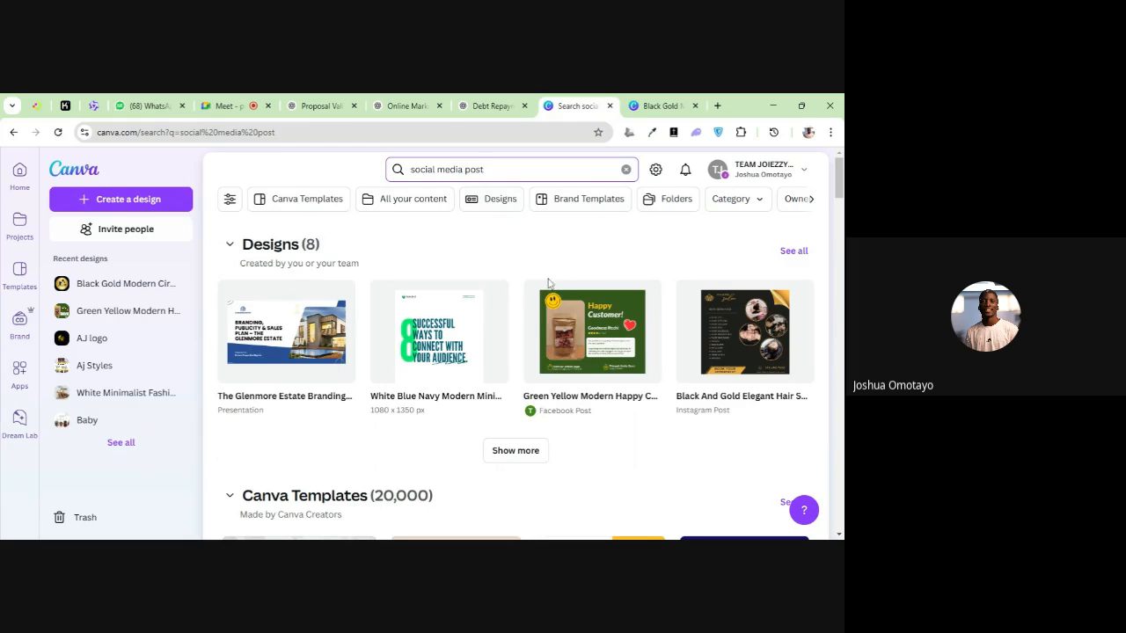
# Browse the range of Canva templates offered for social media posts
pyautogui.scroll(-3, 548, 282)
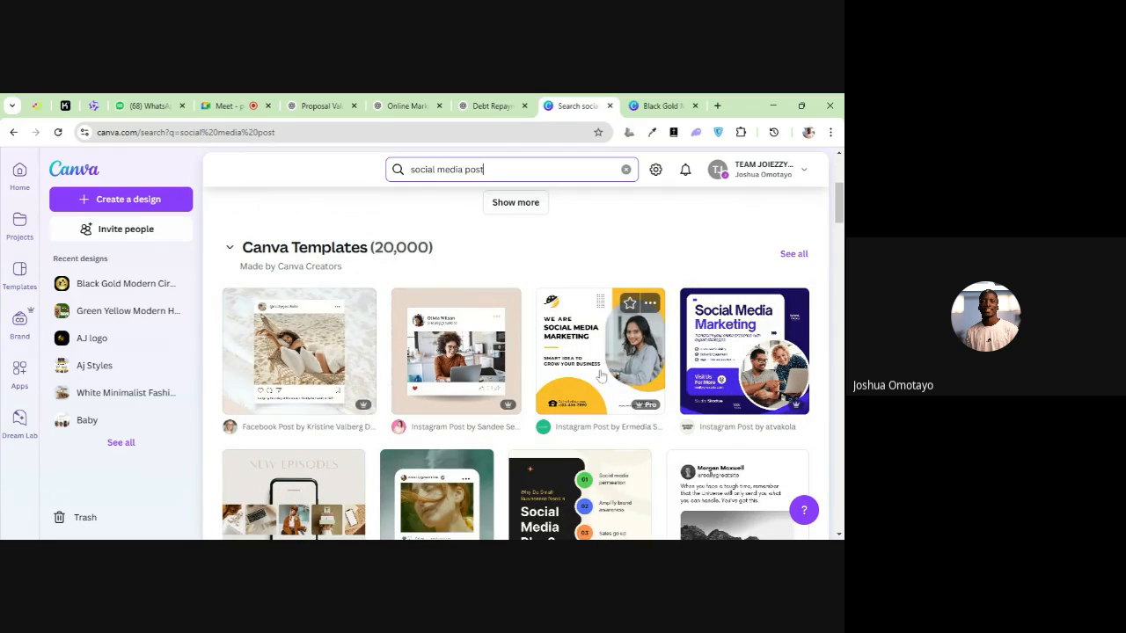
pyautogui.scroll(-8, 601, 376)
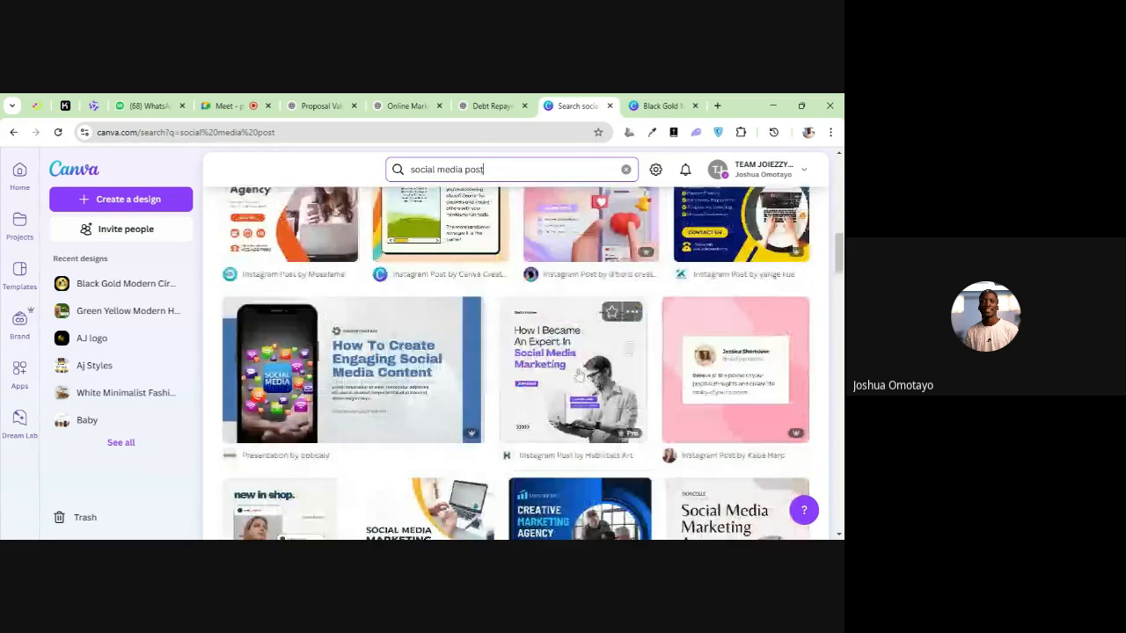
pyautogui.scroll(-1, 579, 374)
pyautogui.scroll(-3, 554, 334)
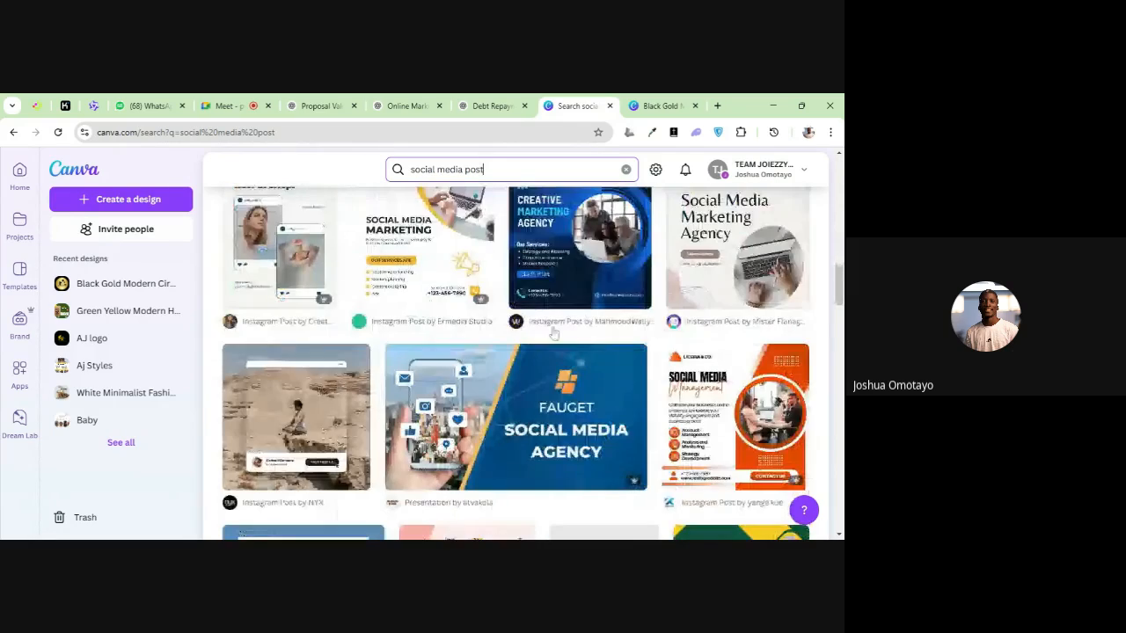
pyautogui.scroll(-3, 554, 334)
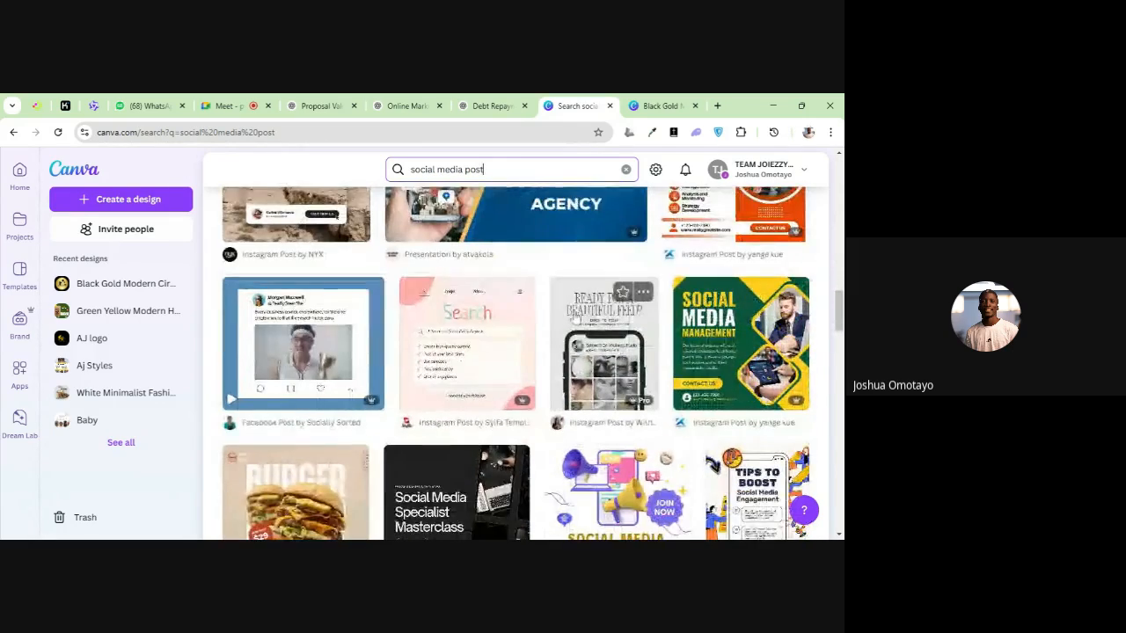
pyautogui.scroll(-4, 567, 316)
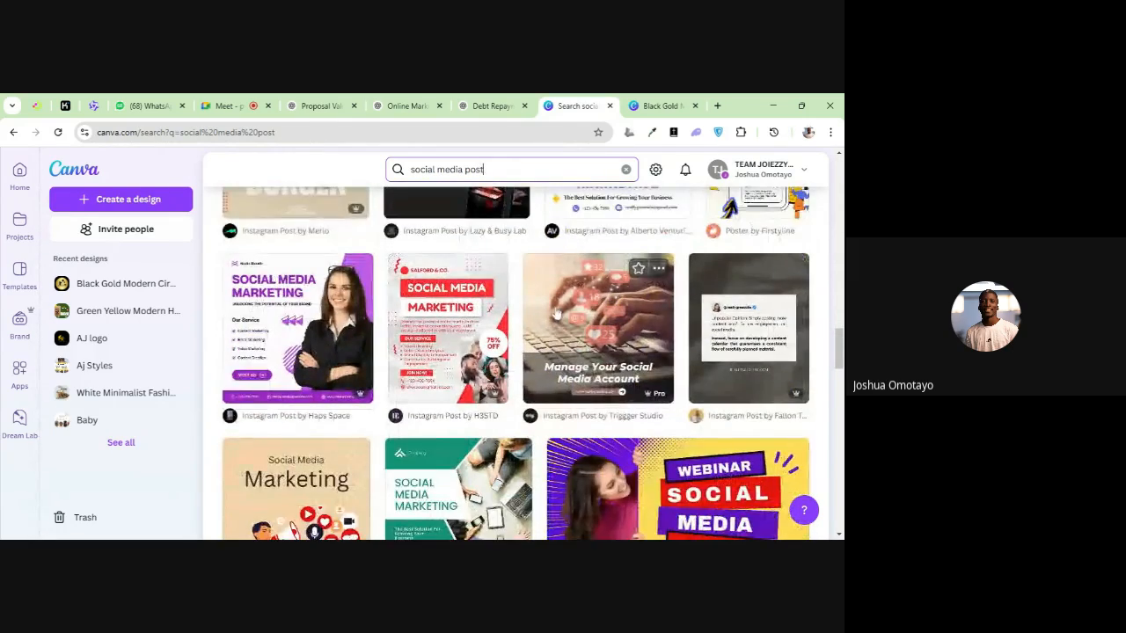
pyautogui.scroll(-2, 556, 314)
pyautogui.scroll(-3, 538, 306)
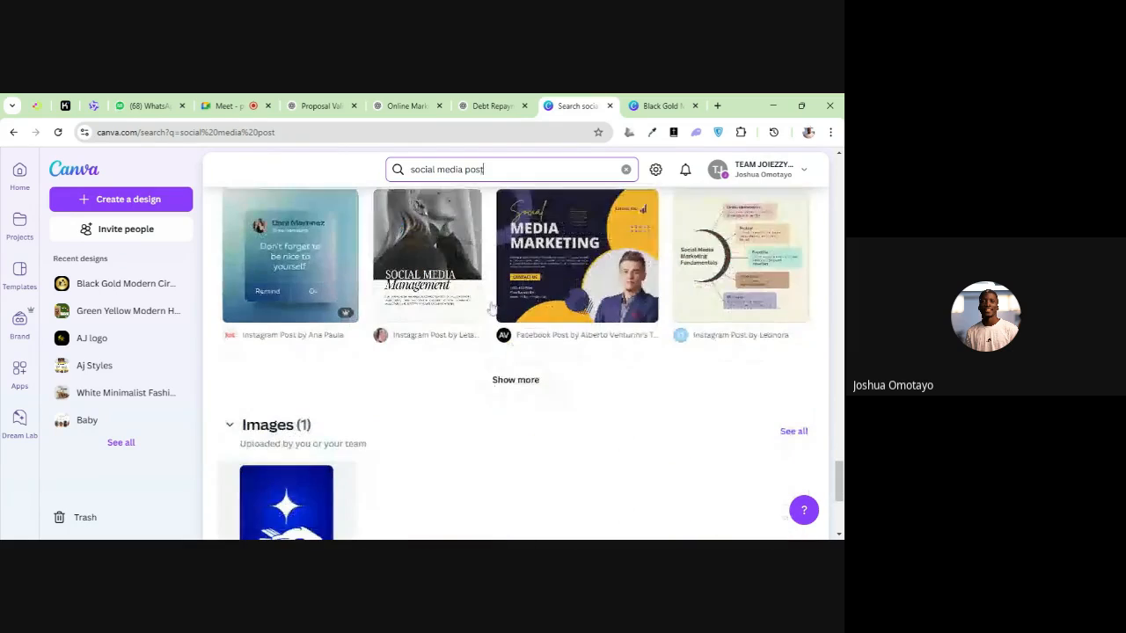
# Look back through the Canva templates for social media posts and preview the "Social Media Plan?" Instagram infographic
pyautogui.scroll(16, 534, 307)
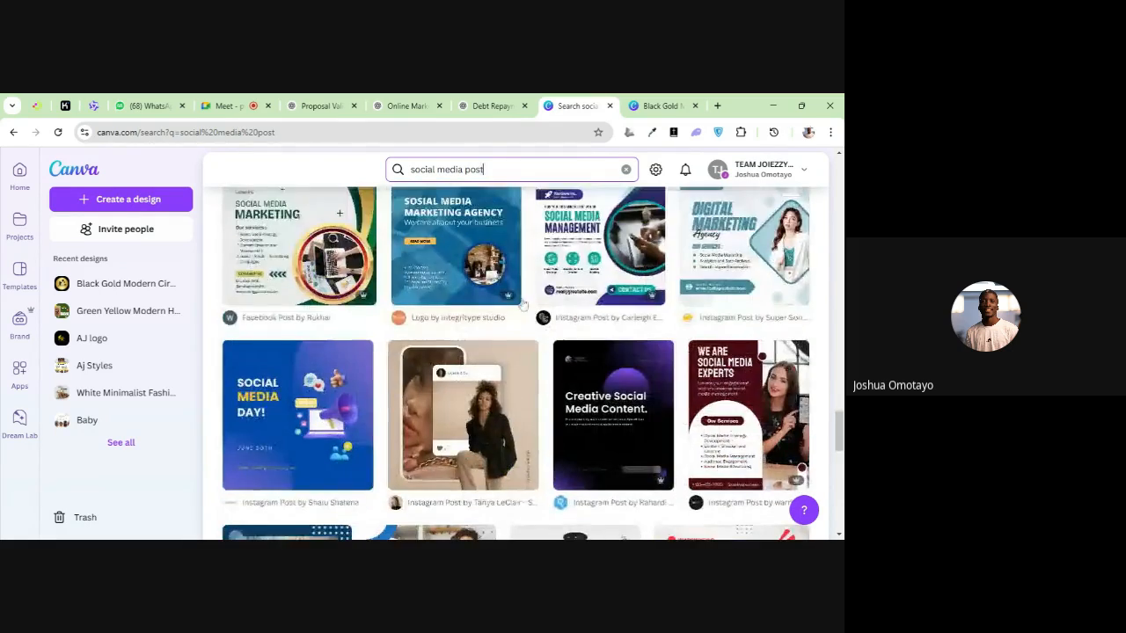
pyautogui.scroll(6, 534, 282)
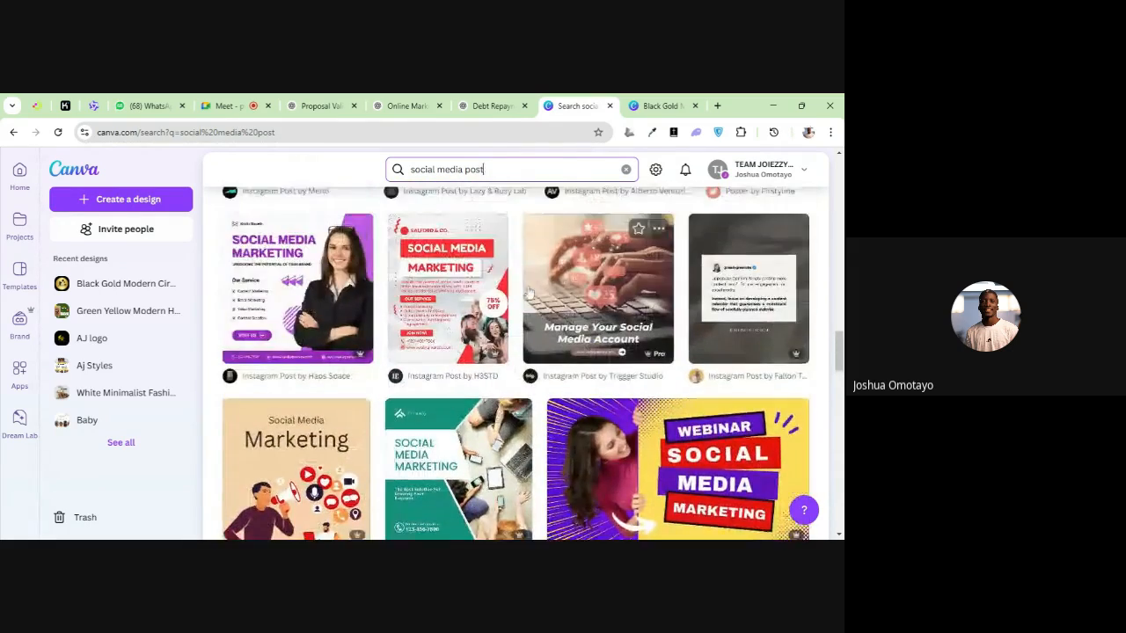
pyautogui.scroll(7, 532, 292)
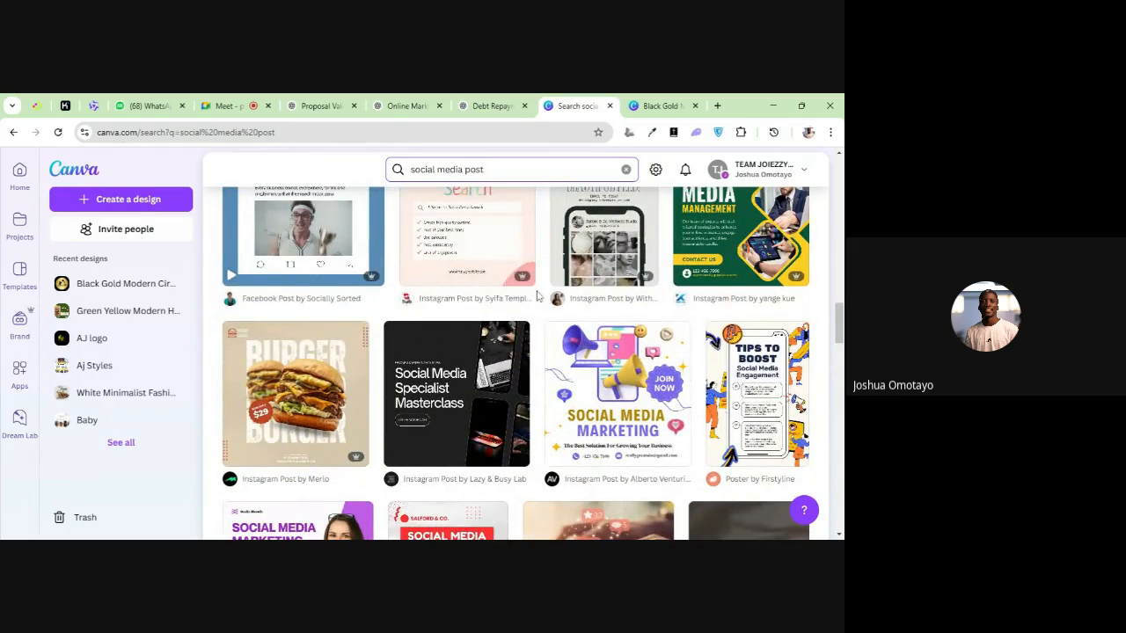
pyautogui.scroll(3, 532, 293)
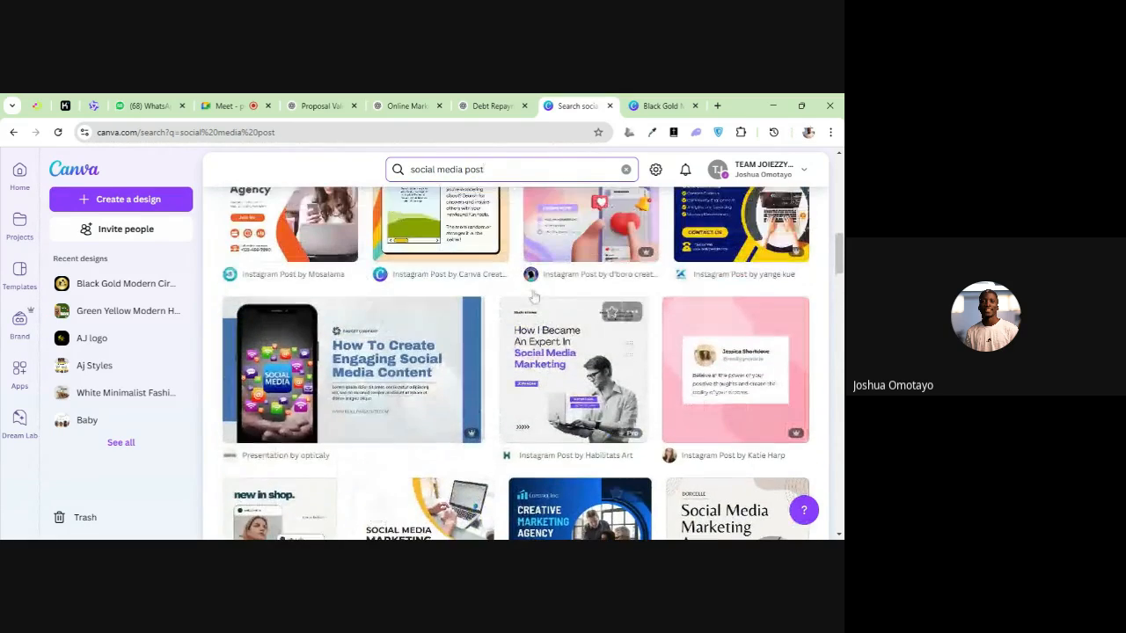
pyautogui.scroll(3, 526, 295)
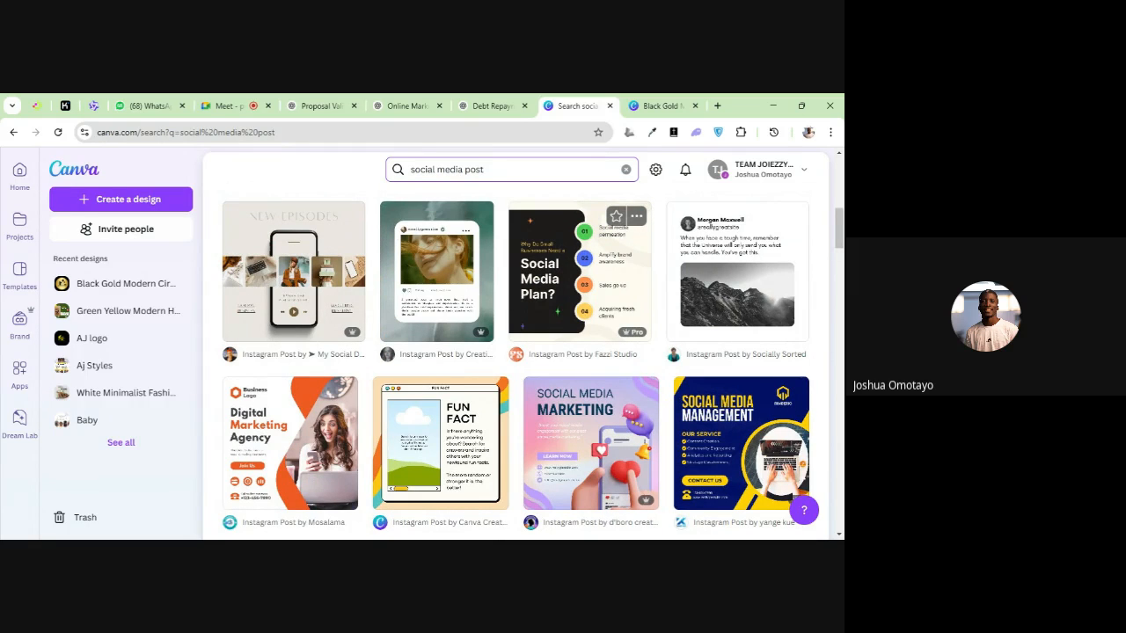
pyautogui.scroll(3, 661, 370)
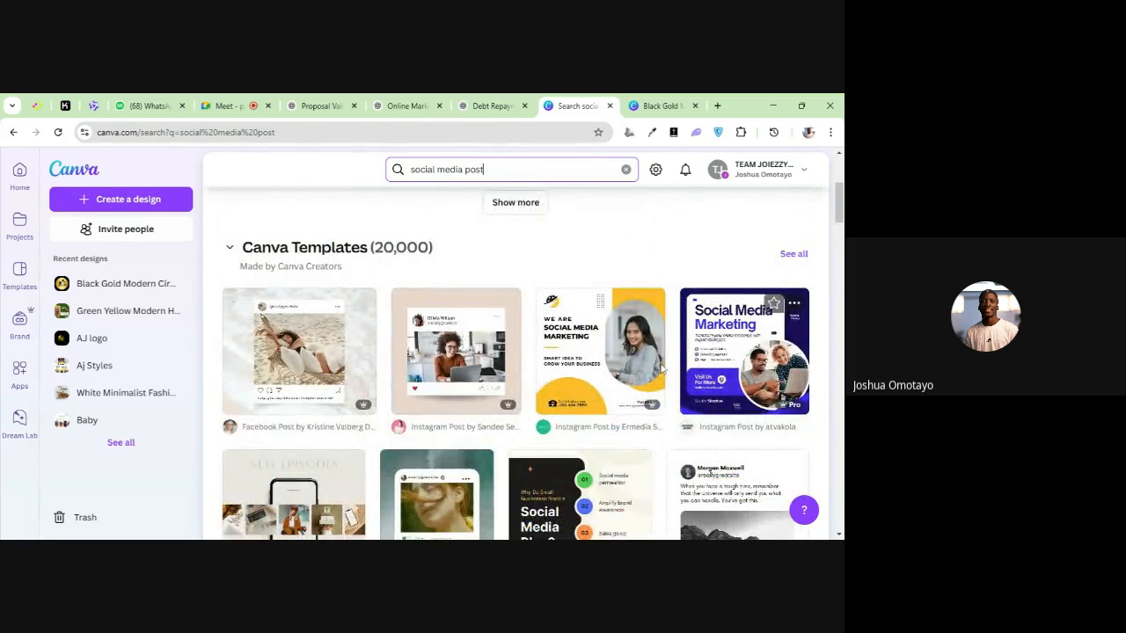
pyautogui.scroll(-1, 661, 369)
pyautogui.click(589, 449)
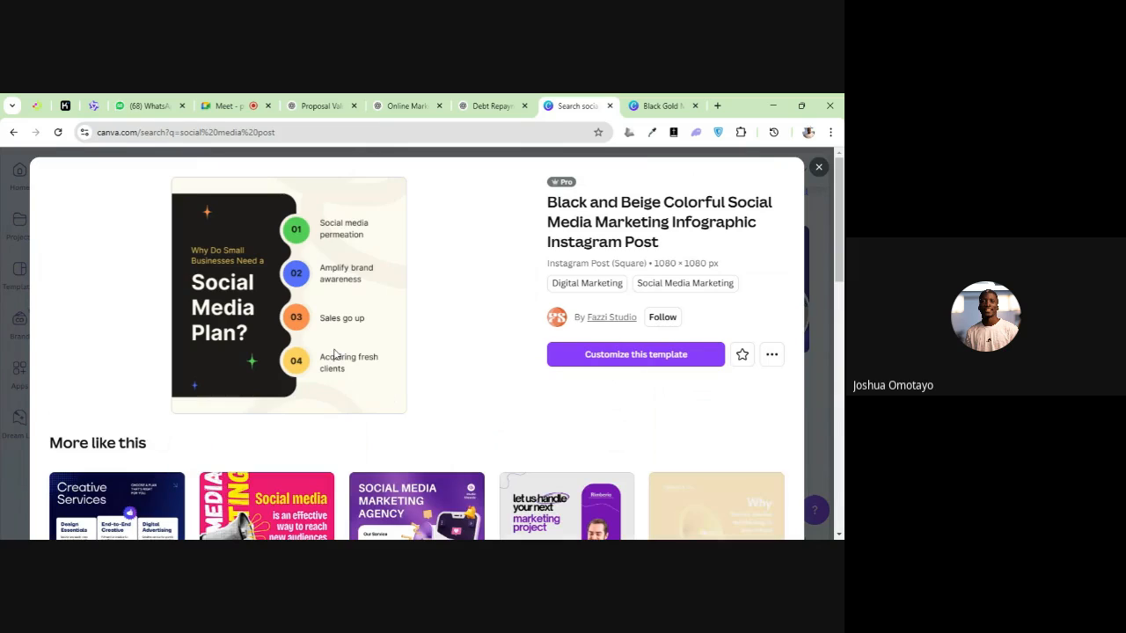
# Examine the similar marketing templates offered beneath the social media plan infographic's preview
pyautogui.scroll(-2, 333, 339)
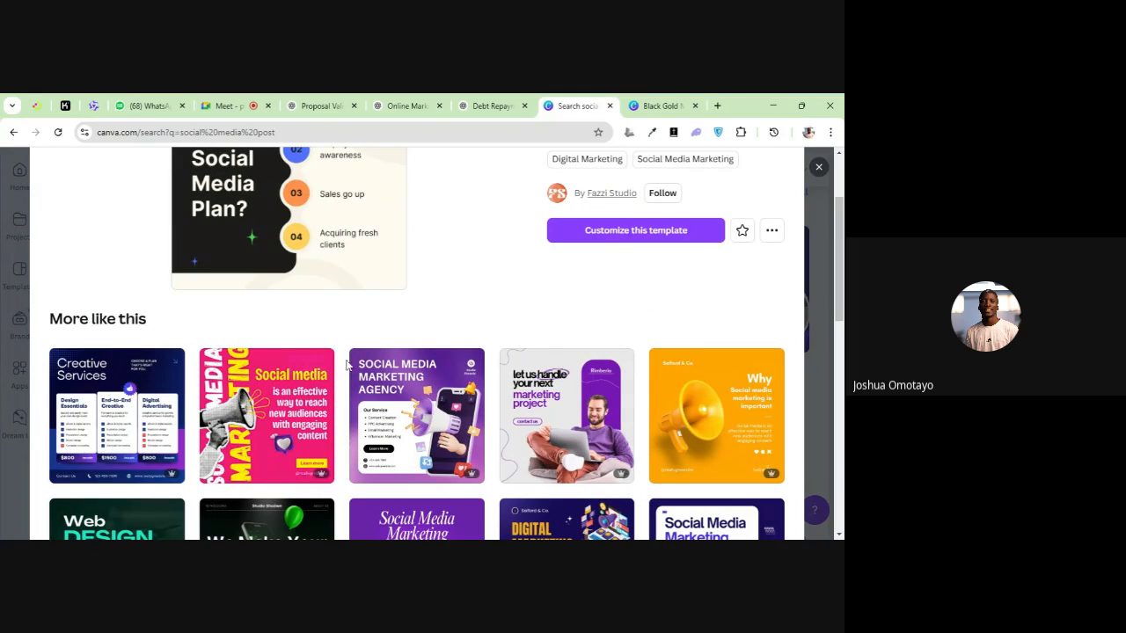
pyautogui.scroll(-2, 387, 366)
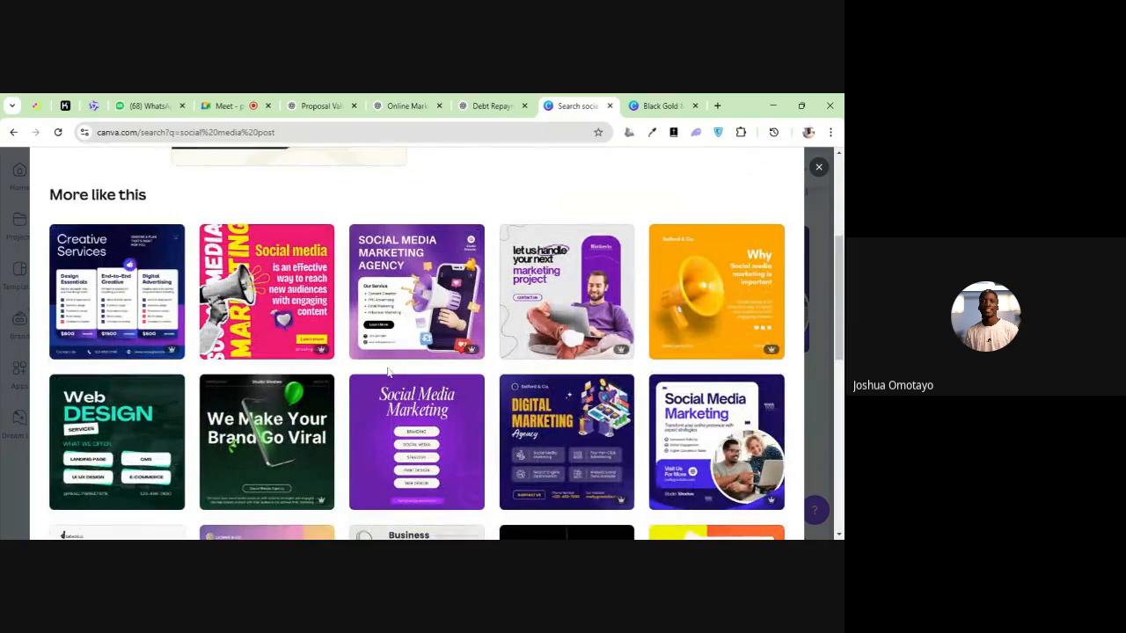
pyautogui.scroll(-3, 386, 365)
pyautogui.scroll(-1, 387, 369)
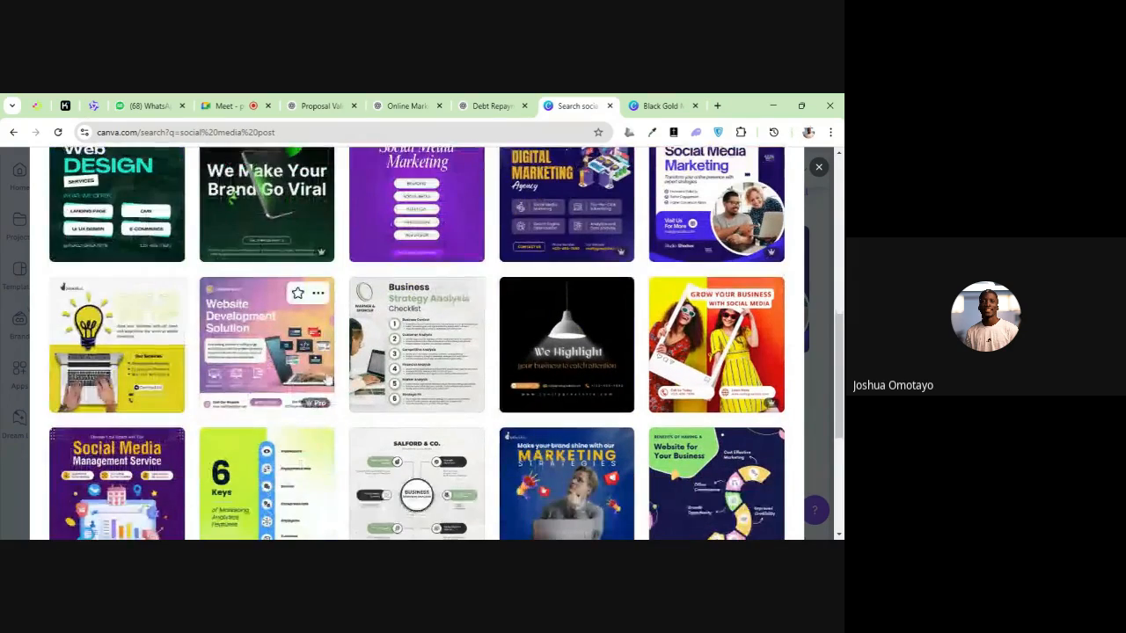
pyautogui.scroll(-2, 327, 373)
pyautogui.scroll(-2, 343, 367)
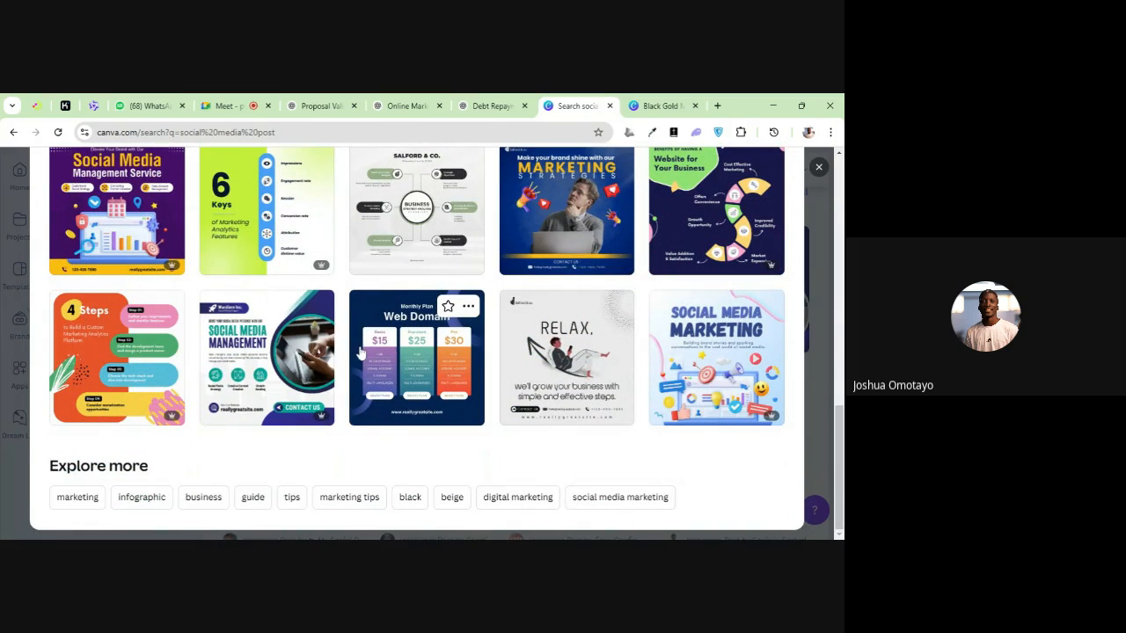
pyautogui.scroll(1, 361, 352)
pyautogui.scroll(3, 347, 339)
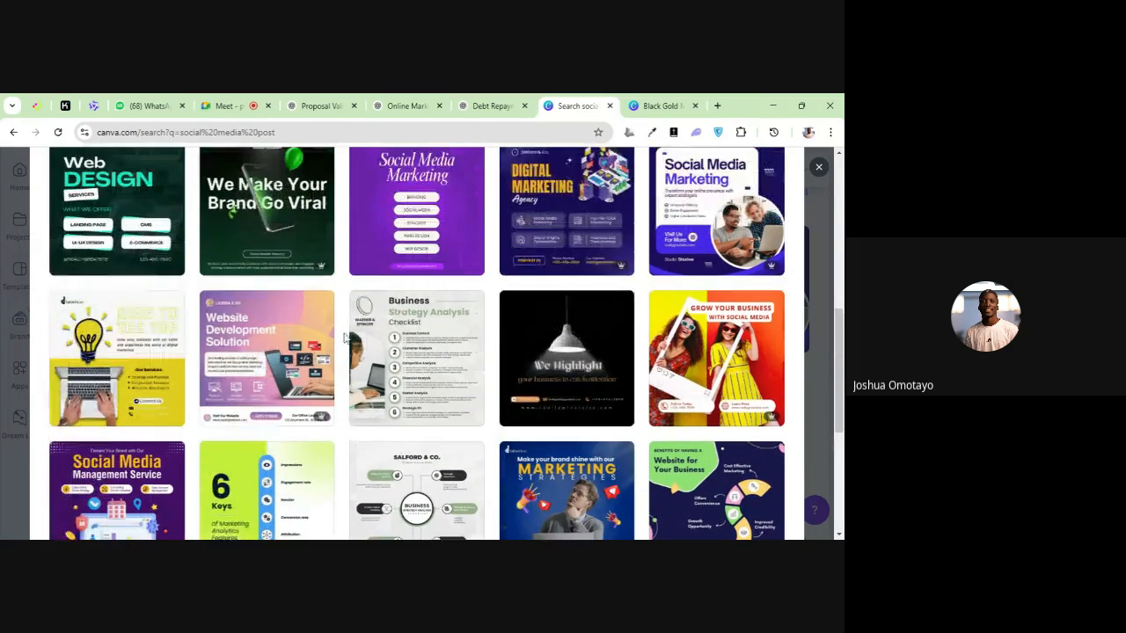
pyautogui.scroll(3, 348, 336)
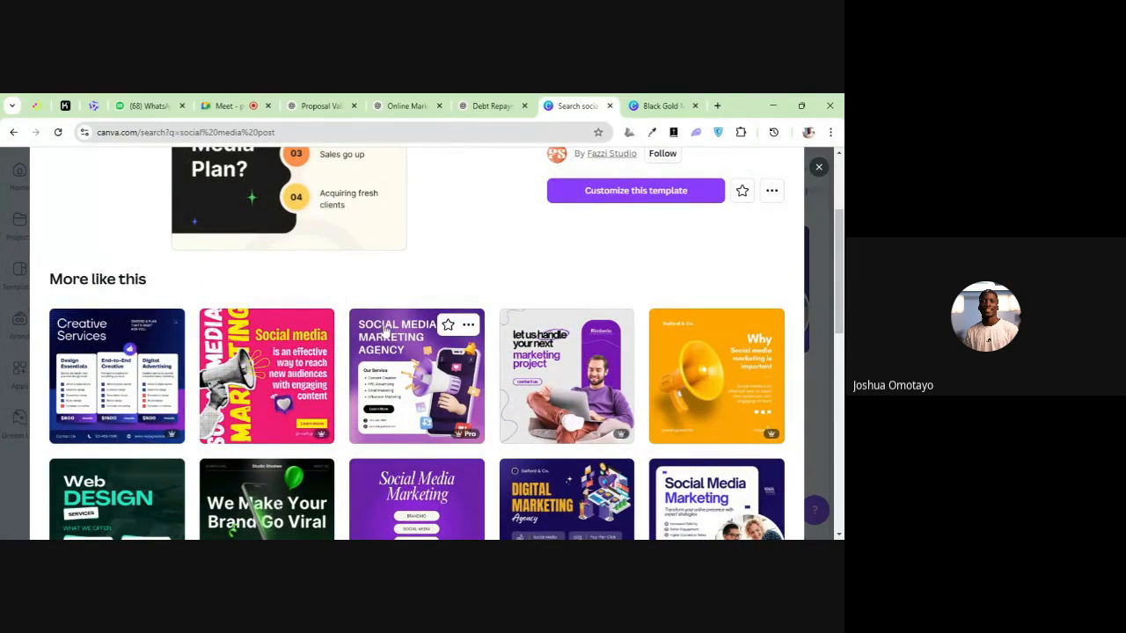
pyautogui.scroll(-2, 386, 330)
pyautogui.scroll(-3, 284, 347)
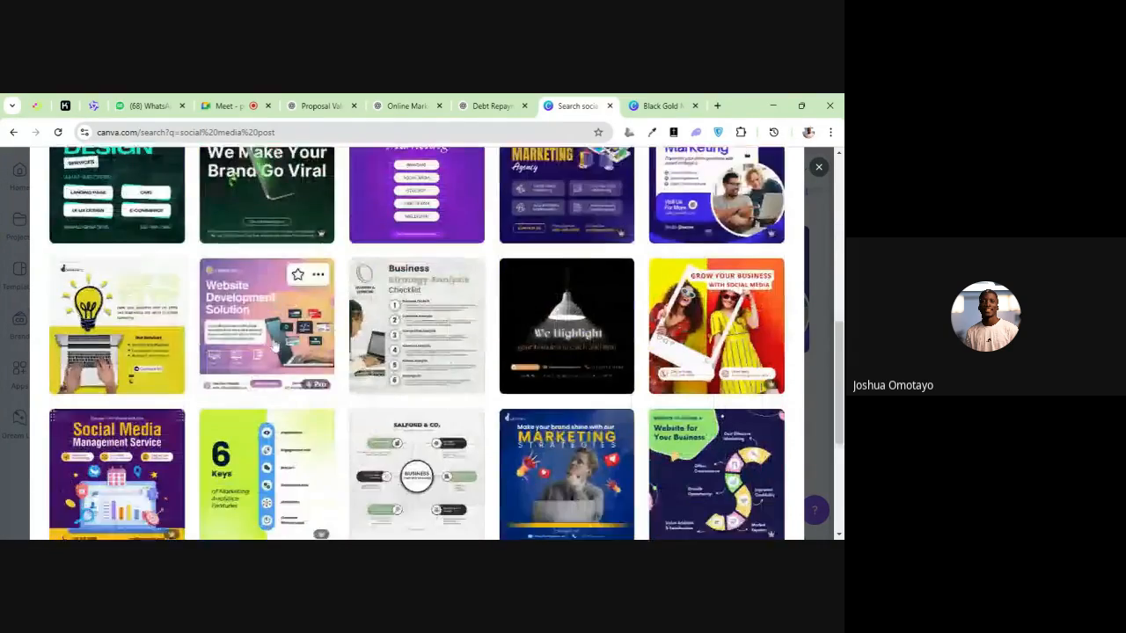
pyautogui.scroll(-1, 323, 324)
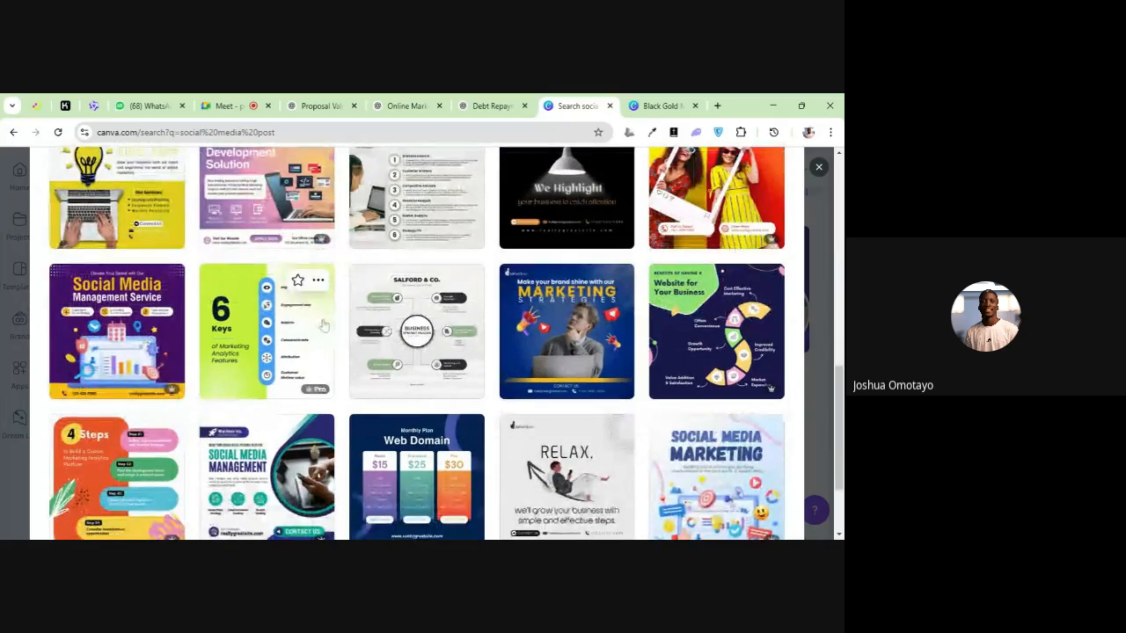
pyautogui.scroll(-1, 325, 308)
pyautogui.scroll(-1, 371, 303)
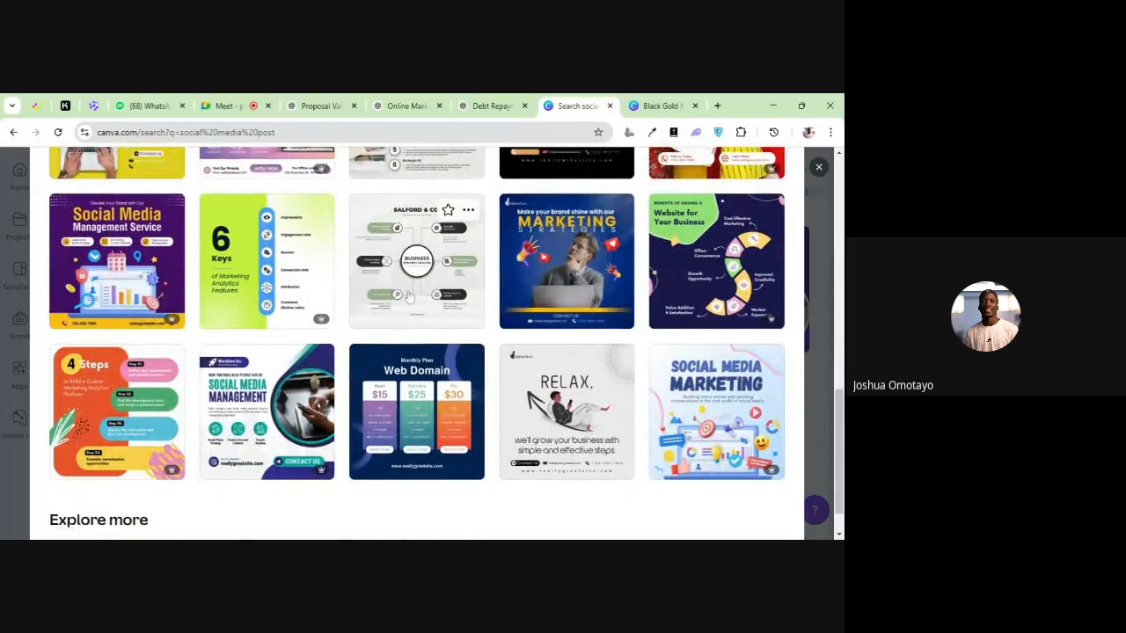
pyautogui.scroll(2, 478, 288)
pyautogui.scroll(5, 479, 288)
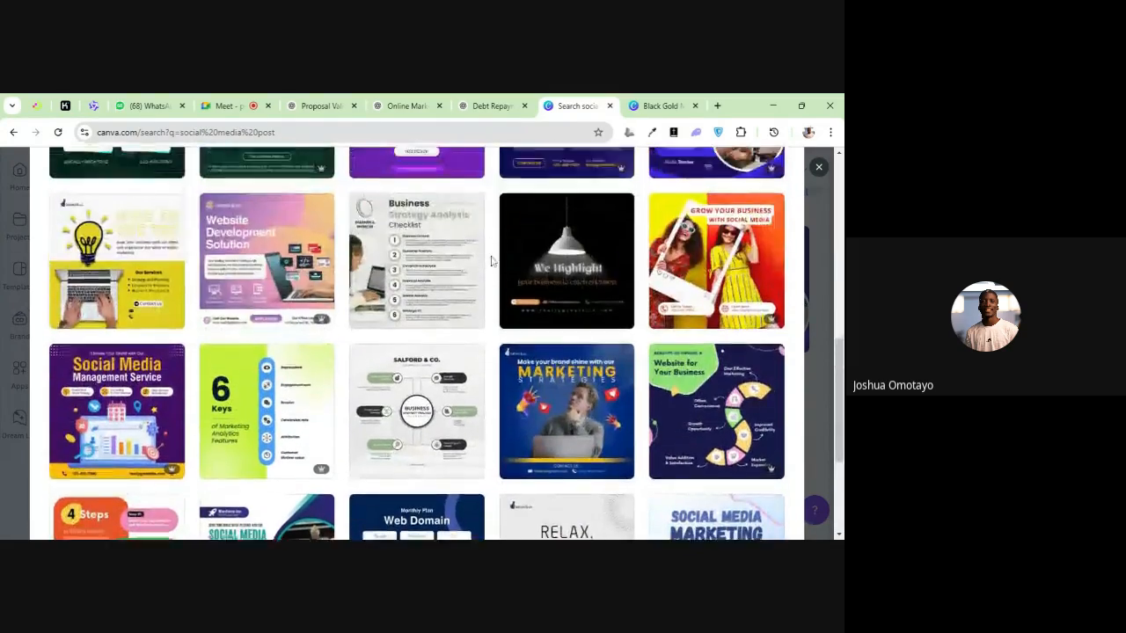
pyautogui.scroll(1, 496, 281)
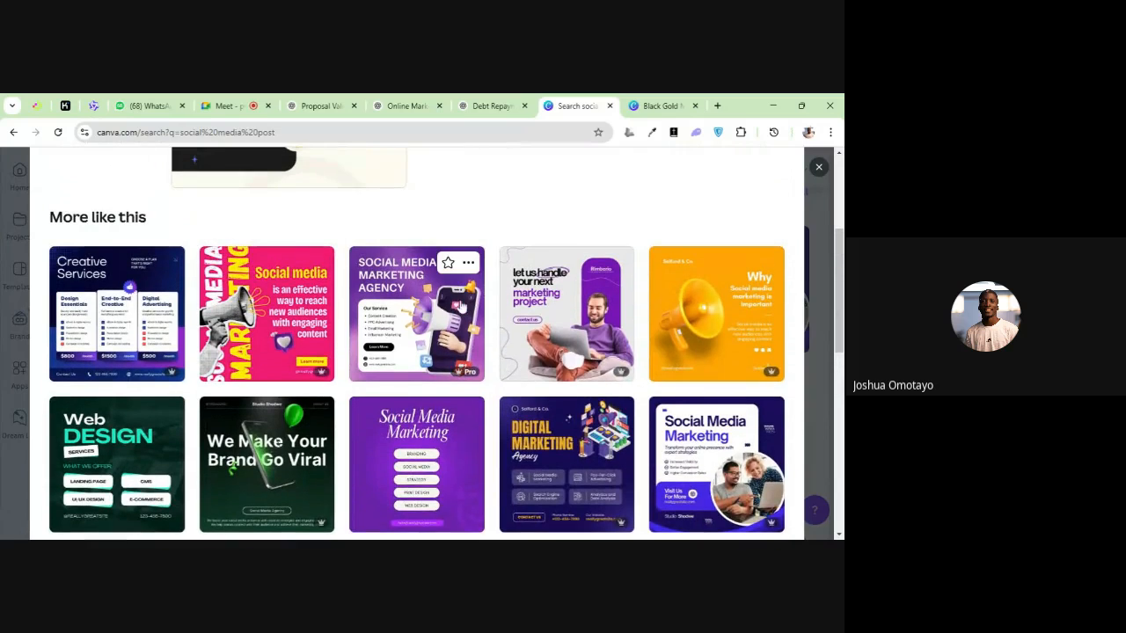
# Preview the purple Social Media Marketing Agency Instagram post and browse the templates similar to it
pyautogui.click(435, 320)
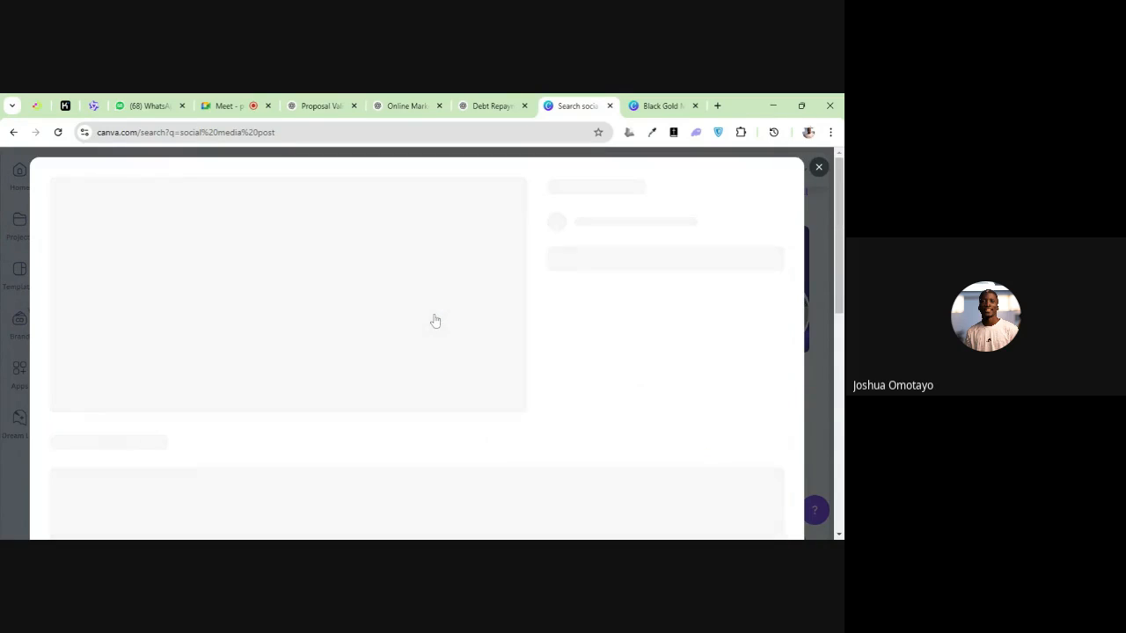
pyautogui.scroll(-6, 402, 332)
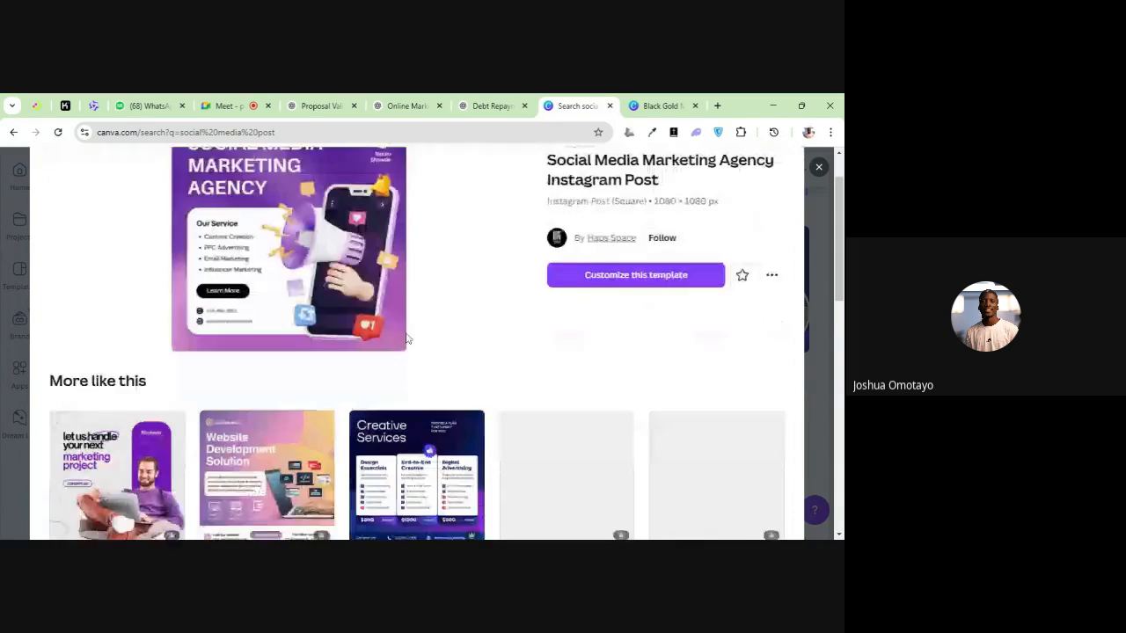
pyautogui.scroll(-5, 409, 340)
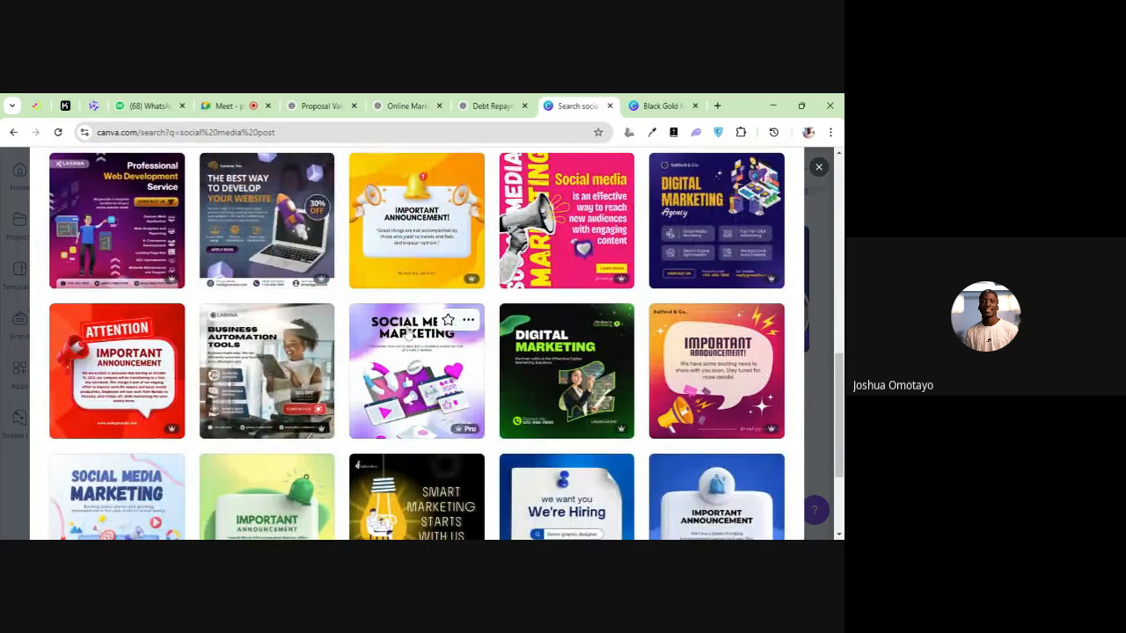
pyautogui.scroll(-3, 319, 299)
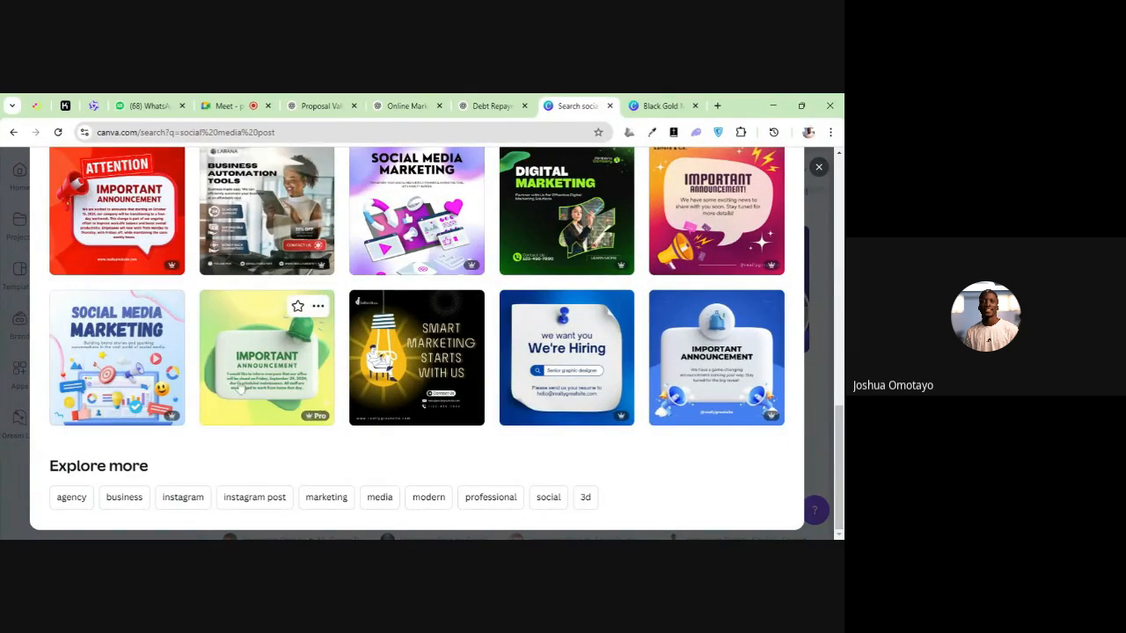
# Preview the black and yellow "Smart Marketing Starts With Us" Instagram post and browse its similar templates
pyautogui.click(403, 351)
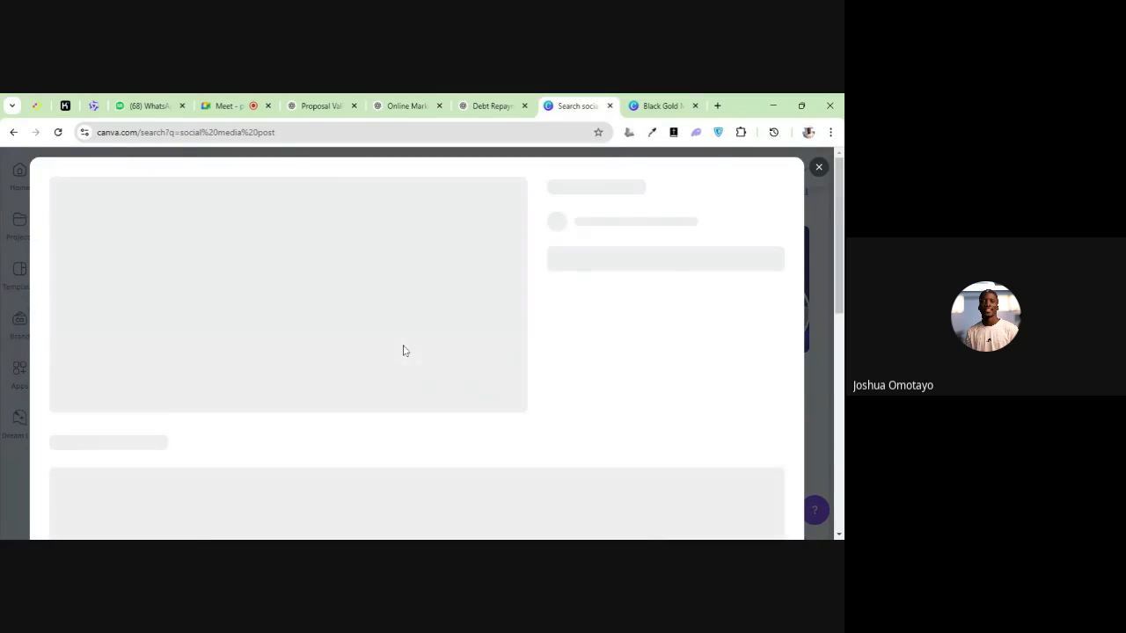
pyautogui.scroll(-10, 413, 343)
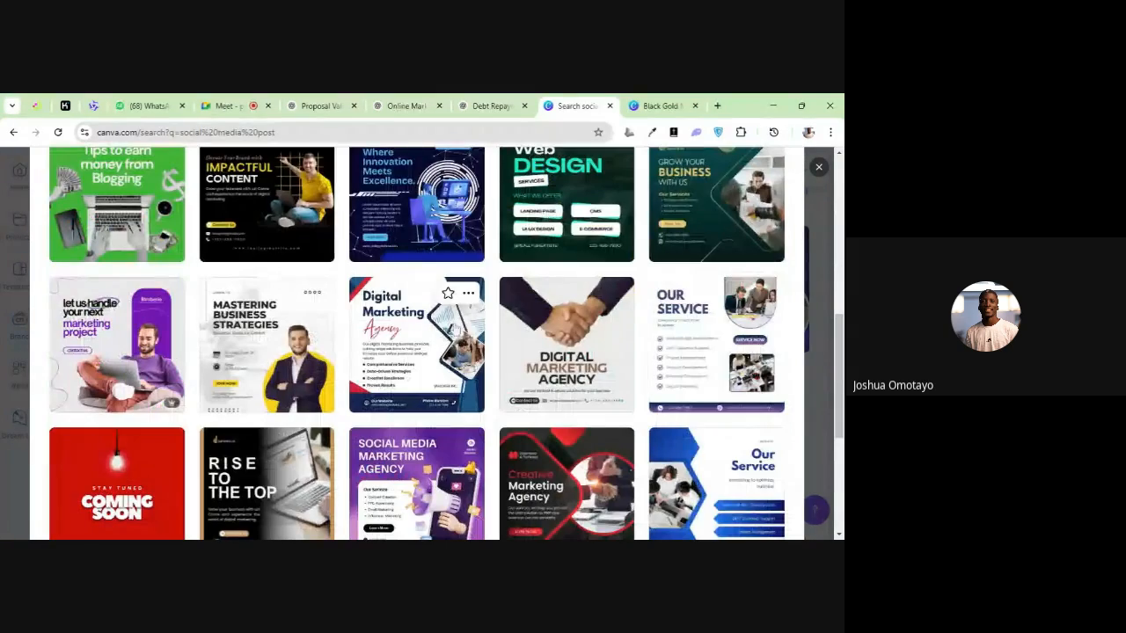
pyautogui.scroll(-3, 455, 327)
pyautogui.scroll(3, 475, 325)
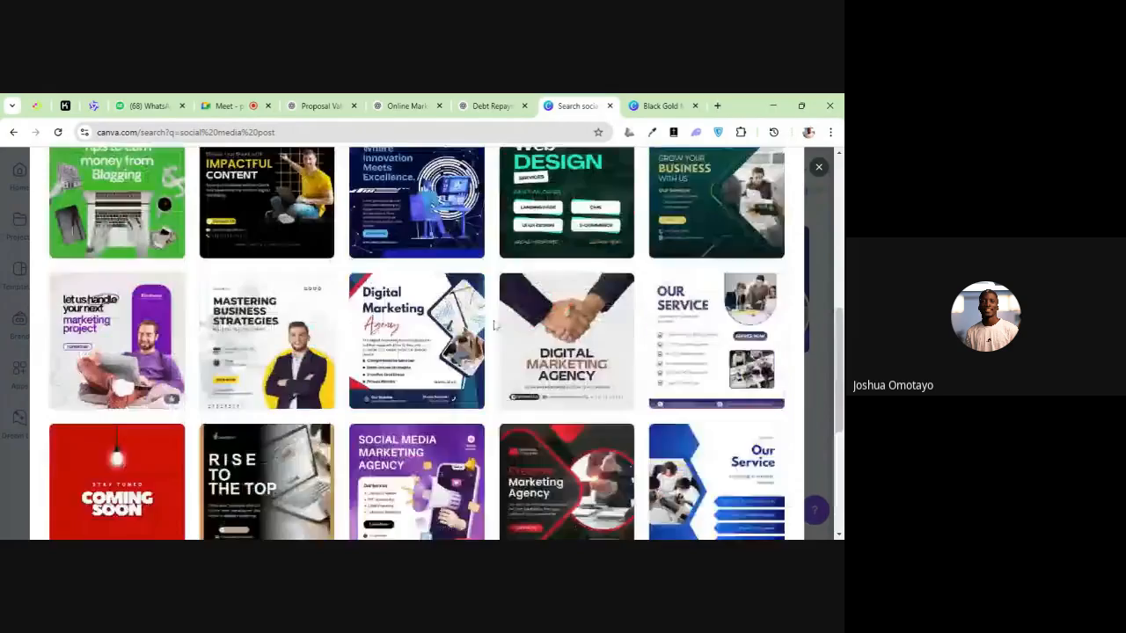
pyautogui.scroll(8, 494, 326)
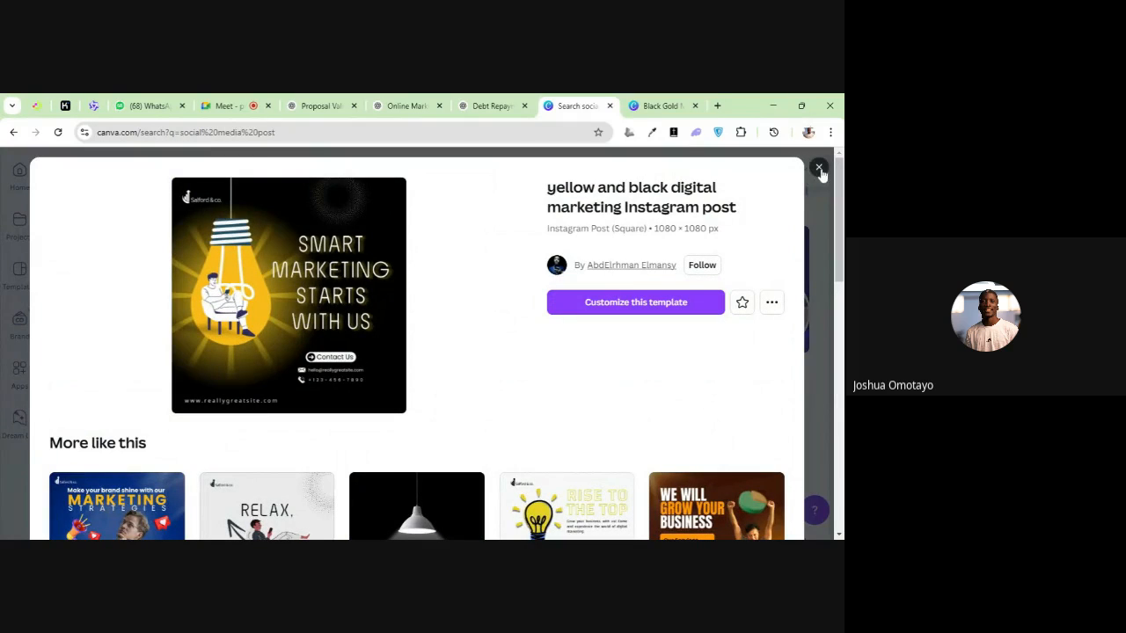
# Close the template preview and extend the search to "social media post slides instagram"
pyautogui.click(818, 167)
pyautogui.write('sli')
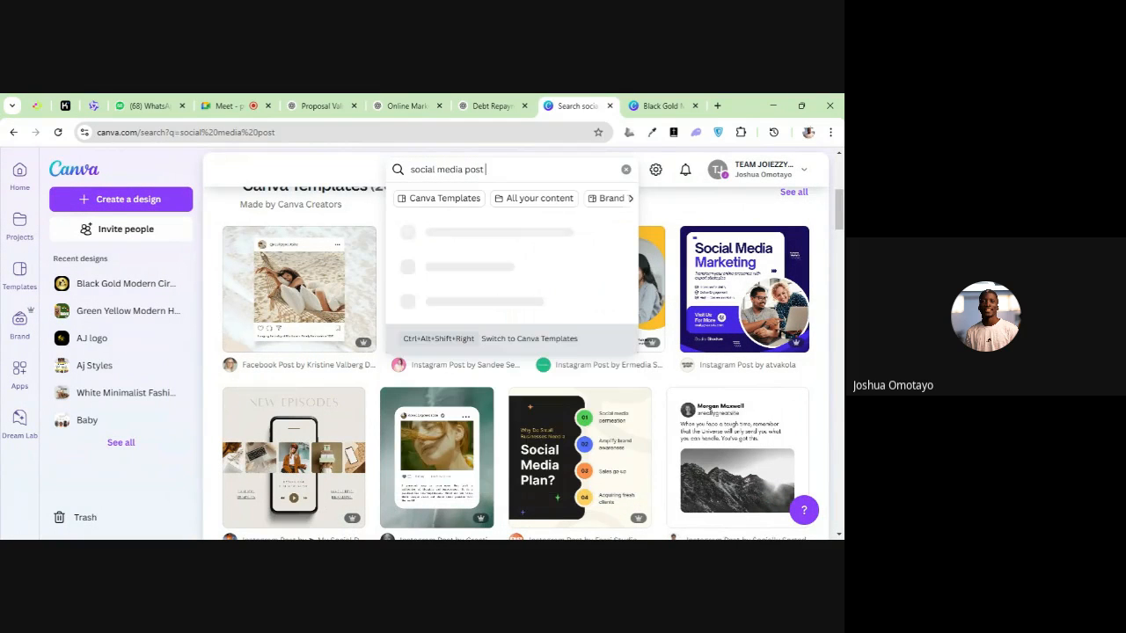
pyautogui.write('de')
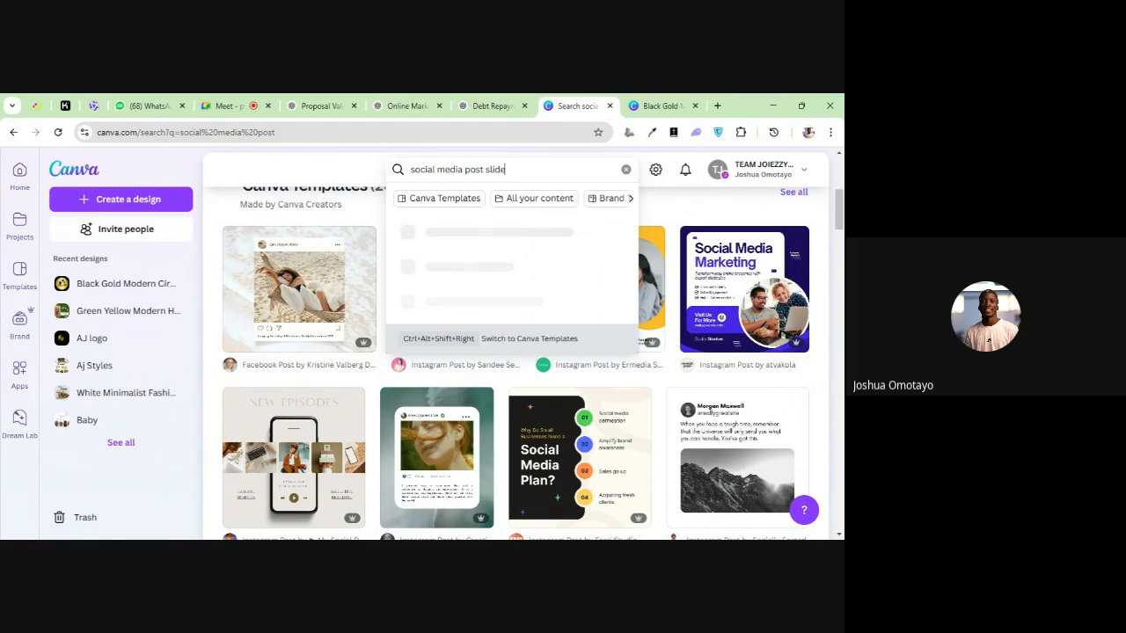
pyautogui.write('s instagram')
pyautogui.press('Return')
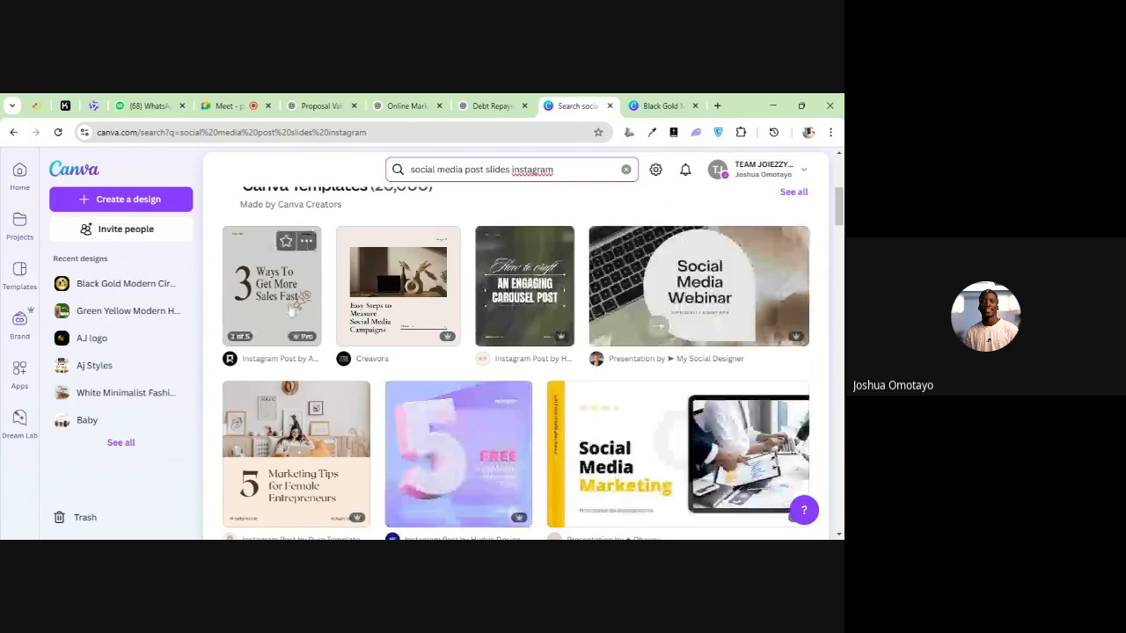
# Preview the "3 Ways To Get More Sales Fast" carousel, and from its similar templates the blue "Successful Ways To Connect With Your Audience" one
pyautogui.click(281, 308)
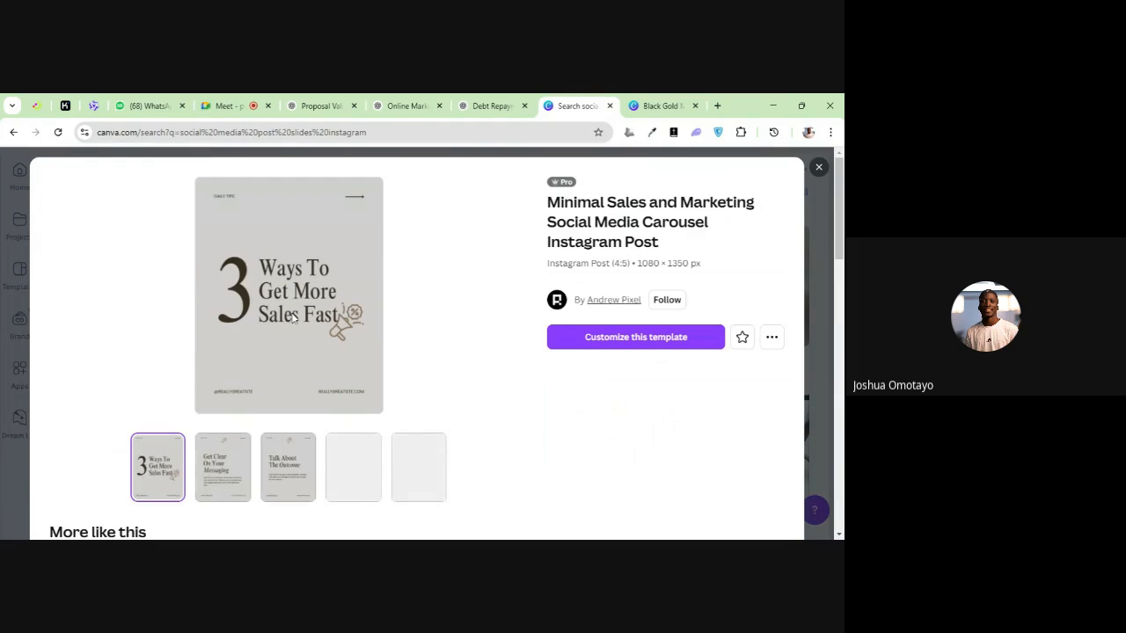
pyautogui.scroll(-3, 345, 345)
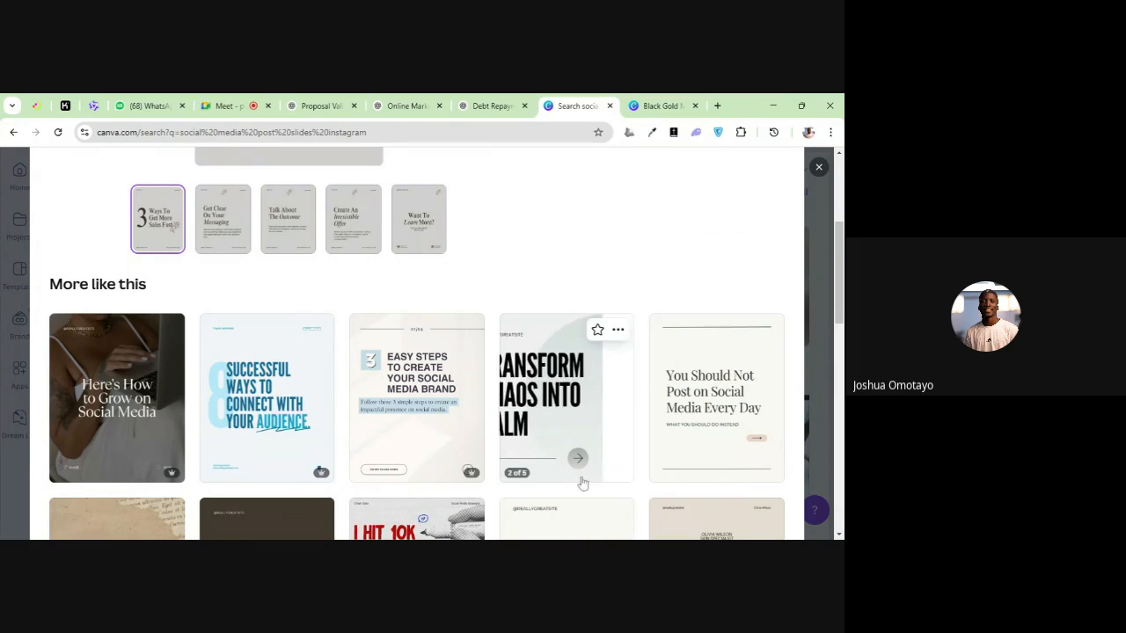
pyautogui.scroll(-1, 546, 397)
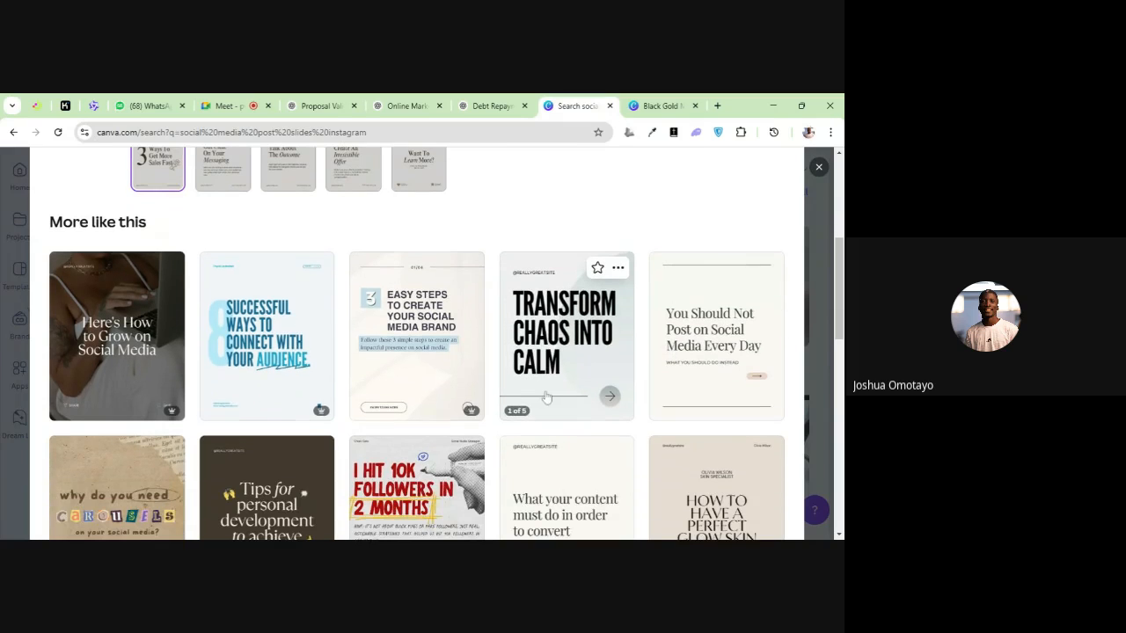
pyautogui.click(254, 365)
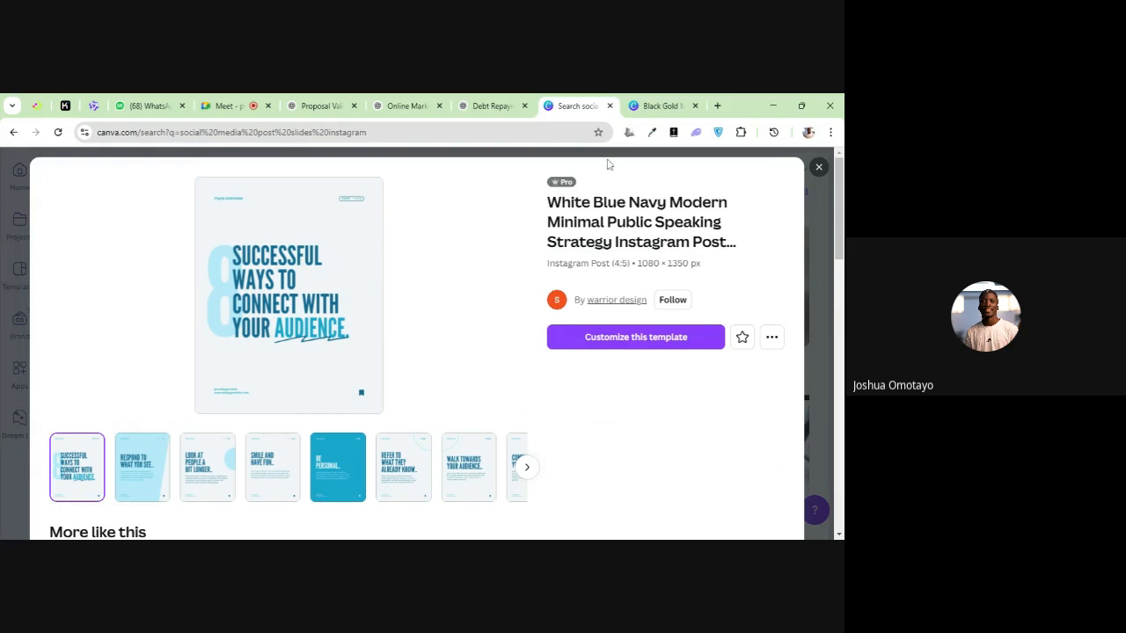
# Switch to Instagram by loading instagram.com in place of the hotel logo design
pyautogui.click(652, 105)
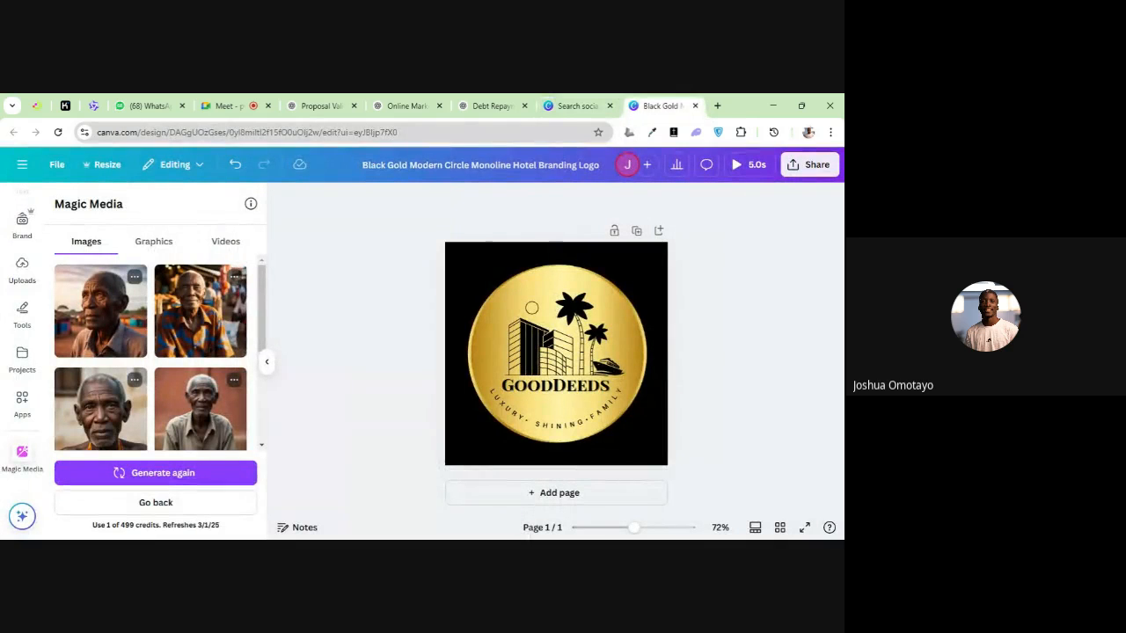
pyautogui.hotkey('ctrl', 'l')
pyautogui.write('instagram.com')
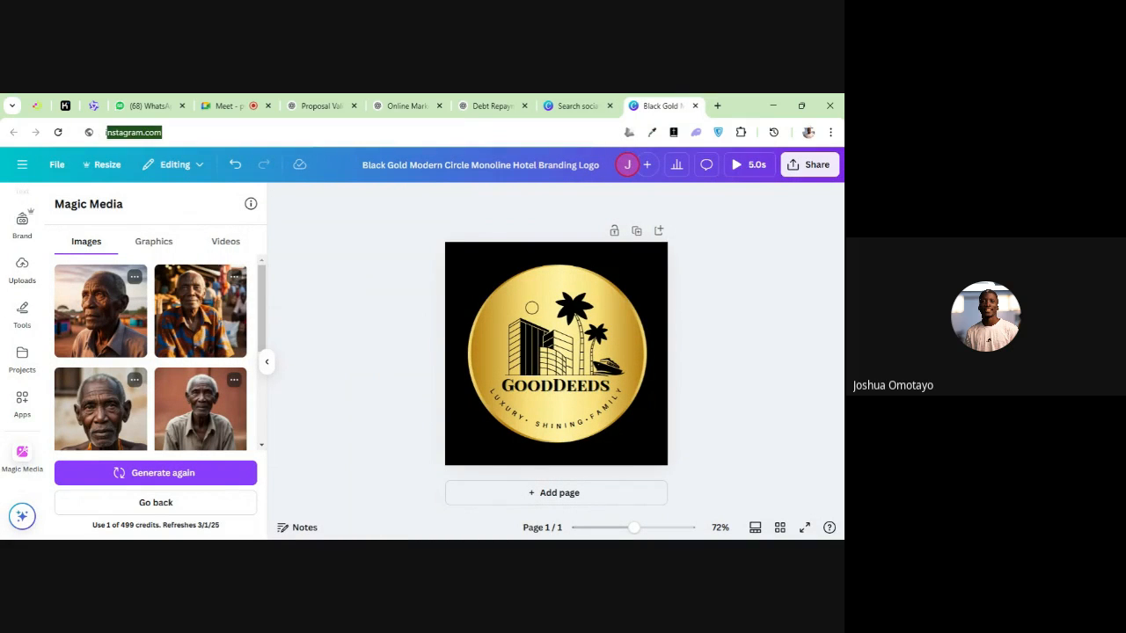
pyautogui.press('Return')
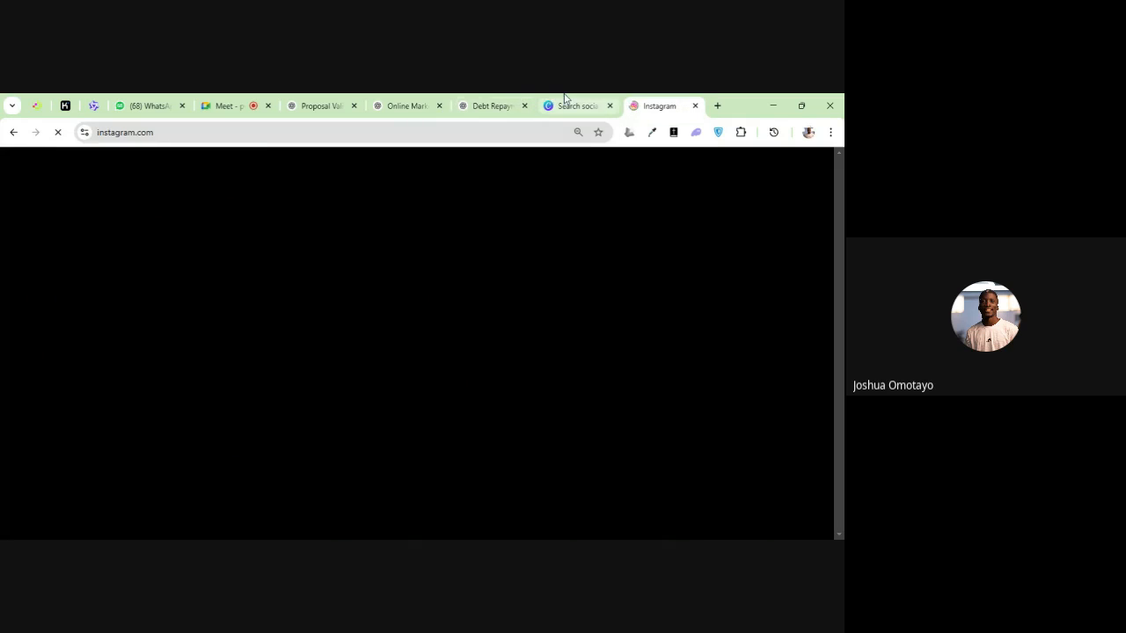
pyautogui.click(565, 98)
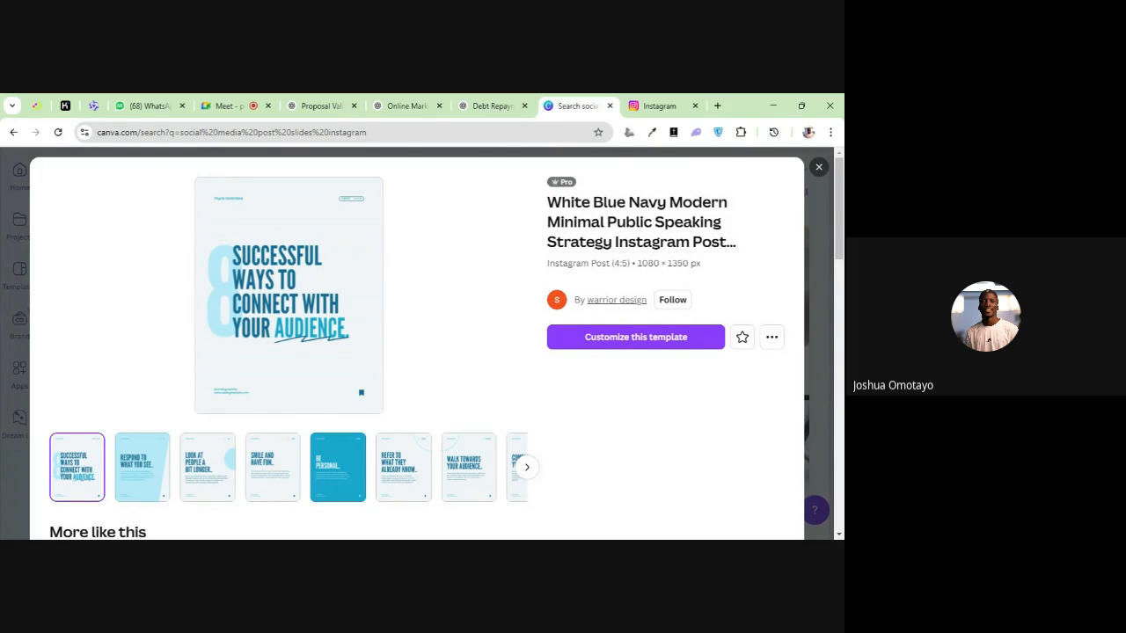
pyautogui.click(636, 105)
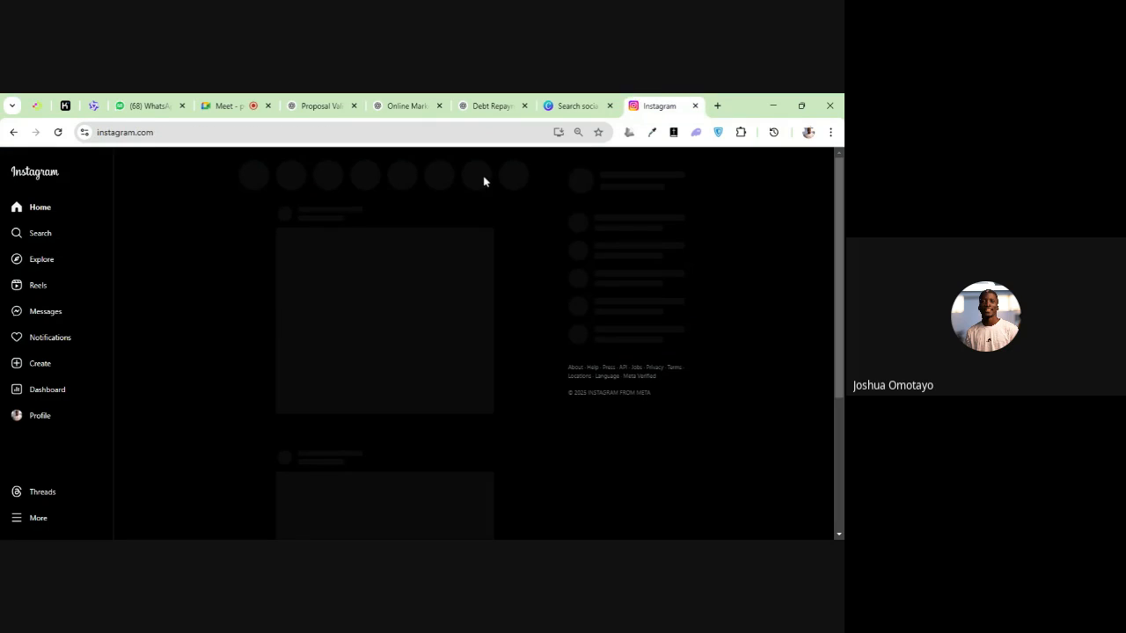
# Open the ariseslg profile from the recent Instagram searches and view its "8 Successful Ways To Connect With Your Audience" post
pyautogui.click(86, 238)
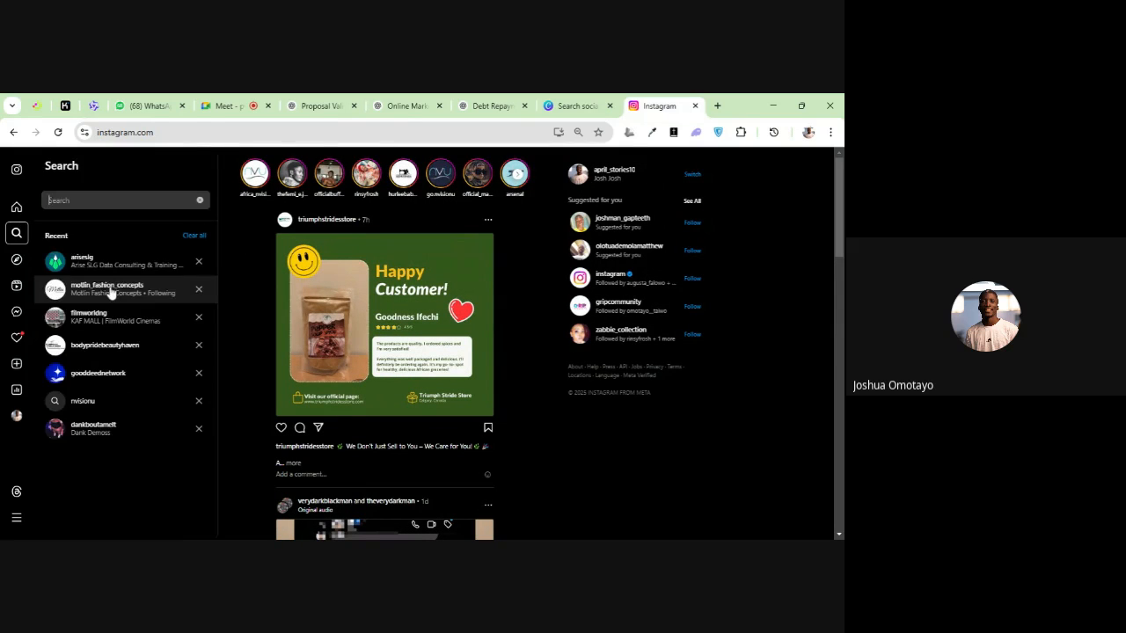
pyautogui.click(120, 273)
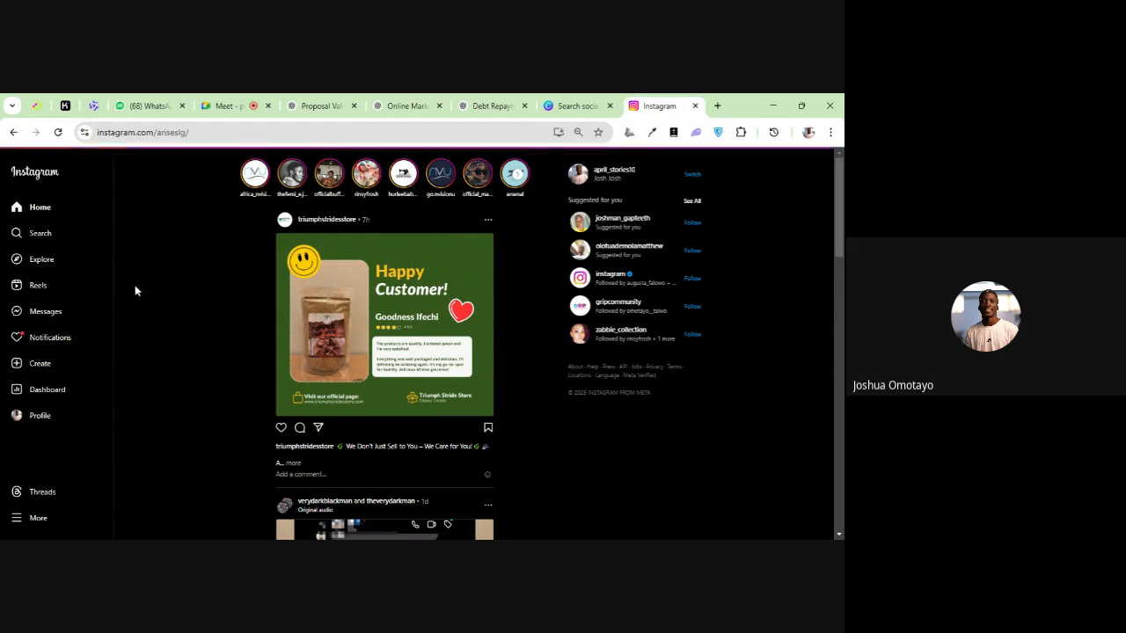
pyautogui.scroll(-1, 437, 337)
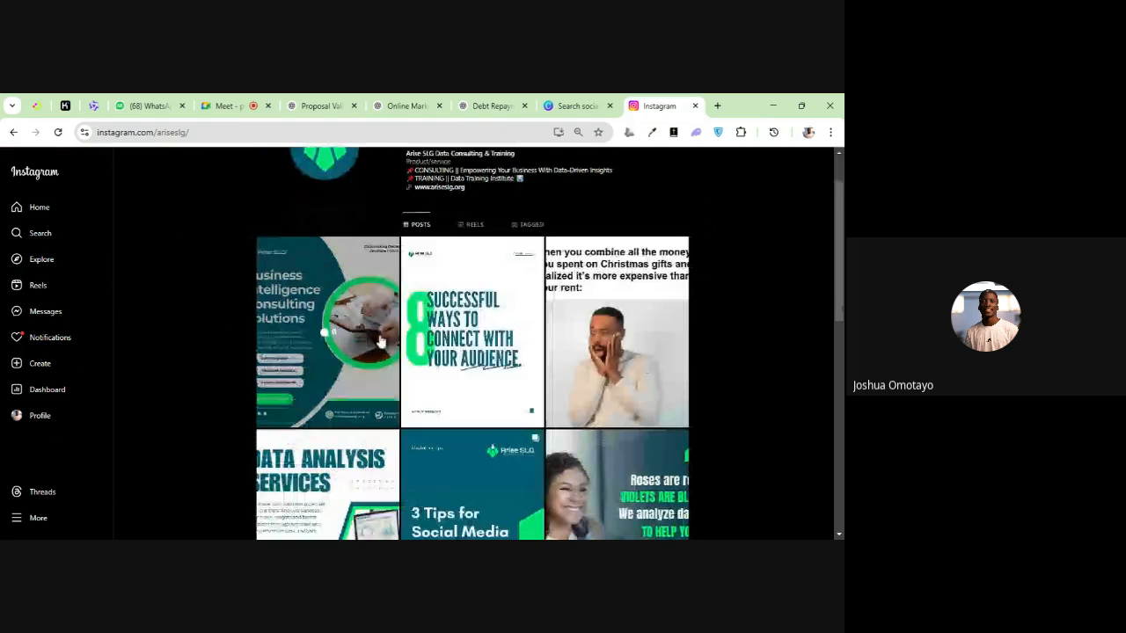
pyautogui.click(437, 337)
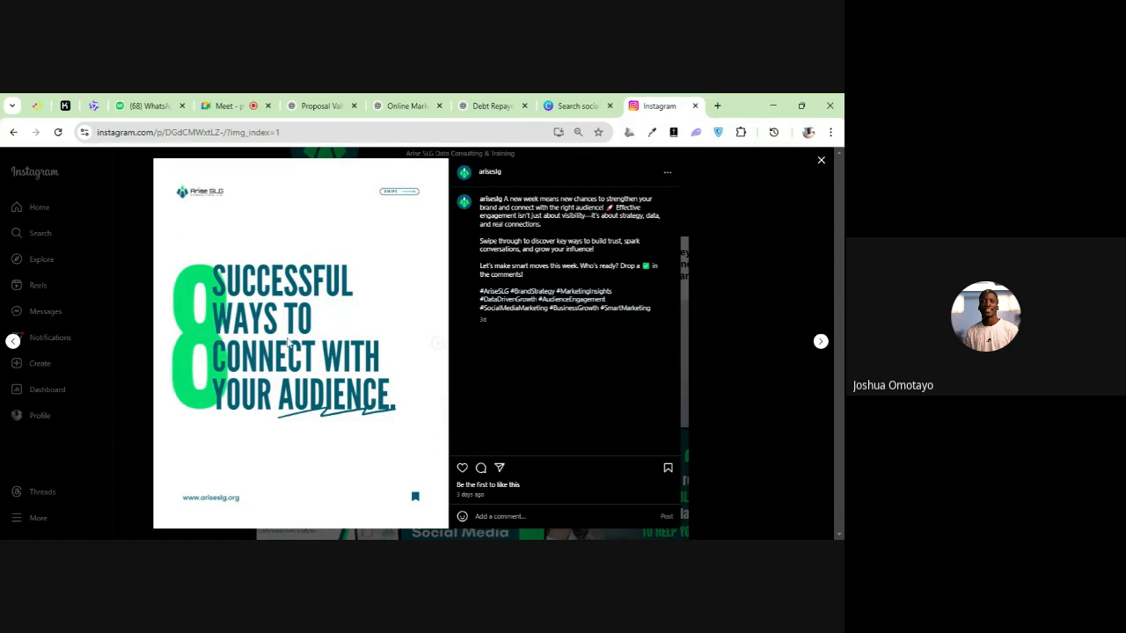
# Compare the first two slides of the Arise SLG Instagram post with the matching pages of the blue Canva template
pyautogui.click(572, 105)
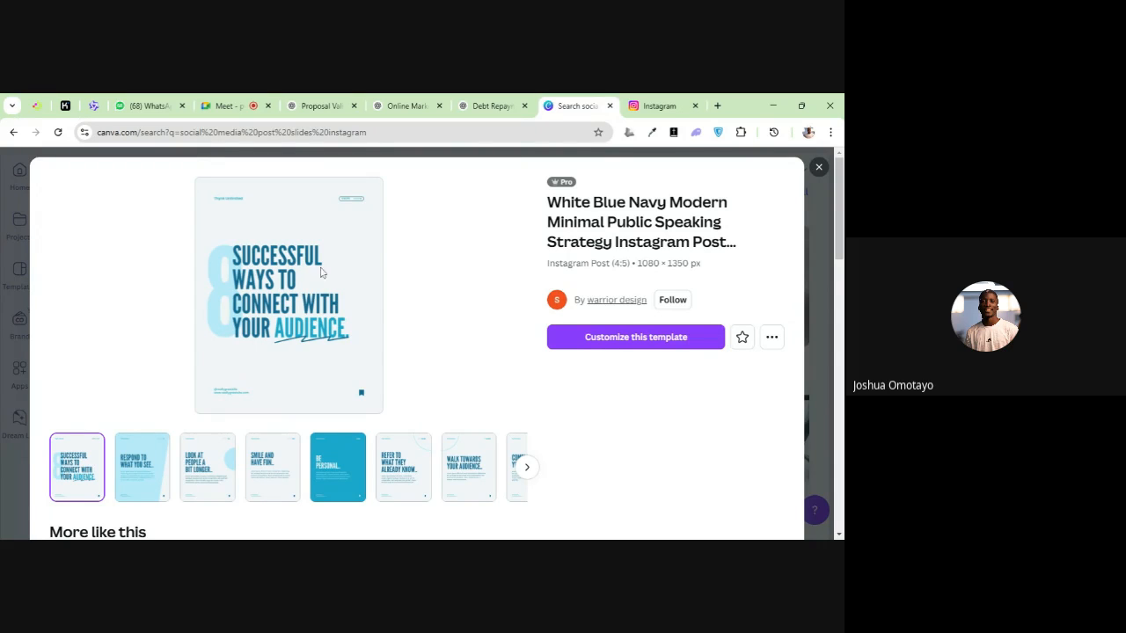
pyautogui.click(658, 106)
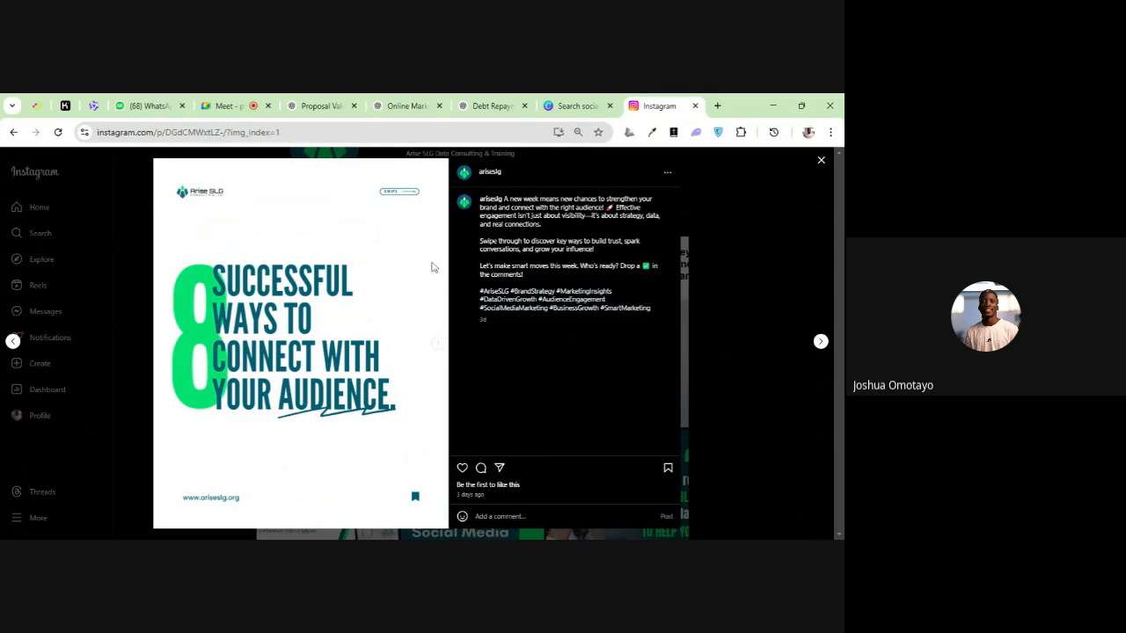
pyautogui.click(437, 346)
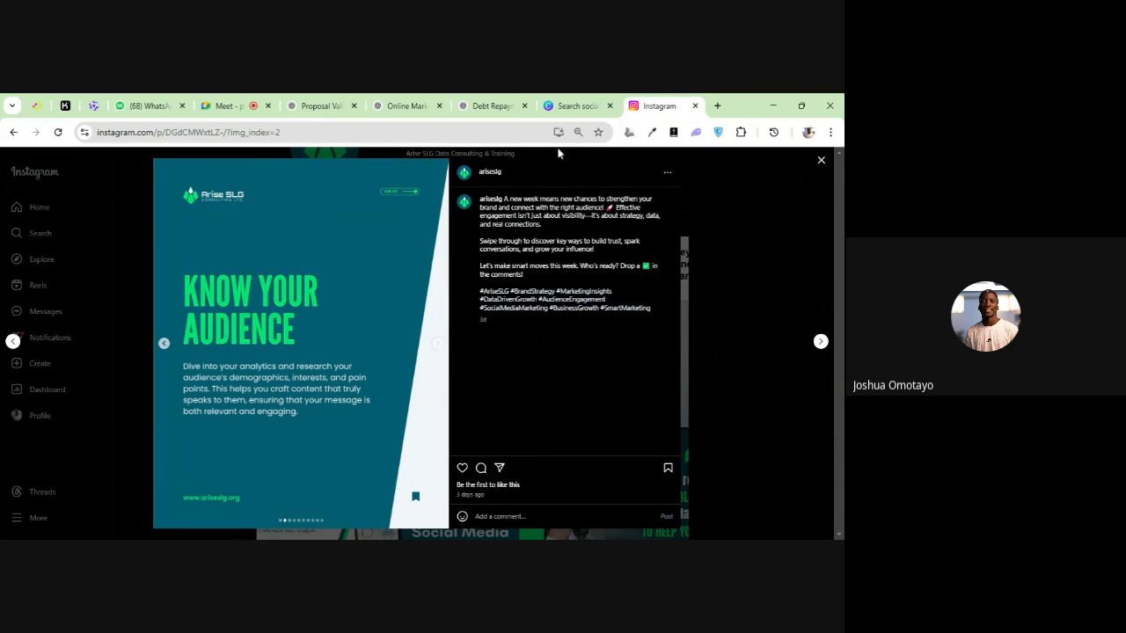
pyautogui.click(571, 106)
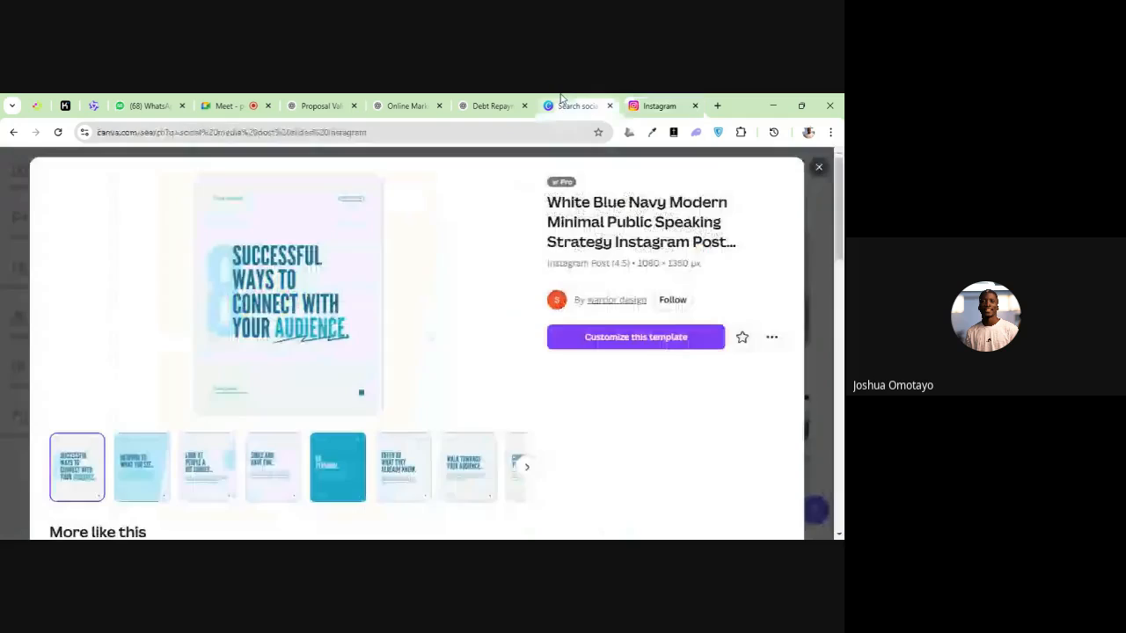
pyautogui.click(143, 483)
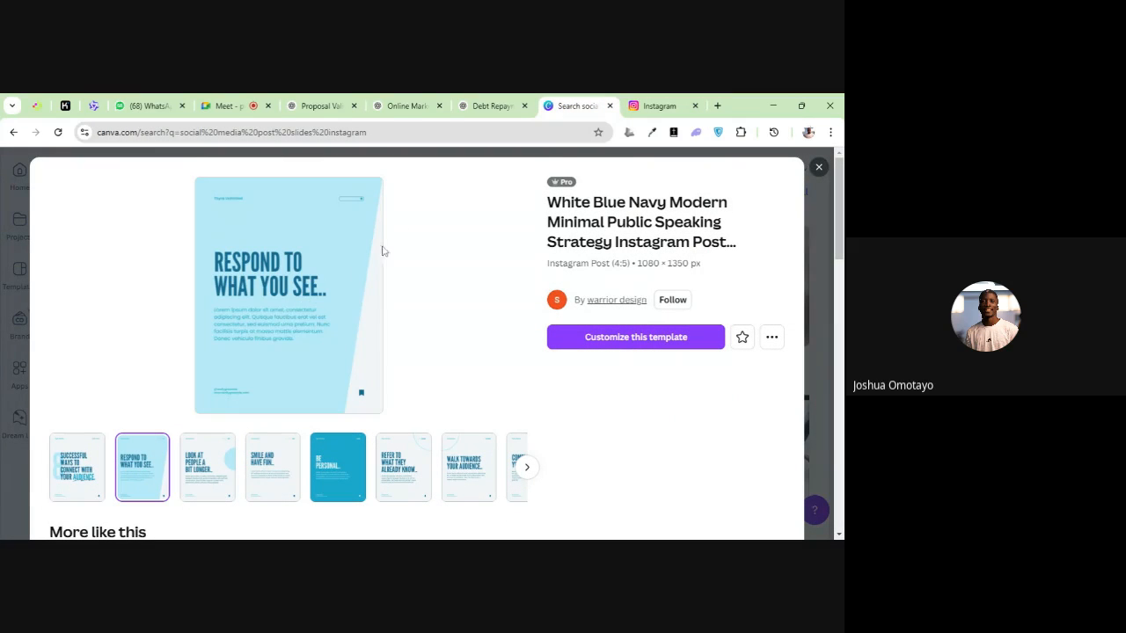
pyautogui.click(626, 104)
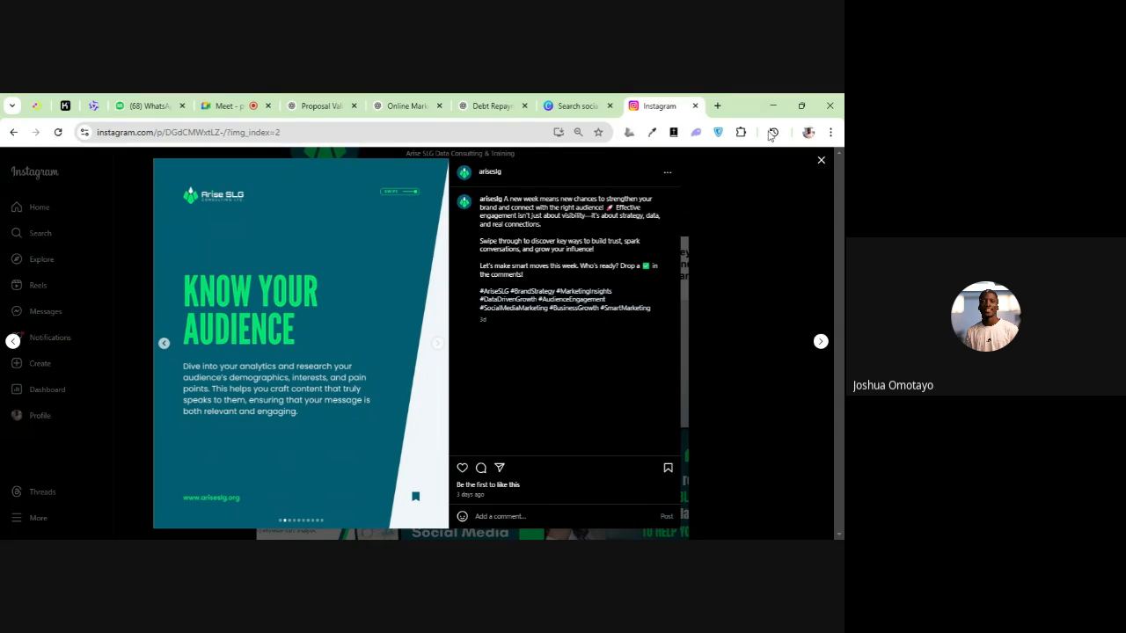
pyautogui.click(577, 105)
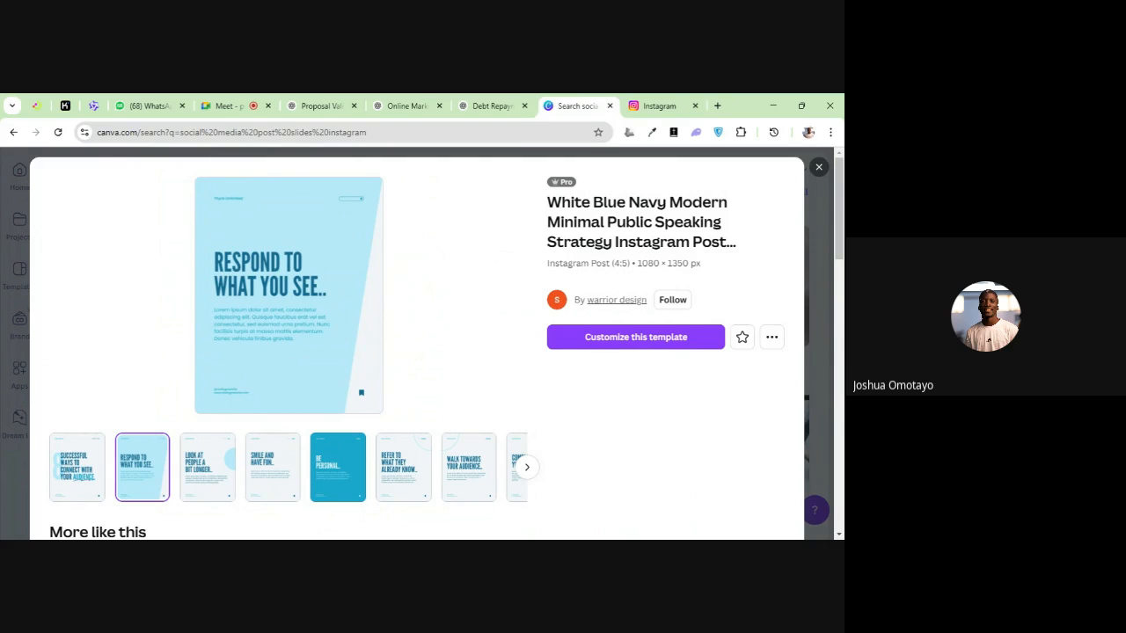
# Open the White Blue Navy public speaking template for customizing and select page 1's heading, and the small text line above it
pyautogui.click(605, 340)
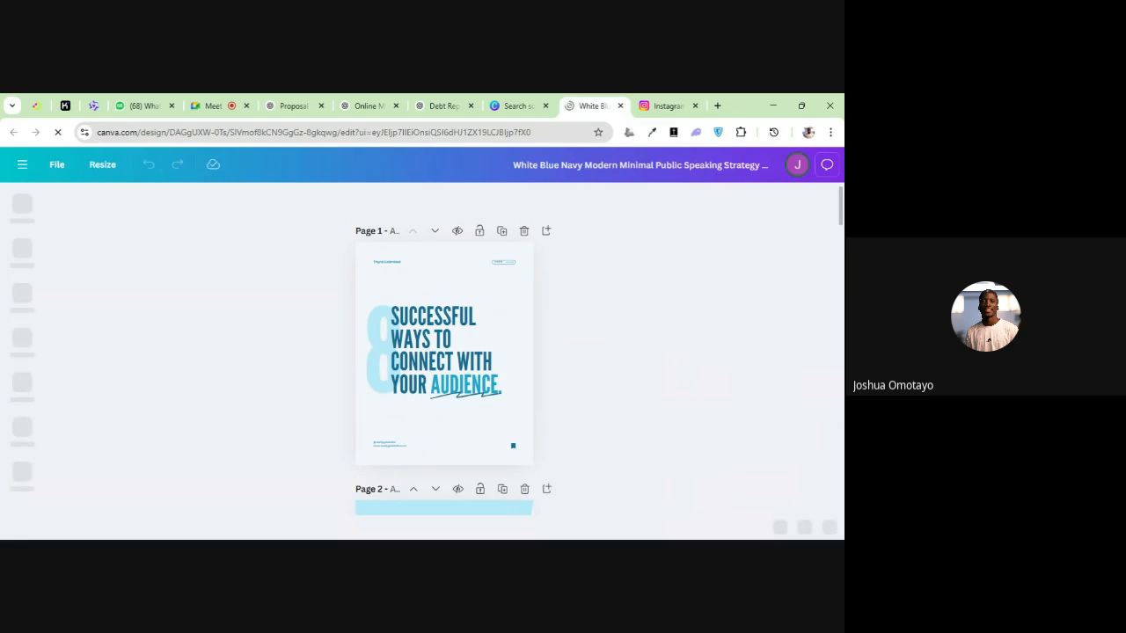
pyautogui.click(433, 335)
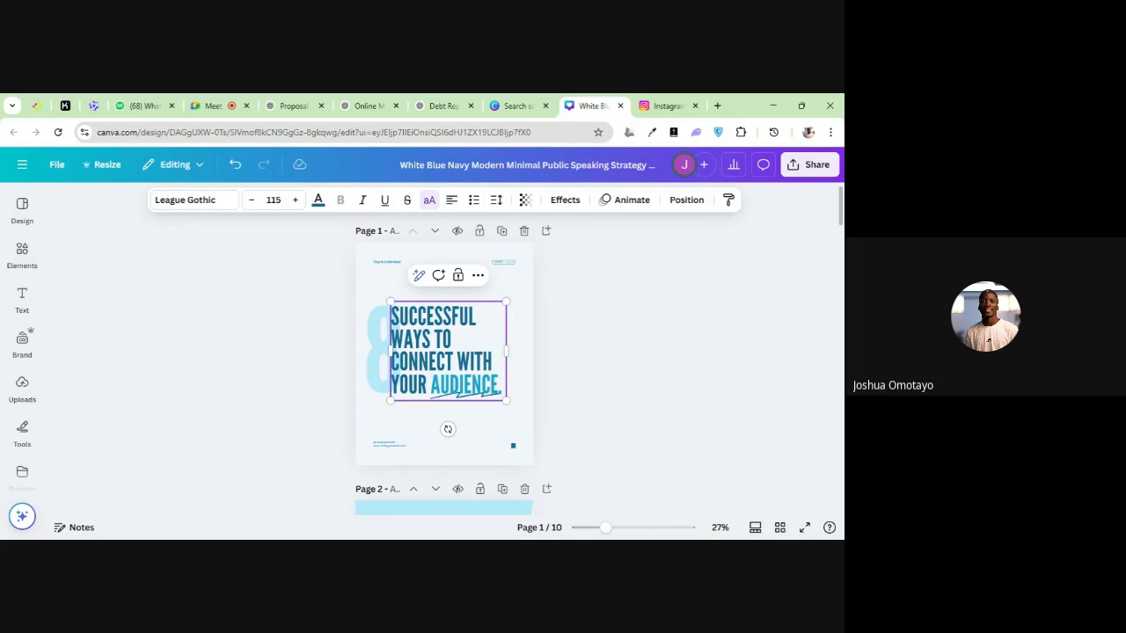
pyautogui.click(384, 263)
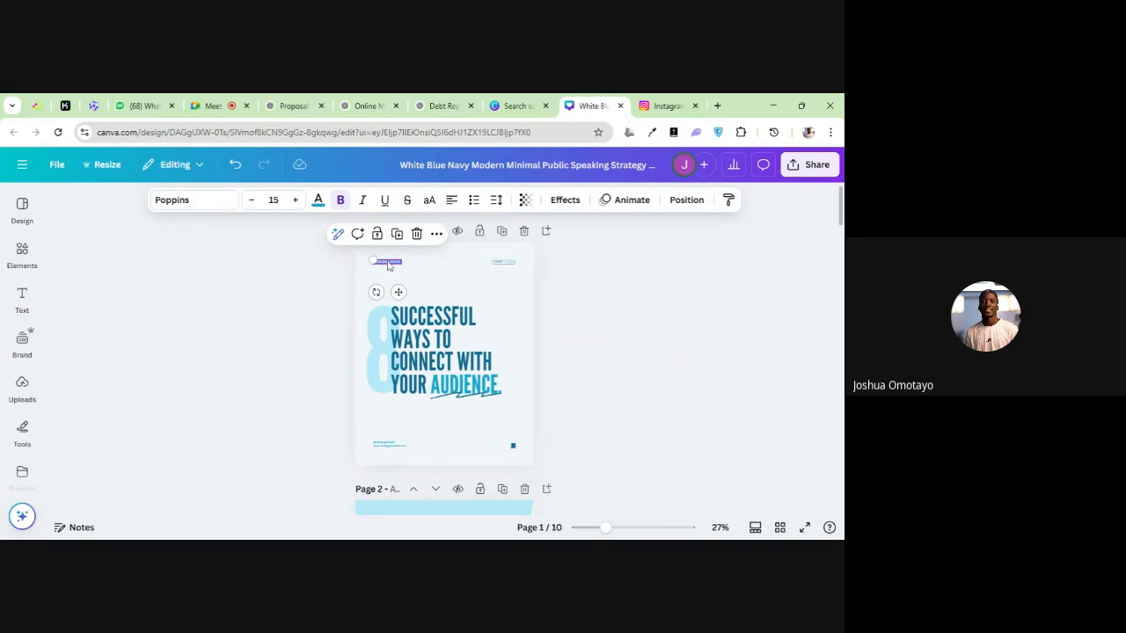
# Close the Arise SLG post on Instagram and return to the Canva template preview
pyautogui.click(666, 105)
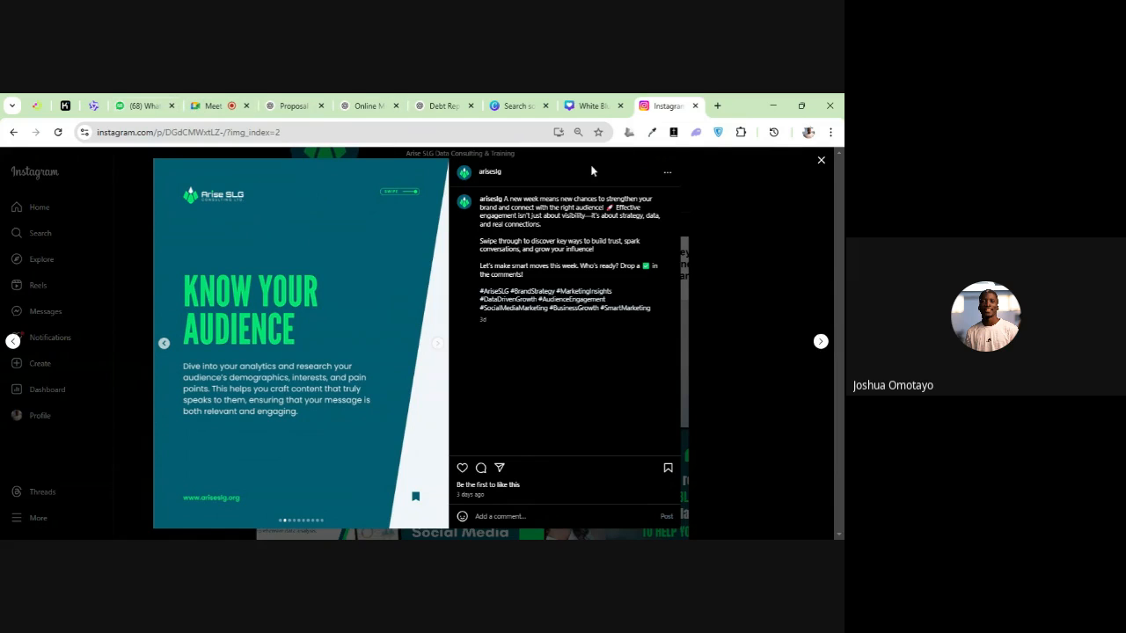
pyautogui.click(819, 161)
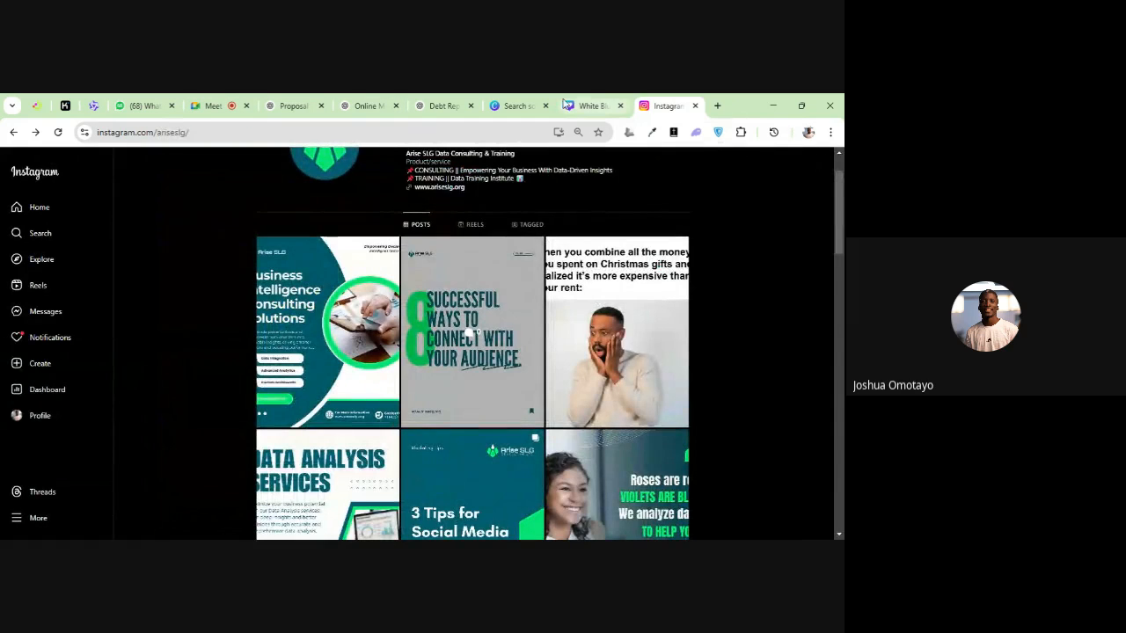
pyautogui.click(528, 104)
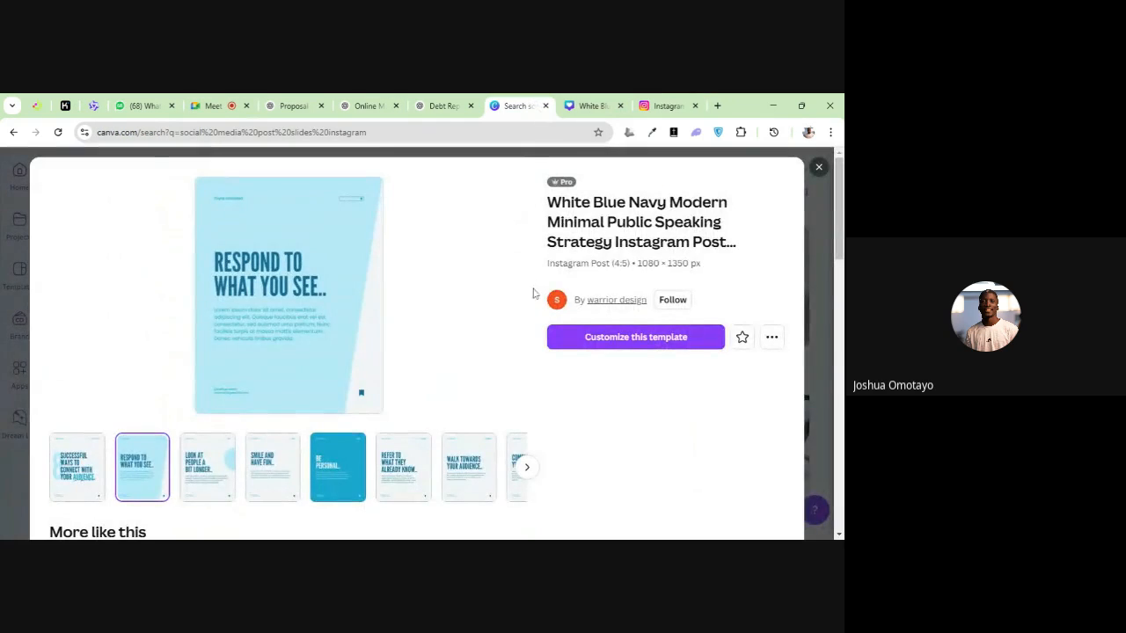
# Preview the Grey Teal "6 Steps to Using Social Media to Promote Your Ideas" carousel with its second page, and browse its similar templates
pyautogui.scroll(-5, 651, 273)
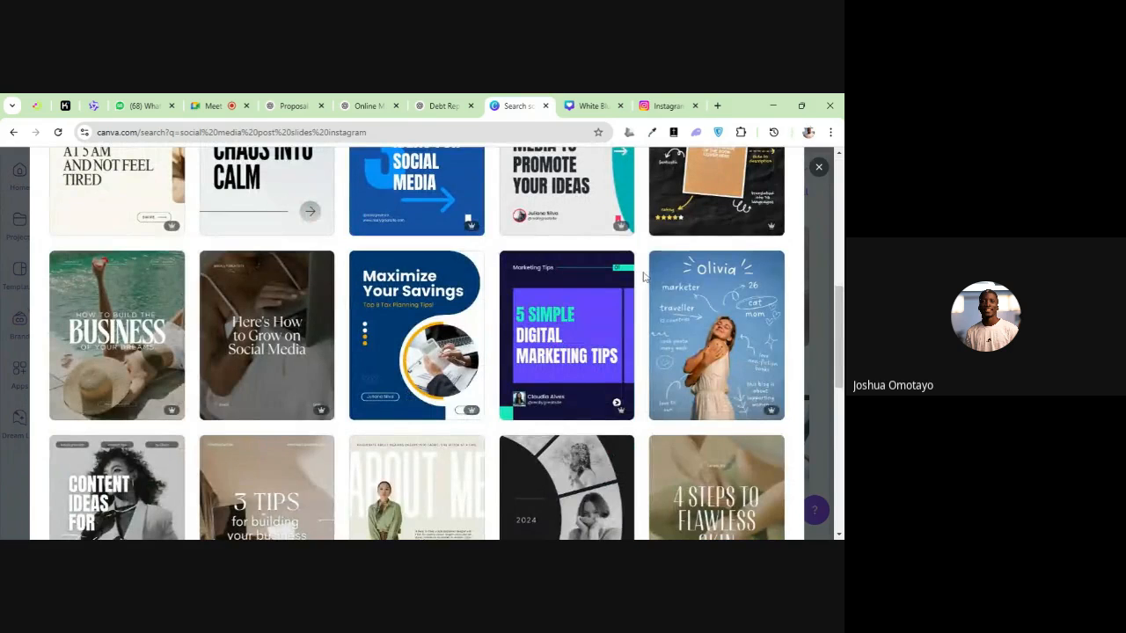
pyautogui.scroll(1, 641, 276)
pyautogui.click(572, 274)
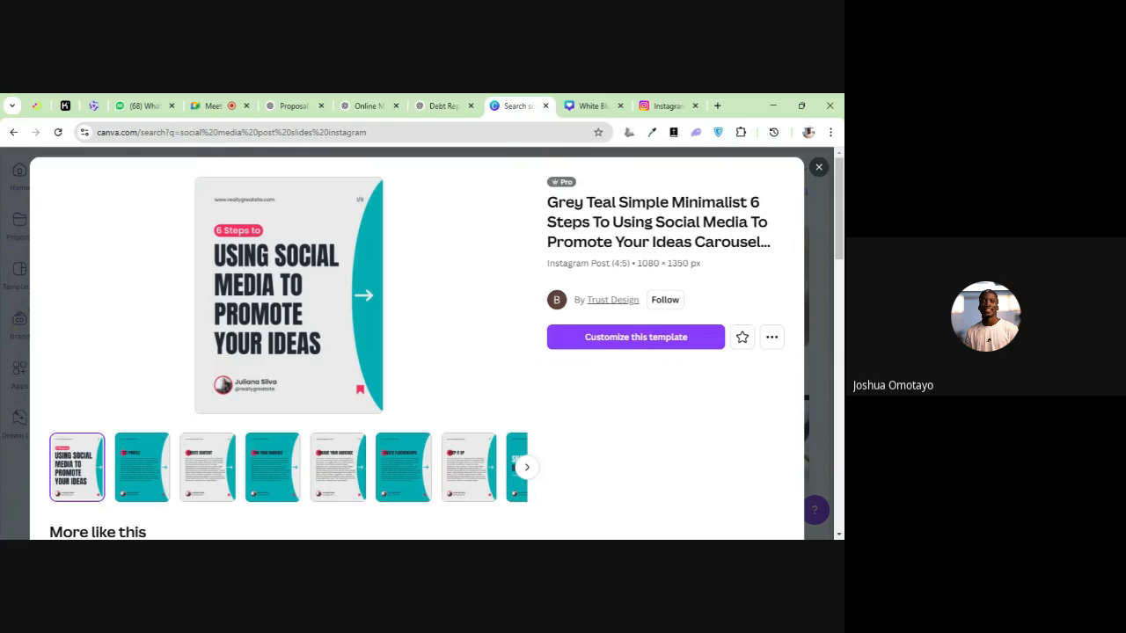
pyautogui.click(147, 466)
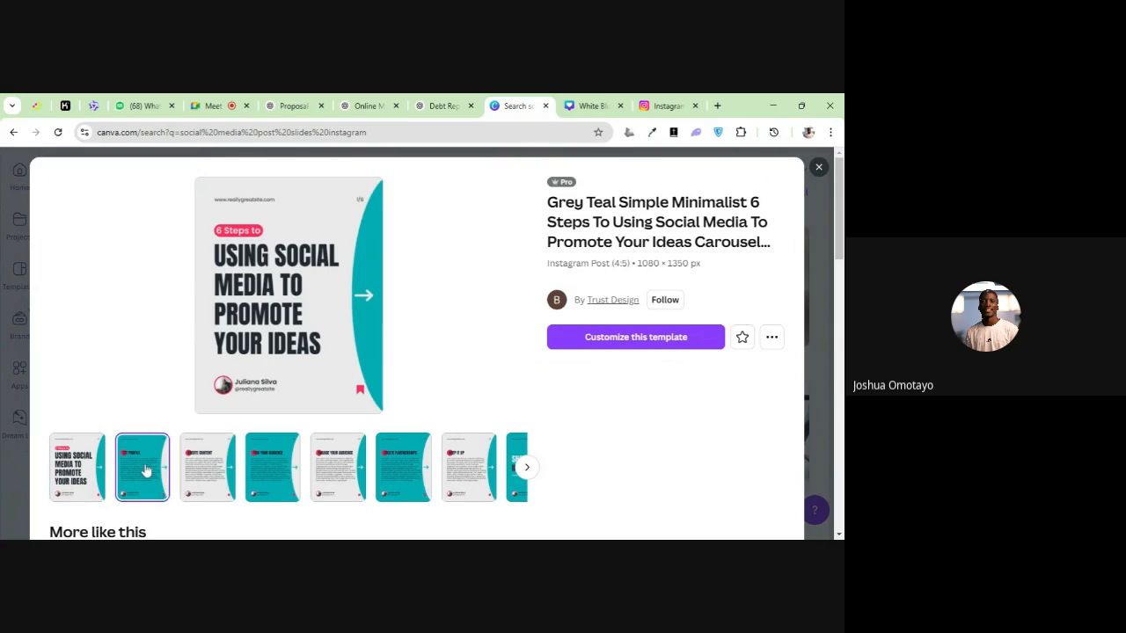
pyautogui.scroll(-5, 230, 409)
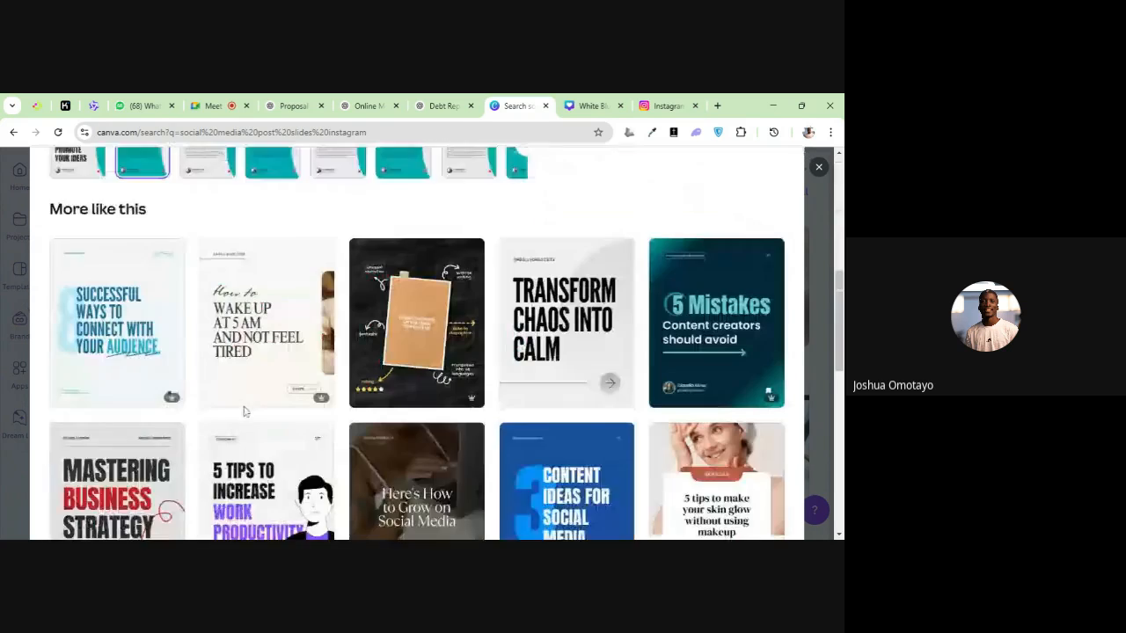
pyautogui.scroll(-5, 400, 387)
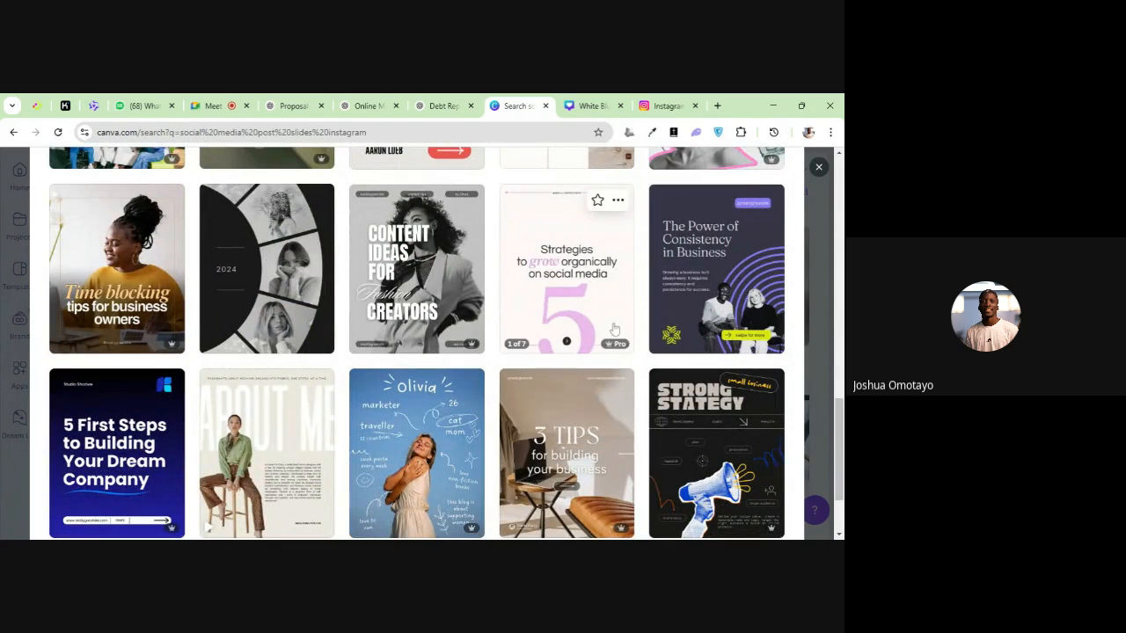
# Close the template preview and browse further through the "social media post slides instagram" results
pyautogui.click(819, 168)
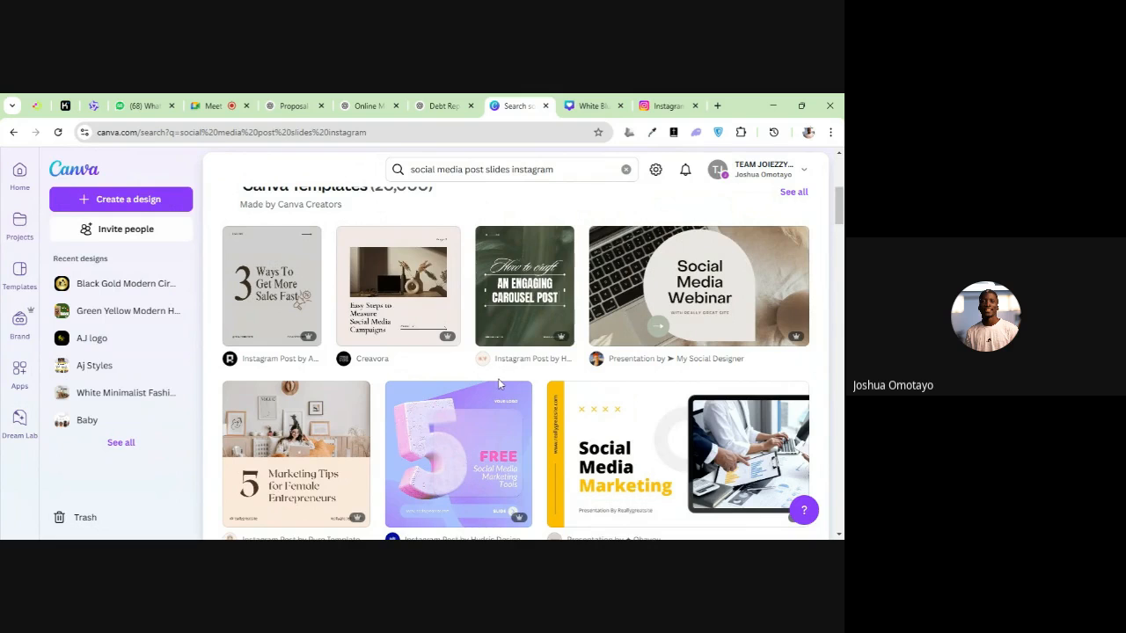
pyautogui.scroll(-4, 491, 383)
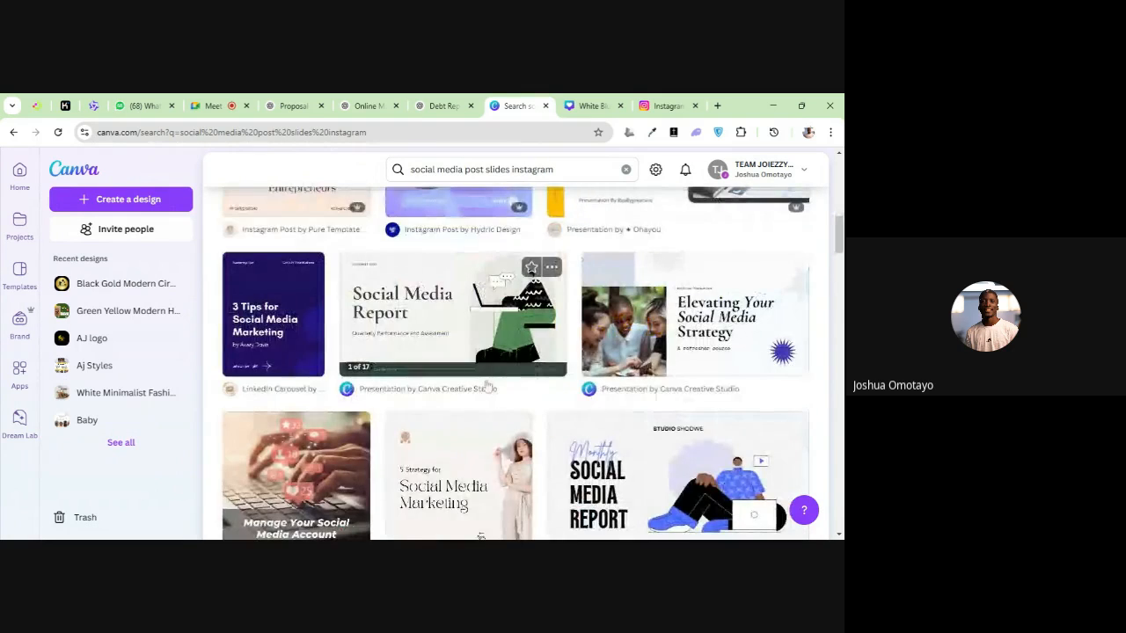
pyautogui.scroll(-1, 485, 387)
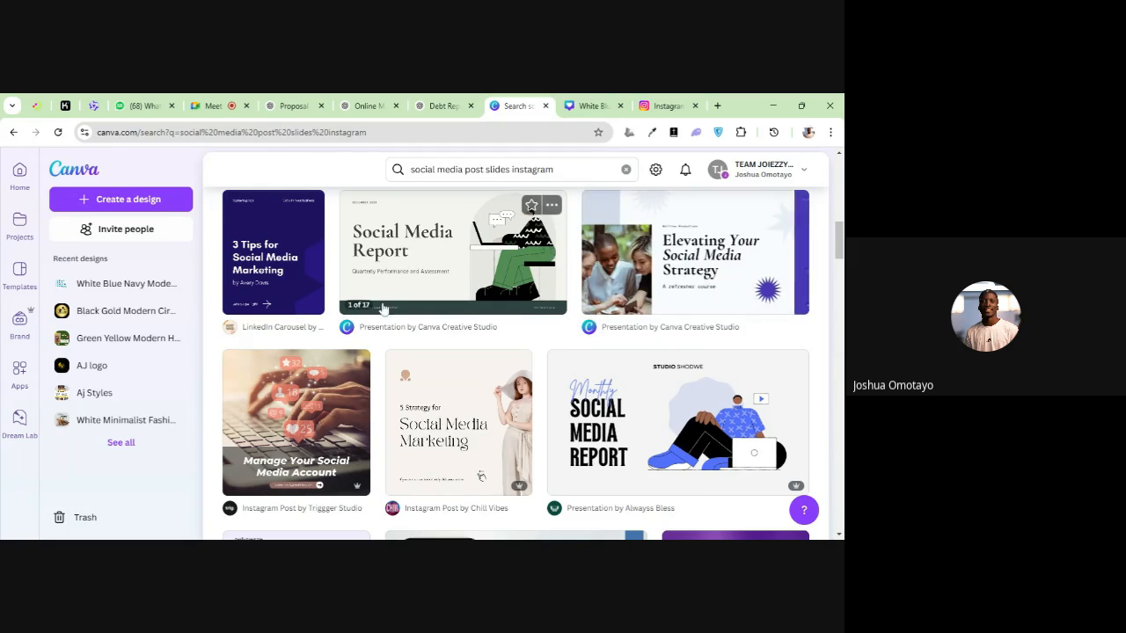
pyautogui.scroll(-10, 365, 310)
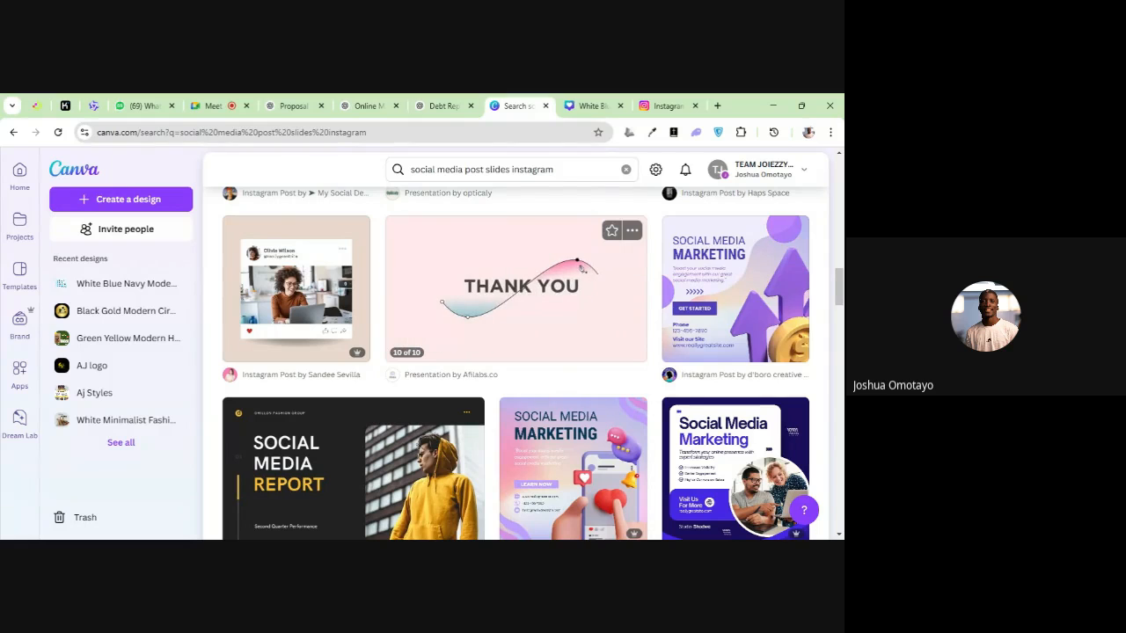
# Return to the White Blue Navy public speaking design and search its elements for "Scary sound"
pyautogui.click(576, 105)
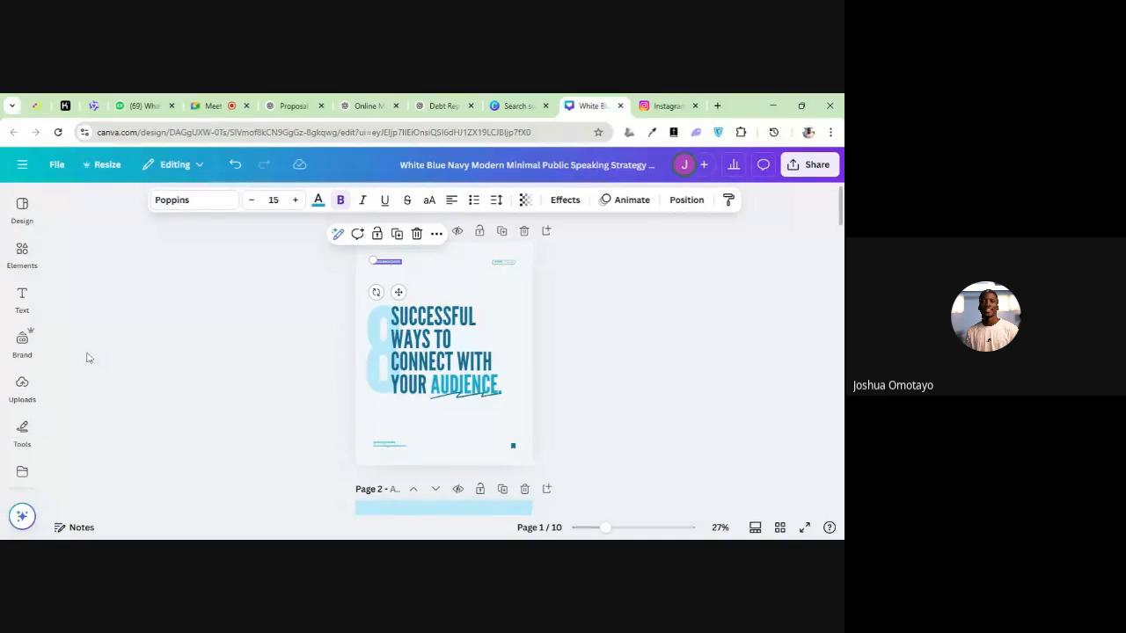
pyautogui.click(22, 299)
pyautogui.click(17, 259)
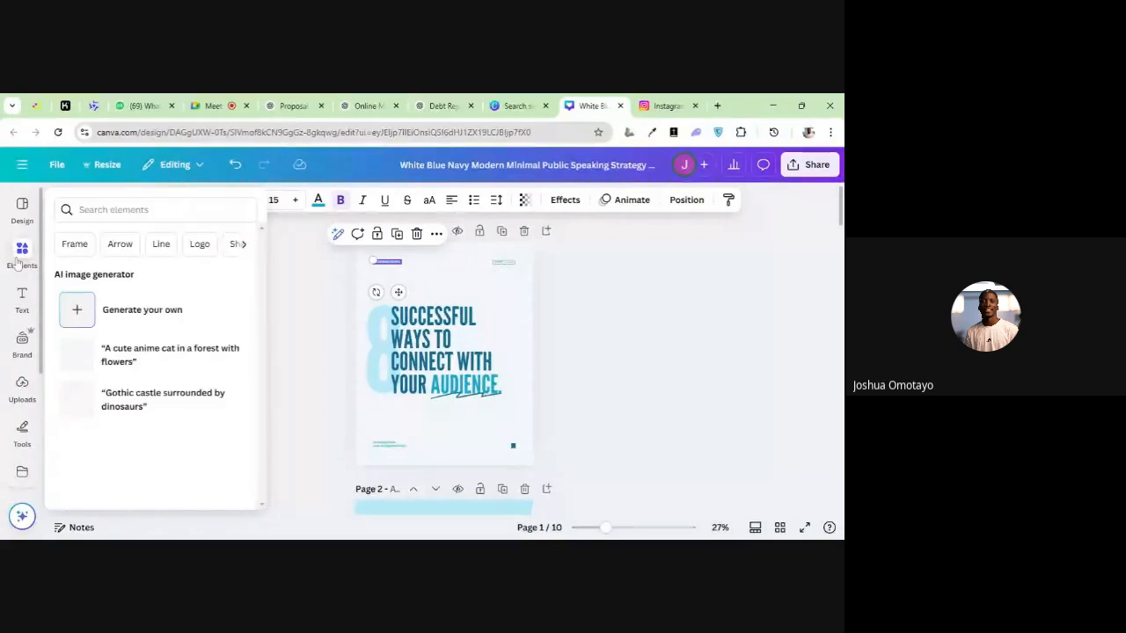
pyautogui.click(107, 207)
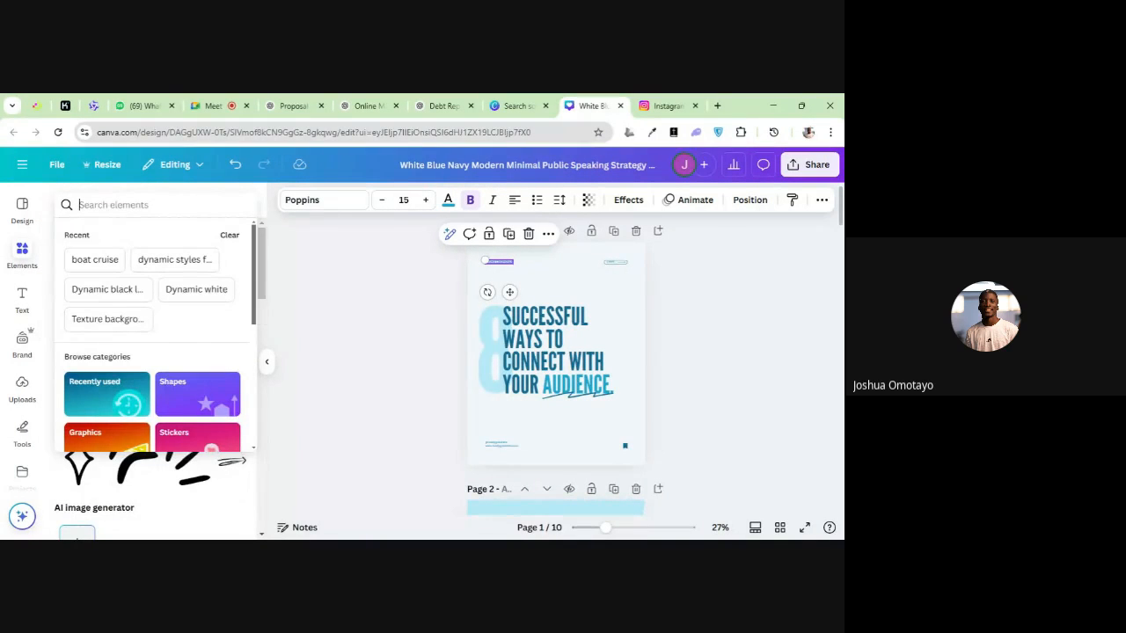
pyautogui.write('Scary s')
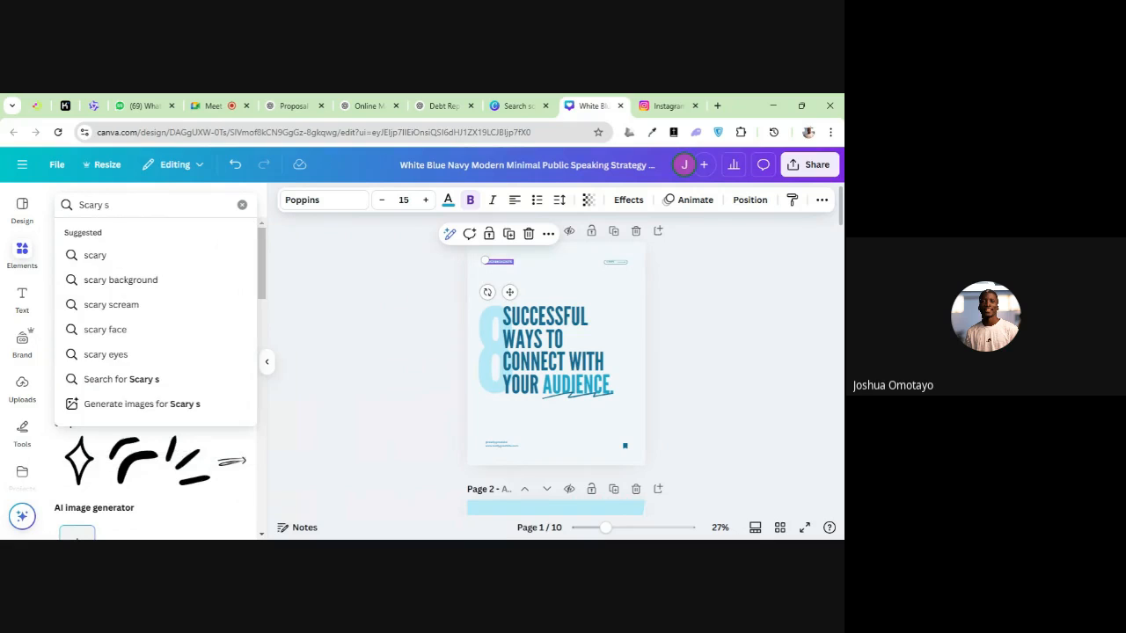
pyautogui.write('ound')
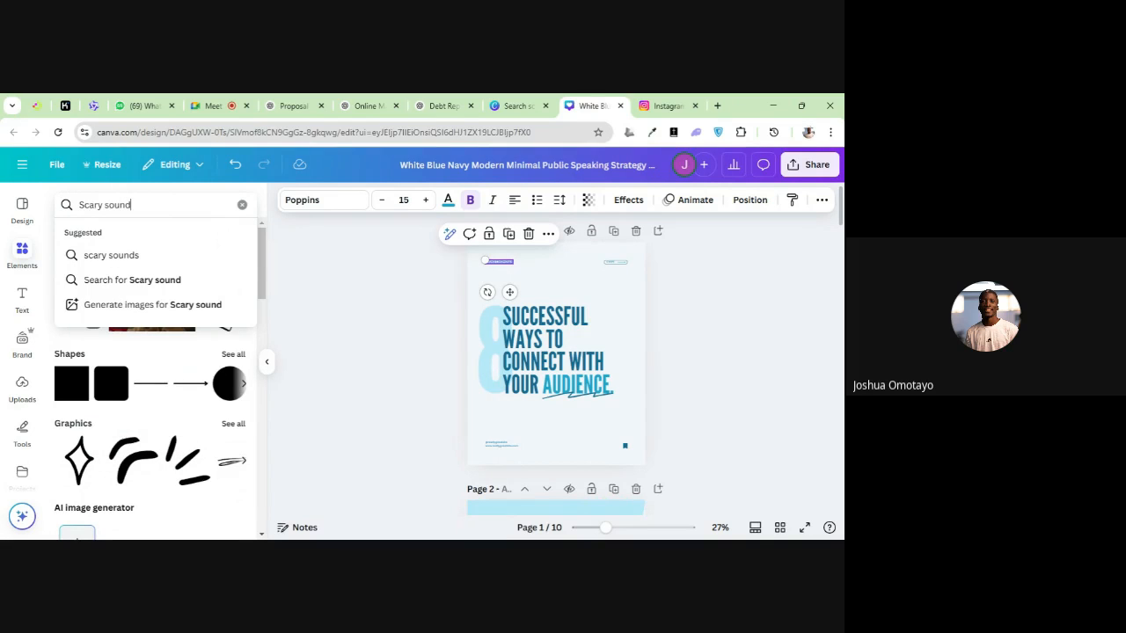
pyautogui.press('Return')
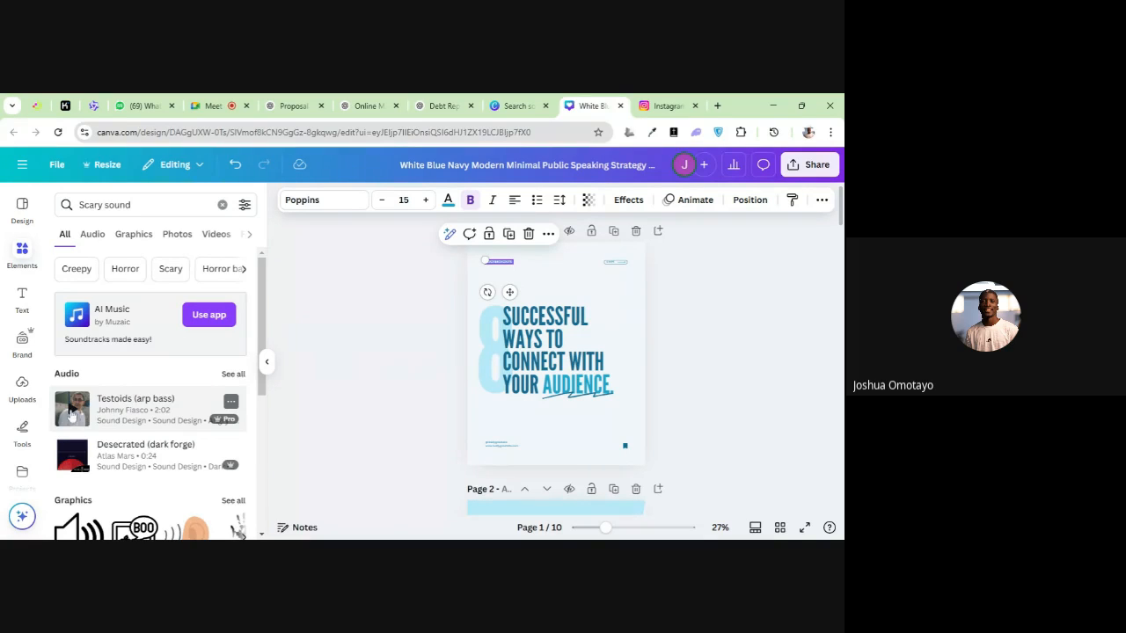
# Preview the "Testoids (arp bass)" and "Desecrated (dark forge)" audio tracks from the search results
pyautogui.click(72, 409)
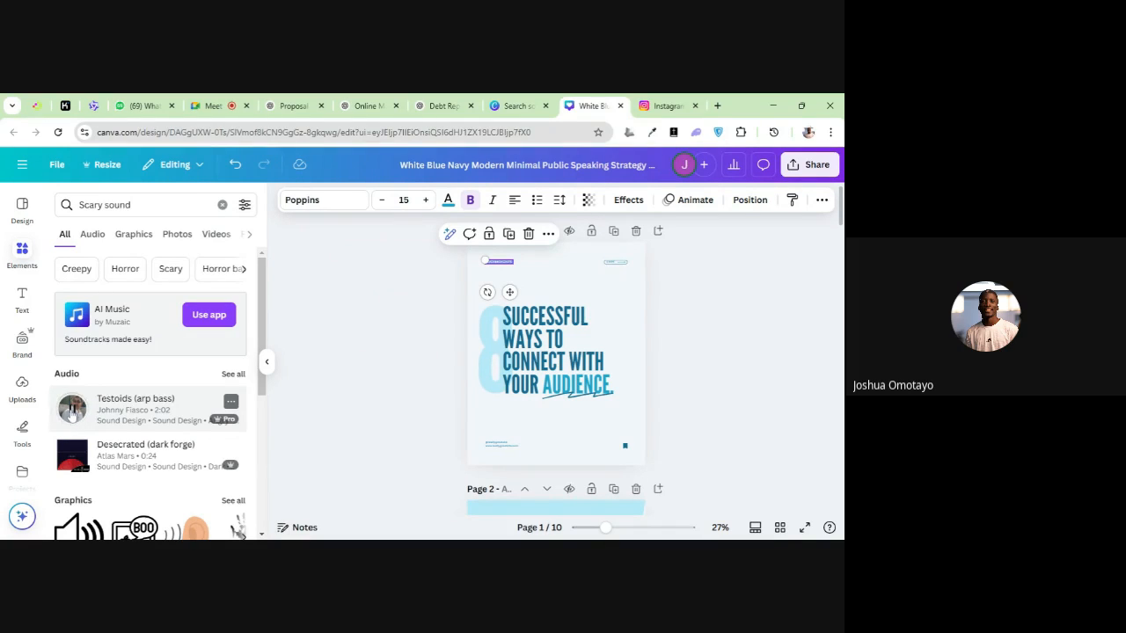
pyautogui.click(72, 415)
pyautogui.click(72, 414)
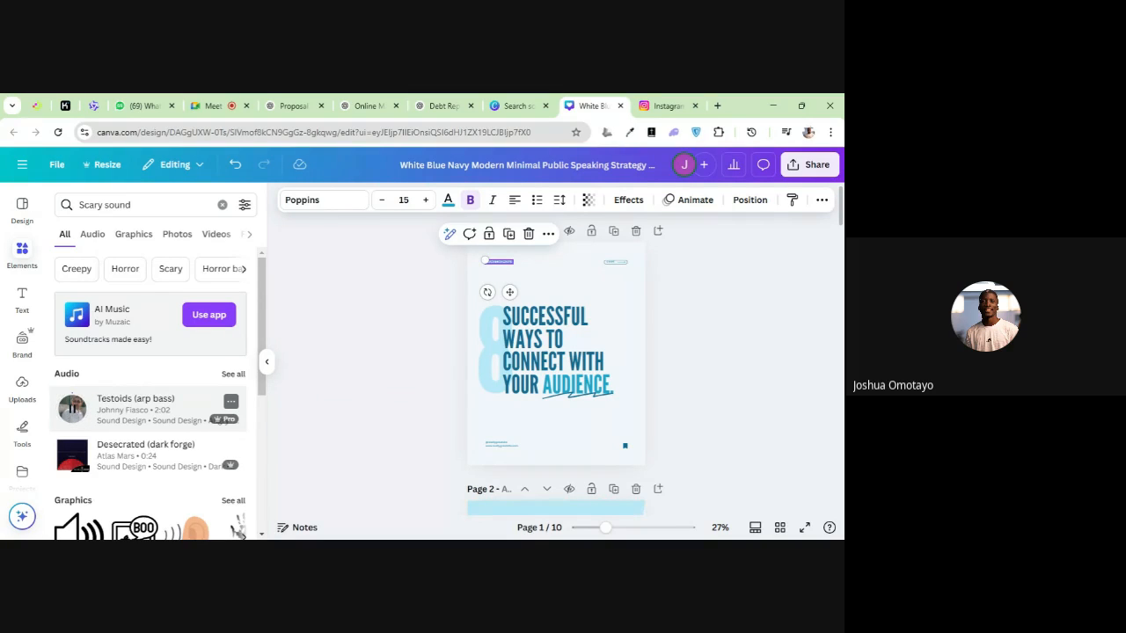
pyautogui.click(72, 453)
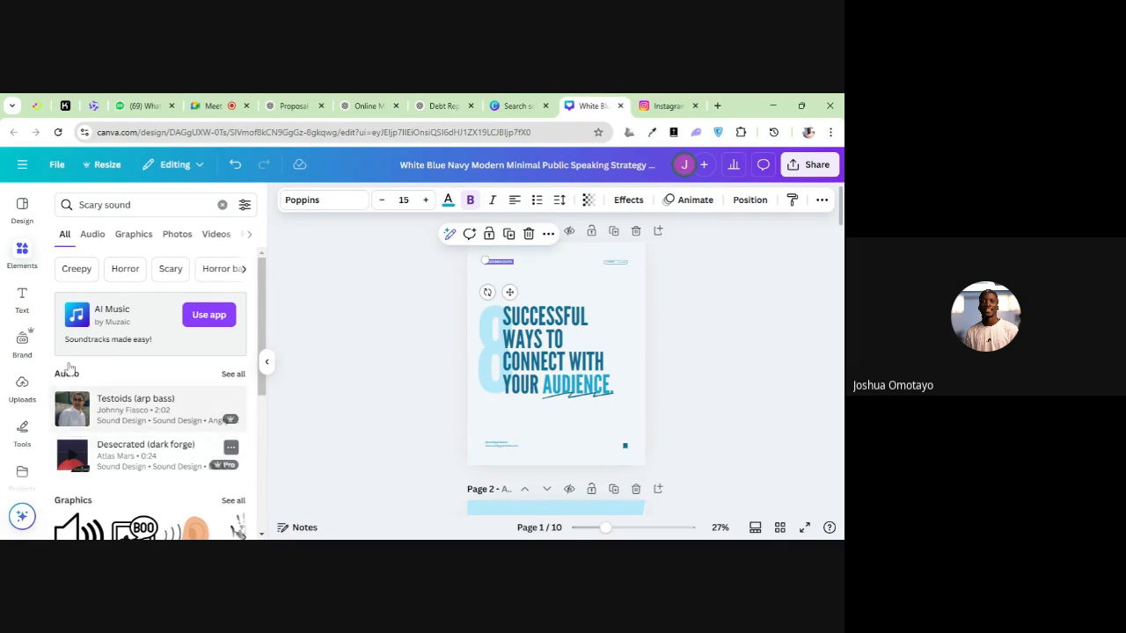
# Turn on the microphone in the Google Meet call and play the "Desecrated (dark forge)" track in the Canva design
pyautogui.click(213, 105)
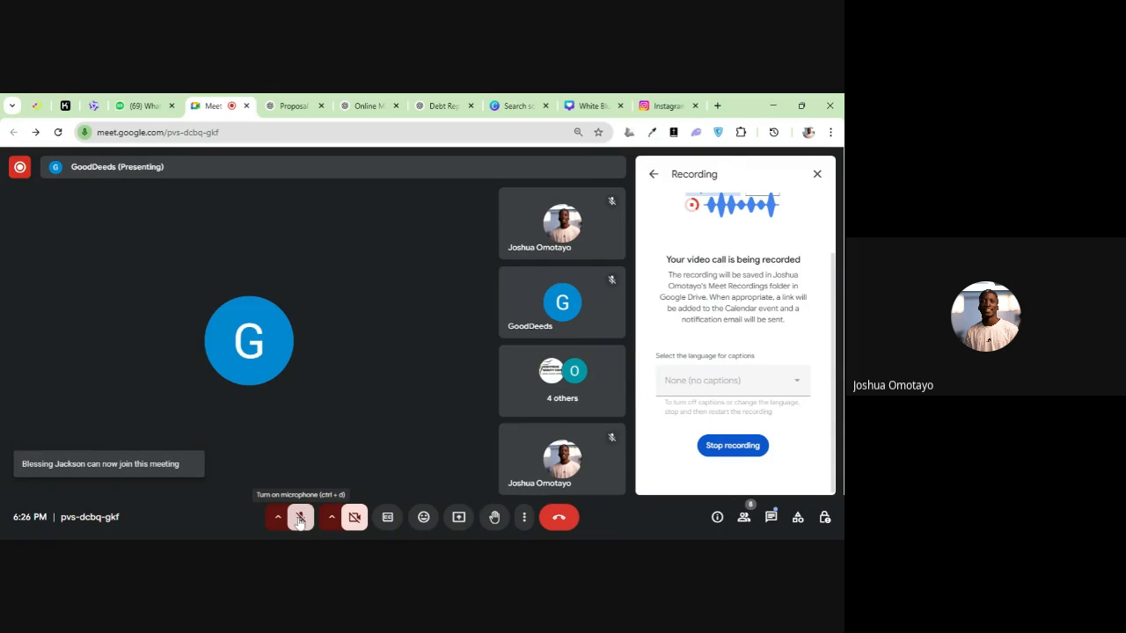
pyautogui.click(299, 519)
pyautogui.click(567, 102)
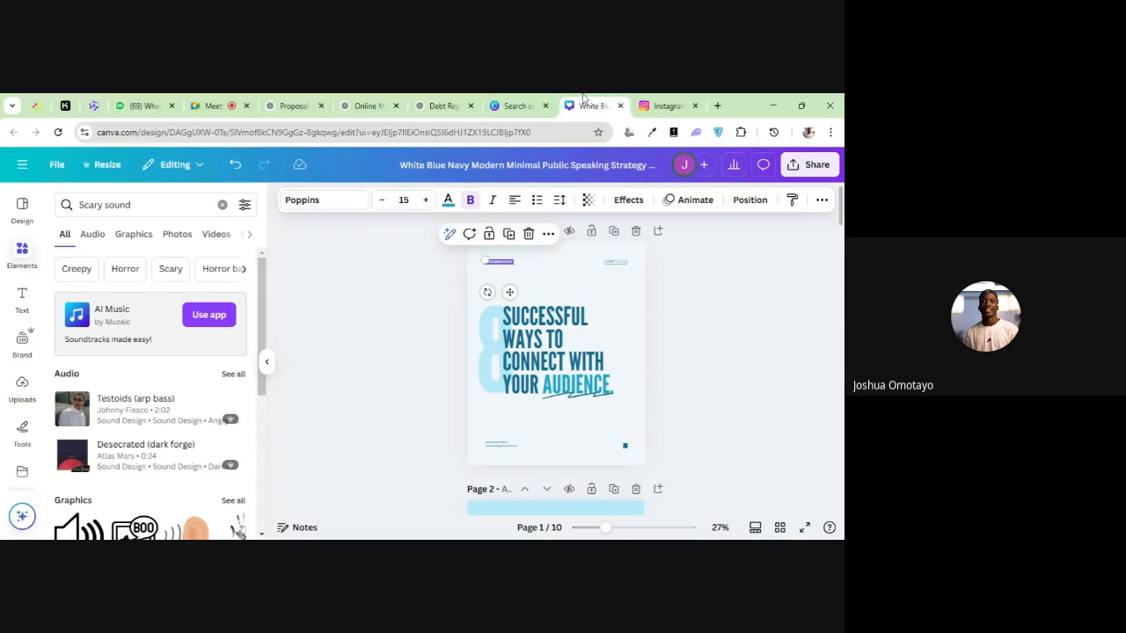
pyautogui.click(75, 459)
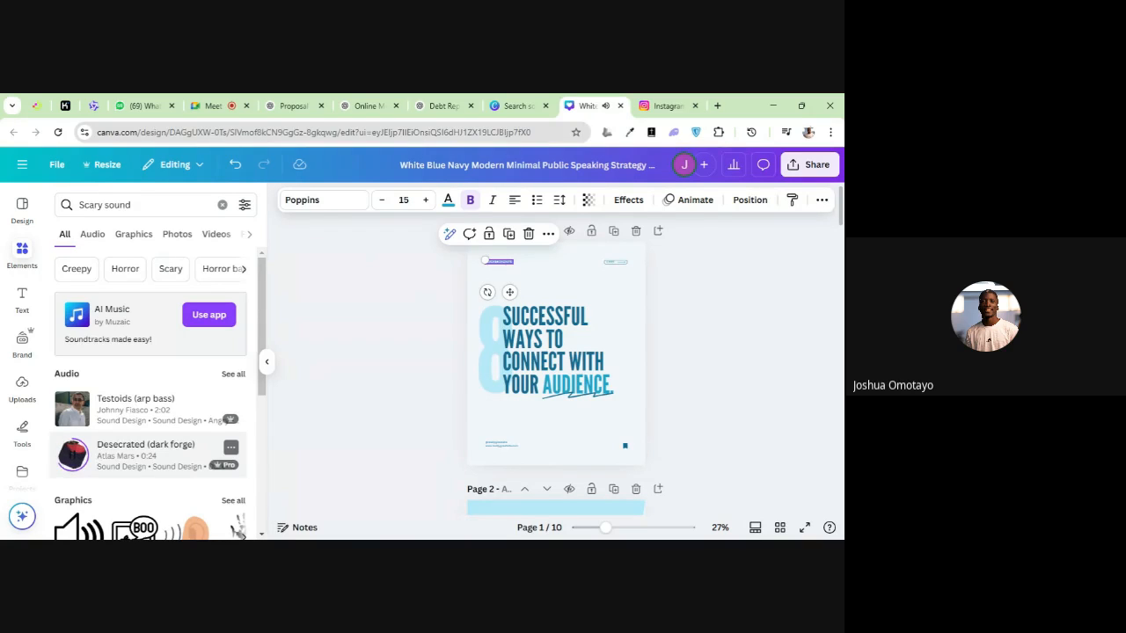
# Mute the microphone in Google Meet and, after revisiting the Canva design, return to the meeting
pyautogui.click(215, 104)
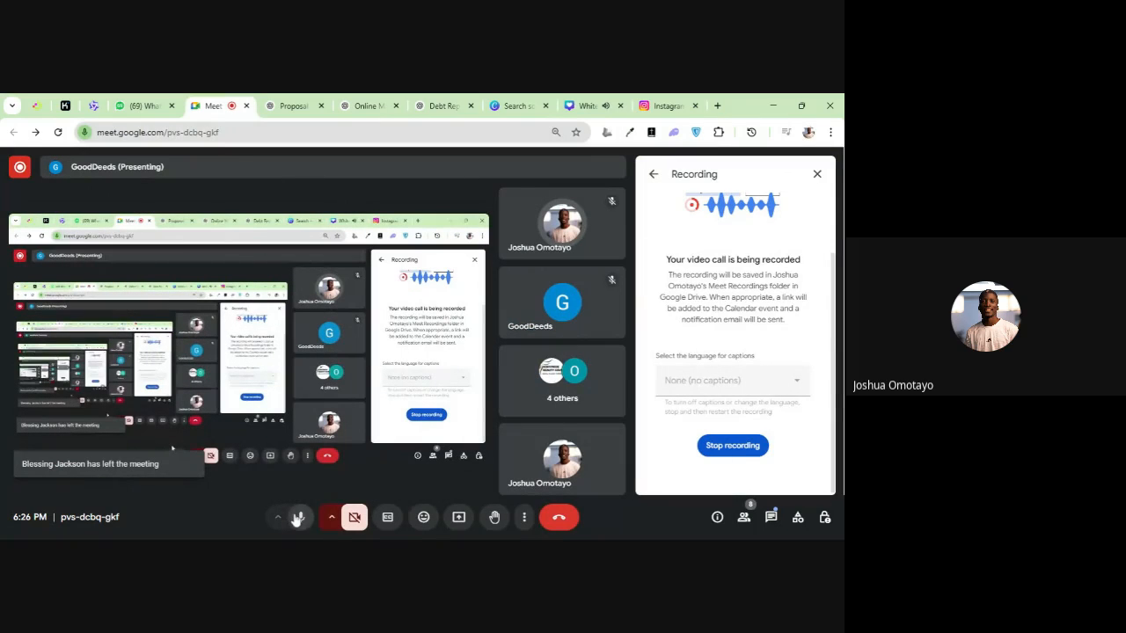
pyautogui.click(582, 105)
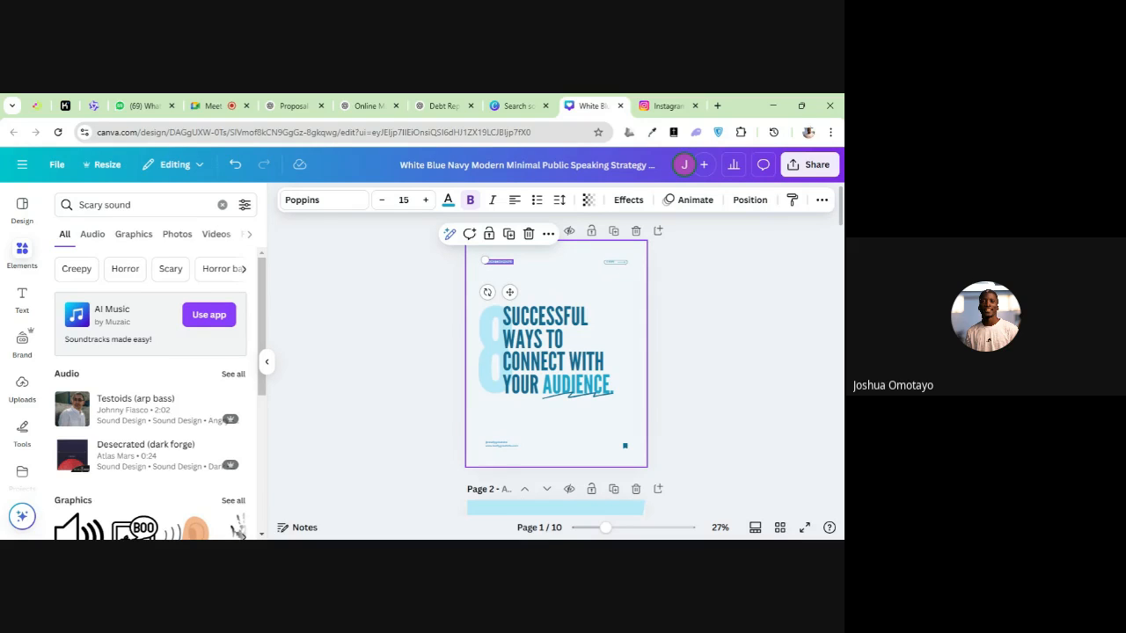
pyautogui.click(231, 104)
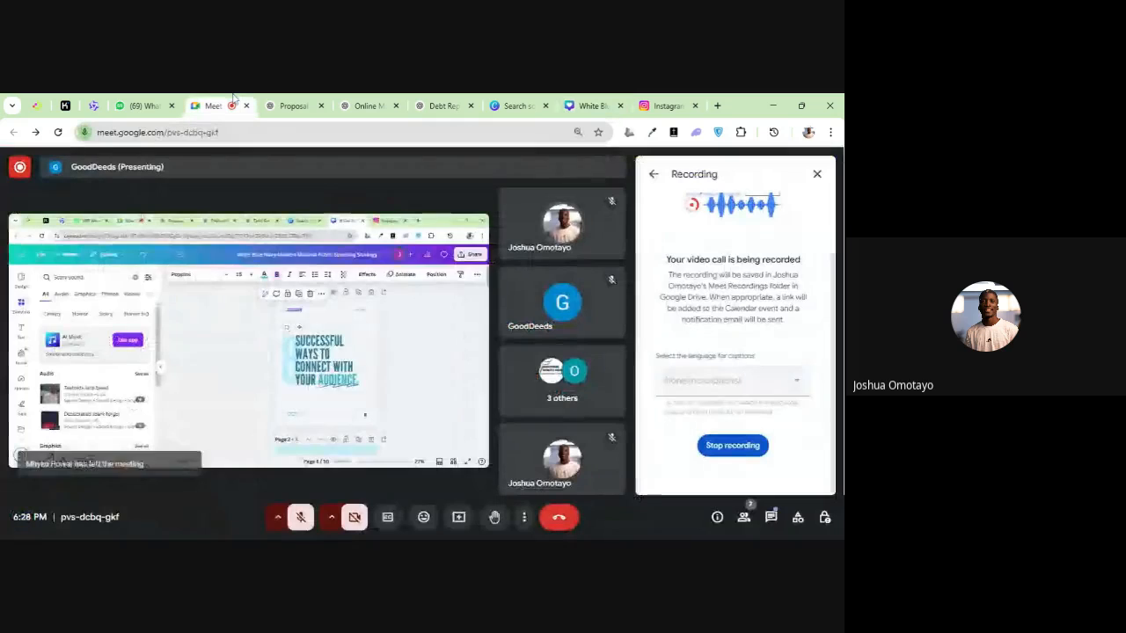